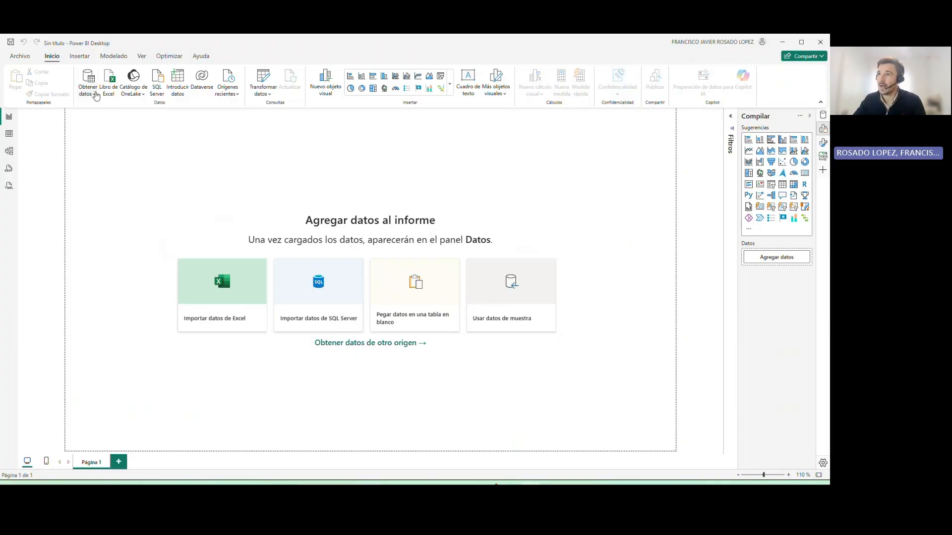
# Browse the full list of available data source connectors, then close it without connecting.
pyautogui.click(96, 95)
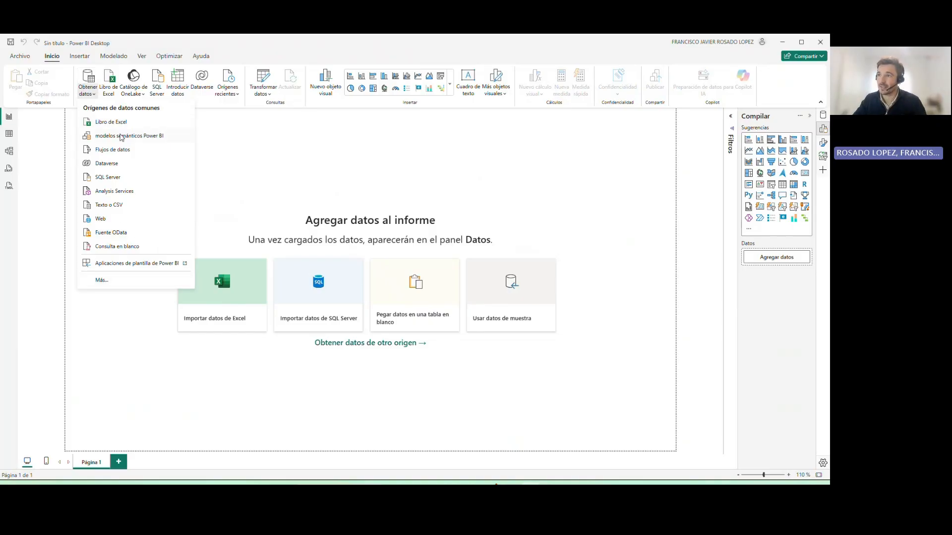
pyautogui.click(104, 281)
pyautogui.scroll(-5, 425, 245)
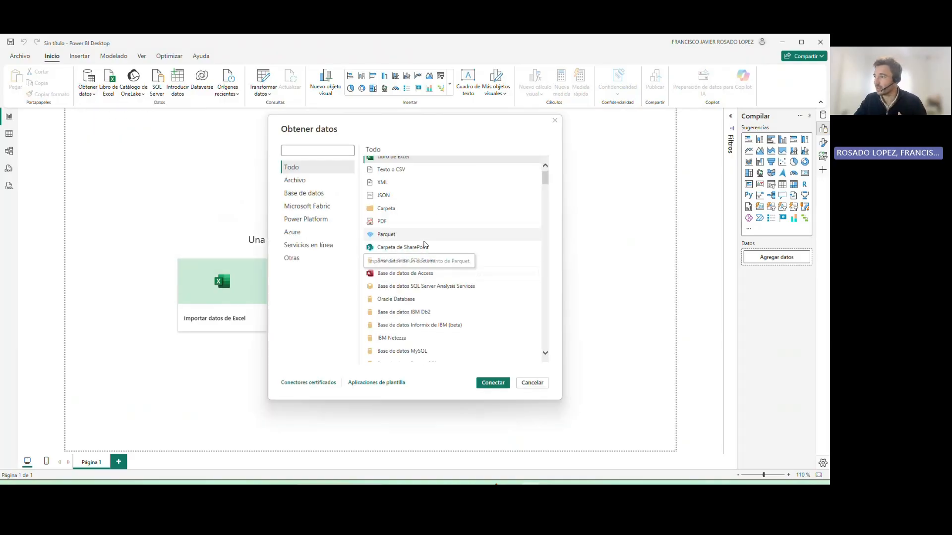
pyautogui.scroll(-15, 425, 245)
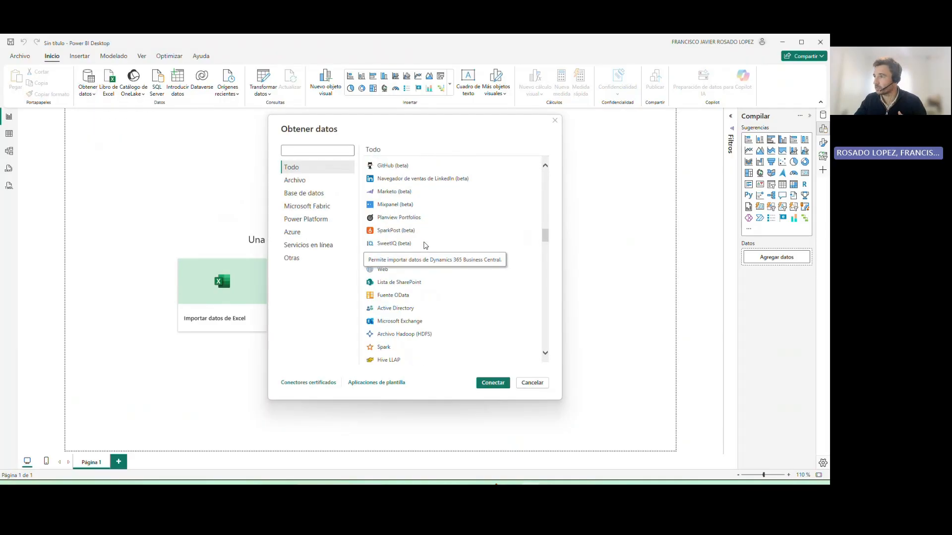
pyautogui.scroll(-10, 425, 245)
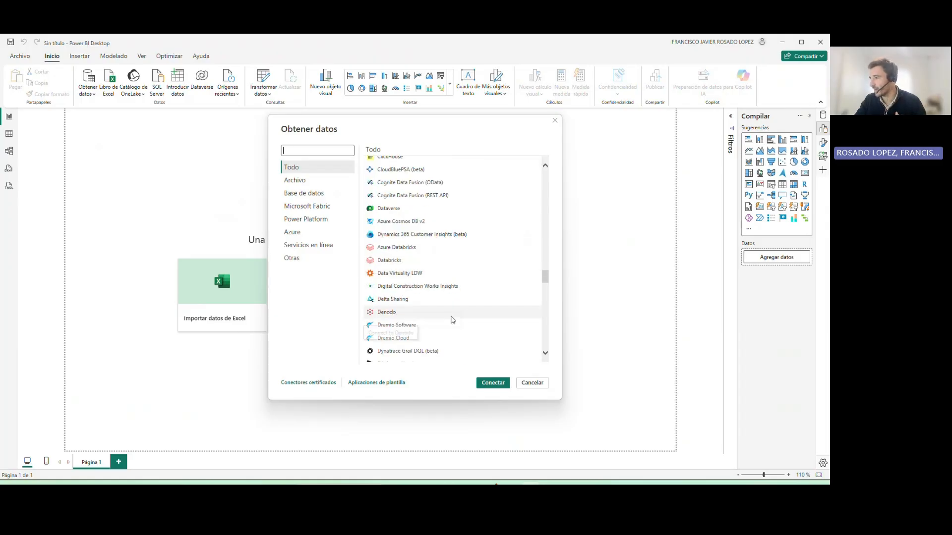
pyautogui.scroll(-2, 489, 356)
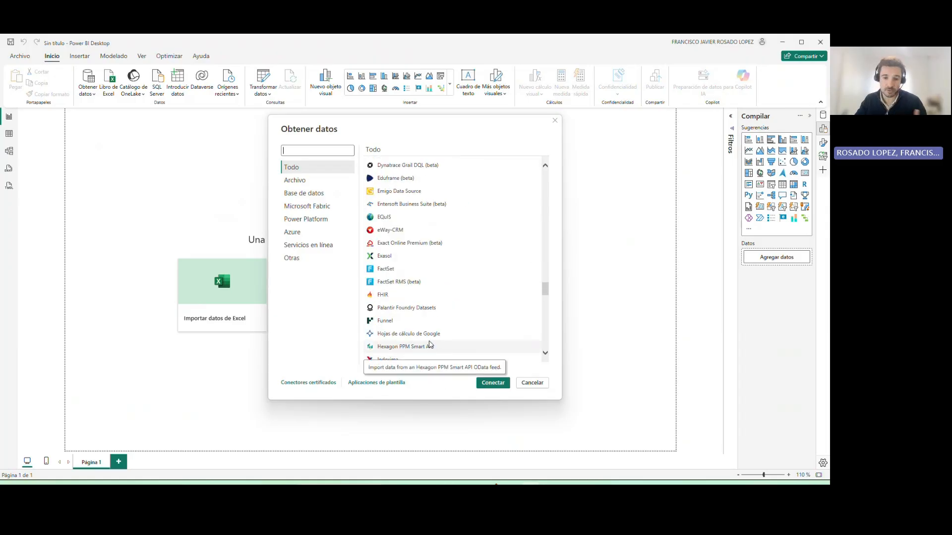
pyautogui.click(525, 387)
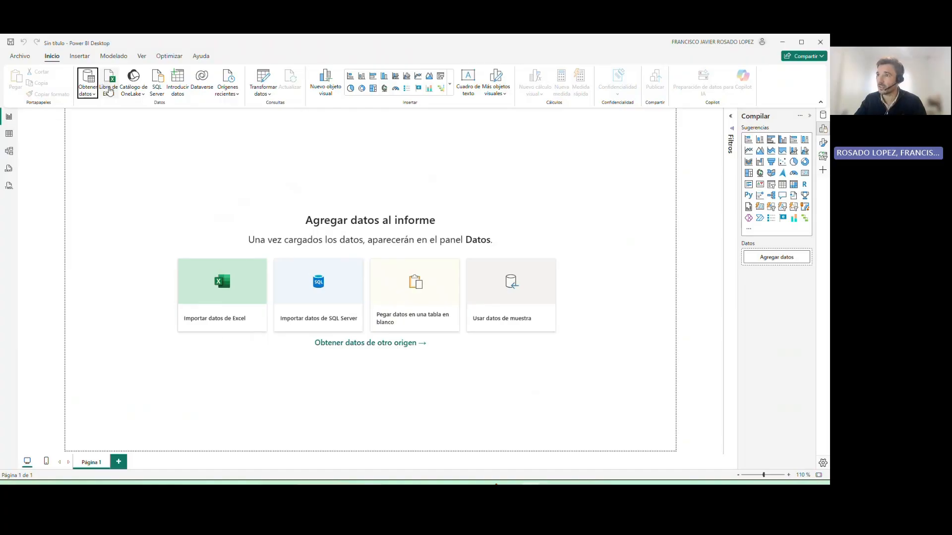
# Import the Excel workbook ventas_triatlon_modelo_estrella_v5_multi_compras from the Descargas folder as the data source.
pyautogui.click(221, 311)
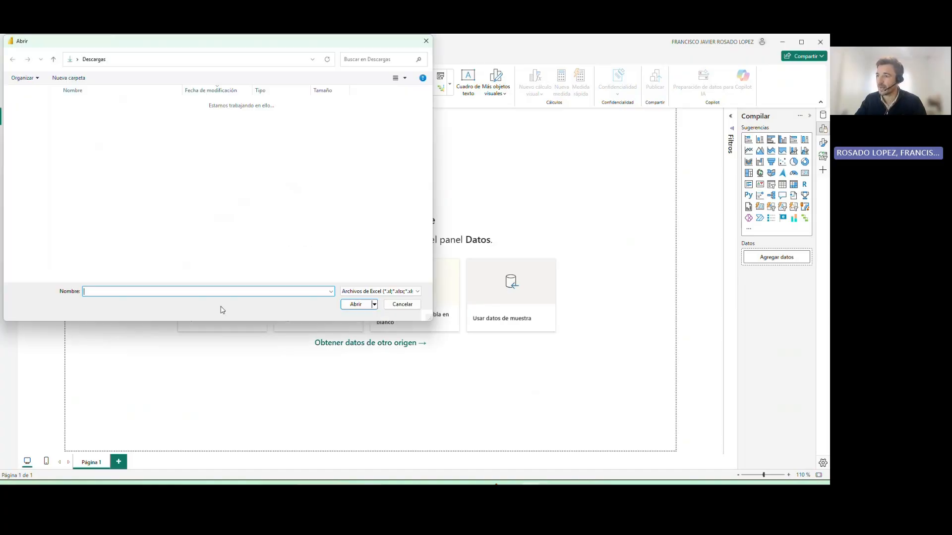
pyautogui.click(106, 116)
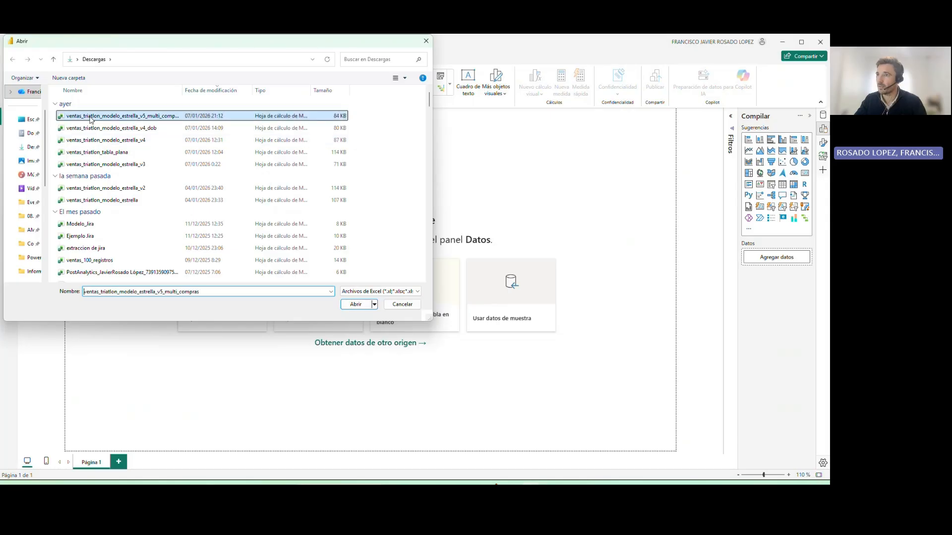
pyautogui.click(356, 305)
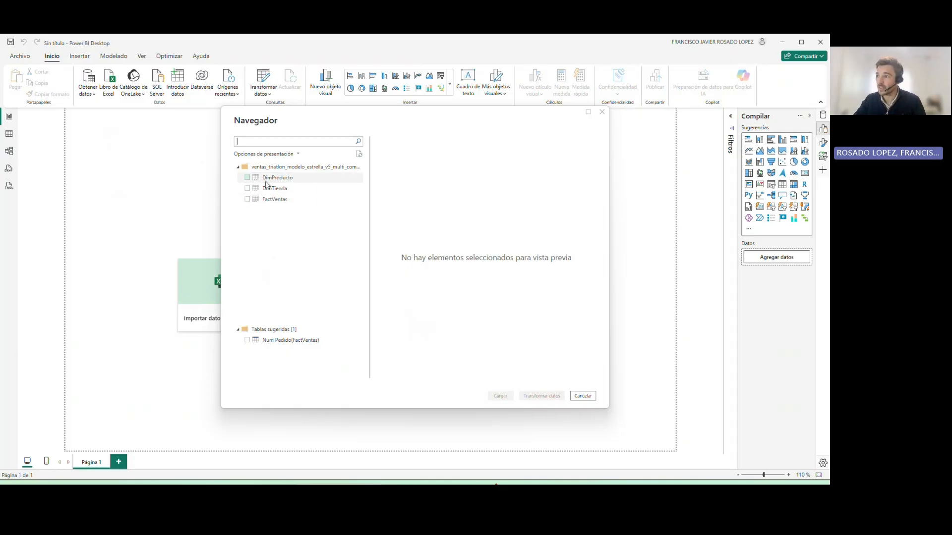
# Include the FactVentas, DimTienda and DimProducto sheets and open them in Power Query for transformation.
pyautogui.click(248, 200)
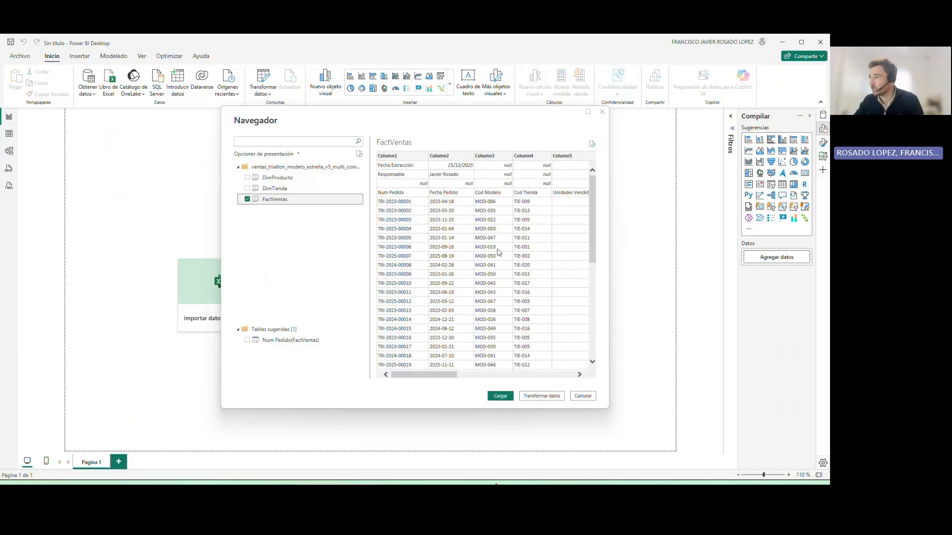
pyautogui.scroll(-5, 498, 252)
pyautogui.scroll(5, 492, 309)
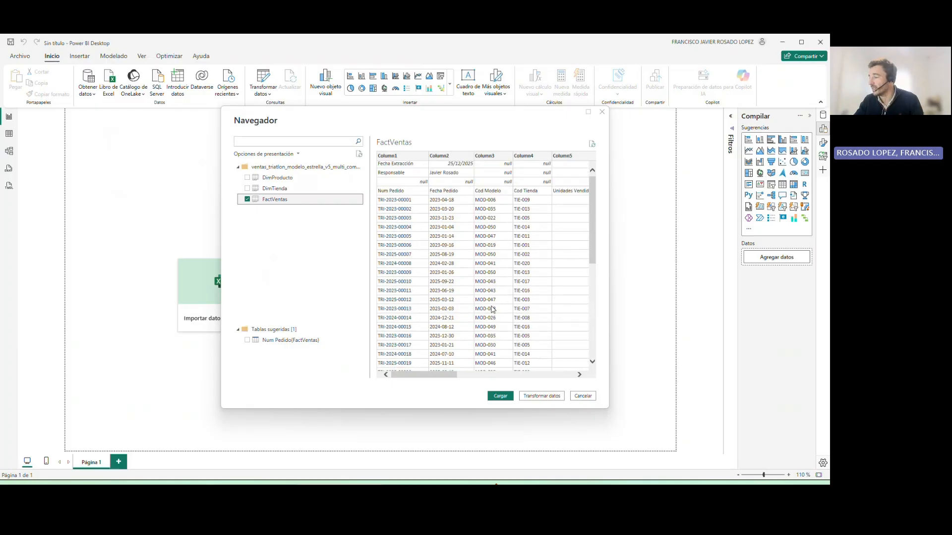
pyautogui.moveTo(435, 377); pyautogui.dragTo(182, 258)
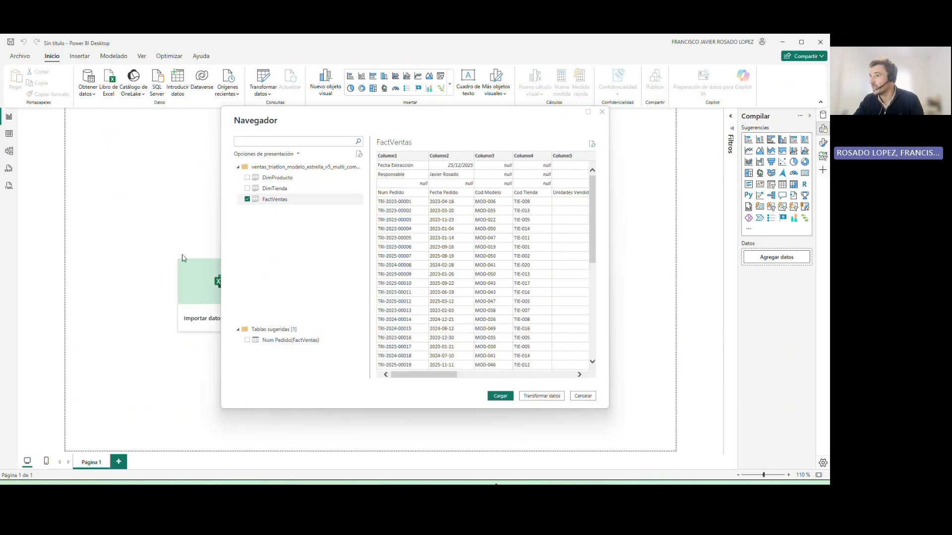
pyautogui.click(248, 193)
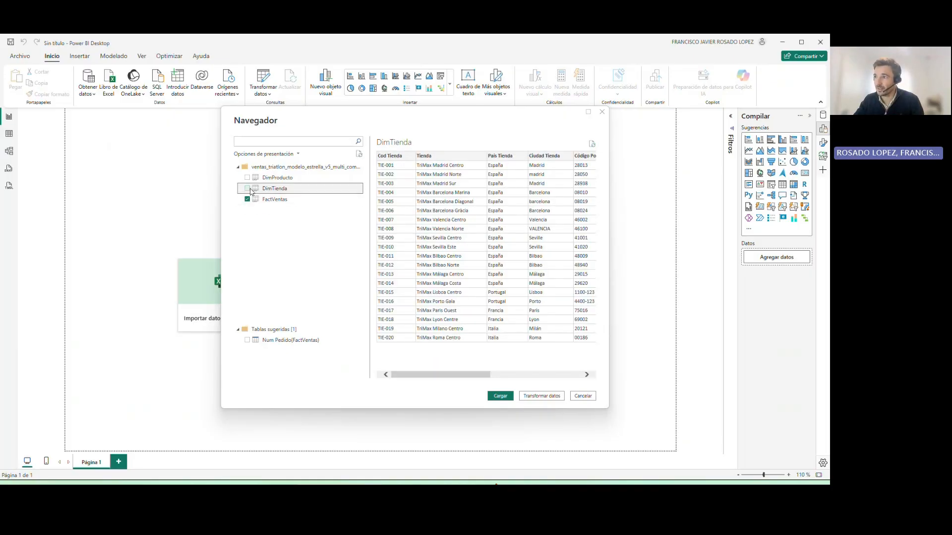
pyautogui.click(247, 189)
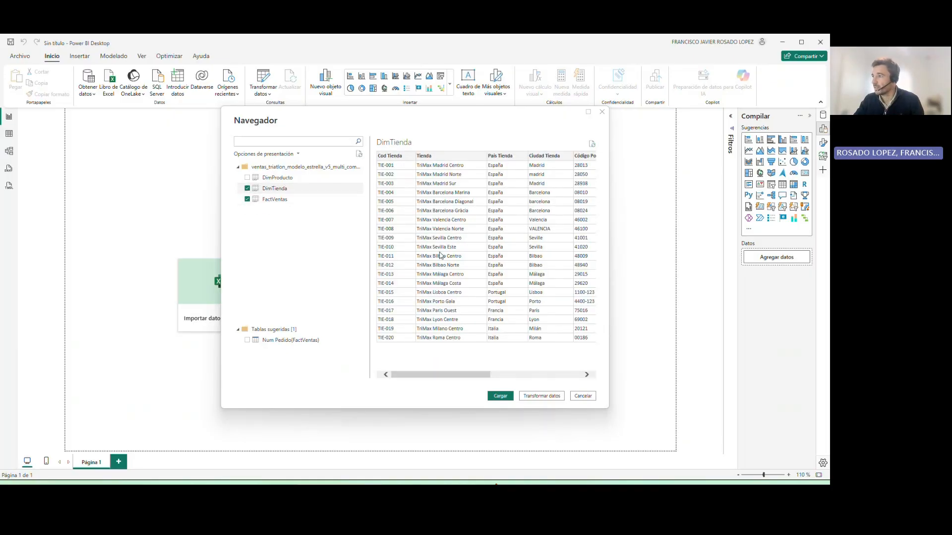
pyautogui.click(247, 178)
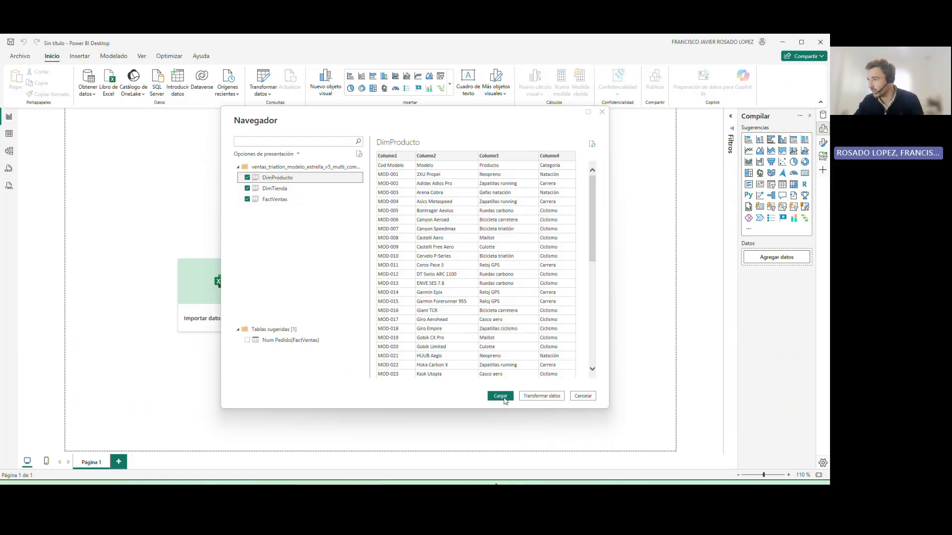
pyautogui.click(539, 397)
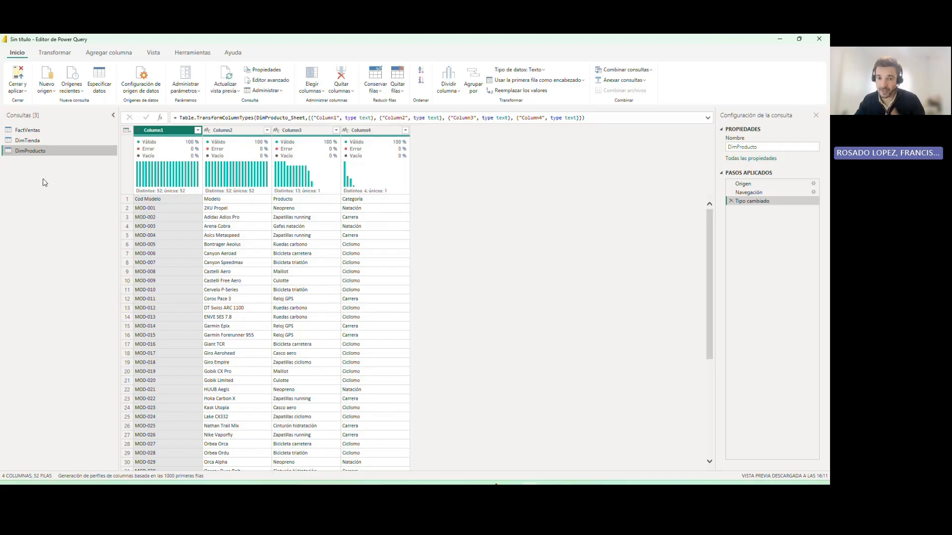
# Examine the FactVentas query across all its columns, including the field names held in row 4, from Fecha Pedido to Fecha Nacimiento Cliente.
pyautogui.click(37, 131)
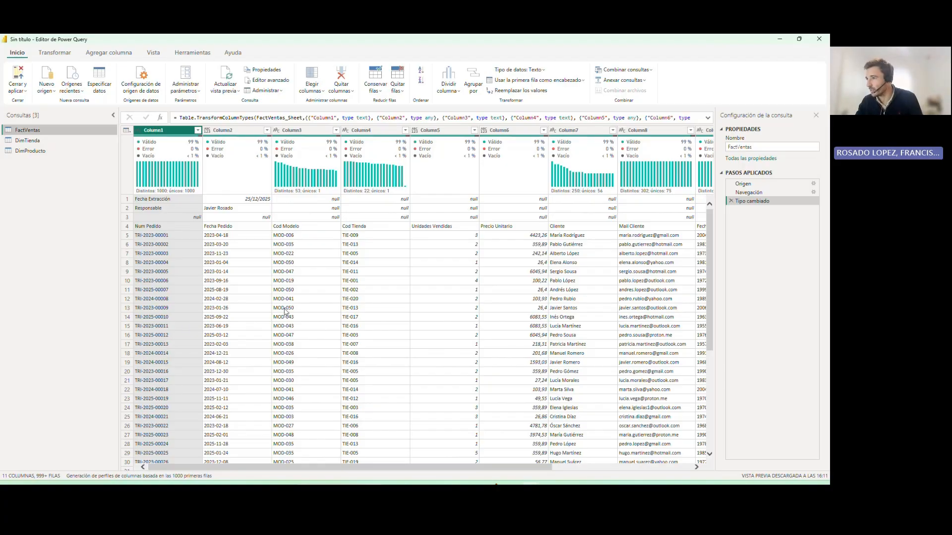
pyautogui.moveTo(315, 470); pyautogui.dragTo(468, 471)
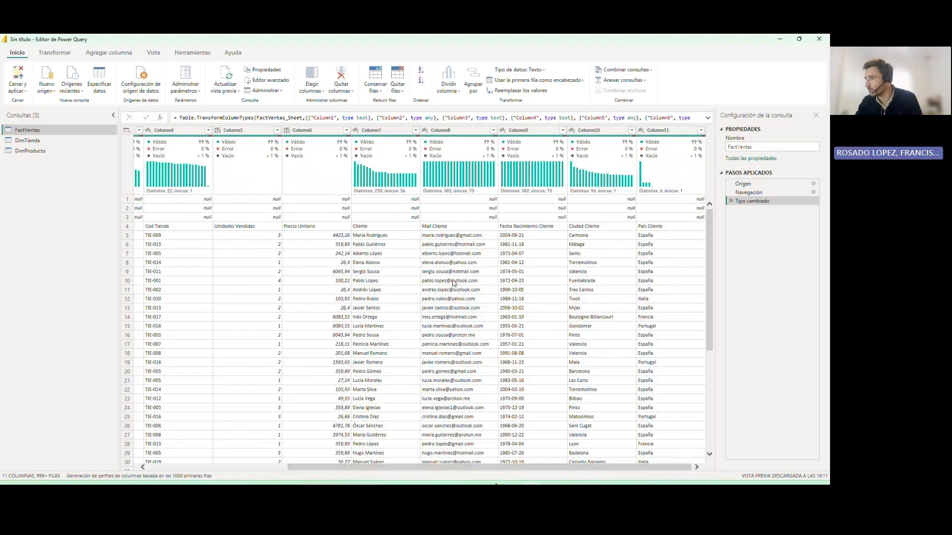
pyautogui.moveTo(373, 472); pyautogui.dragTo(260, 477)
pyautogui.click(174, 230)
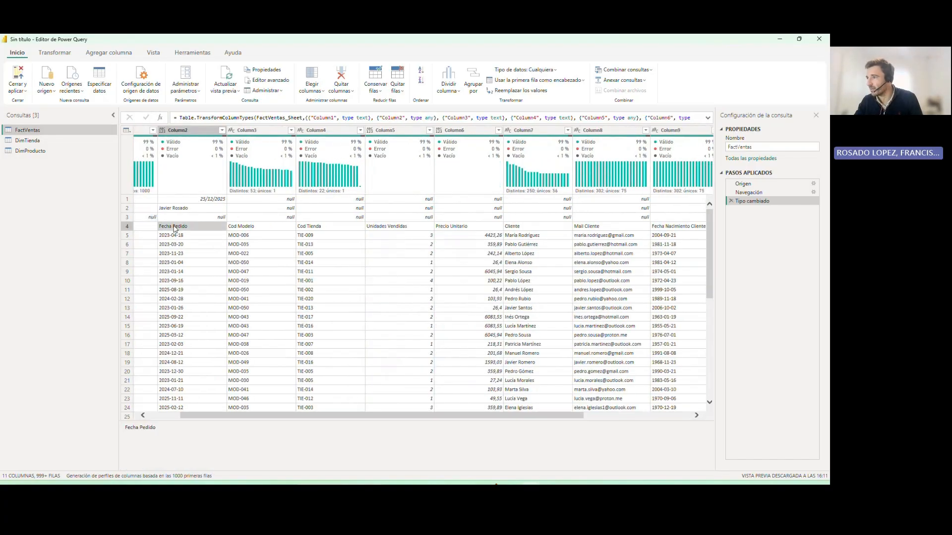
pyautogui.click(262, 230)
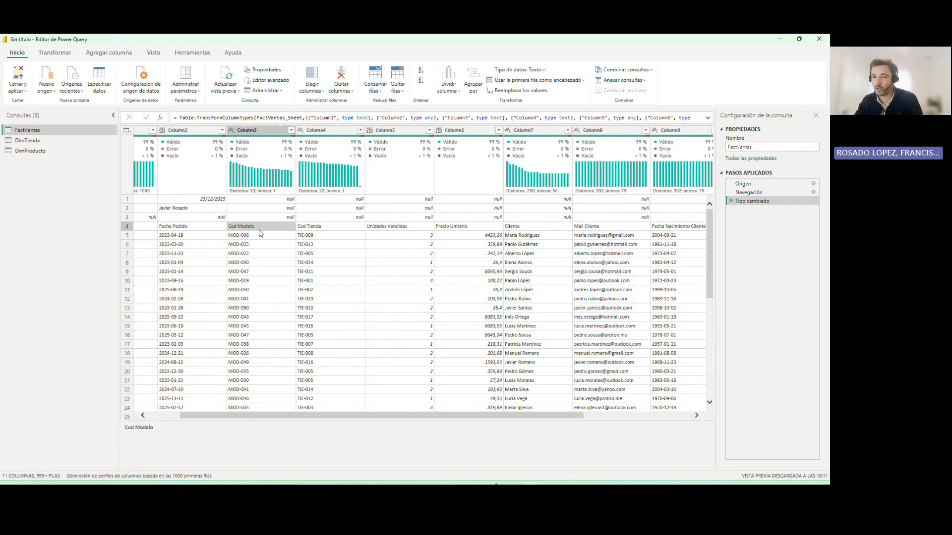
pyautogui.click(313, 227)
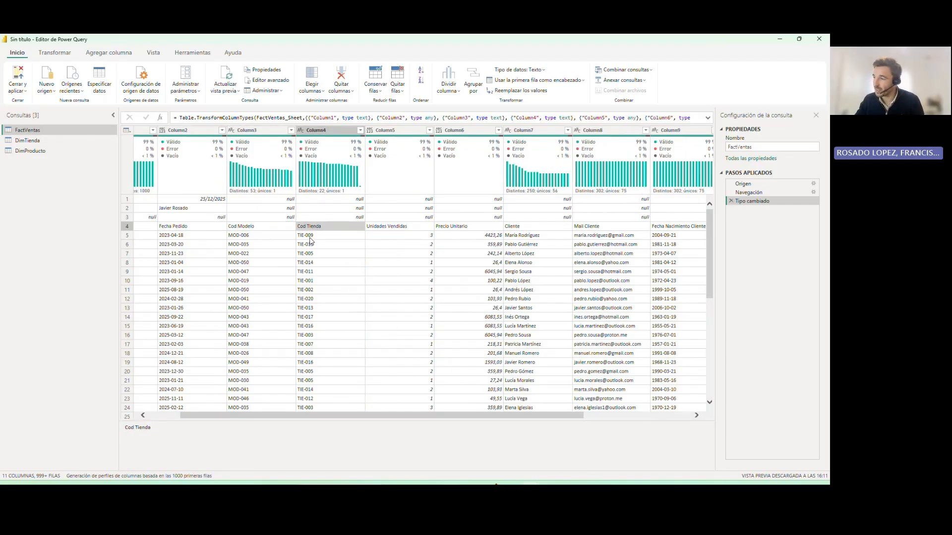
pyautogui.click(383, 231)
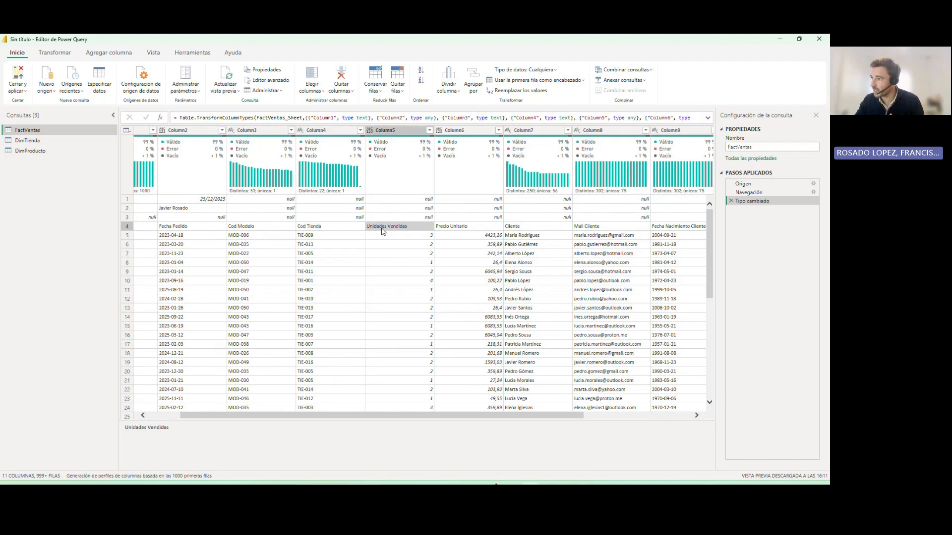
pyautogui.click(459, 230)
pyautogui.click(518, 230)
pyautogui.click(615, 231)
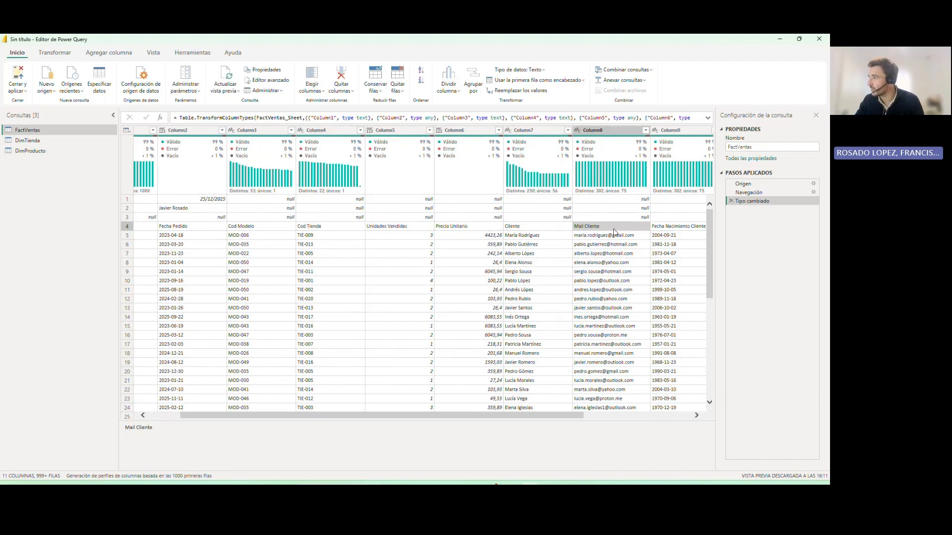
pyautogui.click(680, 231)
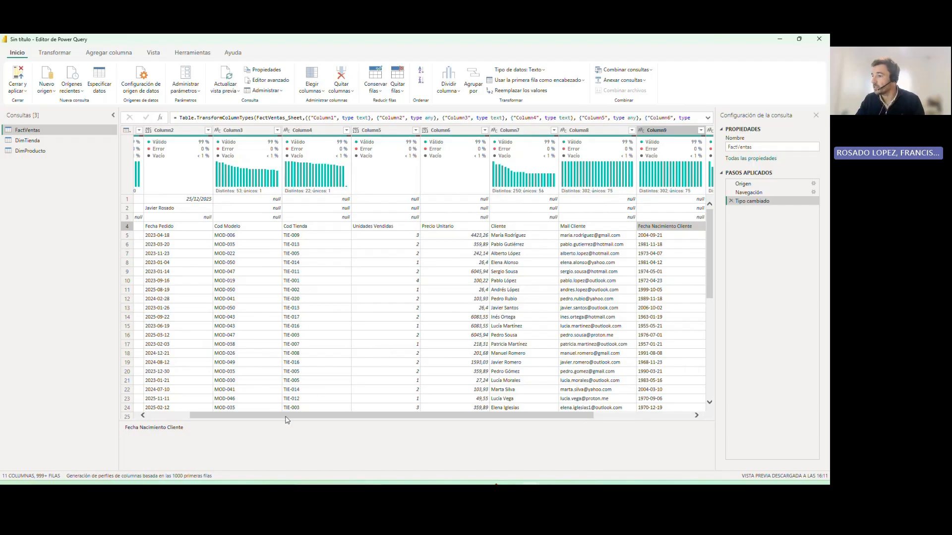
pyautogui.hscroll(-3, 287, 417)
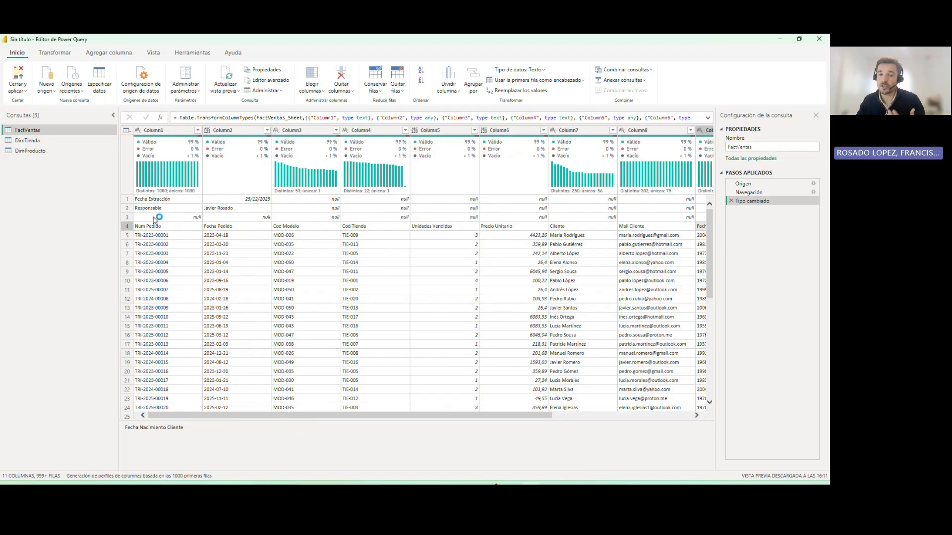
# Inspect row 4 of FactVentas and the three rows above it, including the Fecha Extracción and Responsable entries.
pyautogui.click(128, 228)
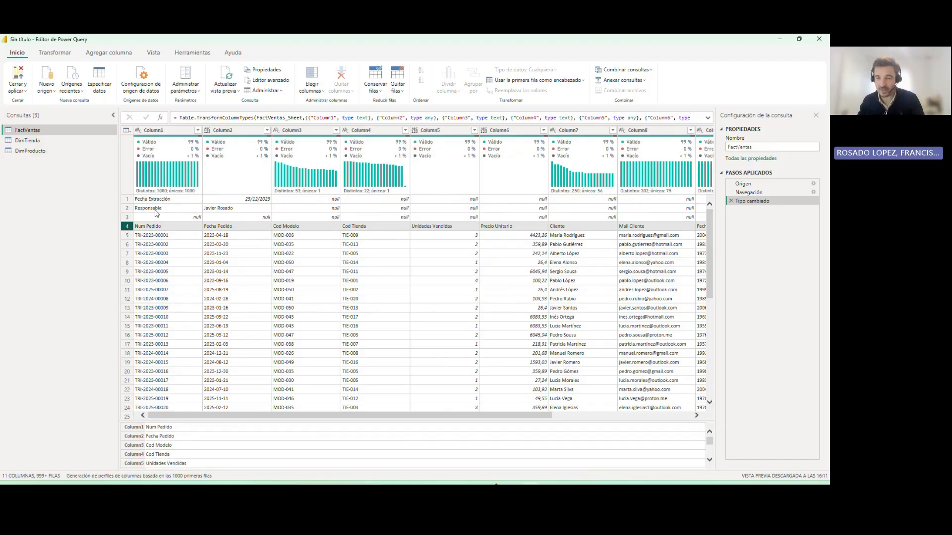
pyautogui.click(144, 202)
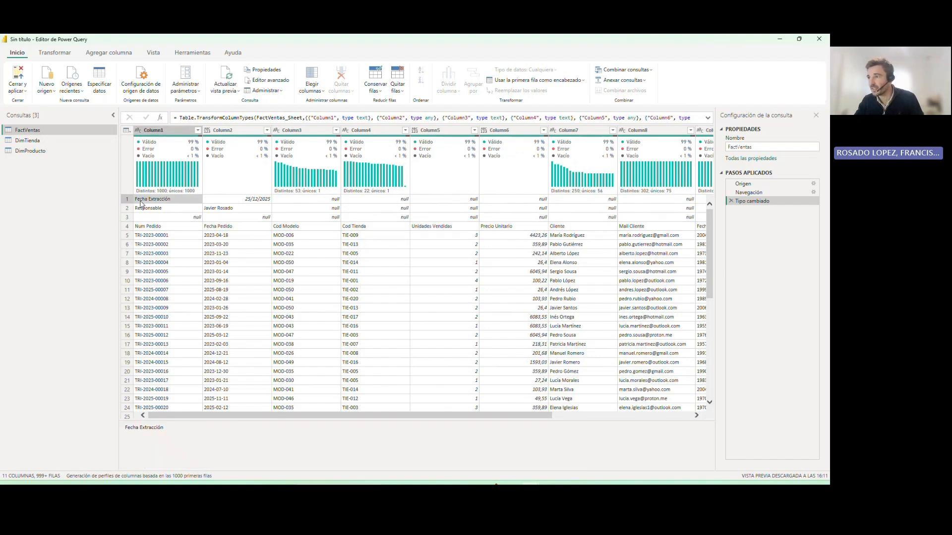
pyautogui.click(253, 202)
pyautogui.click(167, 209)
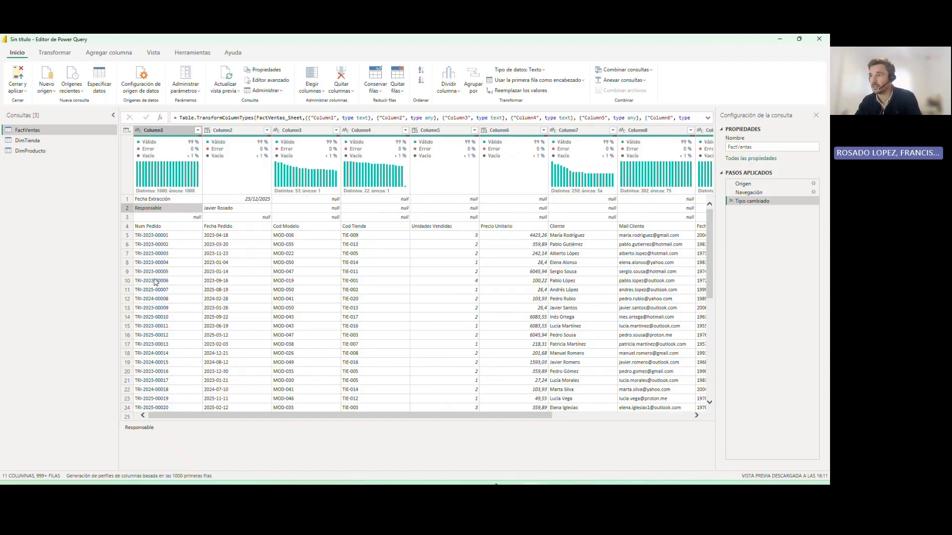
pyautogui.click(162, 201)
pyautogui.click(164, 209)
pyautogui.click(163, 218)
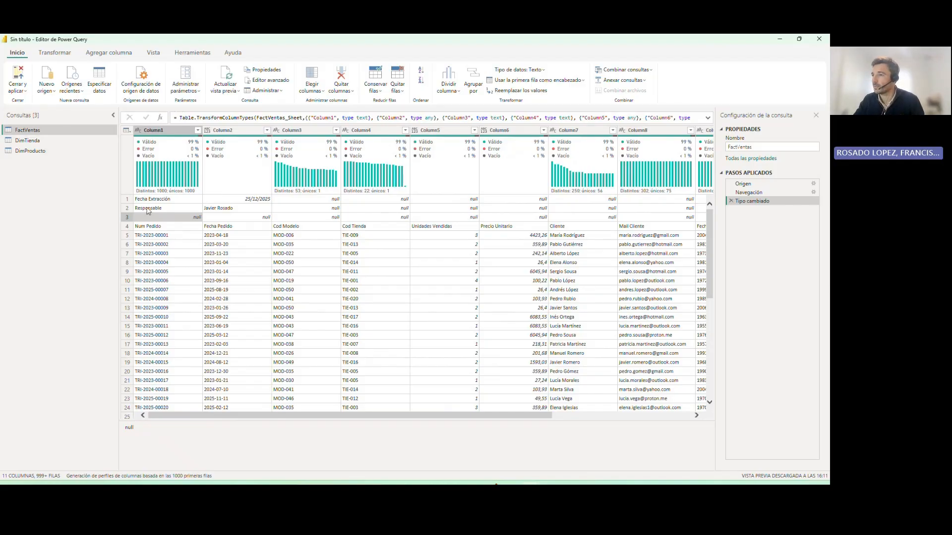
# Remove the top 3 rows from the FactVentas query.
pyautogui.click(402, 94)
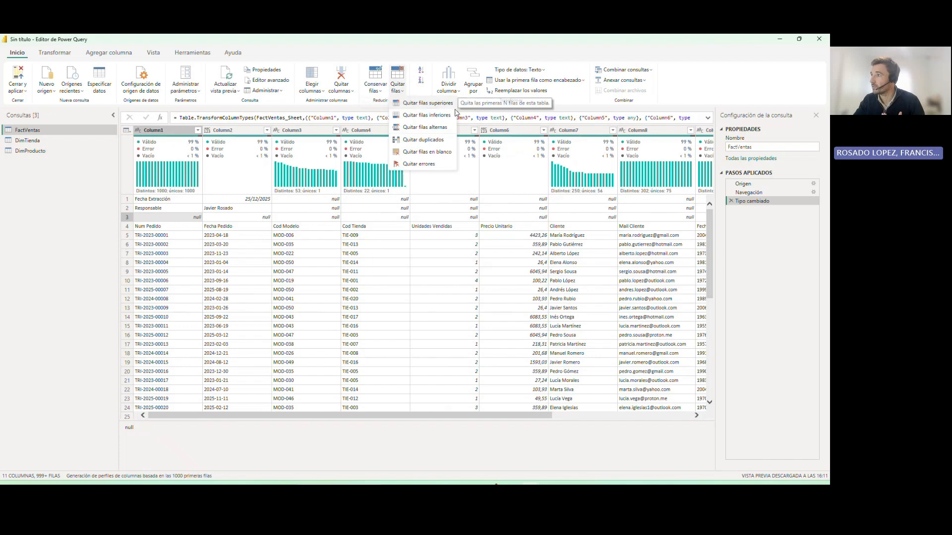
pyautogui.click(421, 103)
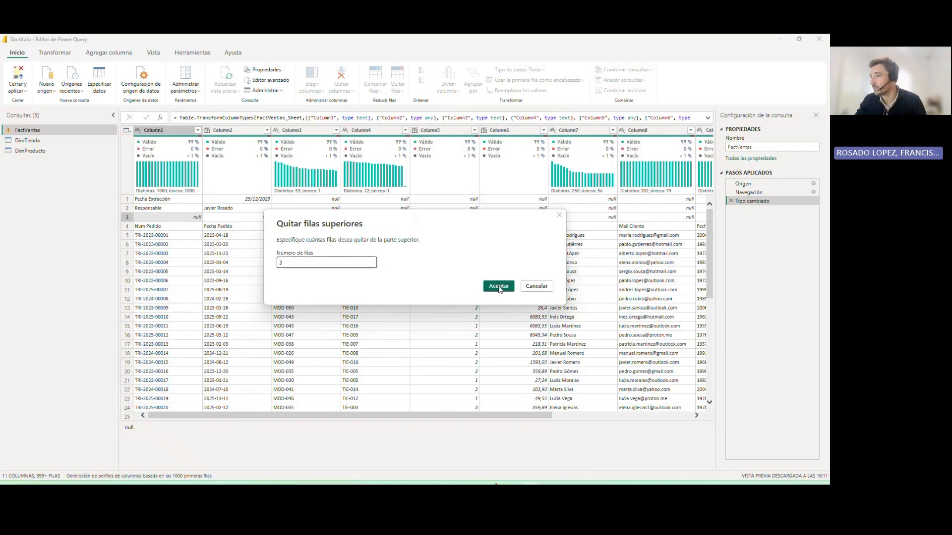
pyautogui.click(499, 287)
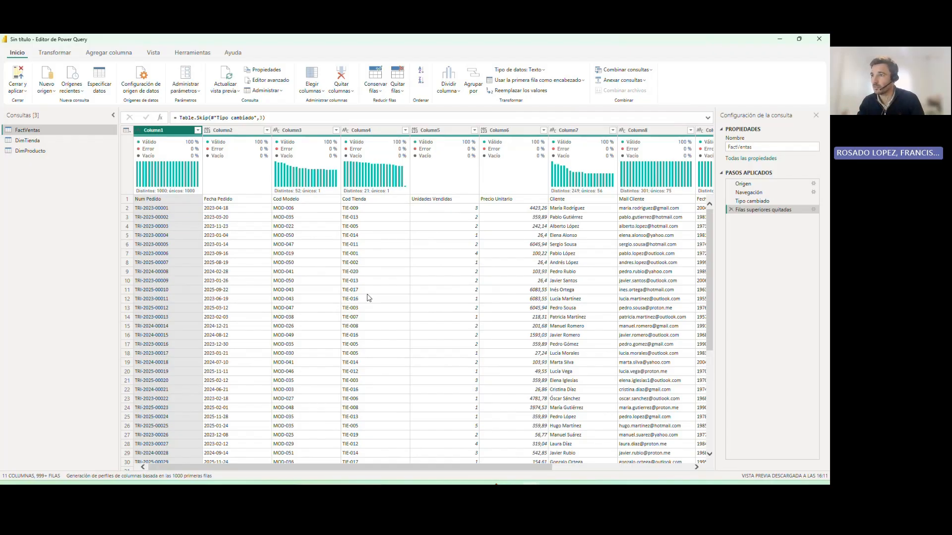
# Compare the generic names Column1 and Column2 with the field names in the first row of FactVentas.
pyautogui.click(159, 131)
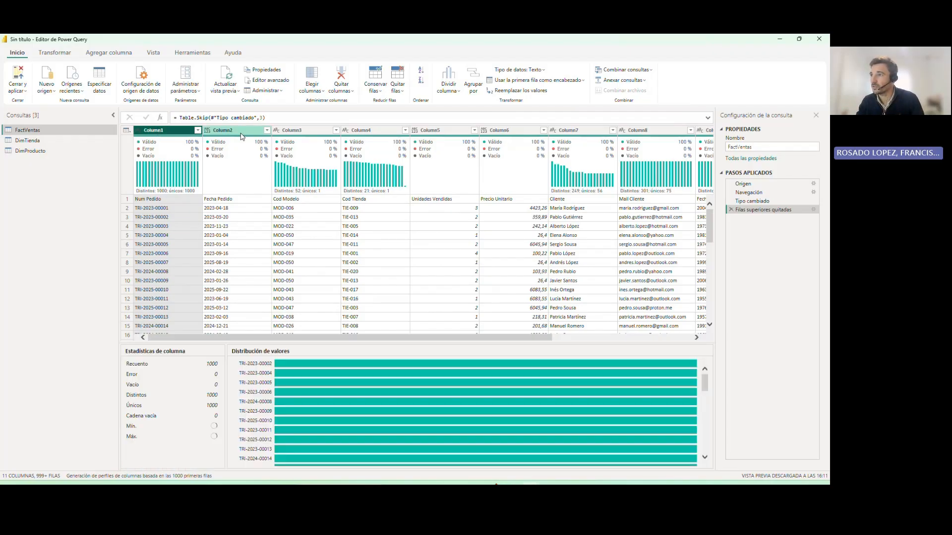
pyautogui.click(240, 134)
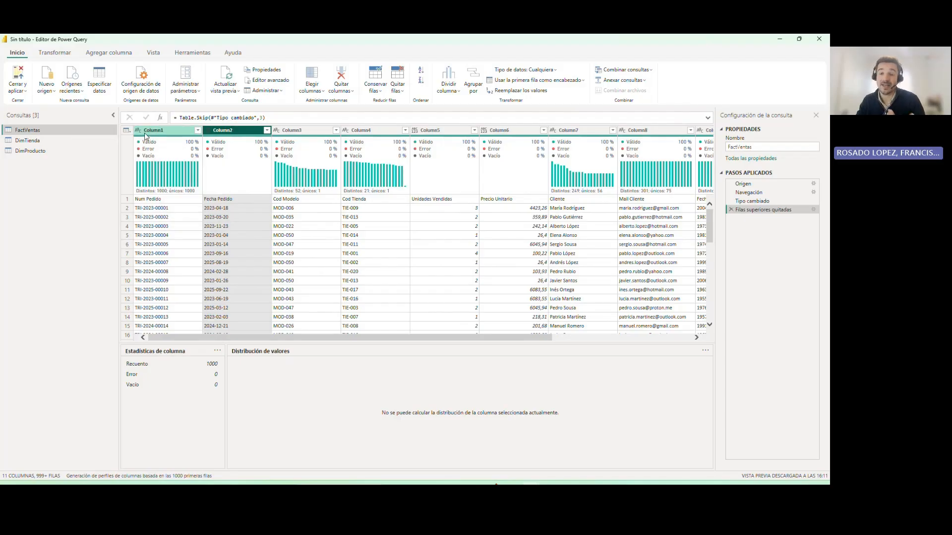
pyautogui.click(128, 199)
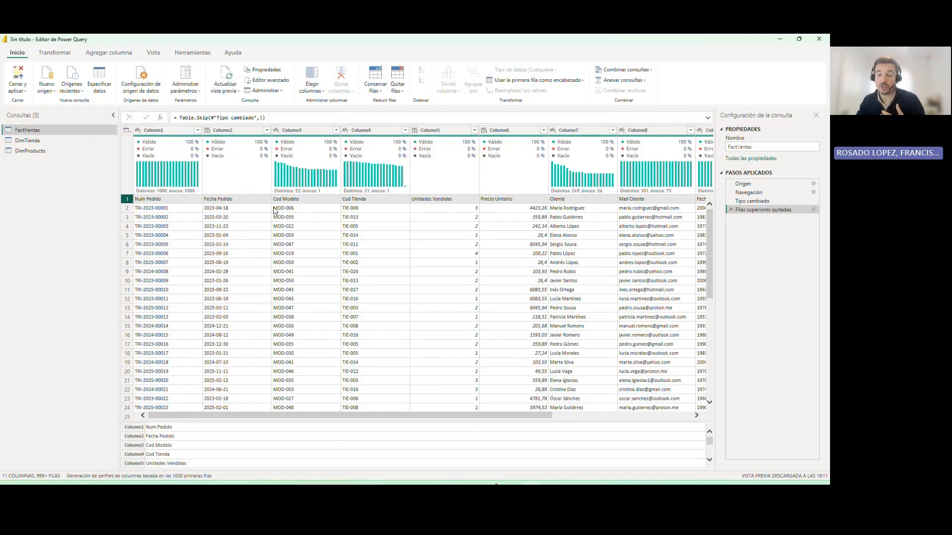
# Promote the first row of the FactVentas query to column headers.
pyautogui.moveTo(179, 192)
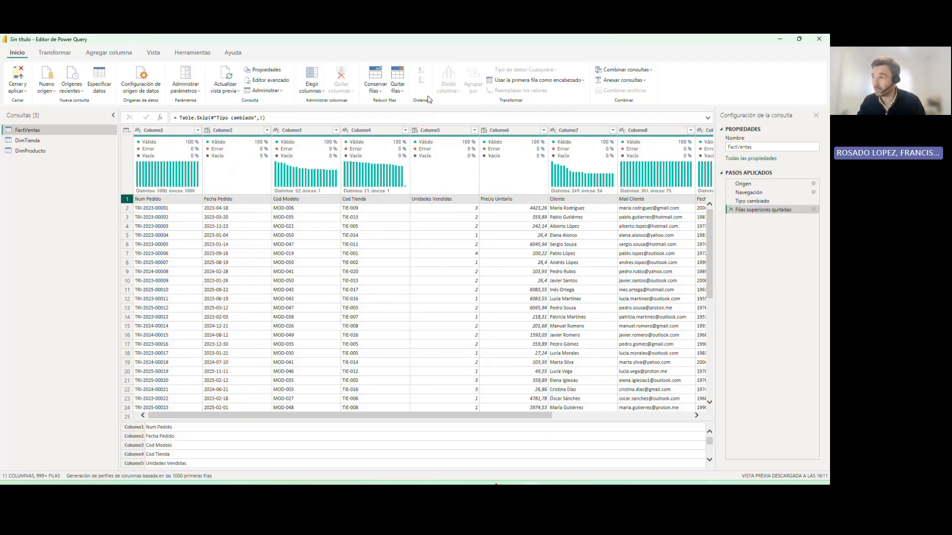
pyautogui.click(526, 80)
pyautogui.click(523, 93)
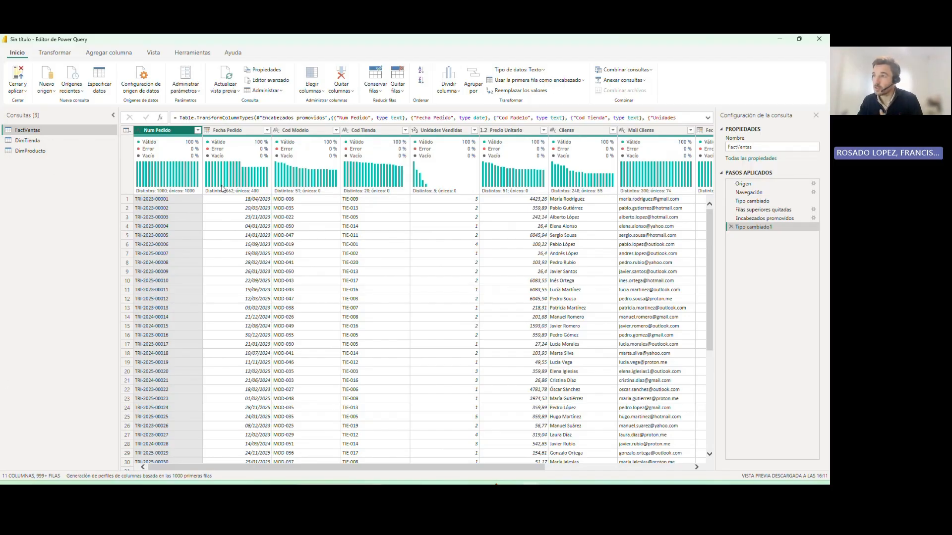
# Examine the quality and distribution indicators under the Num Pedido, Fecha Pedido and Cod Modelo headers.
pyautogui.moveTo(222, 189)
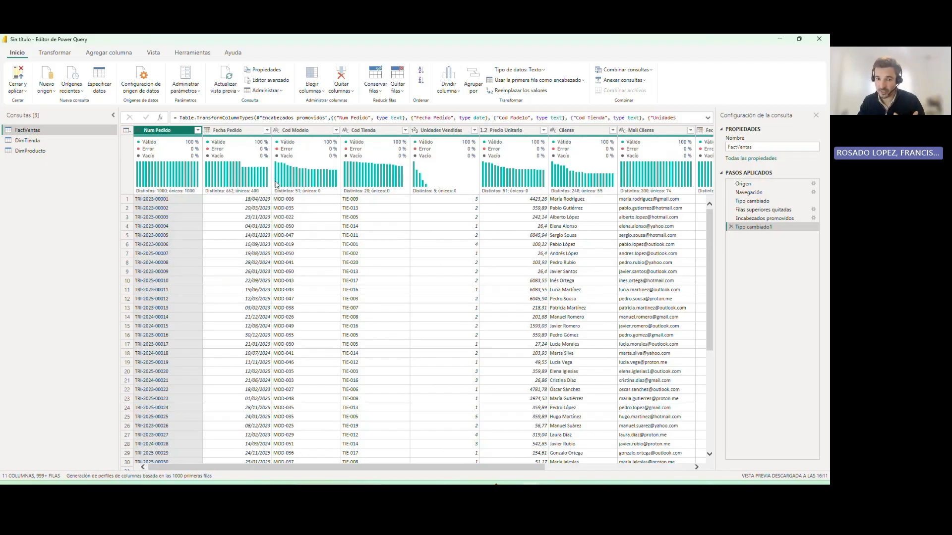
pyautogui.moveTo(276, 185)
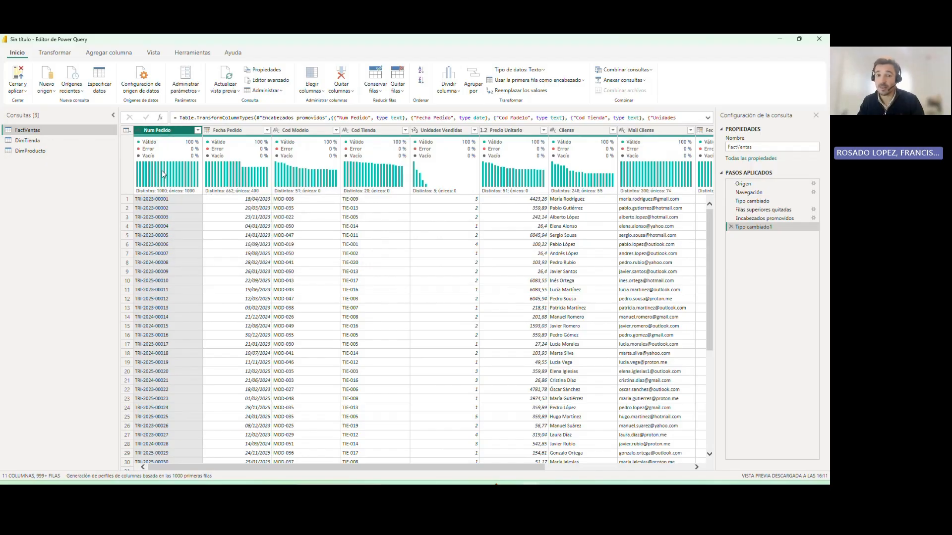
pyautogui.moveTo(161, 168)
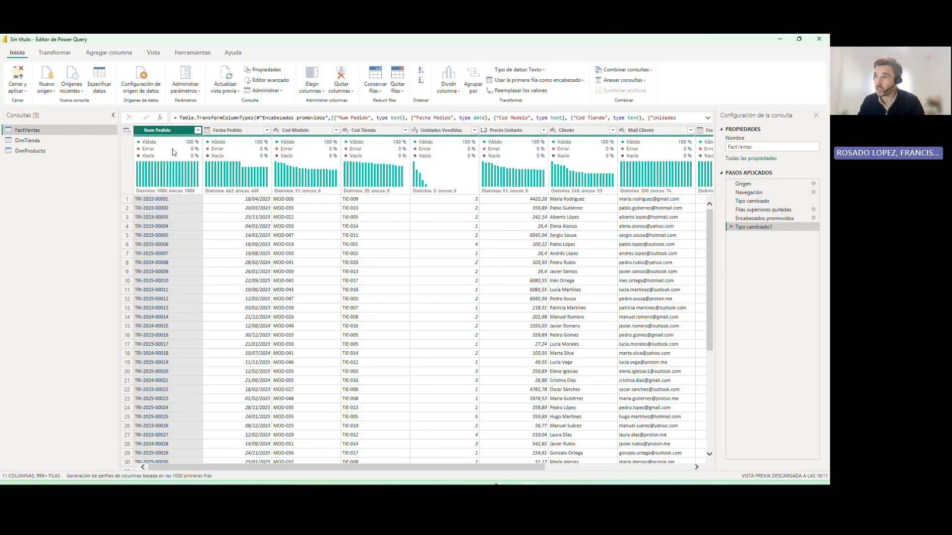
pyautogui.moveTo(148, 150)
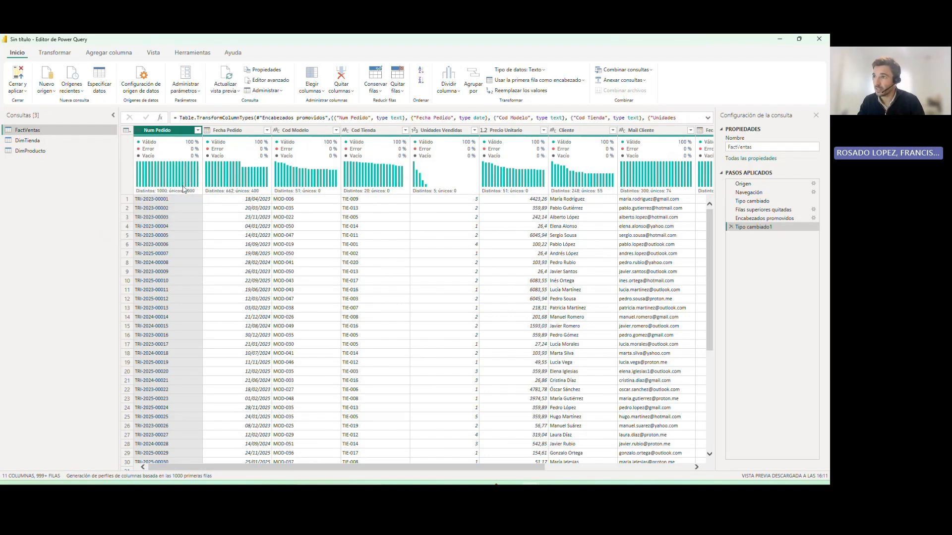
# Switch the column distribution, column profile and column quality previews off and back on, one after another.
pyautogui.click(152, 56)
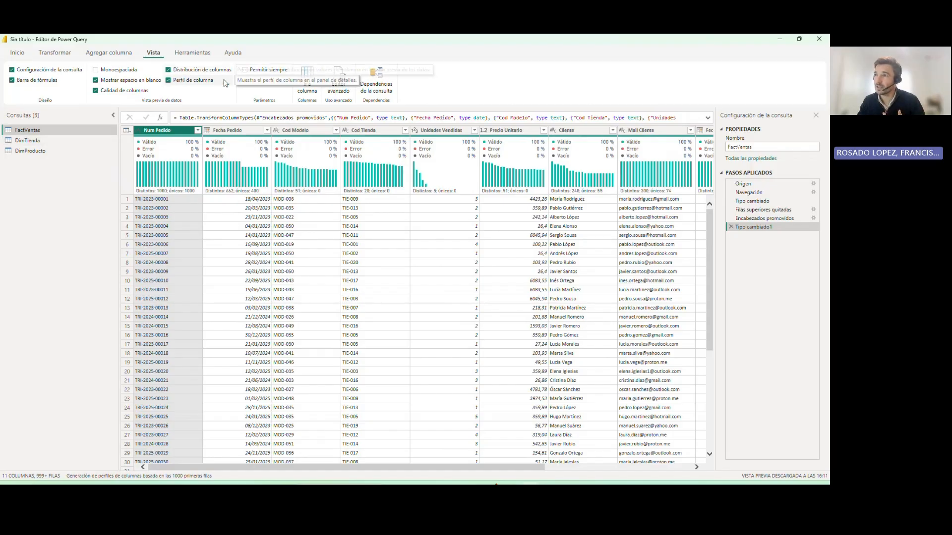
pyautogui.click(198, 71)
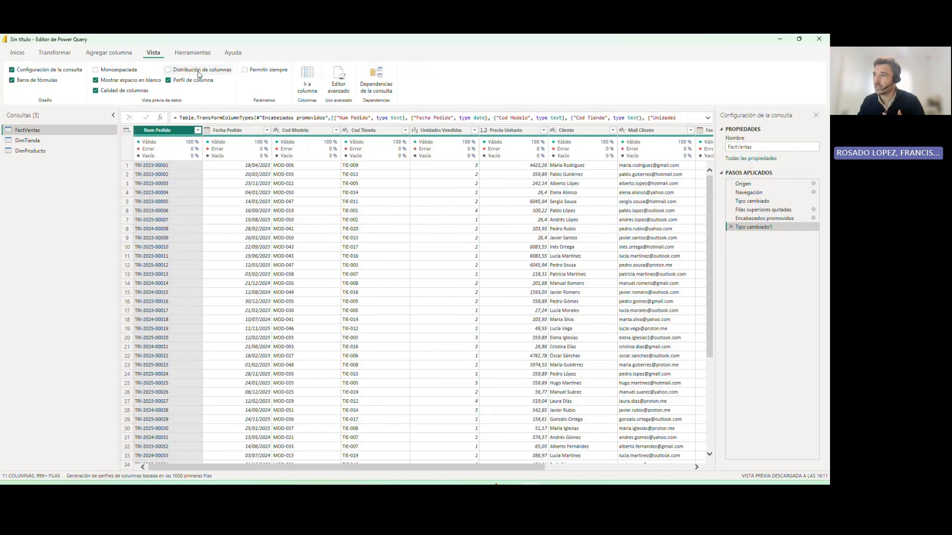
pyautogui.click(199, 73)
pyautogui.moveTo(139, 180)
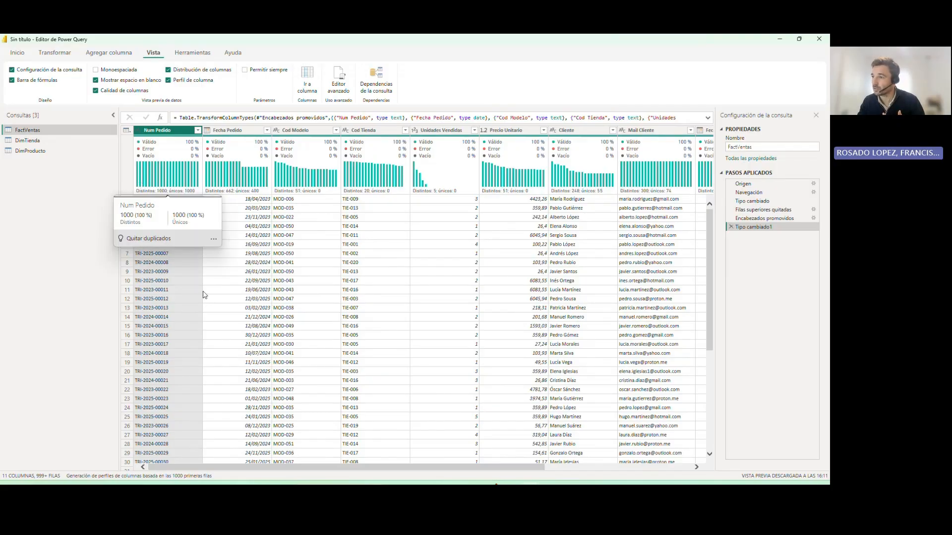
pyautogui.click(189, 82)
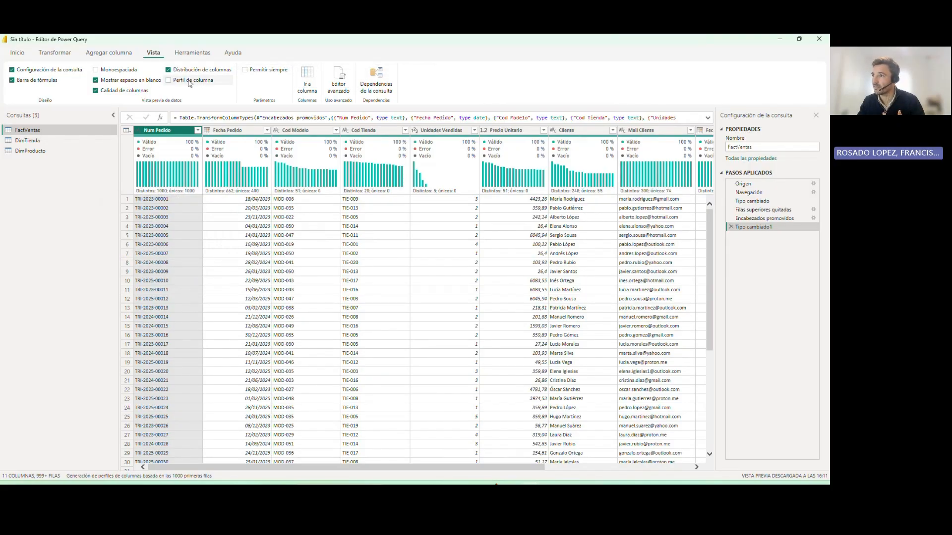
pyautogui.click(190, 82)
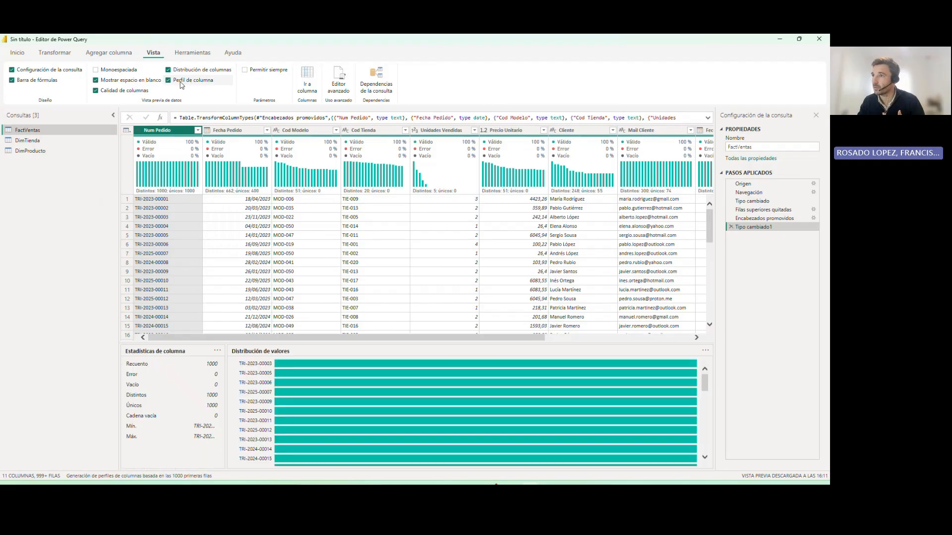
pyautogui.click(126, 92)
pyautogui.click(125, 93)
# Examine the quality, distribution and value statistics of the Num Pedido, Unidades Vendidas and Cliente columns in FactVentas.
pyautogui.moveTo(145, 145)
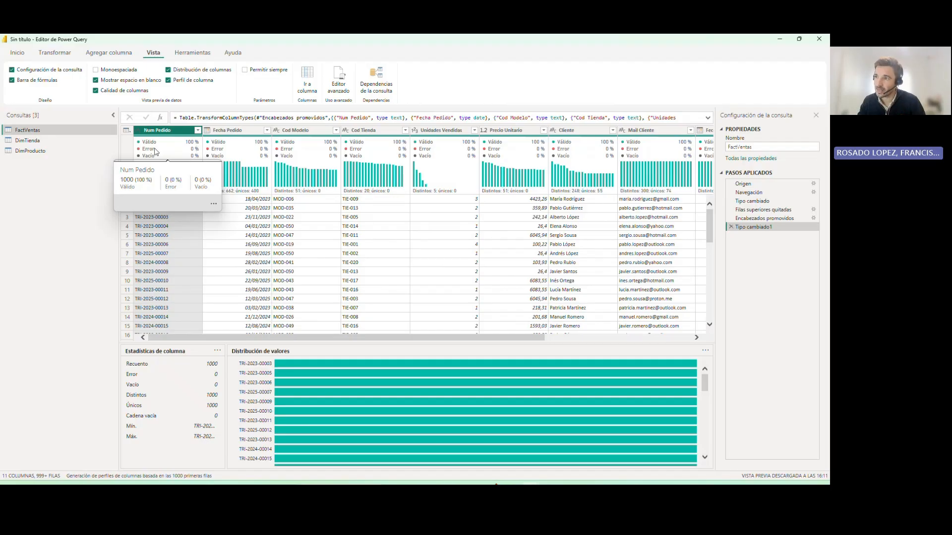
pyautogui.moveTo(172, 185)
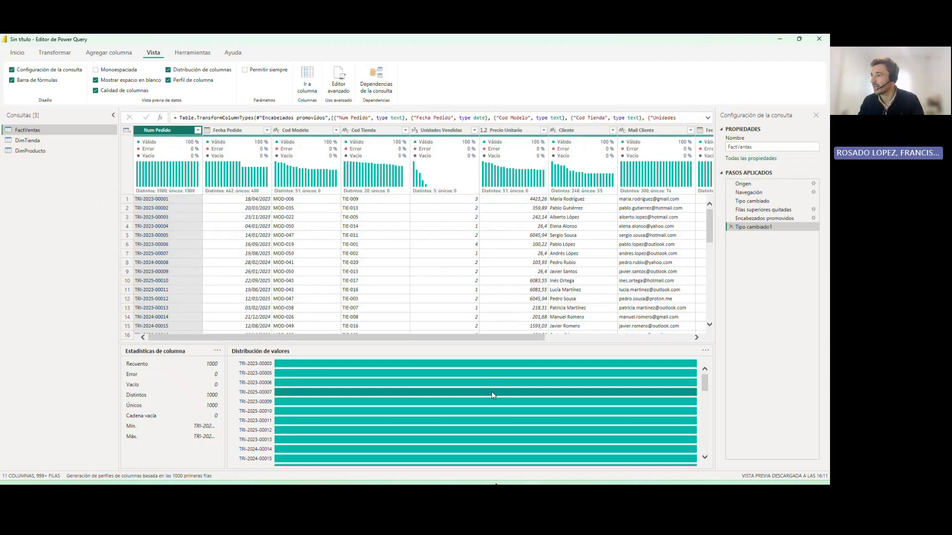
pyautogui.moveTo(483, 395)
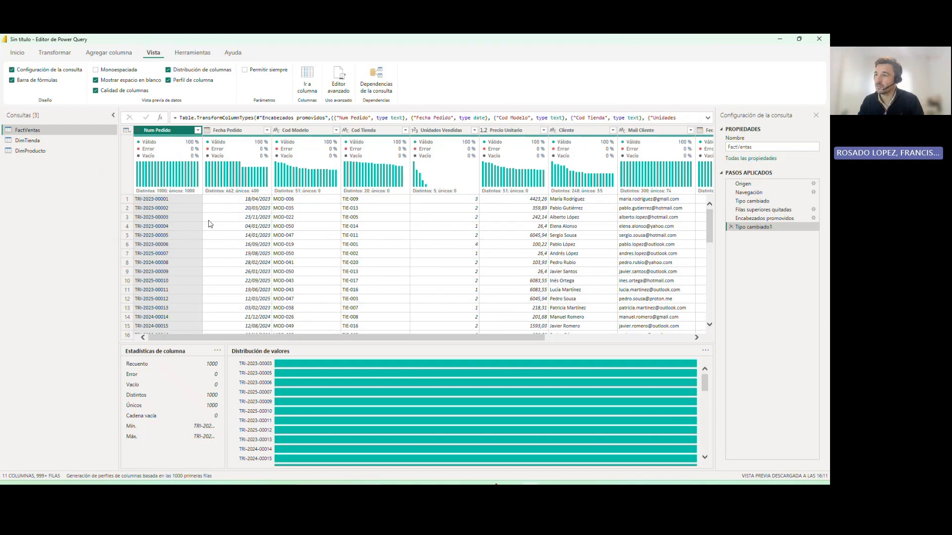
pyautogui.moveTo(145, 196)
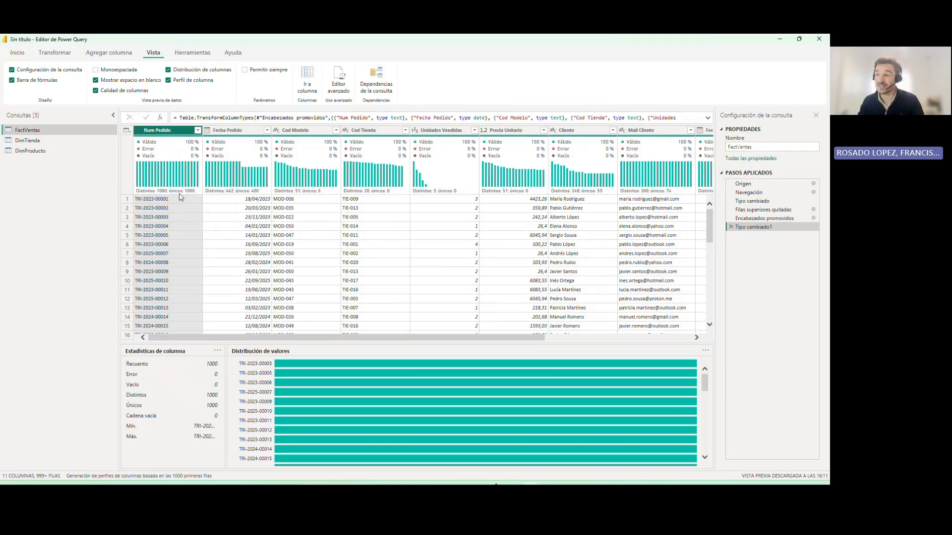
pyautogui.click(353, 199)
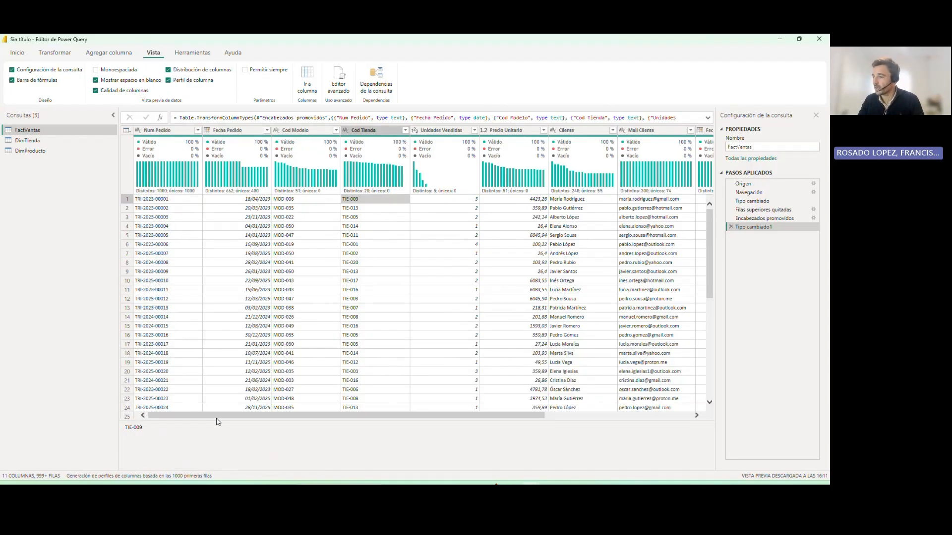
pyautogui.moveTo(218, 416); pyautogui.dragTo(308, 419)
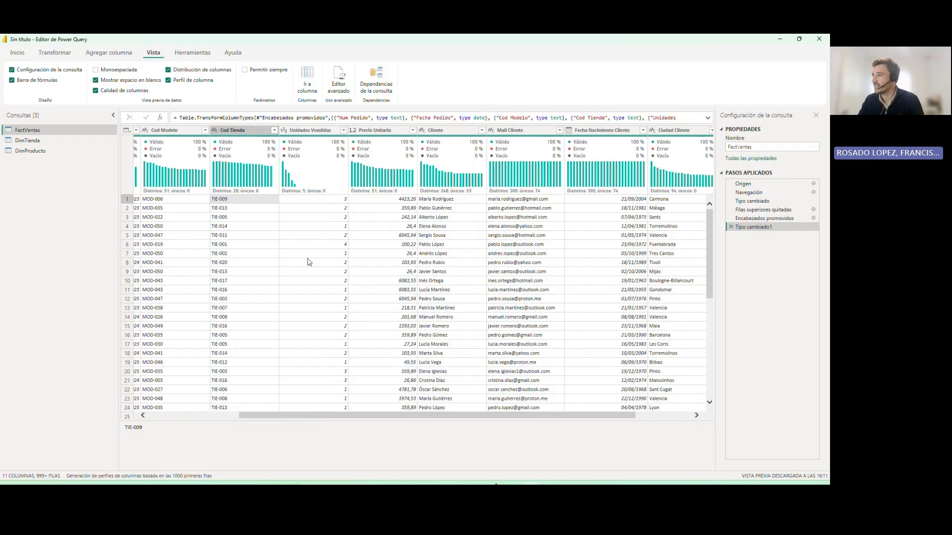
pyautogui.click(311, 130)
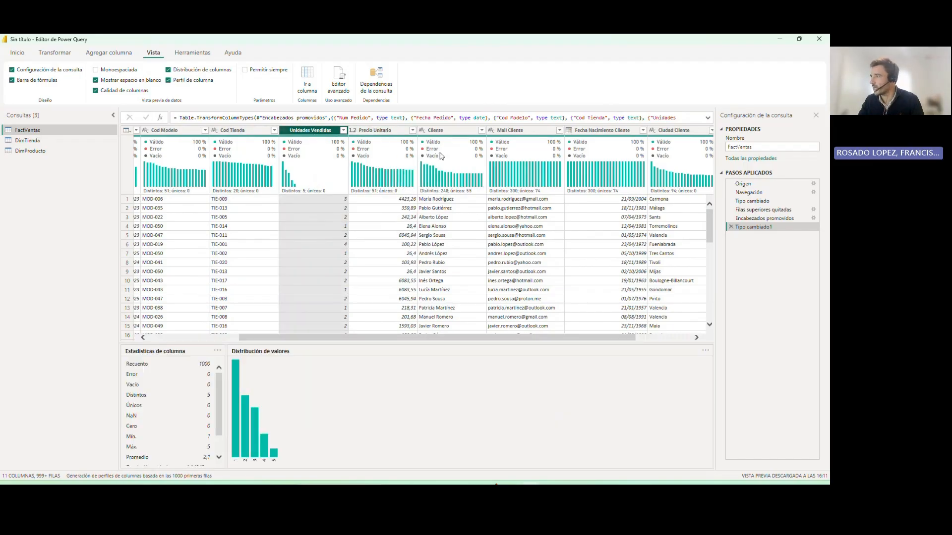
pyautogui.click(439, 130)
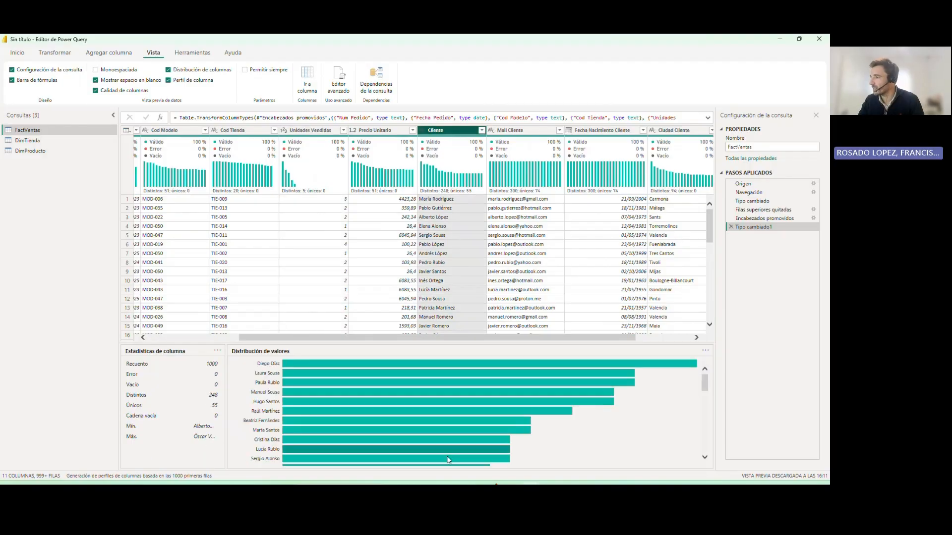
# Add an Antigüedad column to FactVentas calculated from the Fecha Nacimiento Cliente dates, keeping the original column.
pyautogui.moveTo(410, 338); pyautogui.dragTo(506, 336)
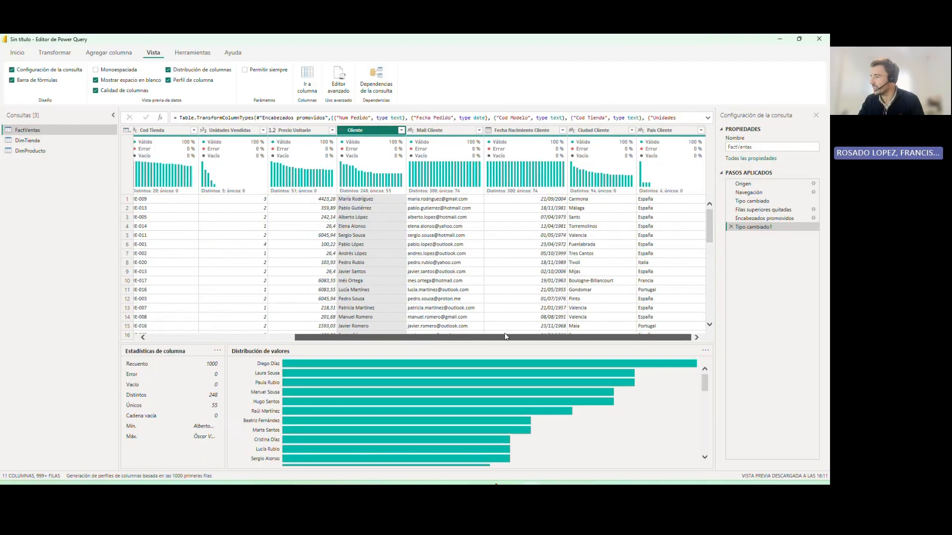
pyautogui.click(522, 133)
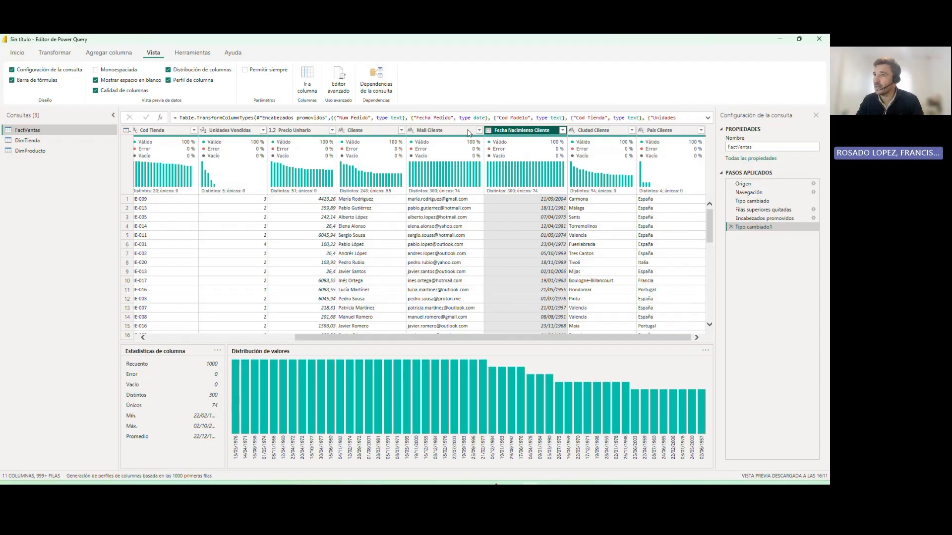
pyautogui.click(55, 52)
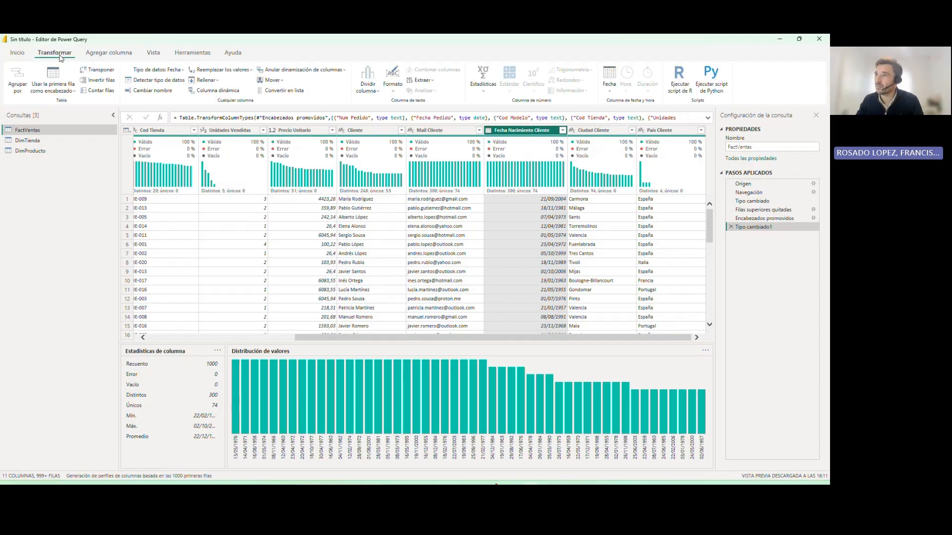
pyautogui.click(109, 52)
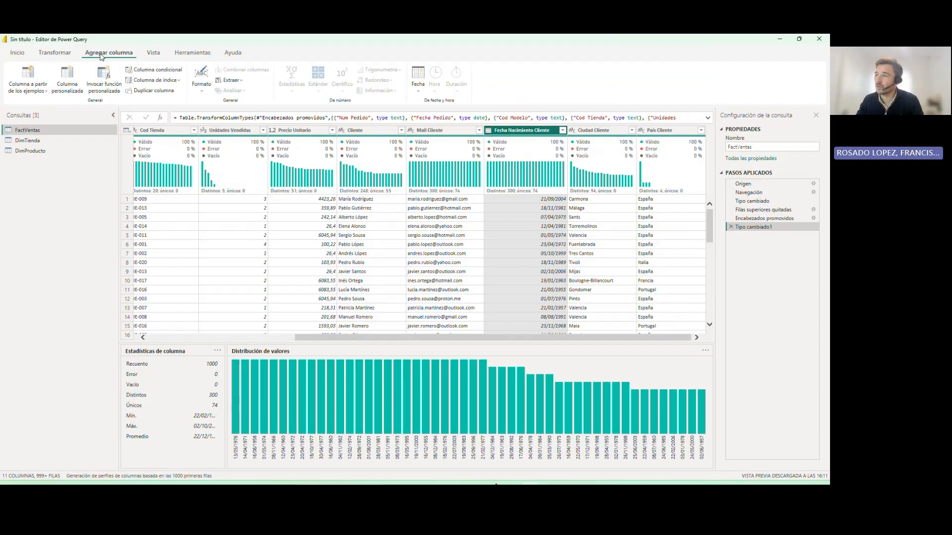
pyautogui.click(55, 53)
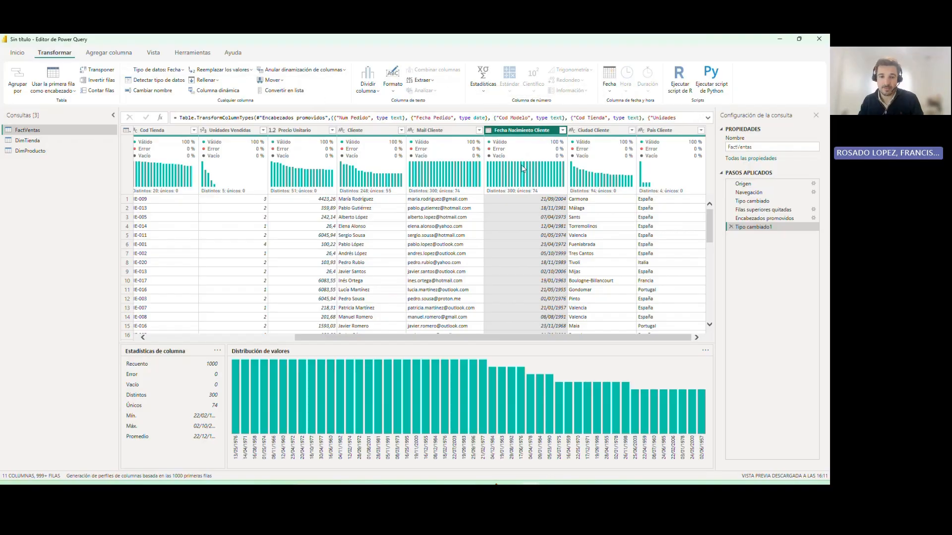
pyautogui.moveTo(522, 169)
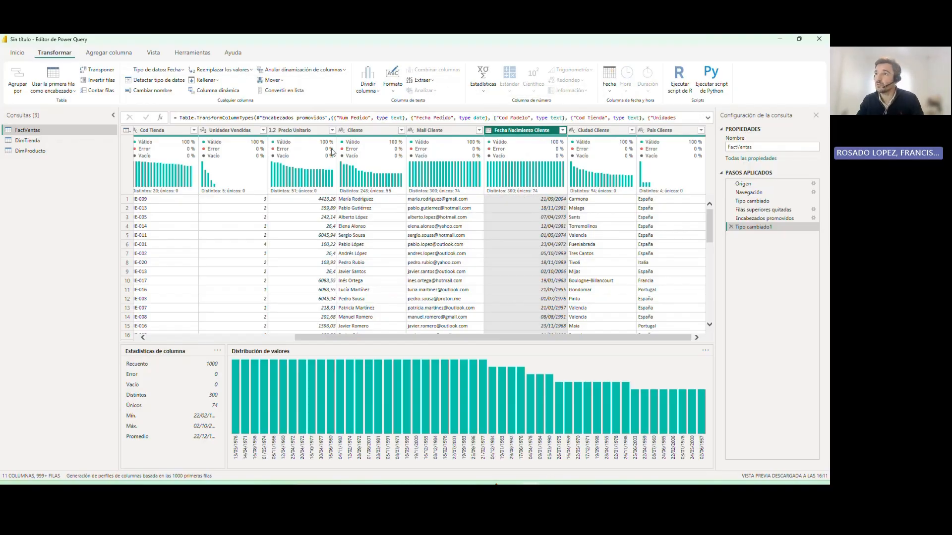
pyautogui.click(110, 53)
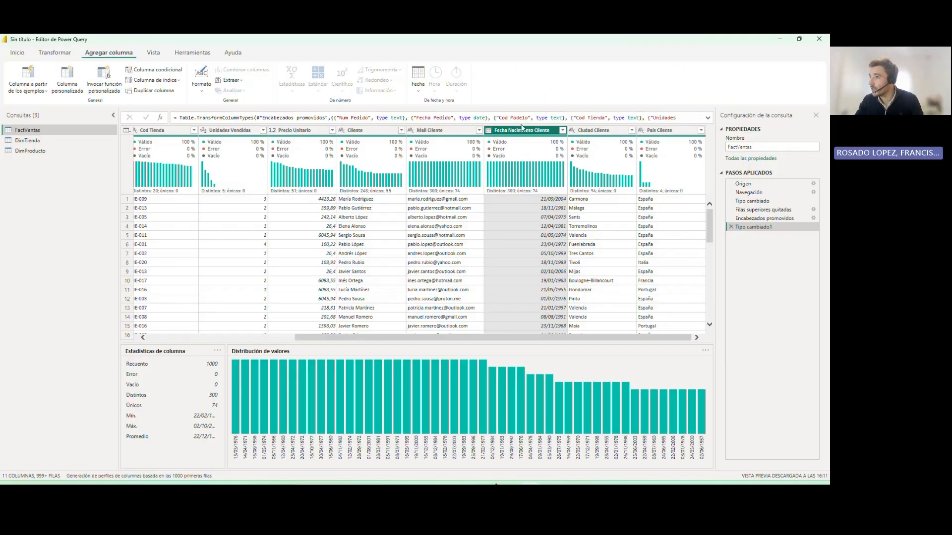
pyautogui.moveTo(519, 157)
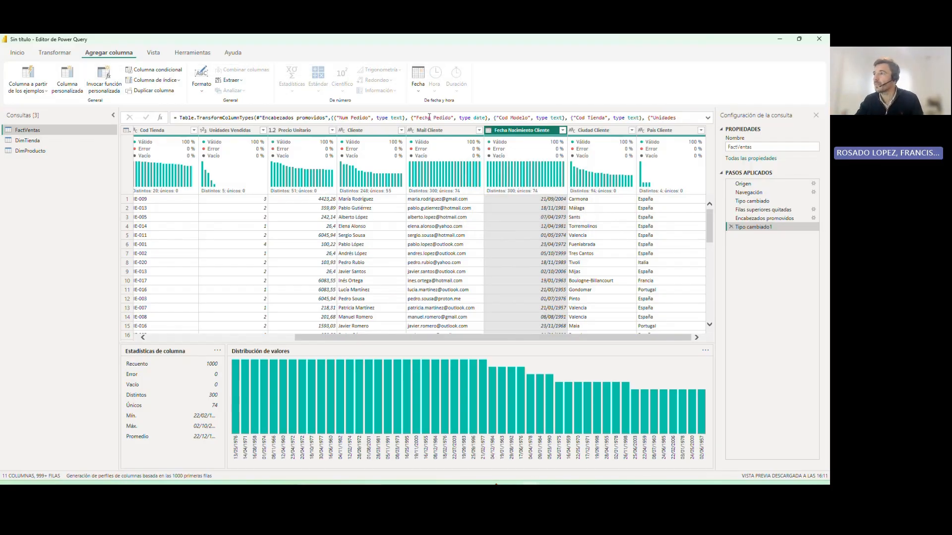
pyautogui.click(420, 92)
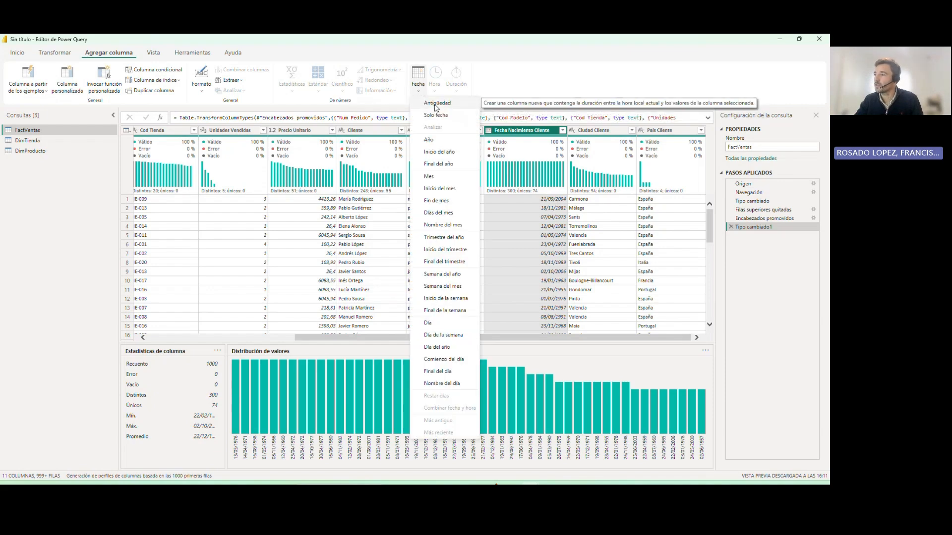
pyautogui.click(436, 105)
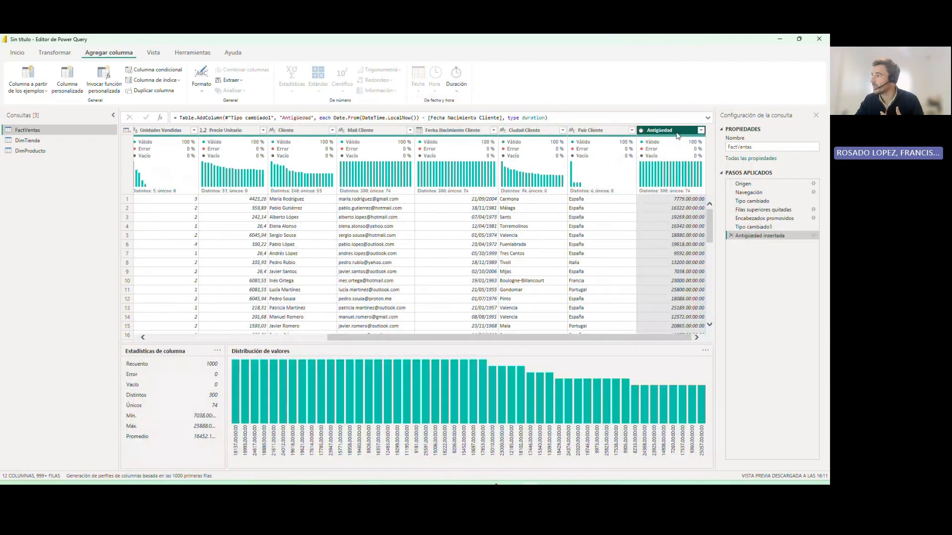
# Convert the Antigüedad column's durations in place to total years.
pyautogui.click(56, 55)
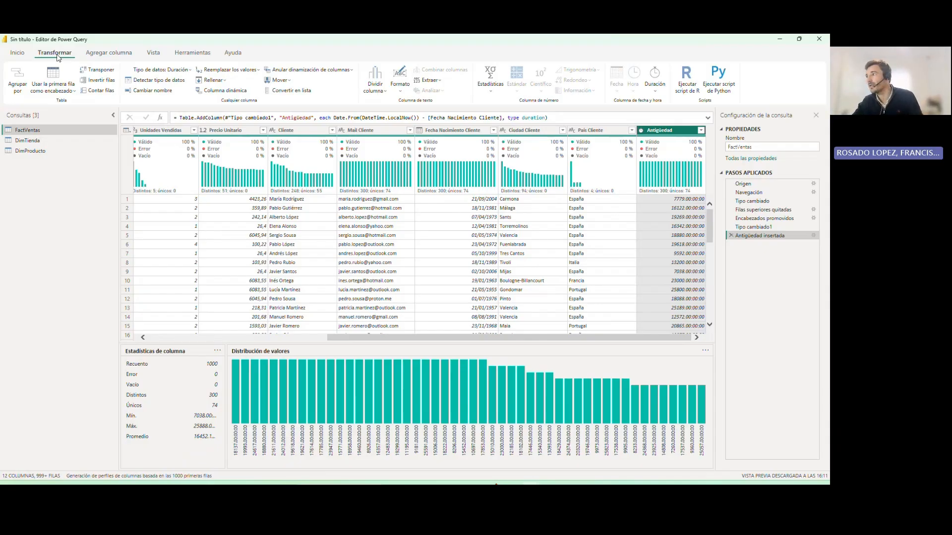
pyautogui.click(660, 91)
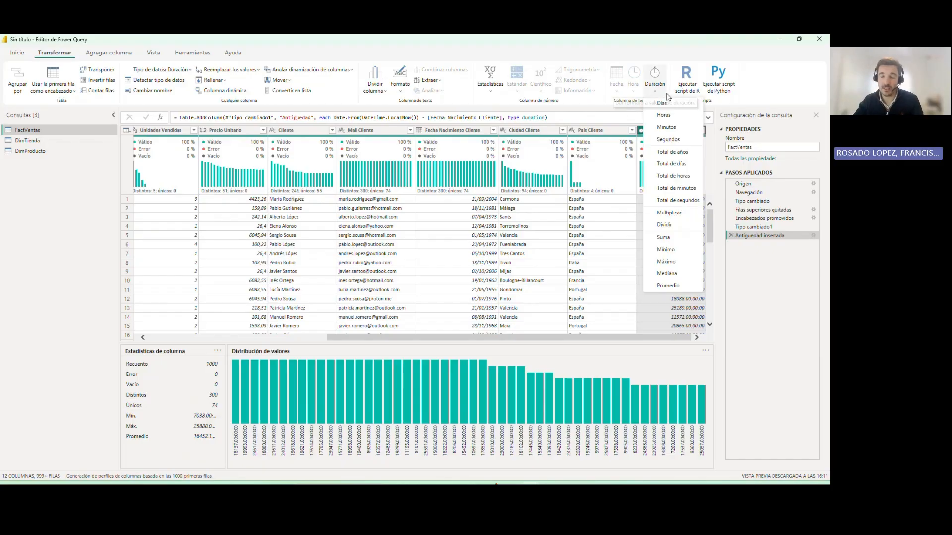
pyautogui.click(672, 152)
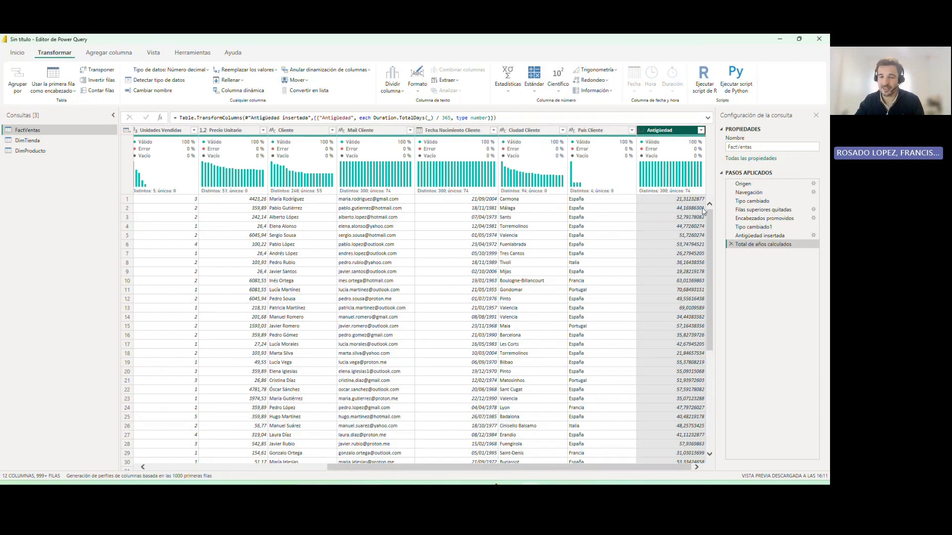
# Rename the Antigüedad column to Edad.
pyautogui.doubleClick(667, 132)
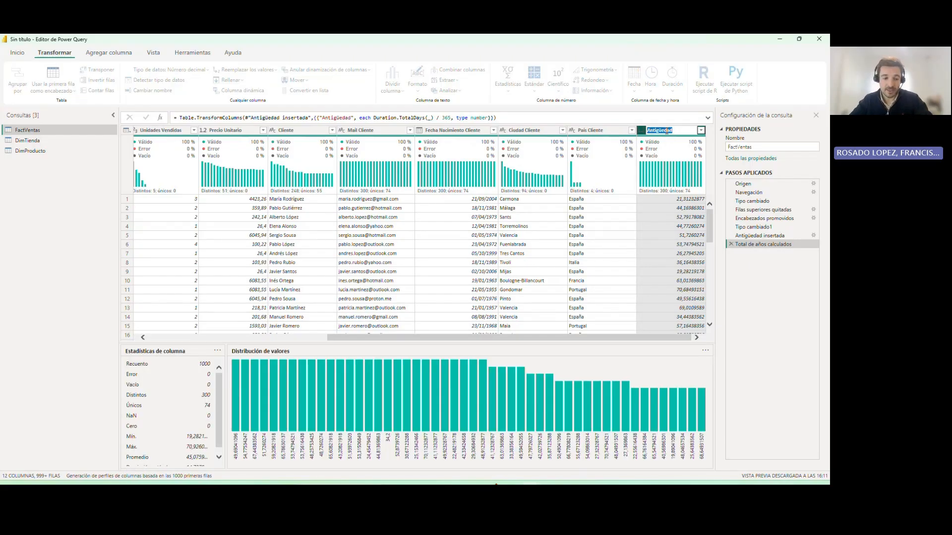
pyautogui.write('Edad')
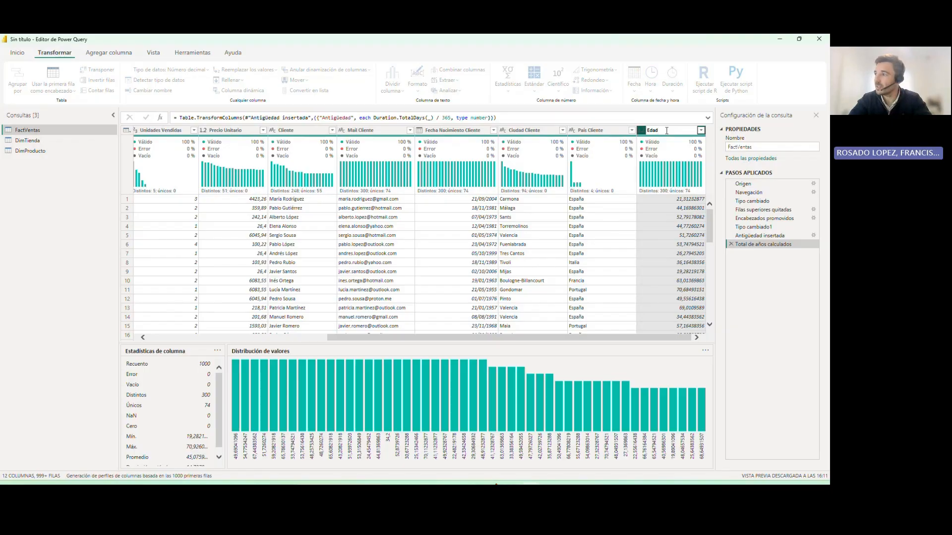
pyautogui.press('Return')
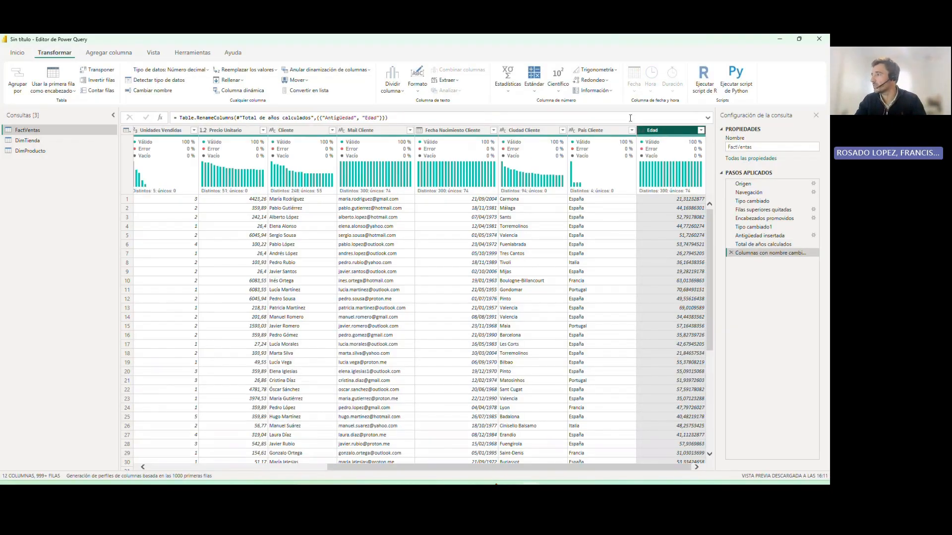
# Round the Edad column's values in FactVentas down to whole numbers.
pyautogui.moveTo(605, 176)
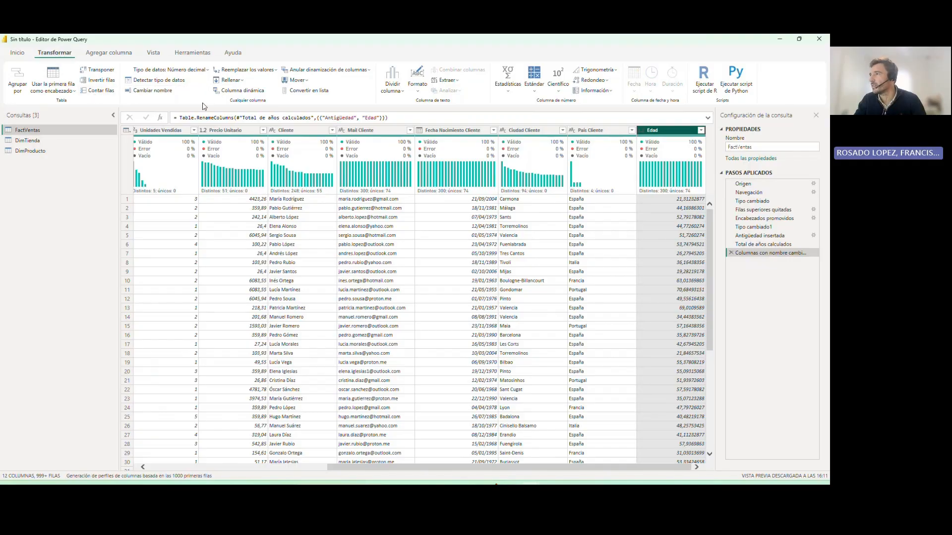
pyautogui.click(594, 80)
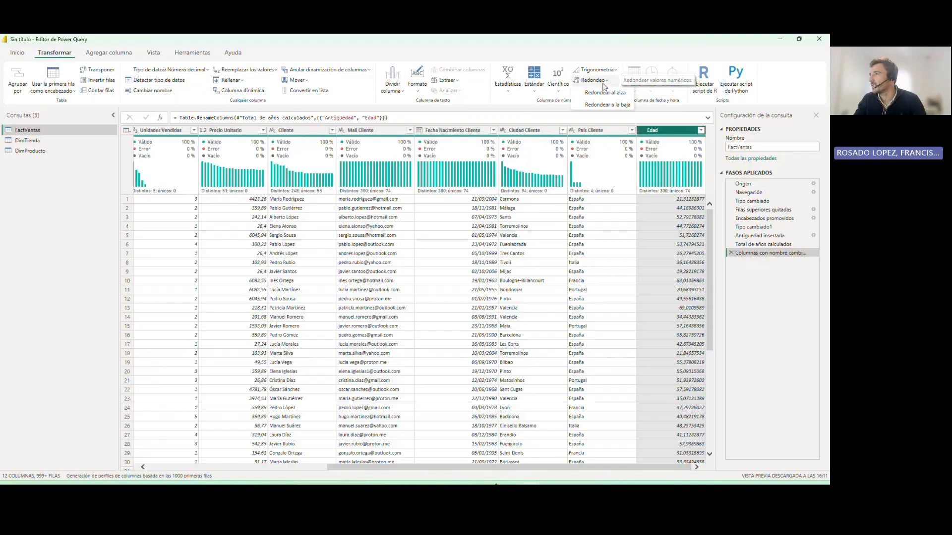
pyautogui.click(608, 105)
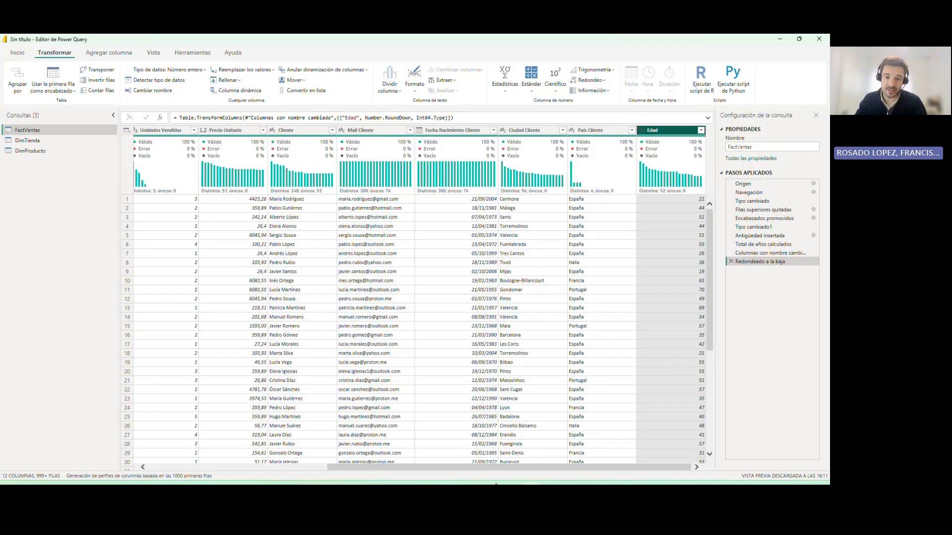
# Capitalize each word of the Ciudad Tienda values in DimTienda and check the column's value distribution.
pyautogui.click(28, 140)
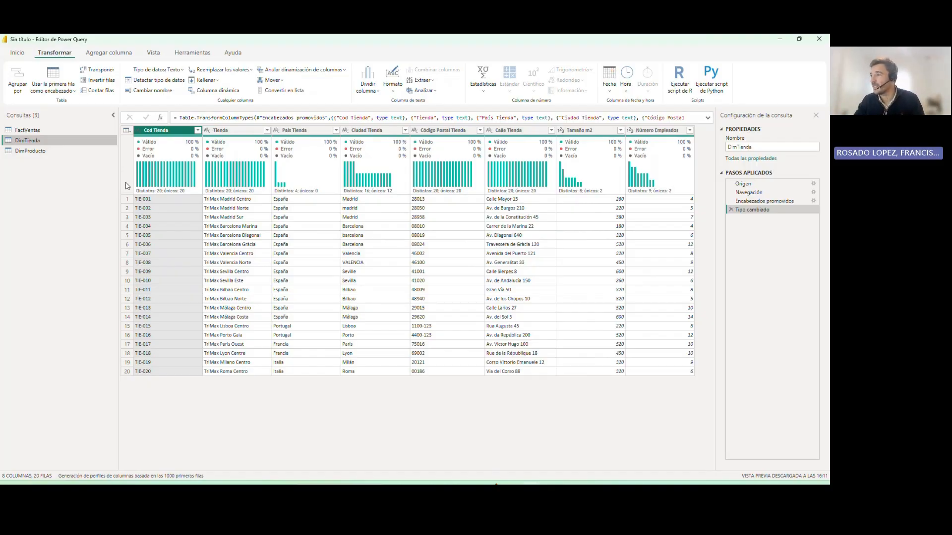
pyautogui.click(391, 131)
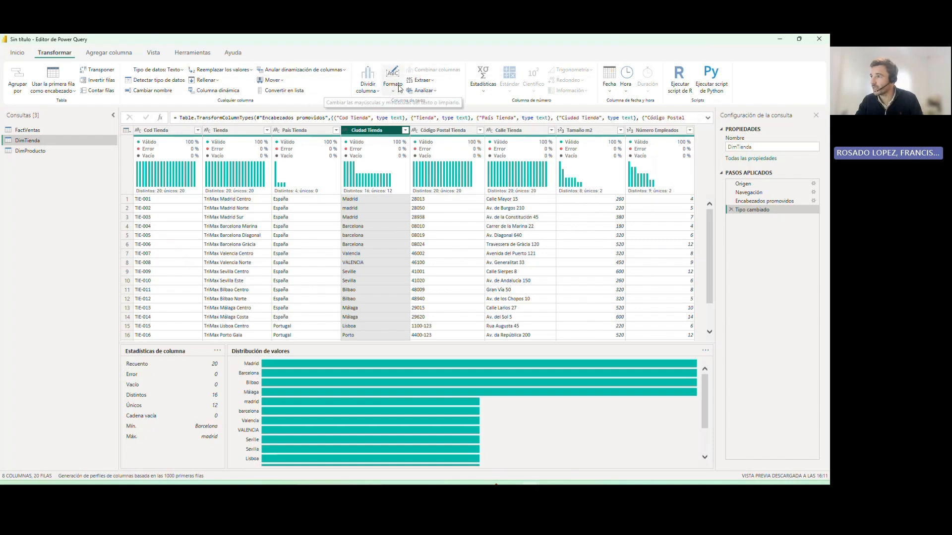
pyautogui.click(399, 88)
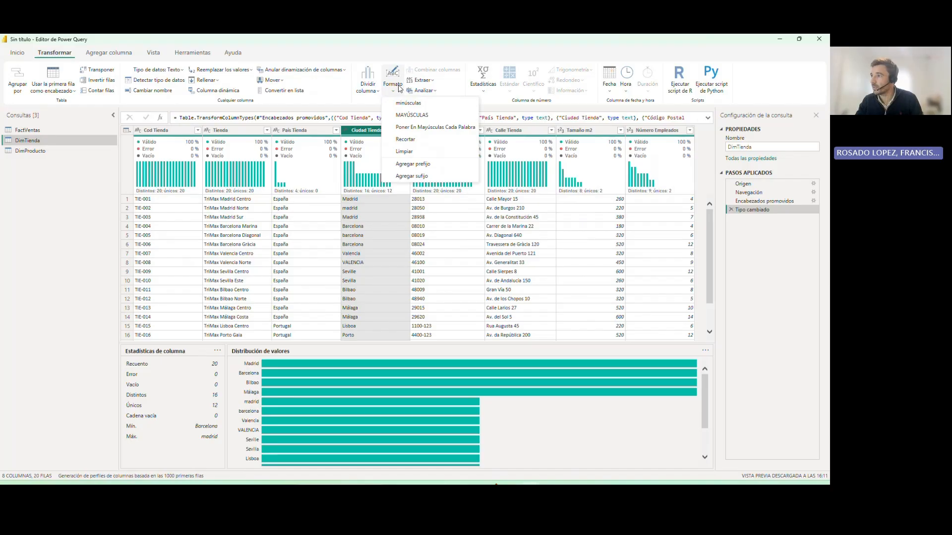
pyautogui.click(413, 129)
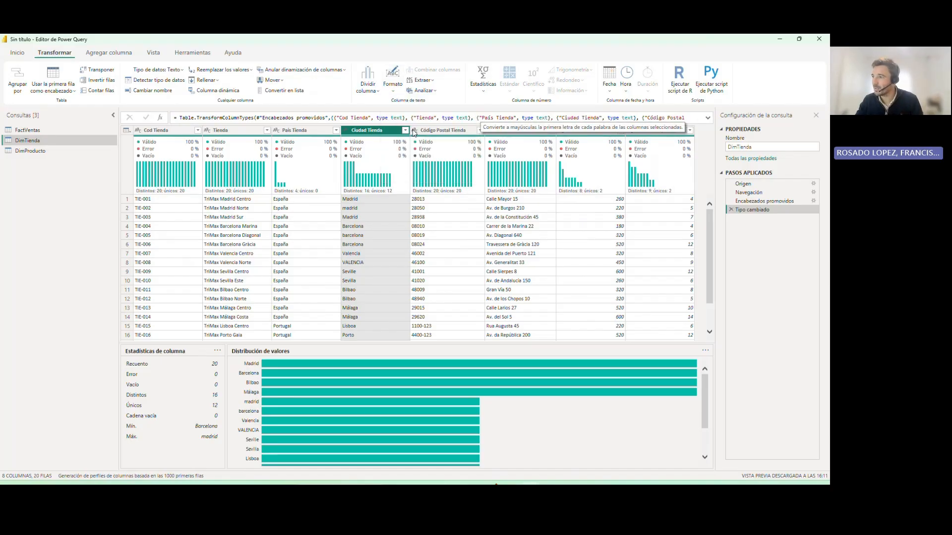
pyautogui.click(432, 130)
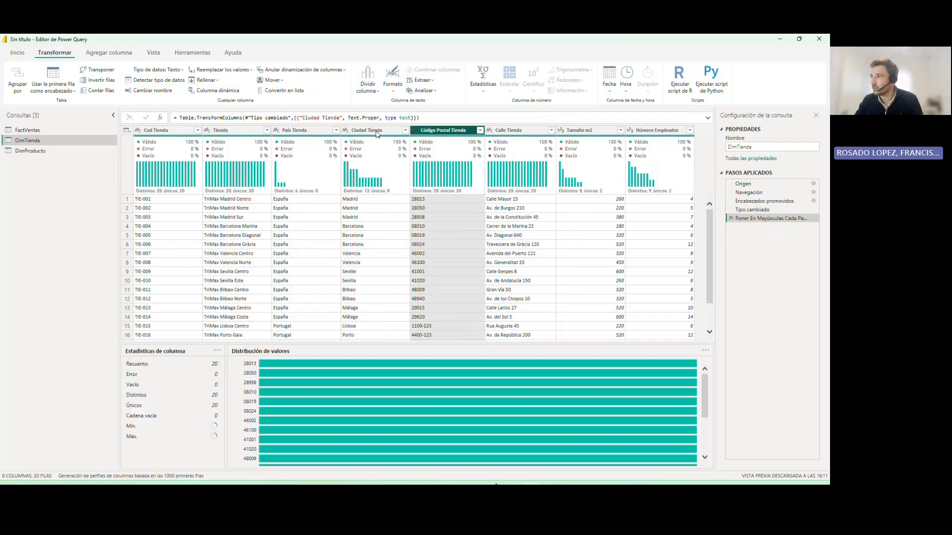
pyautogui.click(373, 130)
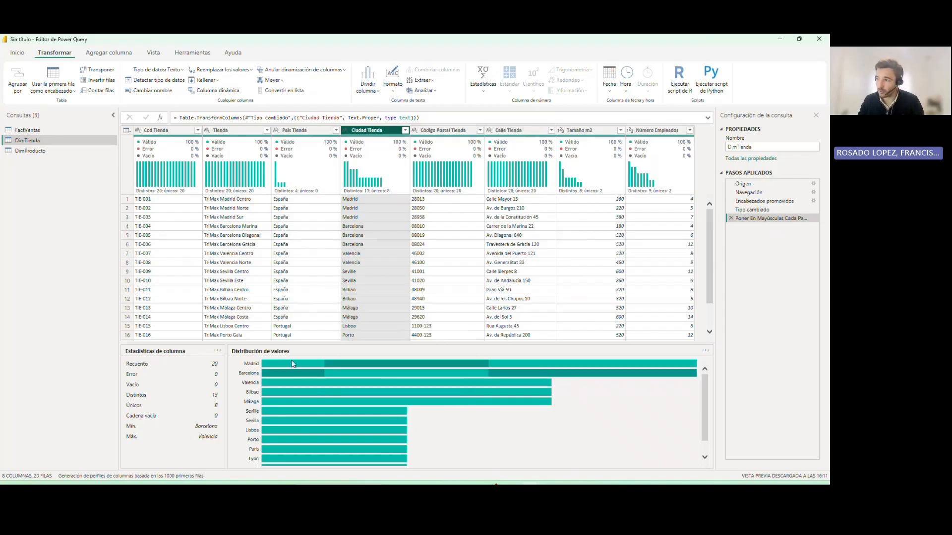
# Replace the value Seville with Sevilla in DimTienda's Ciudad Tienda column.
pyautogui.click(356, 276)
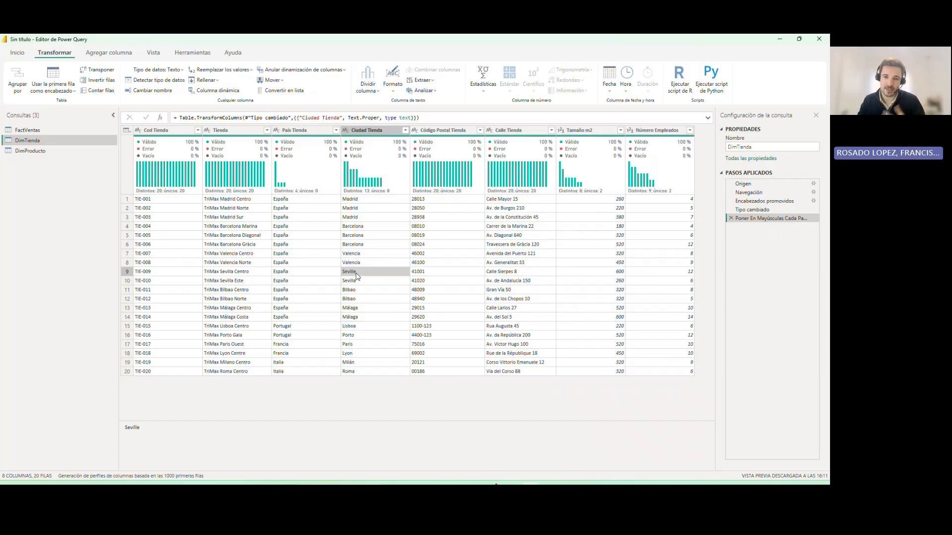
pyautogui.rightClick(356, 275)
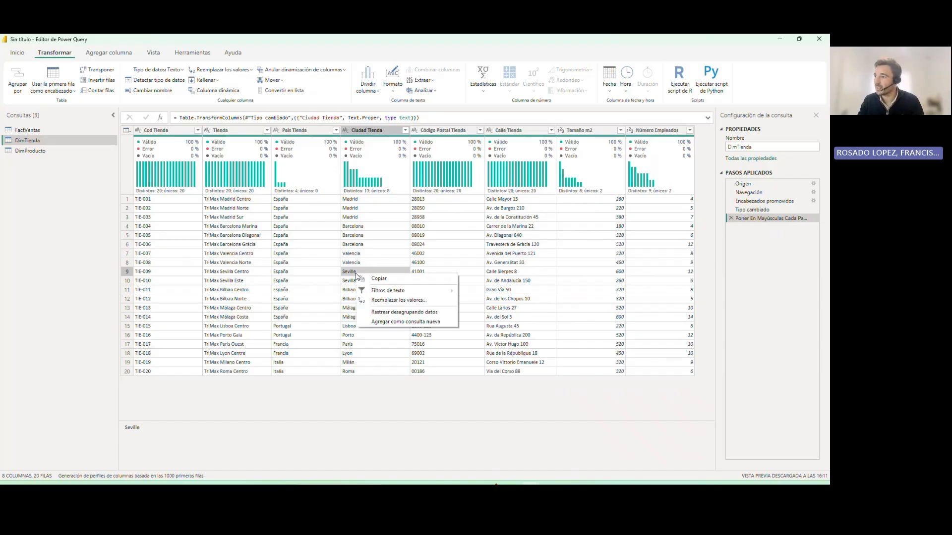
pyautogui.click(384, 301)
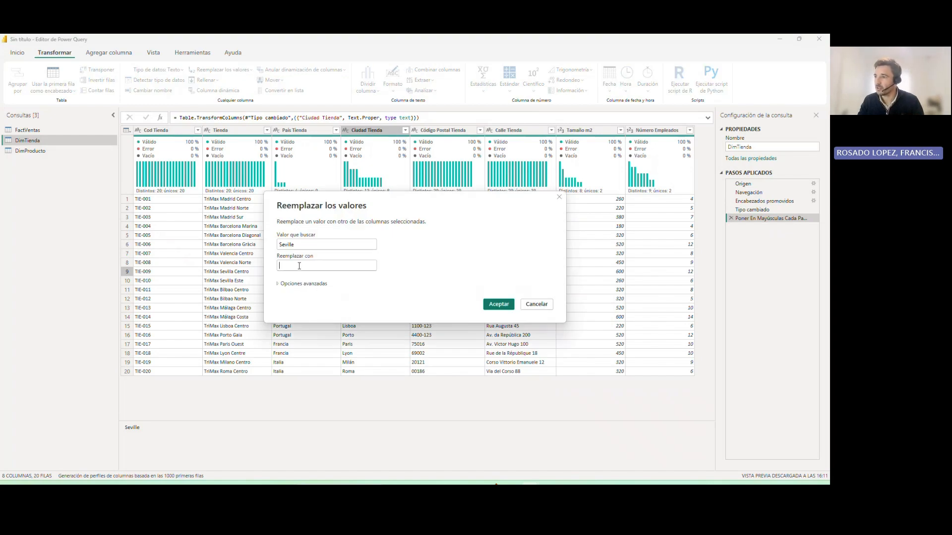
pyautogui.write('Se')
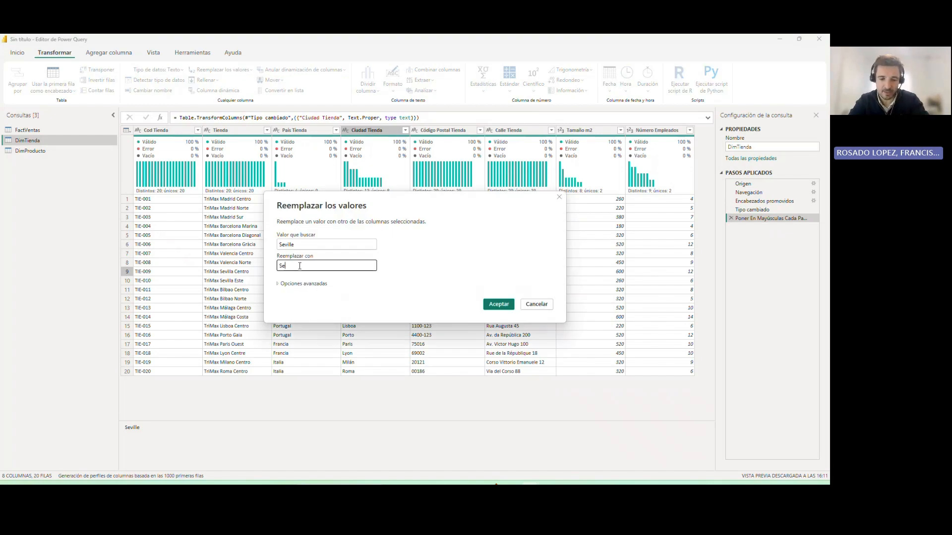
pyautogui.write('villa')
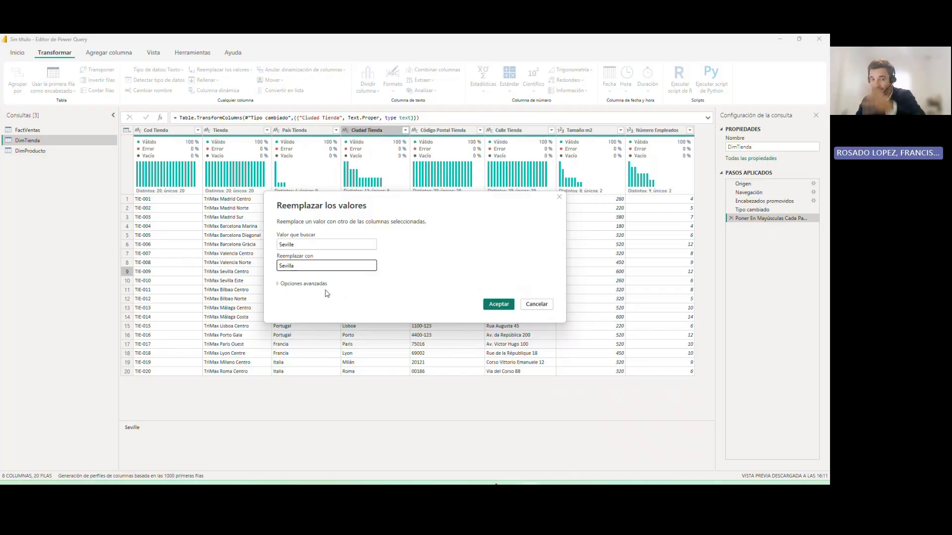
pyautogui.click(497, 304)
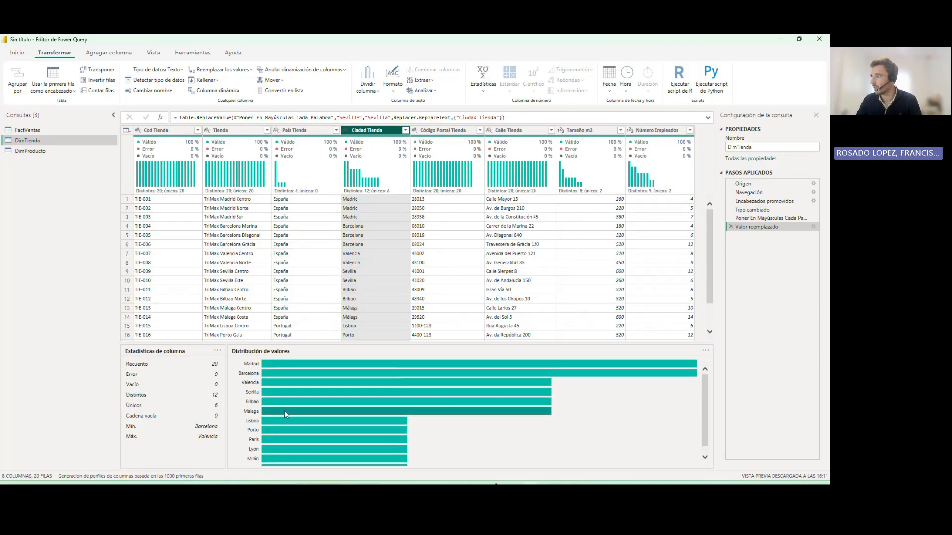
# Examine the statistics and value distribution of DimTienda's Código Postal Tienda, Tamaño m2 and Número Empleados columns.
pyautogui.scroll(-2, 446, 273)
pyautogui.click(443, 130)
pyautogui.click(582, 130)
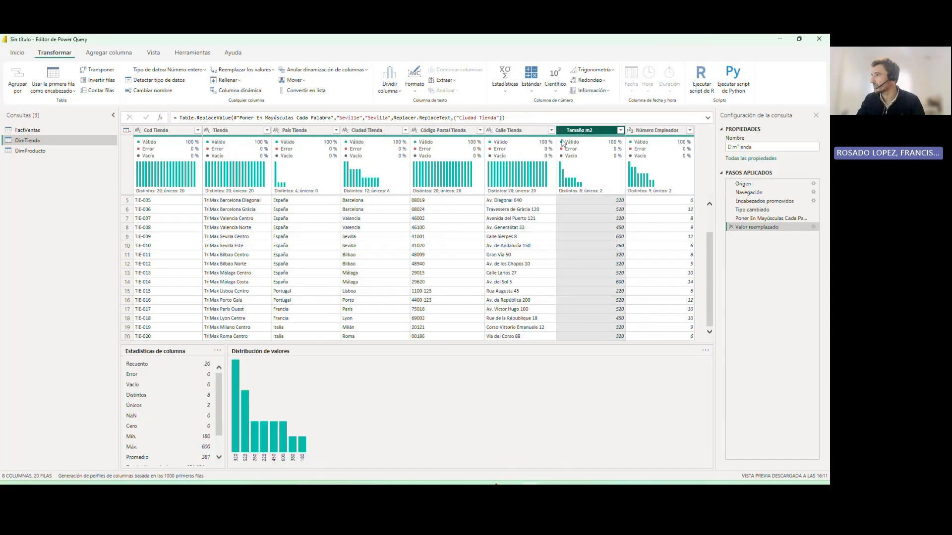
pyautogui.click(660, 131)
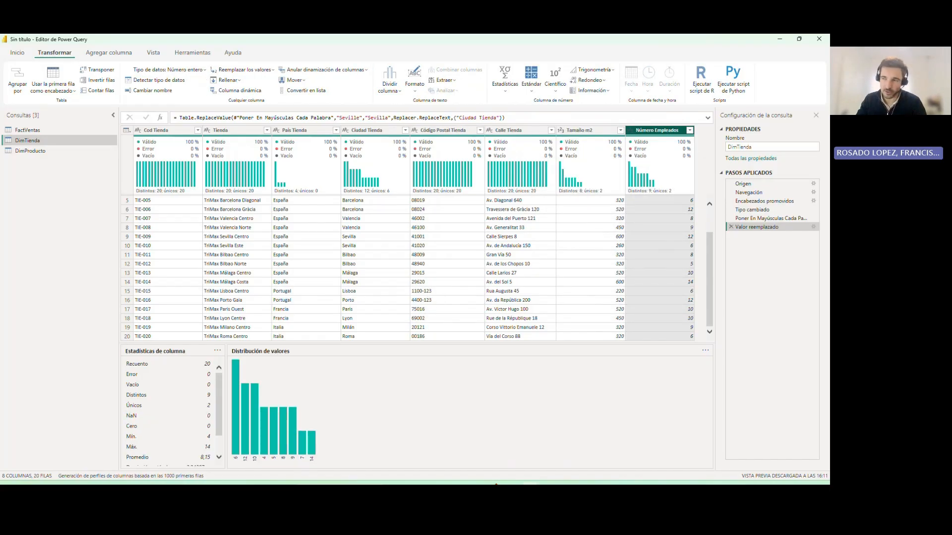
# Promote the first row of DimProducto to column headers and close the query editor without applying the changes.
pyautogui.click(31, 151)
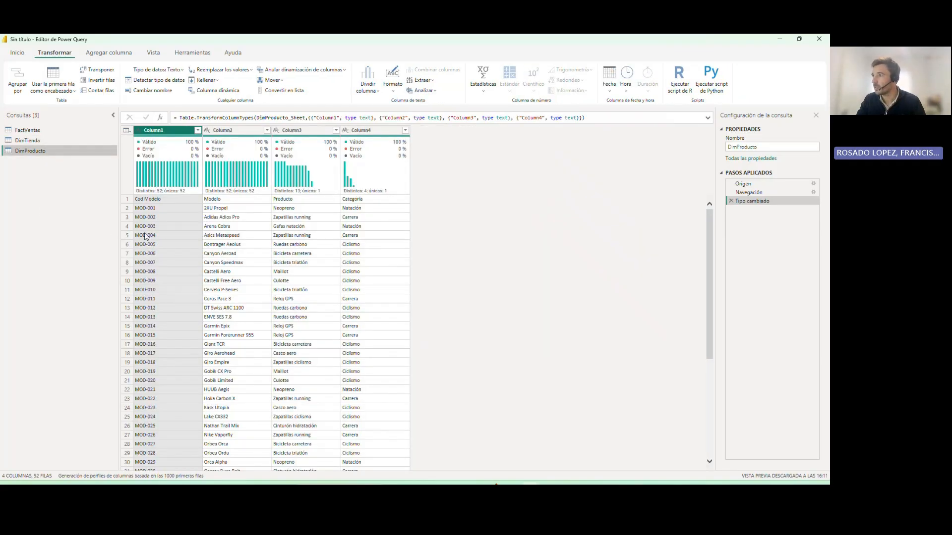
pyautogui.click(127, 199)
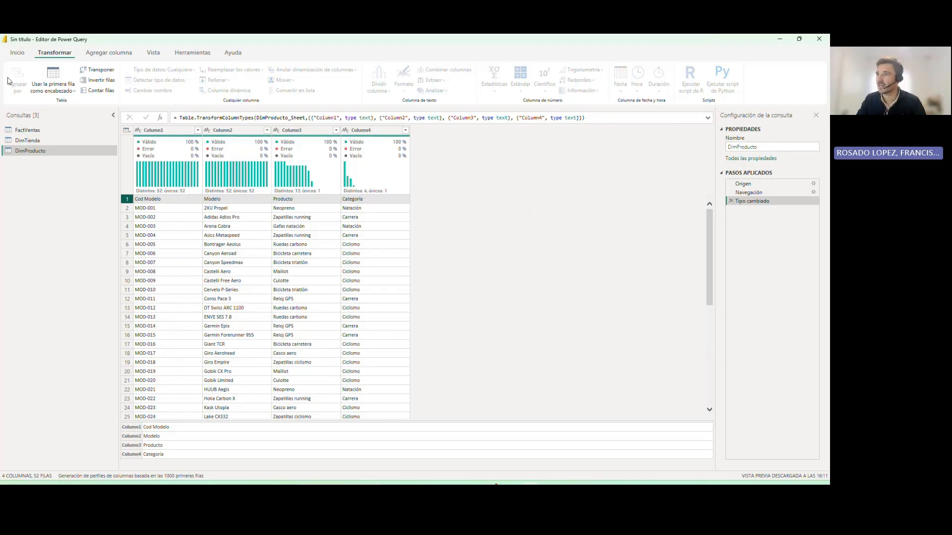
pyautogui.click(17, 55)
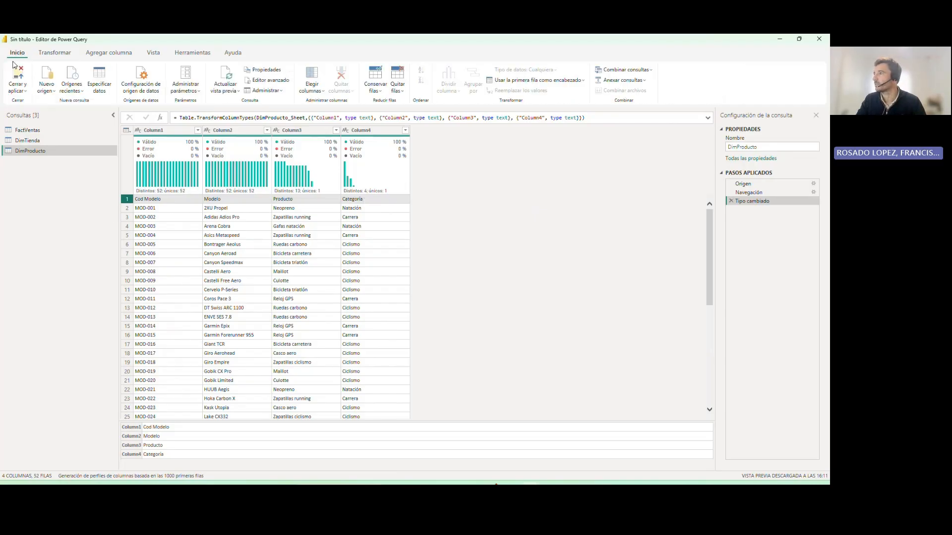
pyautogui.click(524, 83)
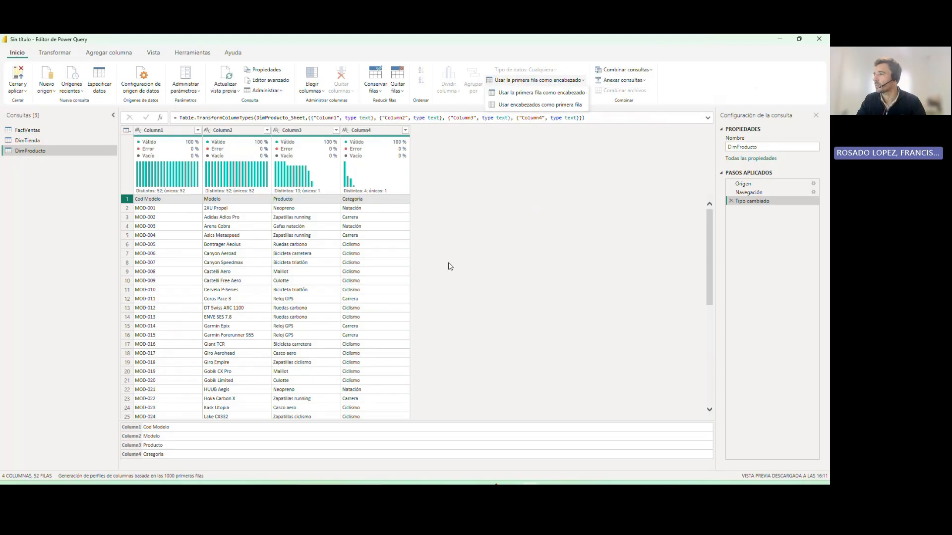
pyautogui.click(521, 93)
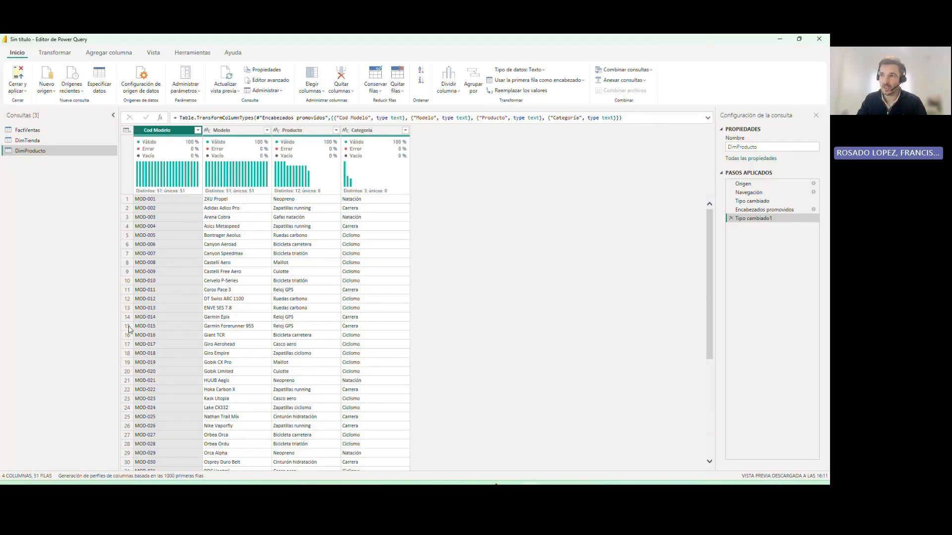
pyautogui.click(23, 93)
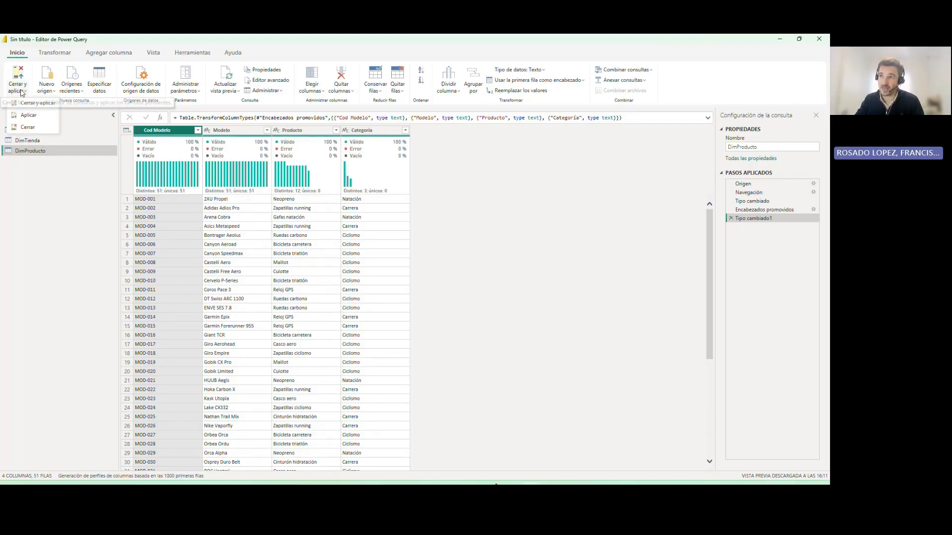
pyautogui.click(27, 127)
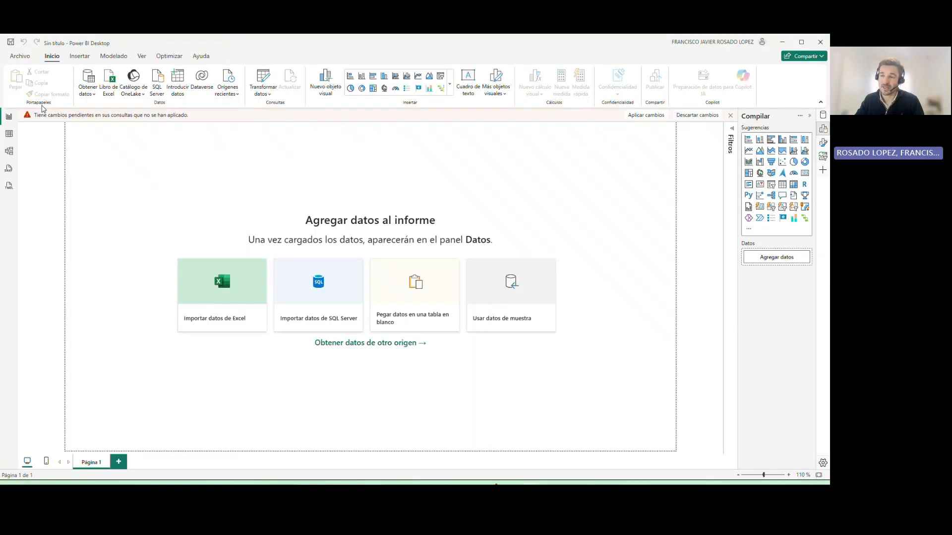
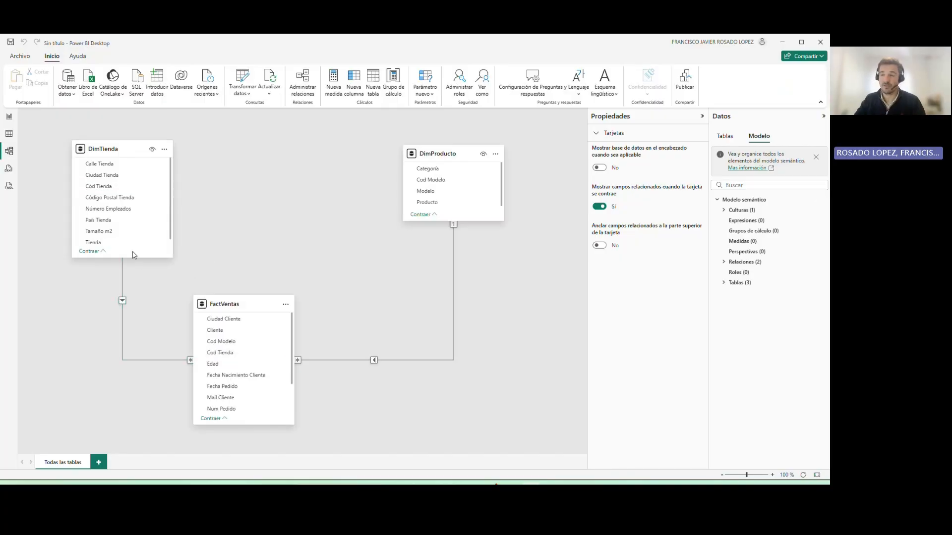
# Review the Cod Tienda relationship between FactVentas and DimTienda, including its cardinality and cross-filter direction, and save it.
pyautogui.doubleClick(124, 335)
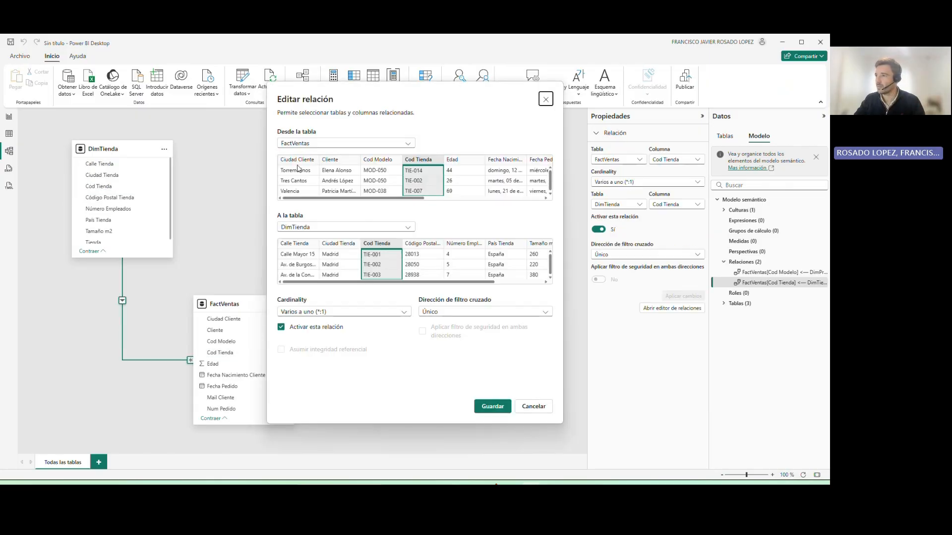
pyautogui.click(425, 164)
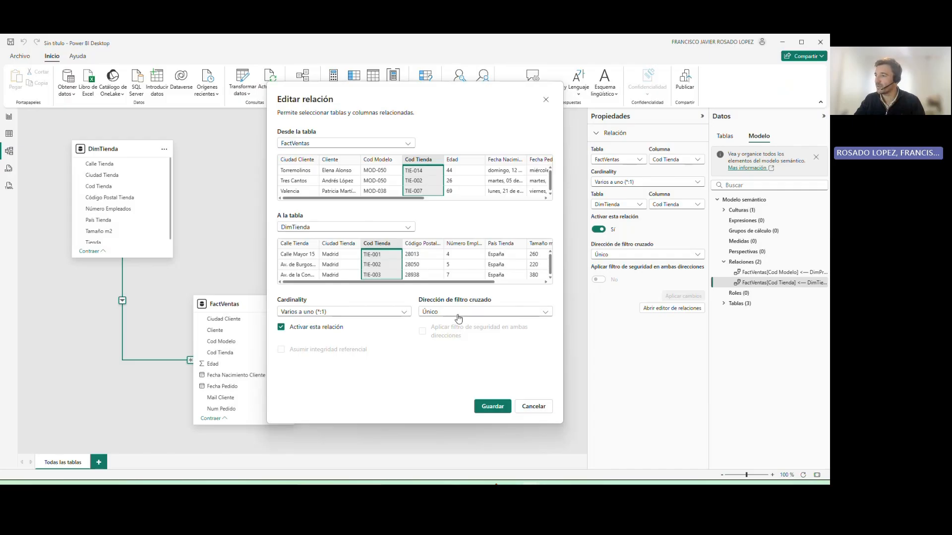
pyautogui.click(493, 407)
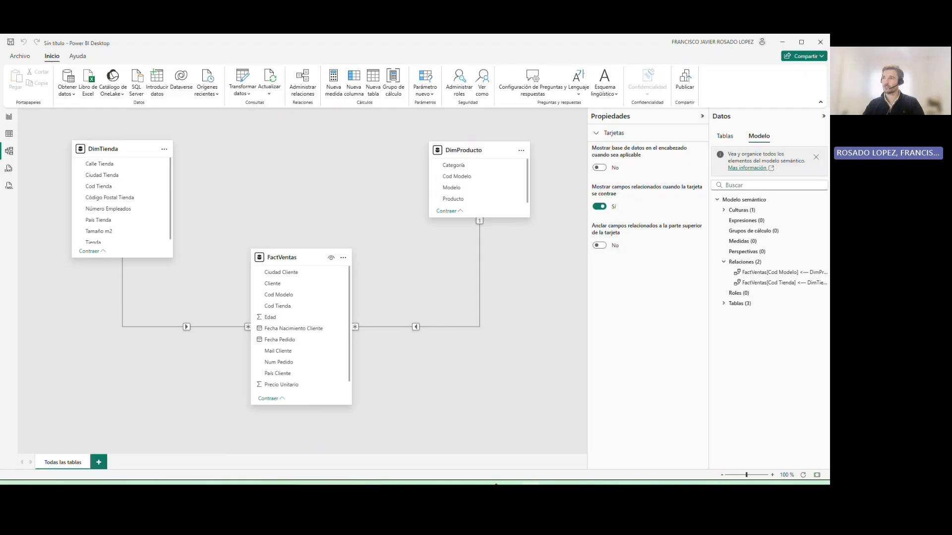
# Create a new calculated table named DimCalendario in the table view and start its formula with the CALENDAR function.
pyautogui.click(9, 136)
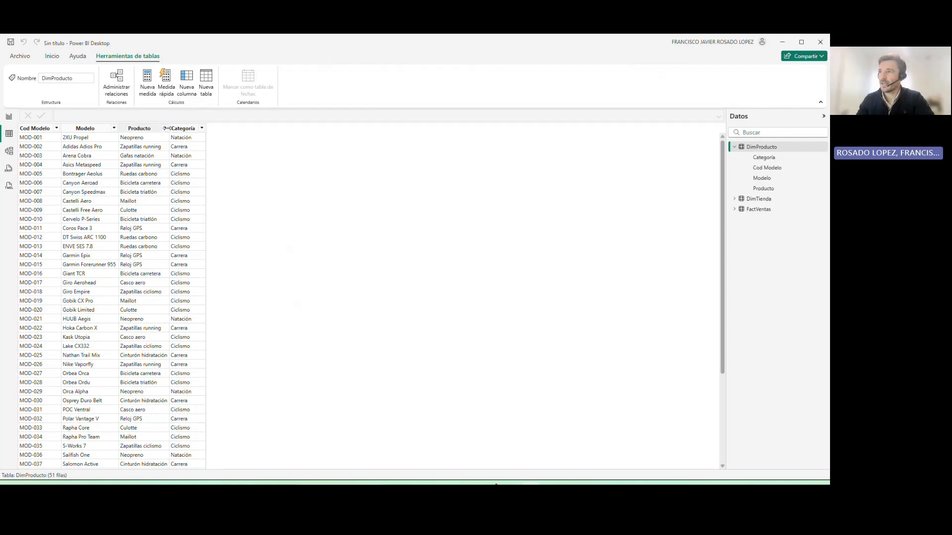
pyautogui.click(206, 82)
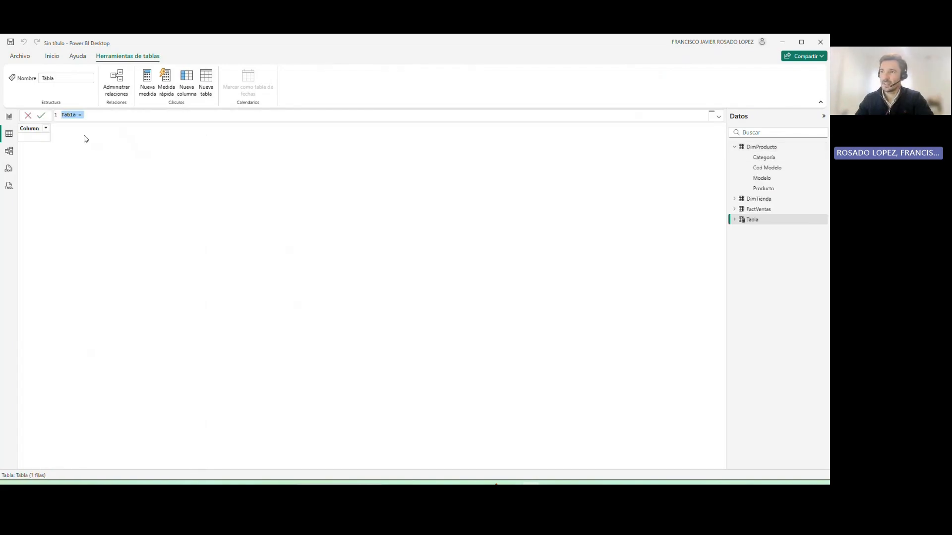
pyautogui.write('Dim')
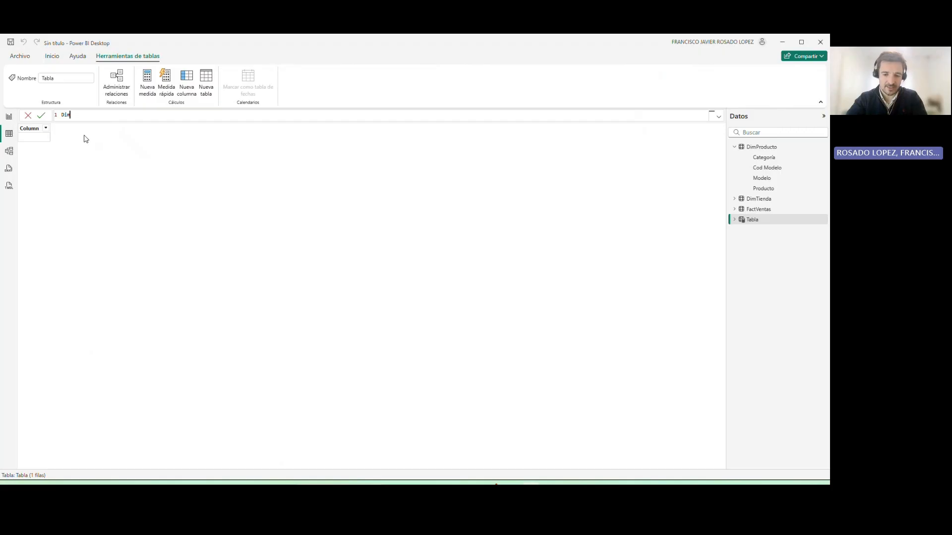
pyautogui.write('Calenda')
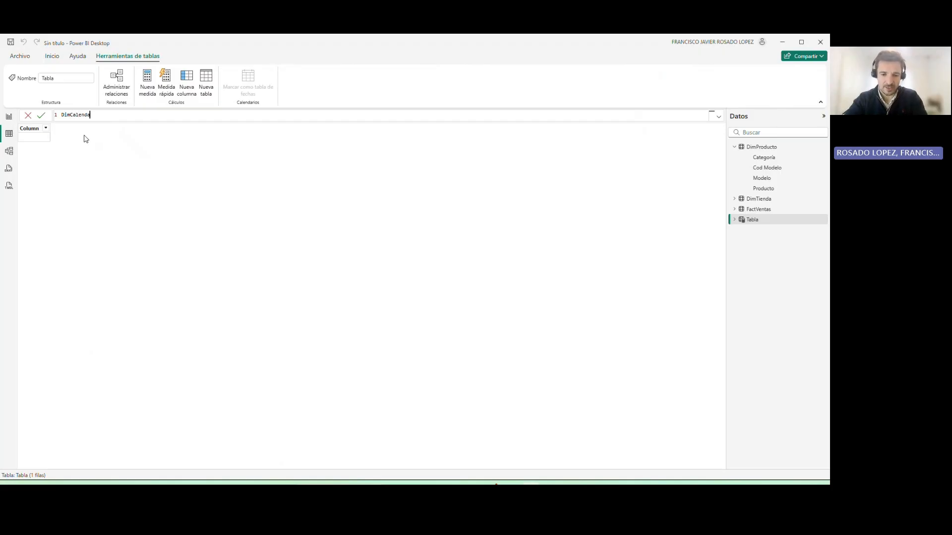
pyautogui.write('rio=')
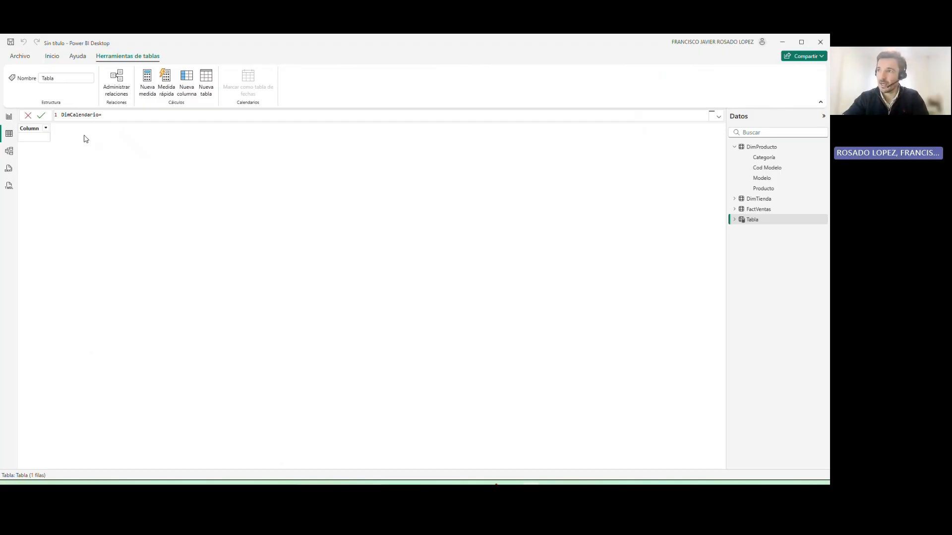
pyautogui.hotkey('shift', 'Return')
pyautogui.write('ca')
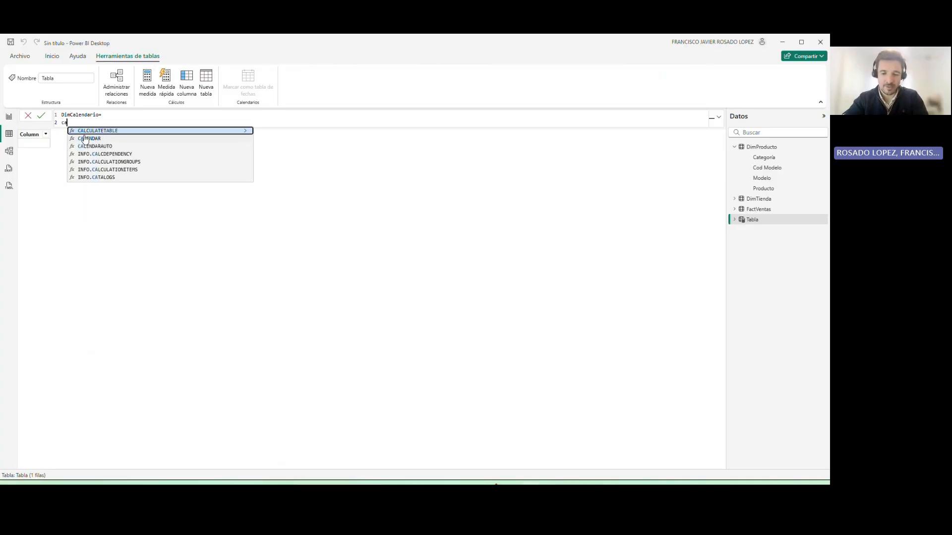
pyautogui.write('le')
pyautogui.press('Tab')
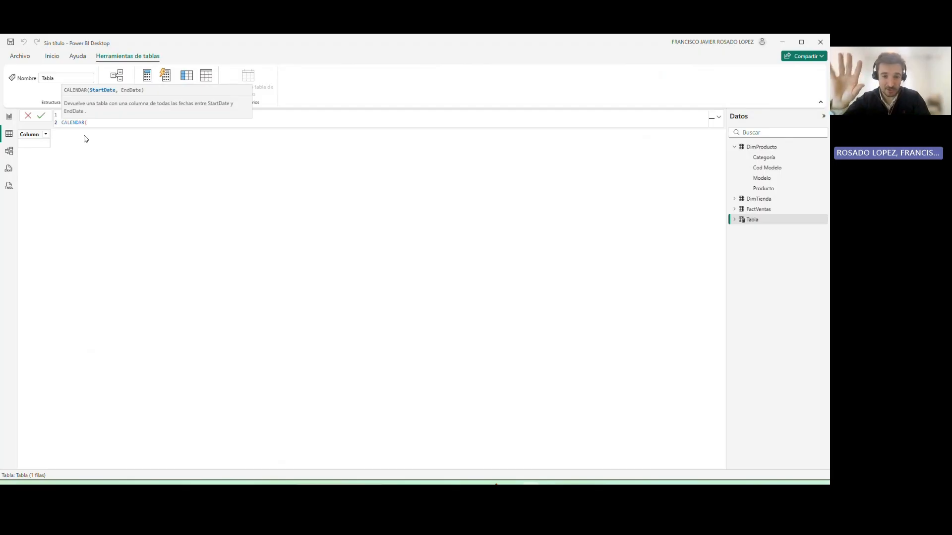
pyautogui.hotkey('shift', 'Return')
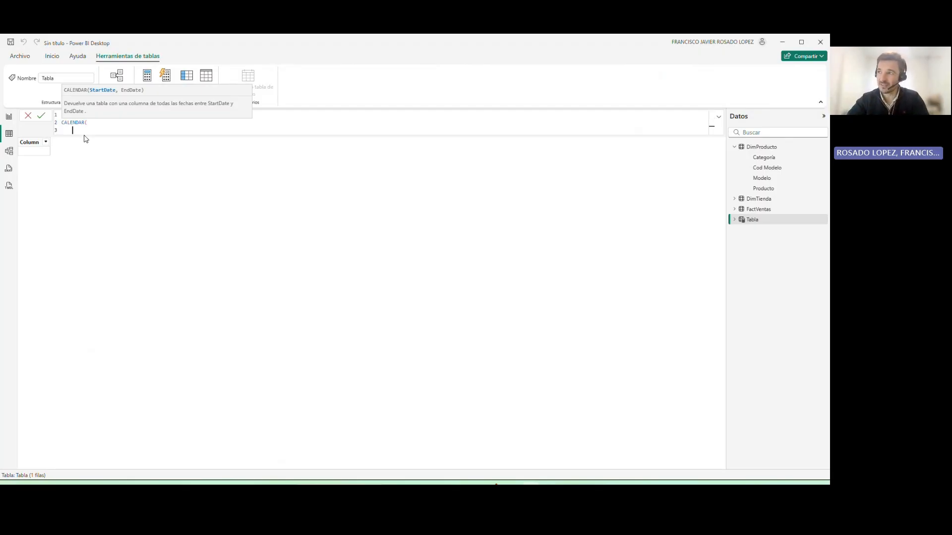
# Set the calendar's start date to DATE(2023,01,01).
pyautogui.write('date')
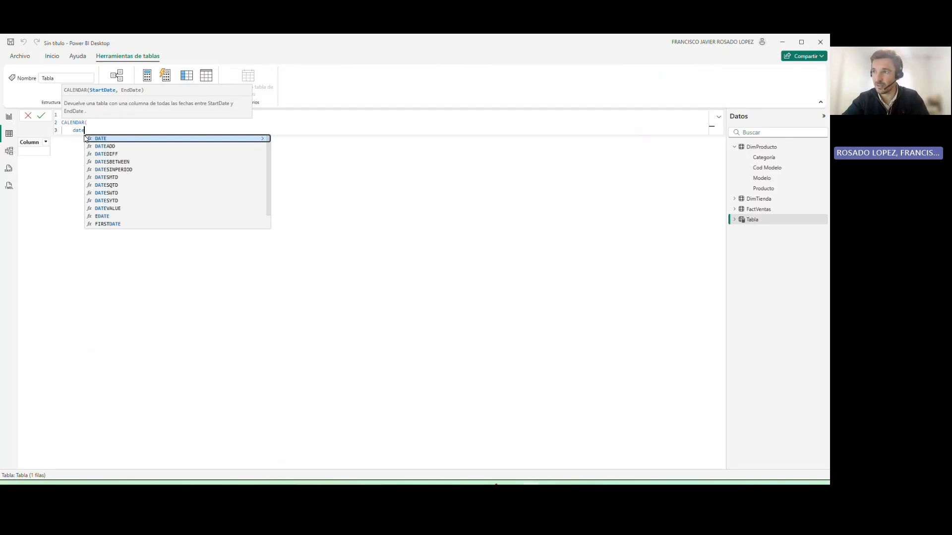
pyautogui.press('Tab')
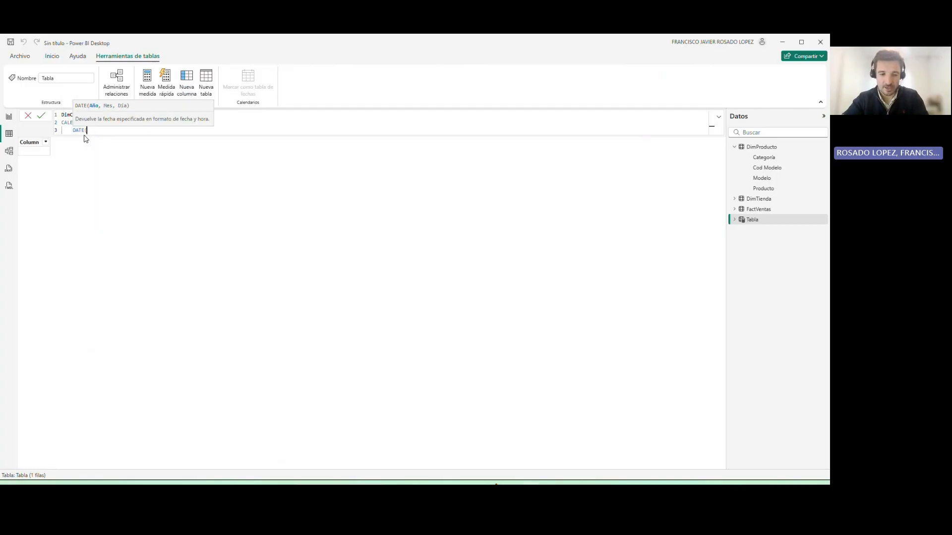
pyautogui.write('2023,')
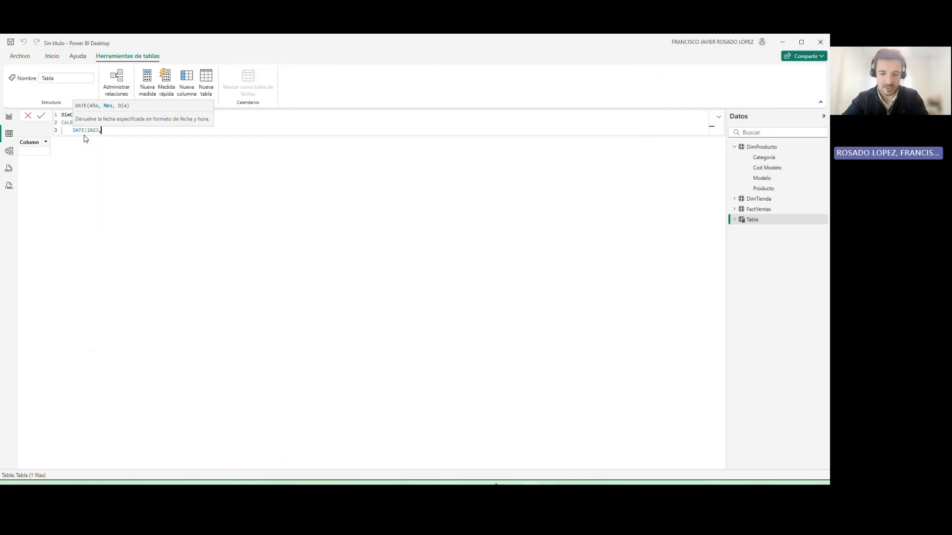
pyautogui.write('01,01)')
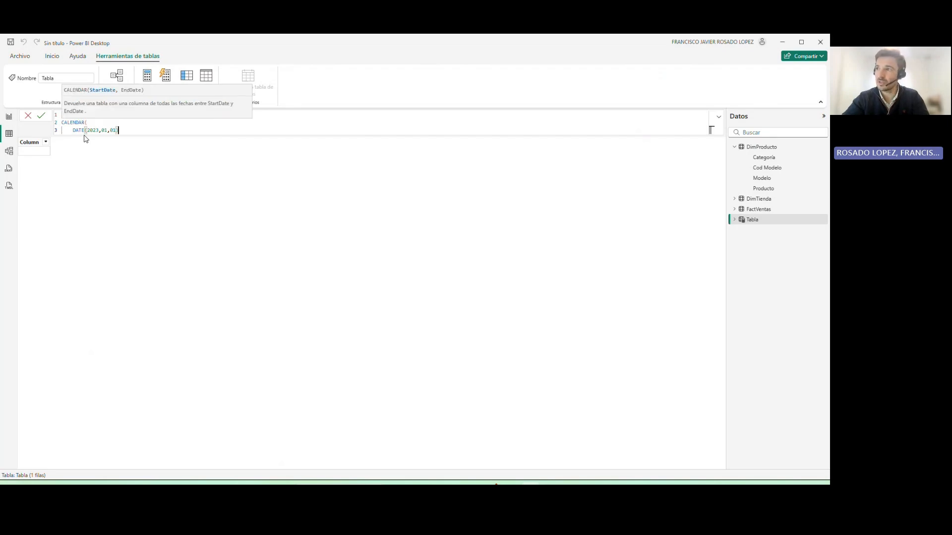
pyautogui.write(',')
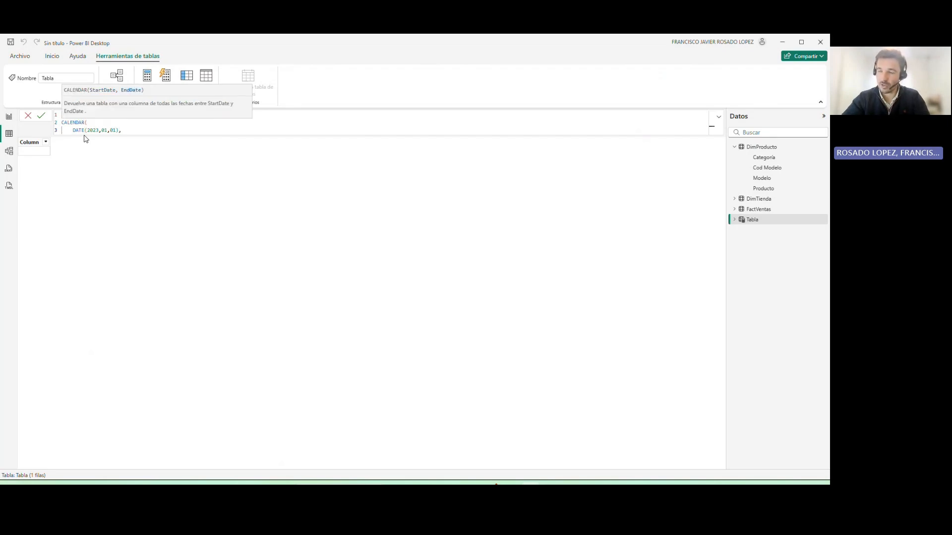
# Set the calendar's end date to date(2025,12,31), close the CALENDAR function and commit the DimCalendario formula.
pyautogui.hotkey('shift', 'Return')
pyautogui.write('date')
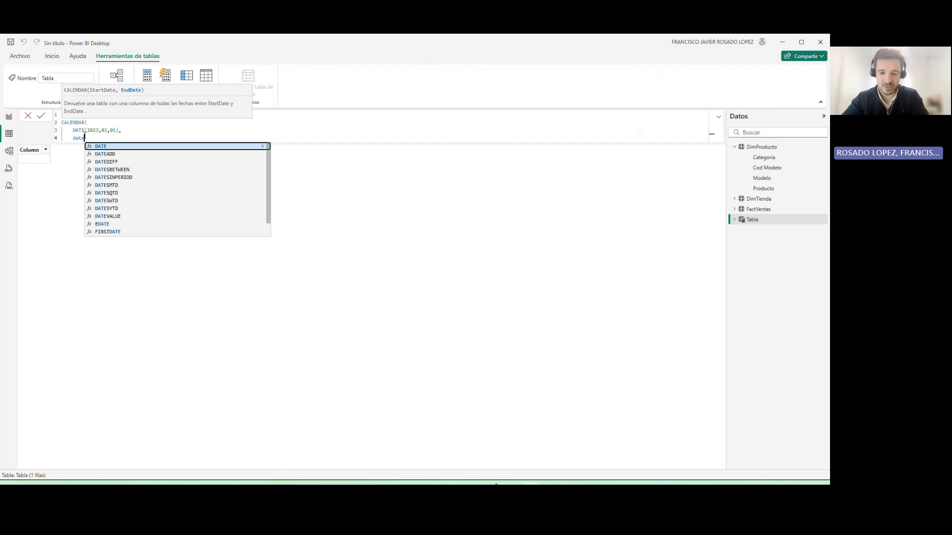
pyautogui.write('(2')
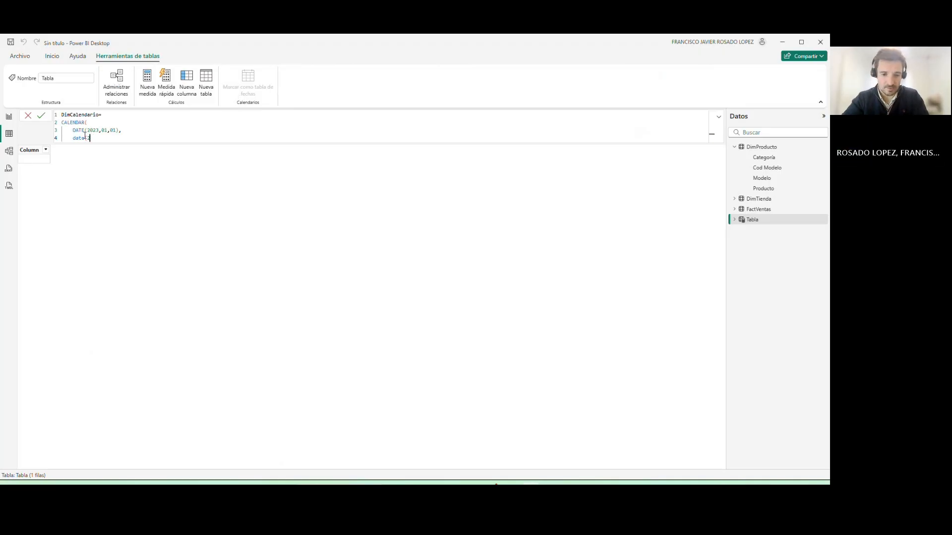
pyautogui.write('025,12')
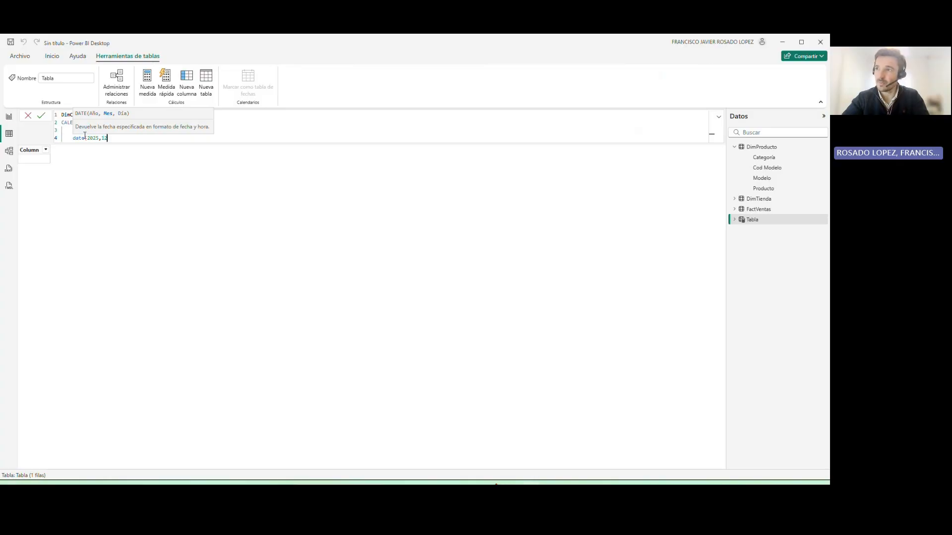
pyautogui.write(',31)')
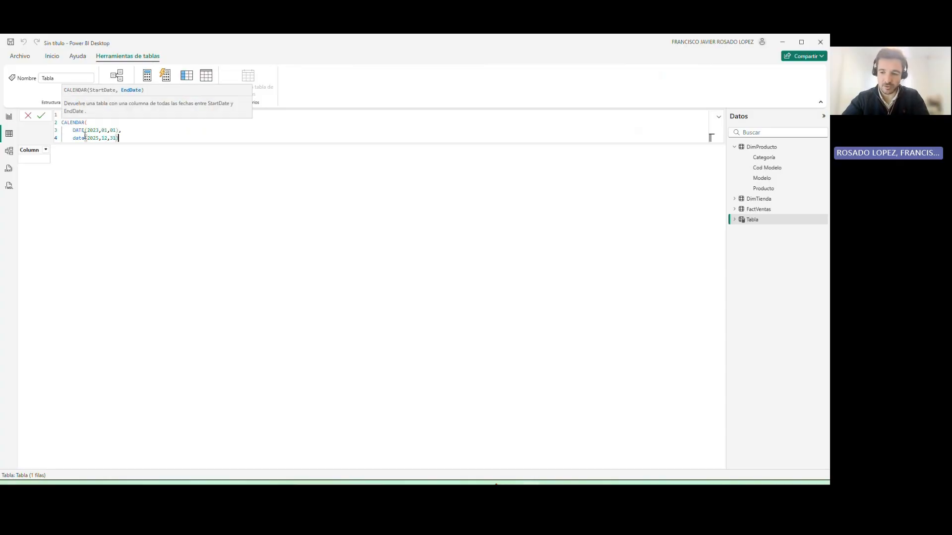
pyautogui.press('Return')
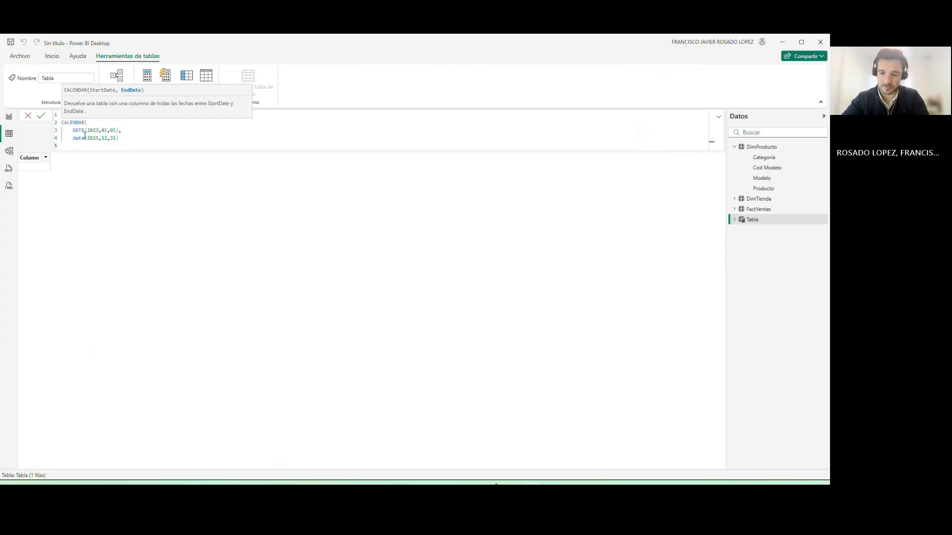
pyautogui.write(')')
pyautogui.press('Return')
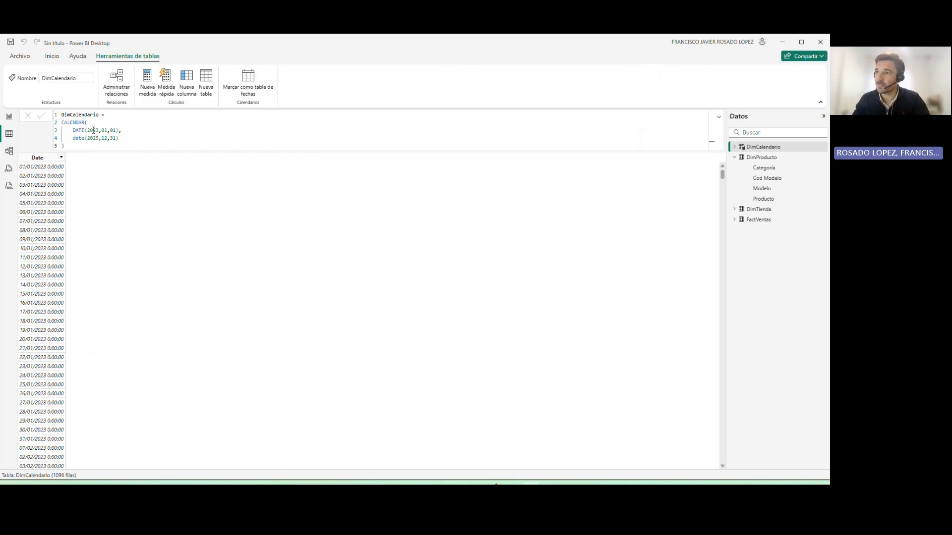
# Replace the fixed year 2023 in the start date with a YEAR function containing FIRSTDATE.
pyautogui.moveTo(100, 130); pyautogui.dragTo(89, 130)
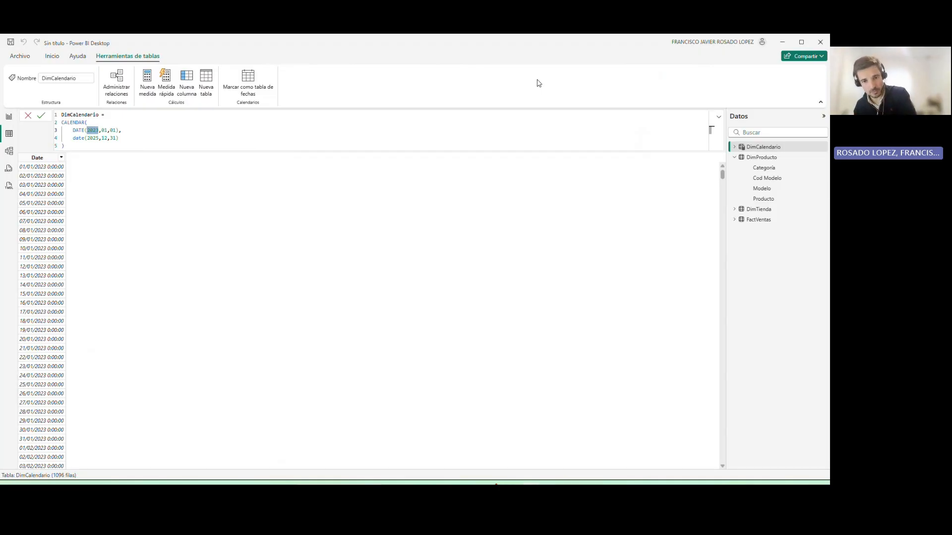
pyautogui.write('YEAR')
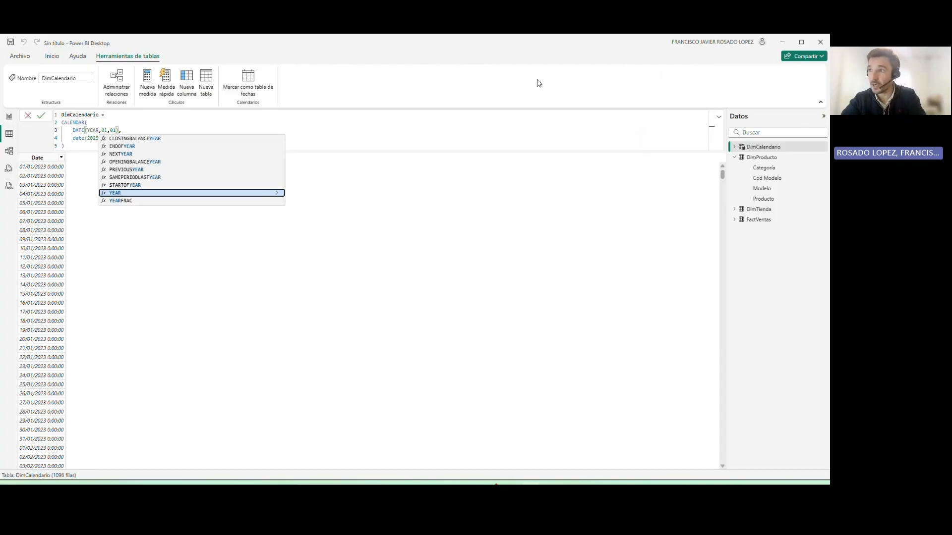
pyautogui.press('Tab')
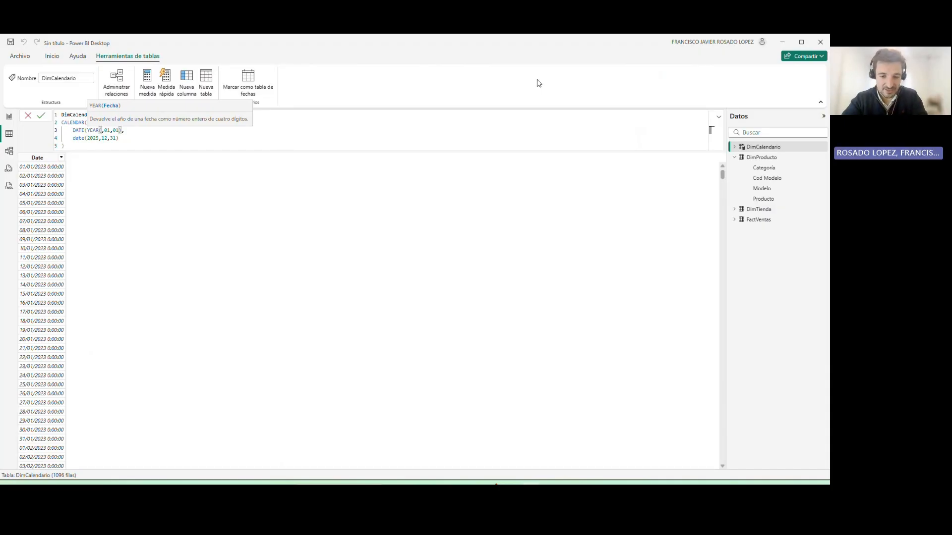
pyautogui.write('FIRST')
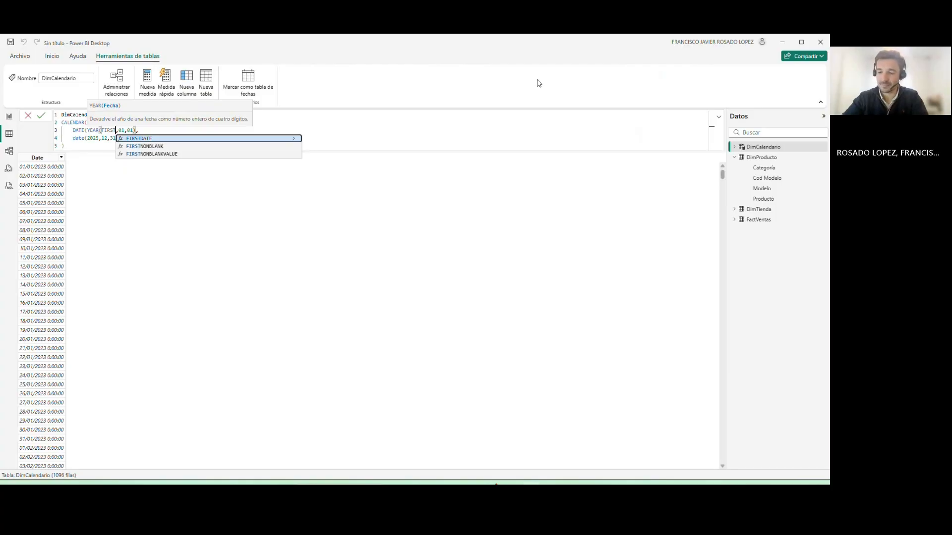
pyautogui.press('Tab')
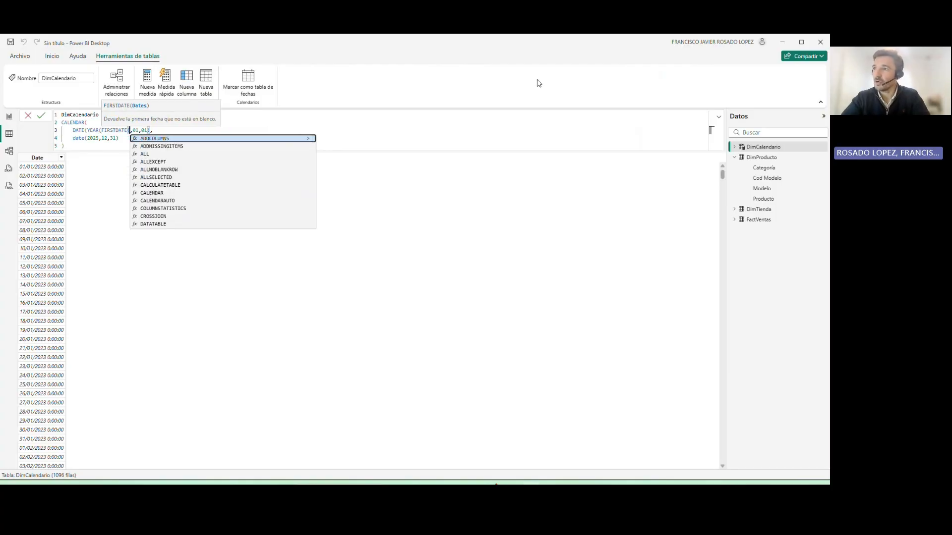
# Complete FIRSTDATE with FactVentas[Fecha Pedido] as its argument and move the YEAR expression to its own line inside DATE.
pyautogui.write('DATE')
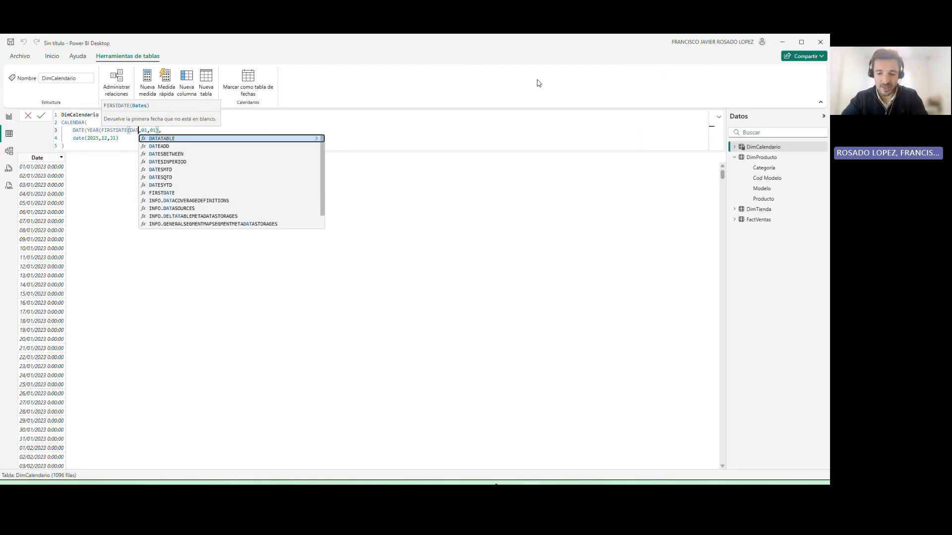
pyautogui.press('BackSpace')
pyautogui.press('BackSpace')
pyautogui.press('BackSpace')
pyautogui.press('BackSpace')
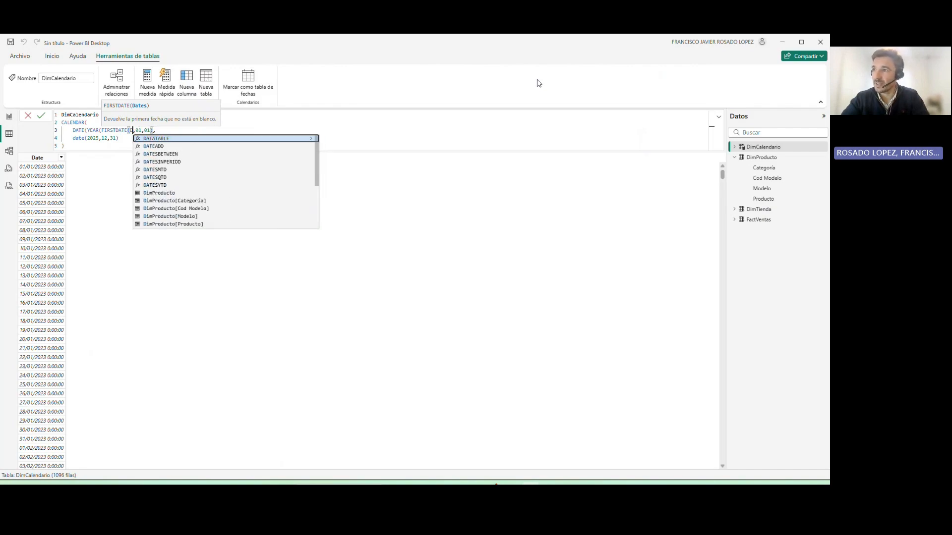
pyautogui.write('FECHA')
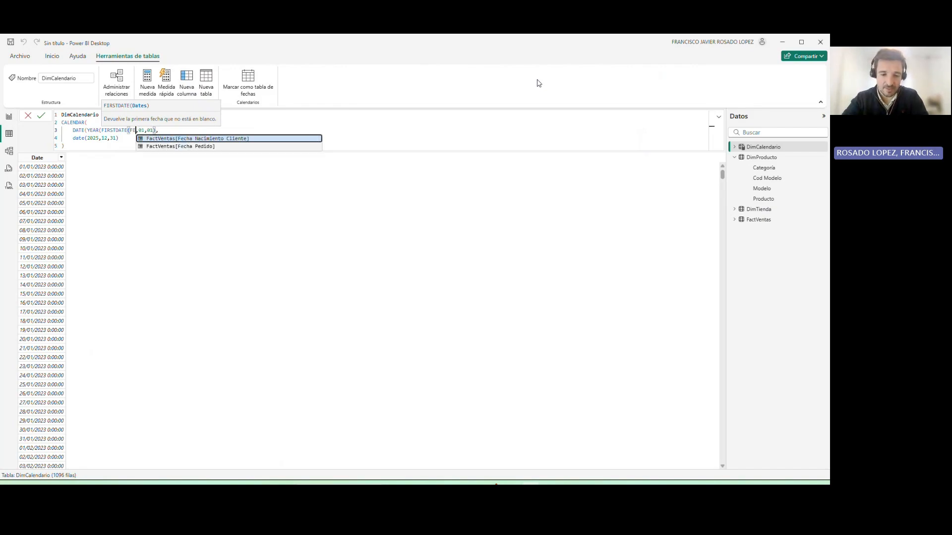
pyautogui.press('Down')
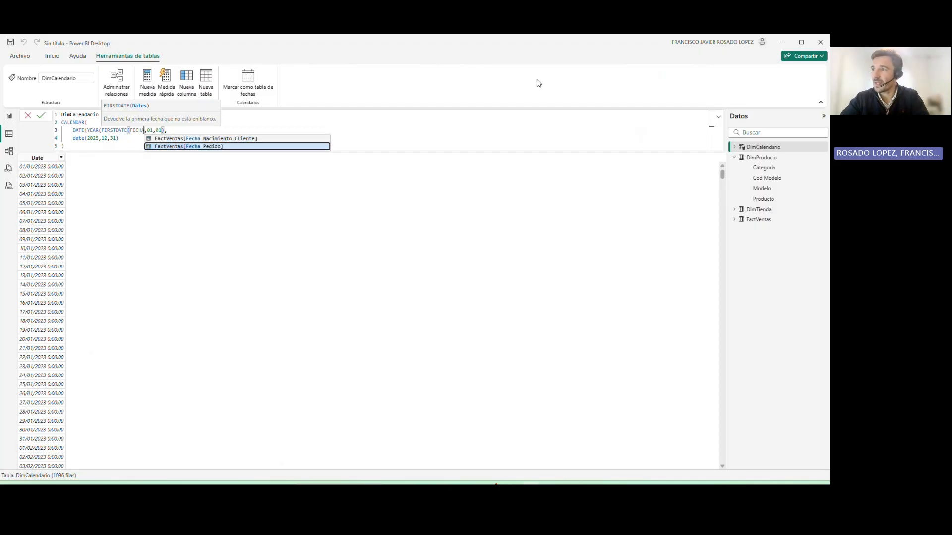
pyautogui.press('Tab')
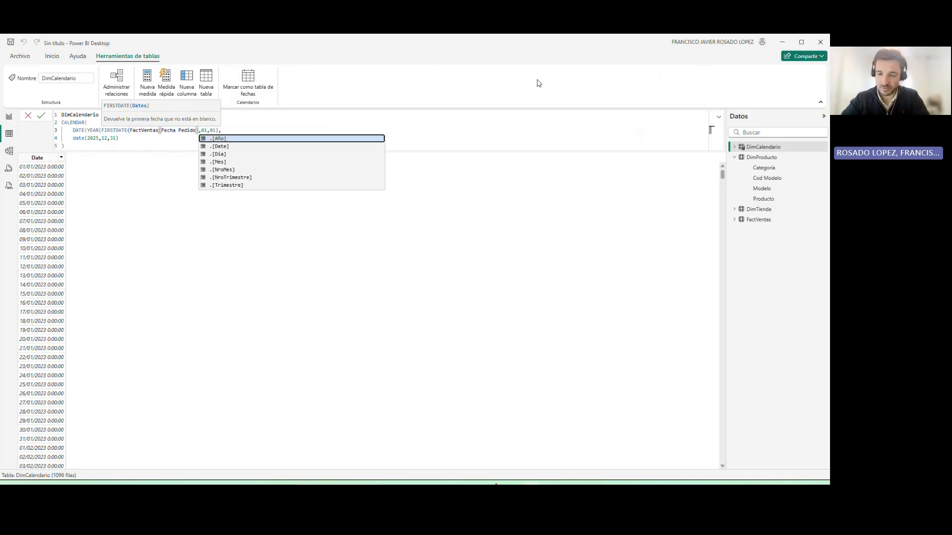
pyautogui.write(')')
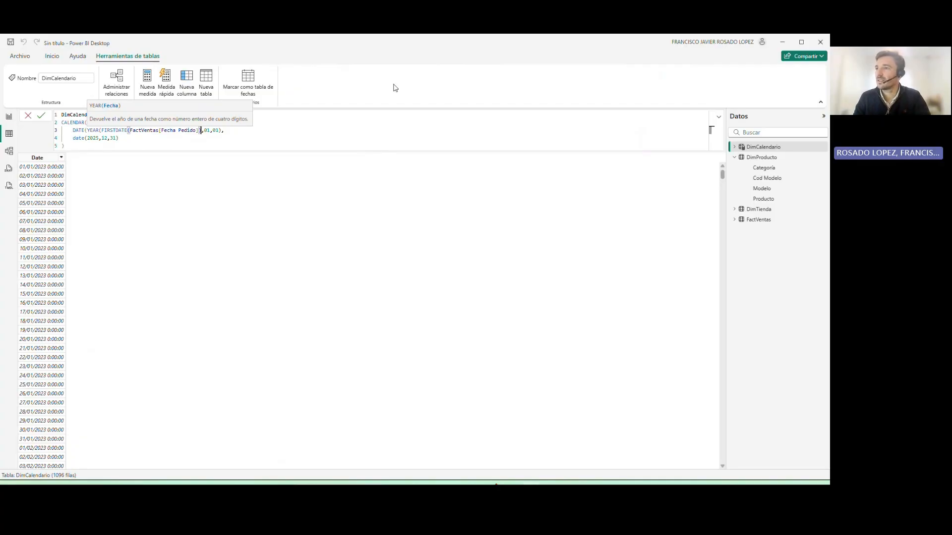
pyautogui.click(90, 131)
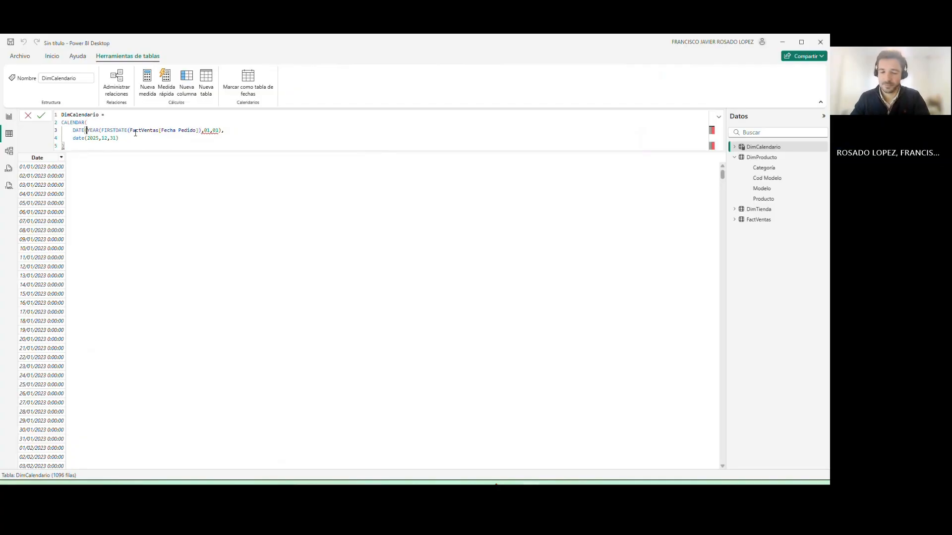
pyautogui.hotkey('shift', 'Return')
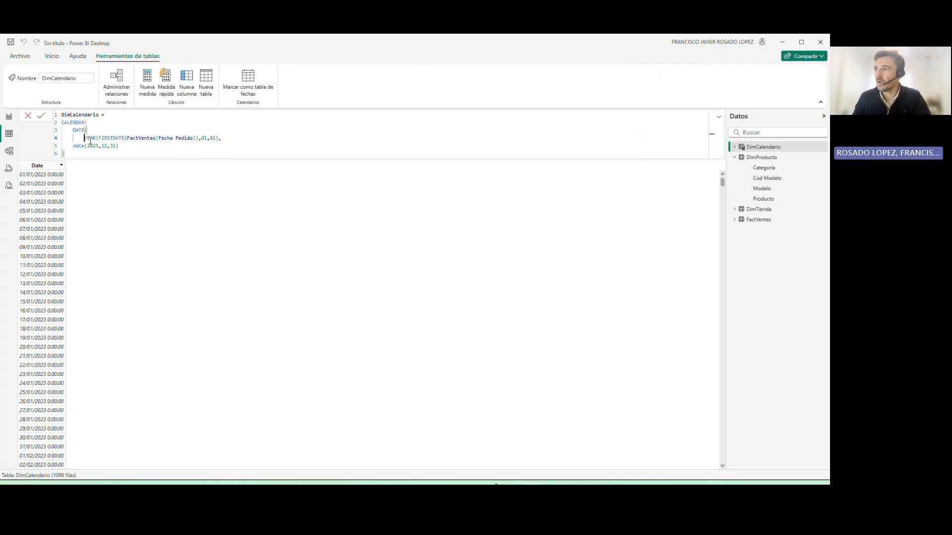
pyautogui.moveTo(198, 139); pyautogui.dragTo(99, 138)
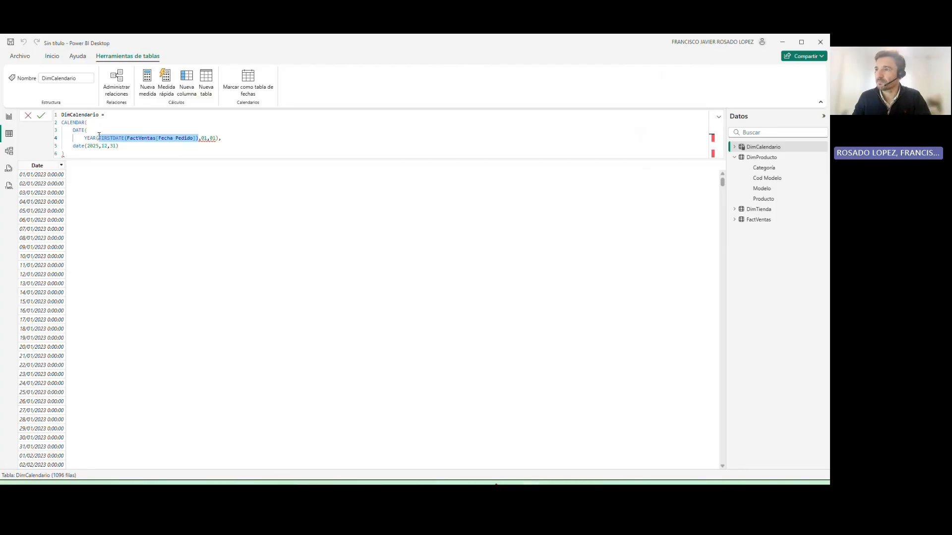
pyautogui.moveTo(196, 139); pyautogui.dragTo(99, 138)
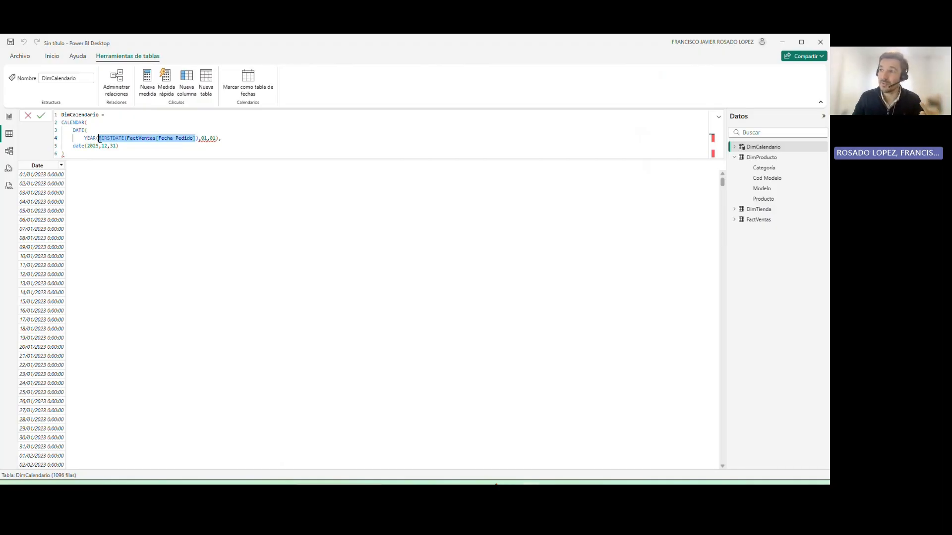
pyautogui.click(197, 139)
pyautogui.moveTo(197, 138); pyautogui.dragTo(87, 137)
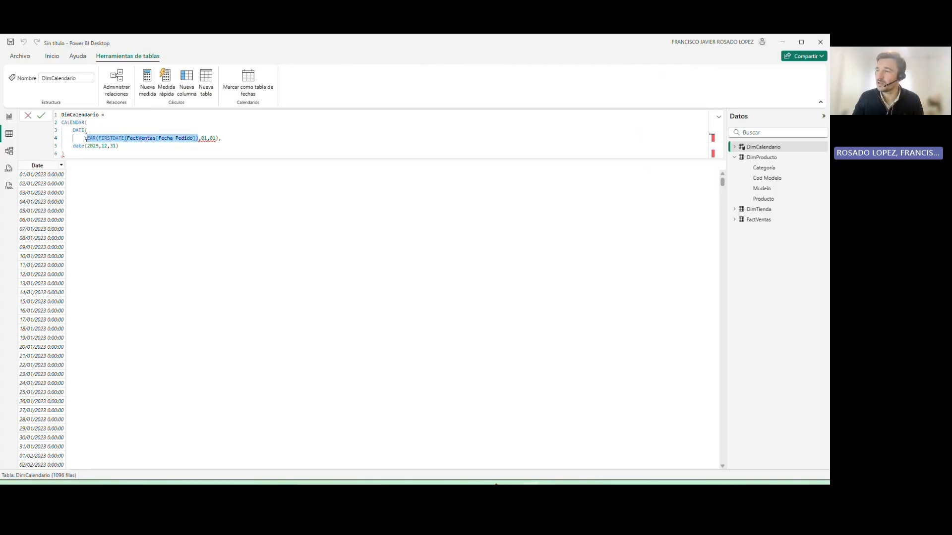
# Move the end date's arguments 2025,12,31 to their own line inside the date function of the DimCalendario formula.
pyautogui.click(83, 137)
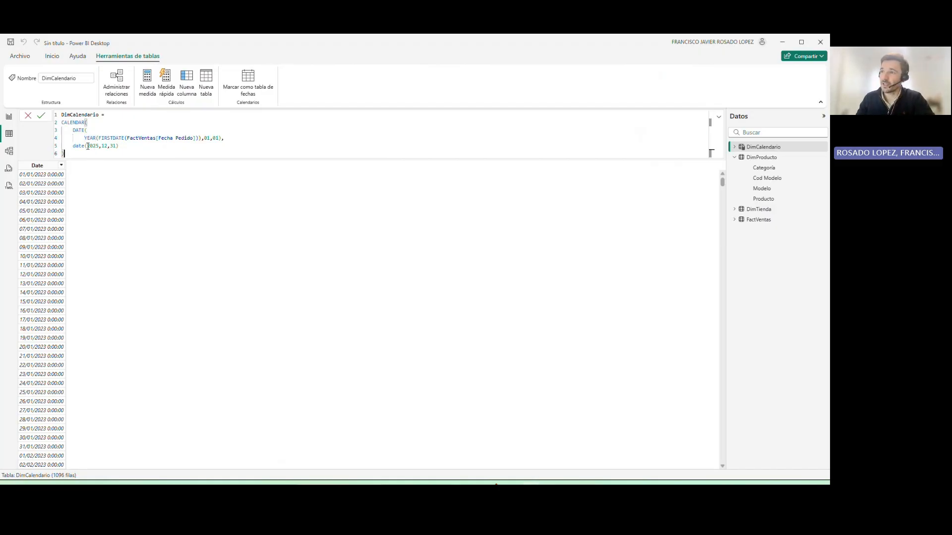
pyautogui.doubleClick(94, 146)
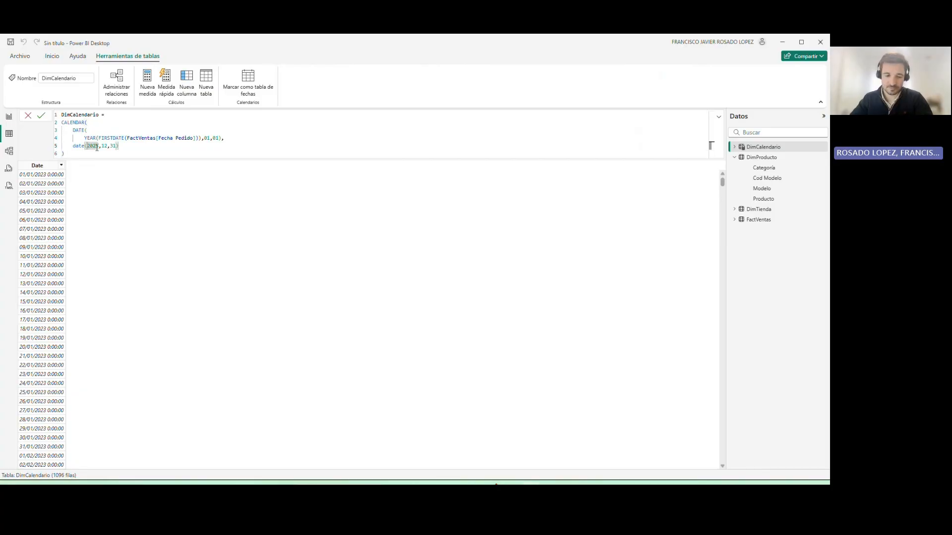
pyautogui.press('Left')
pyautogui.hotkey('shift', 'Return')
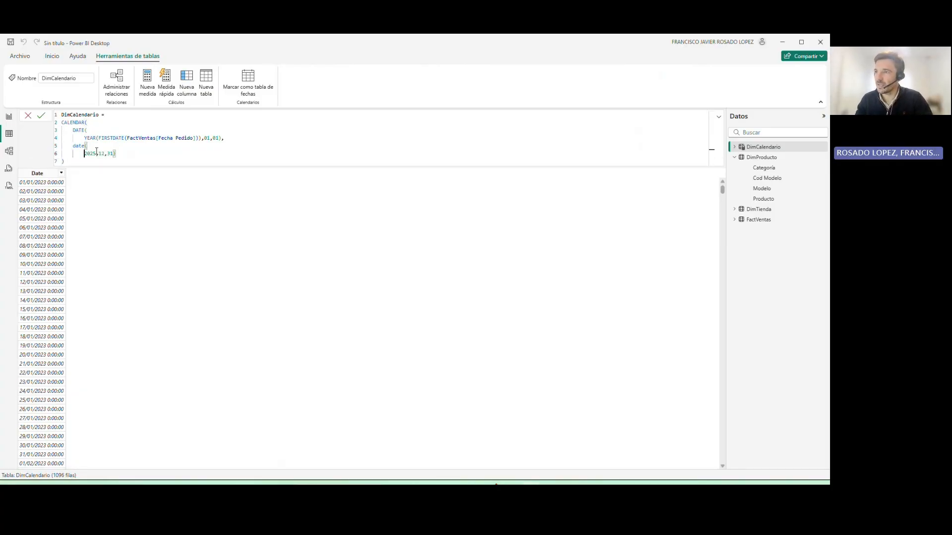
# Replace the fixed year 2025 in the end date with a YEAR function containing LASTDATE.
pyautogui.moveTo(96, 153); pyautogui.dragTo(85, 154)
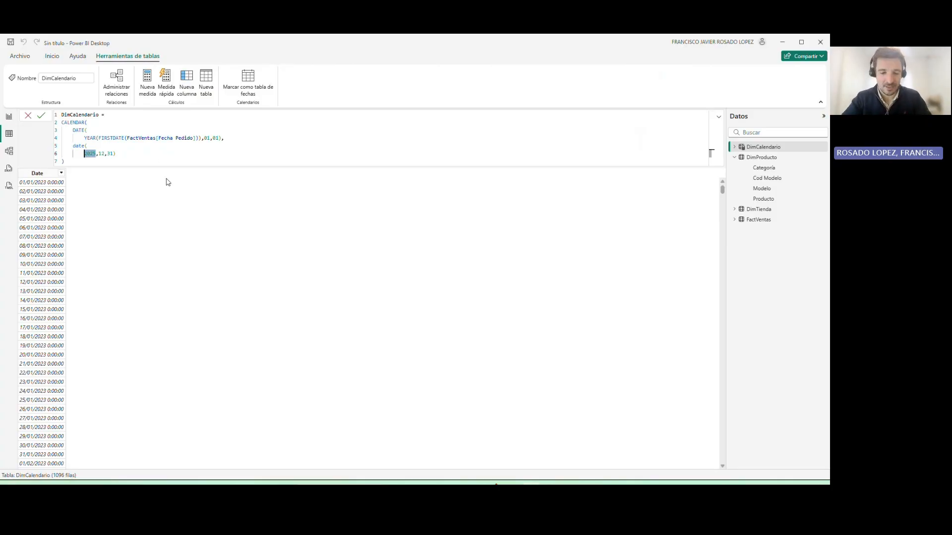
pyautogui.write('YEA')
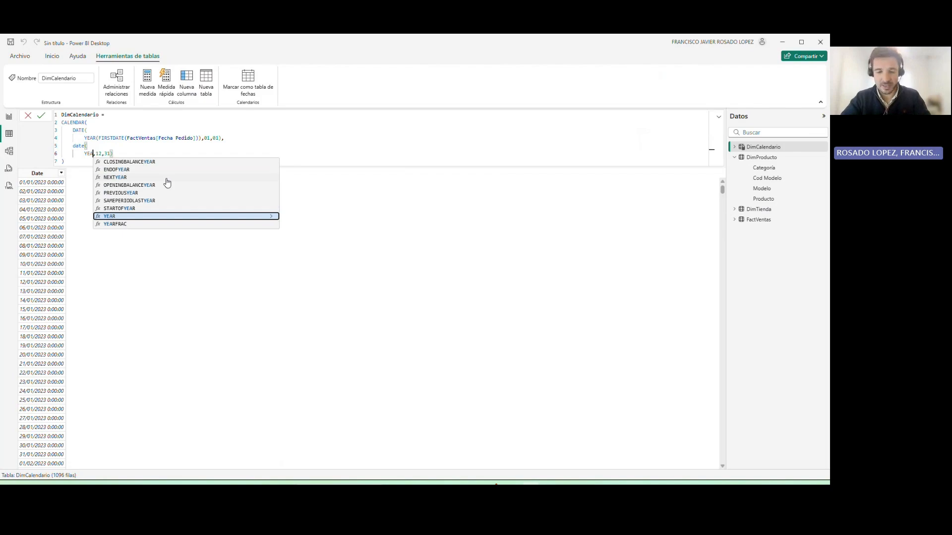
pyautogui.write('R')
pyautogui.write('(LAST')
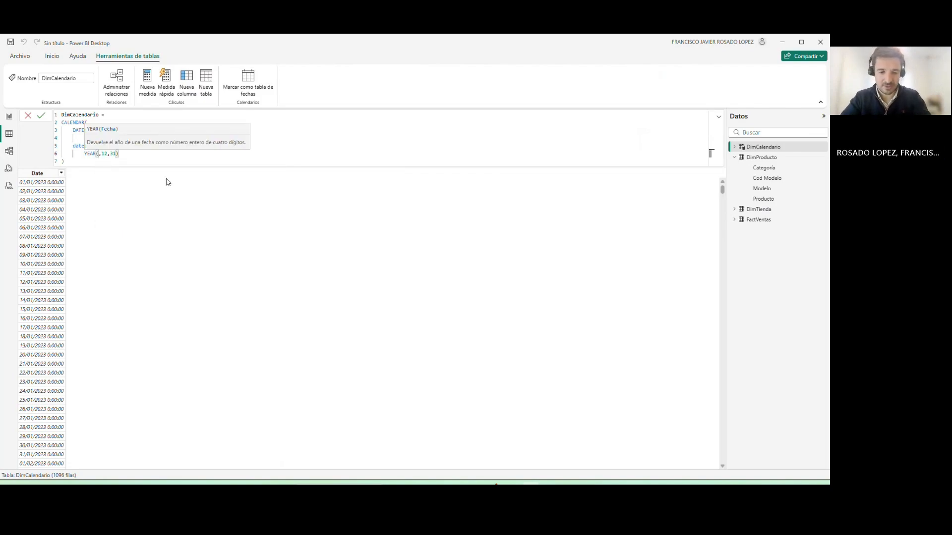
pyautogui.press('Tab')
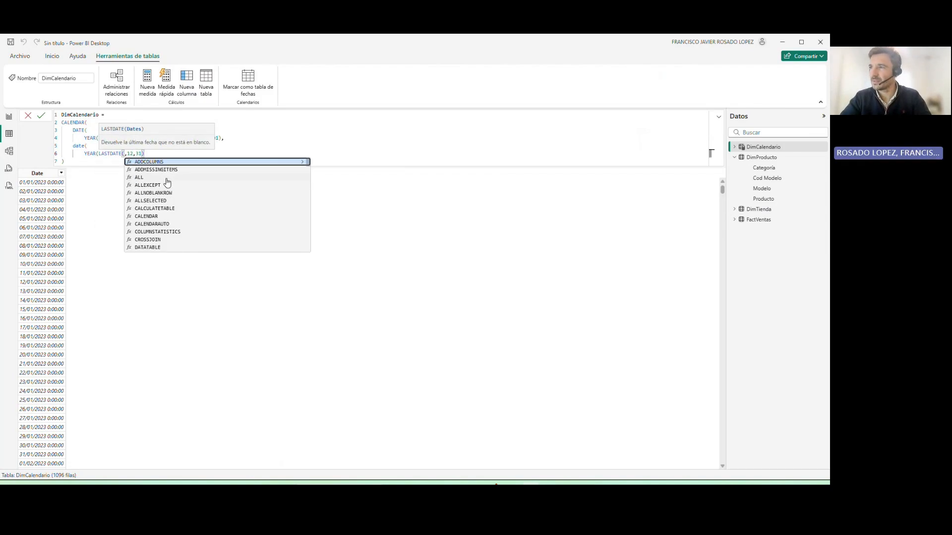
# Complete LASTDATE with FactVentas[Fecha Pedido] as its argument, close both functions and commit the DimCalendario formula.
pyautogui.write('FECHAPE')
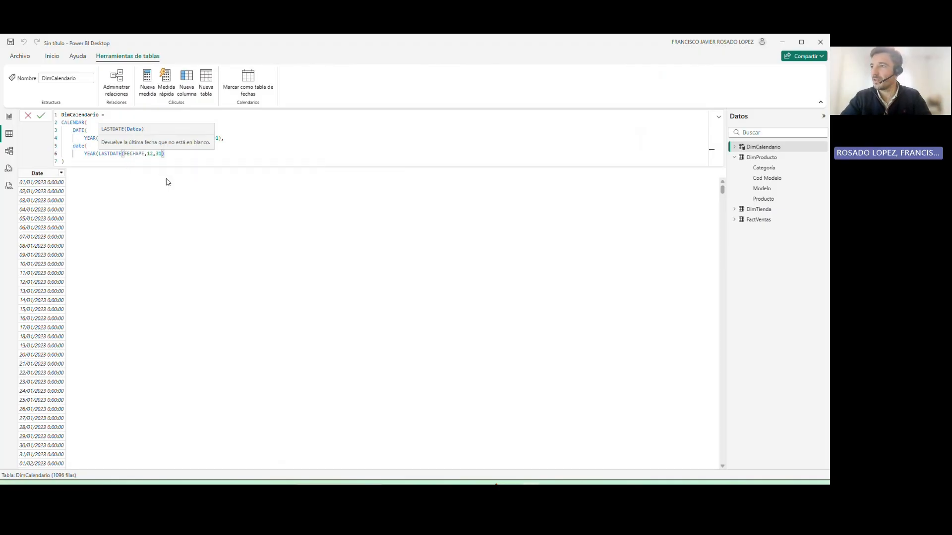
pyautogui.press('BackSpace')
pyautogui.press('BackSpace')
pyautogui.press('Down')
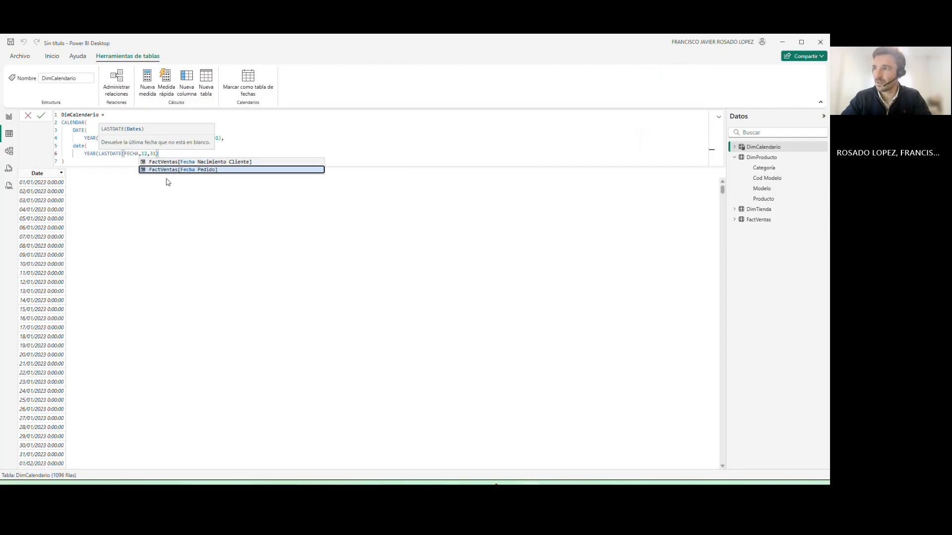
pyautogui.press('Tab')
pyautogui.write(')')
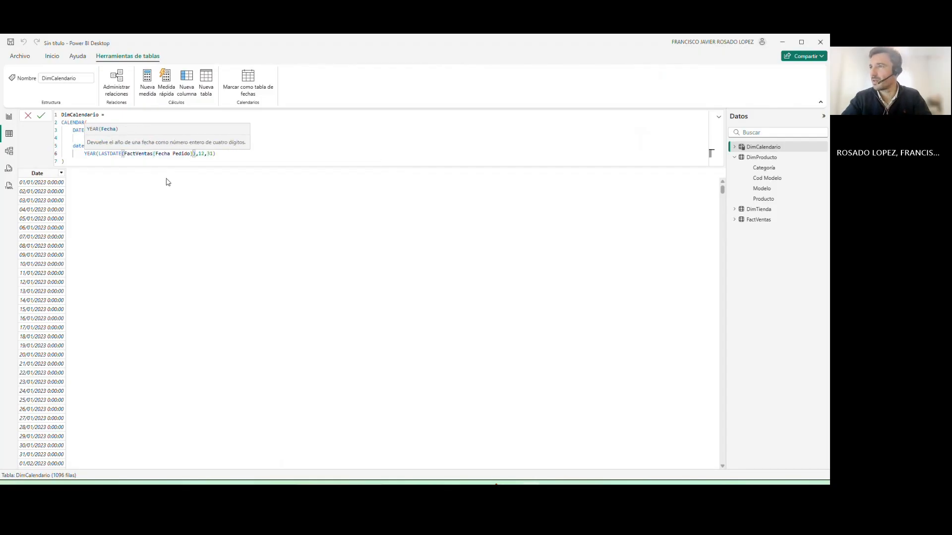
pyautogui.write(')')
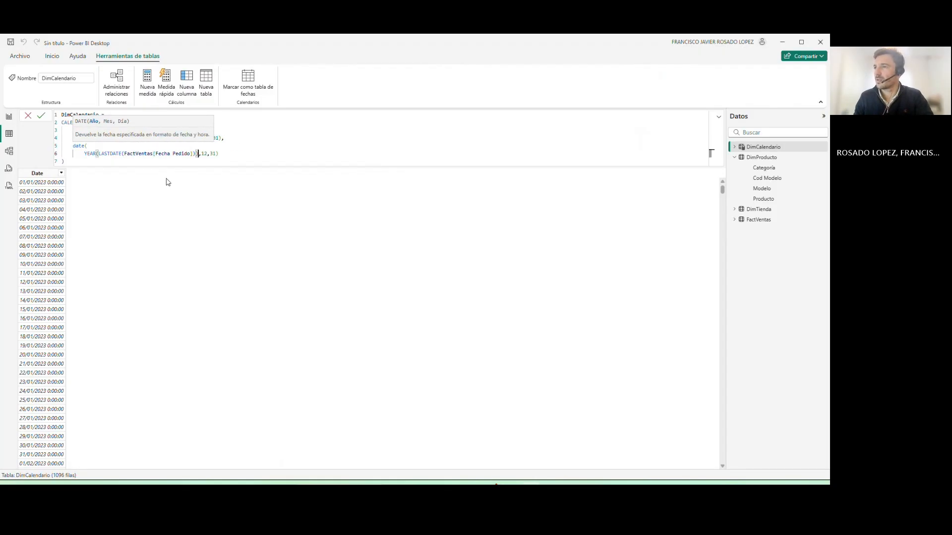
pyautogui.click(100, 162)
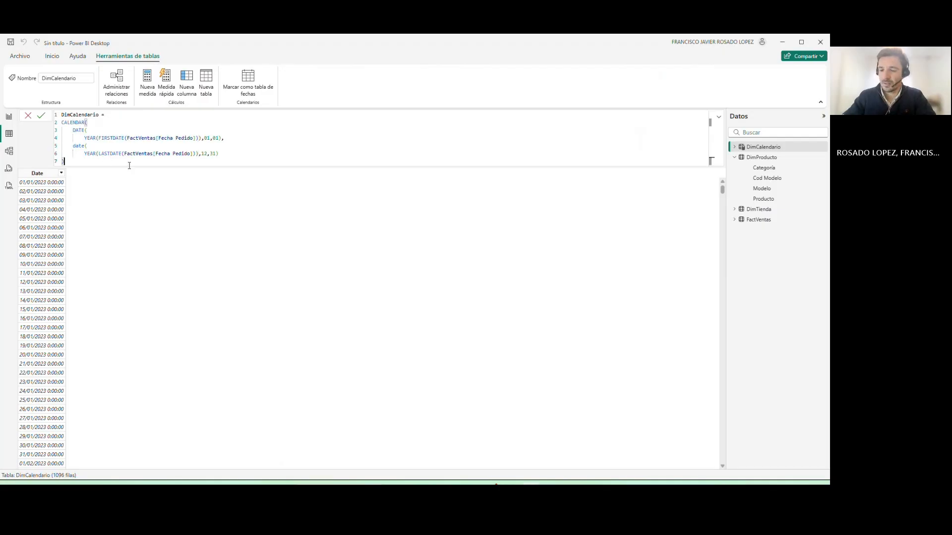
pyautogui.press('Return')
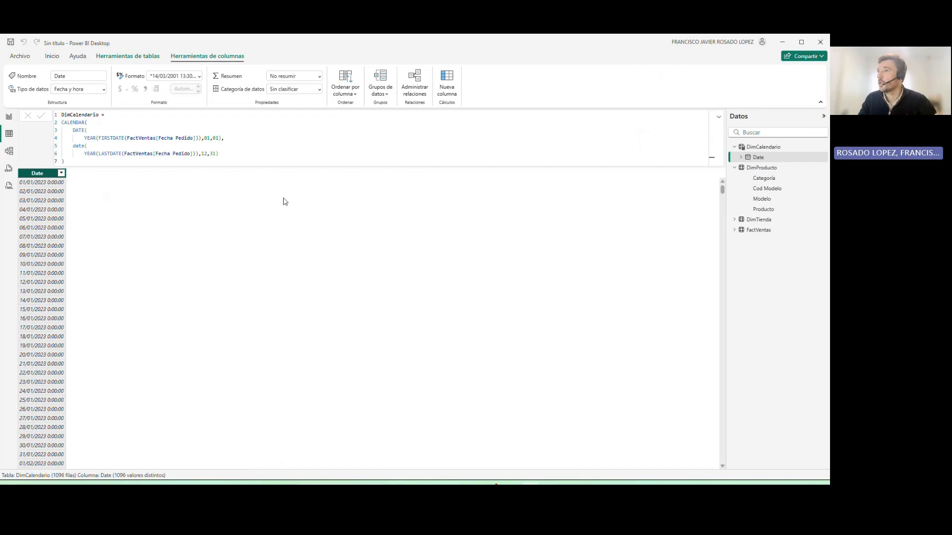
# Add a new calculated column named Año to the DimCalendario table.
pyautogui.click(52, 56)
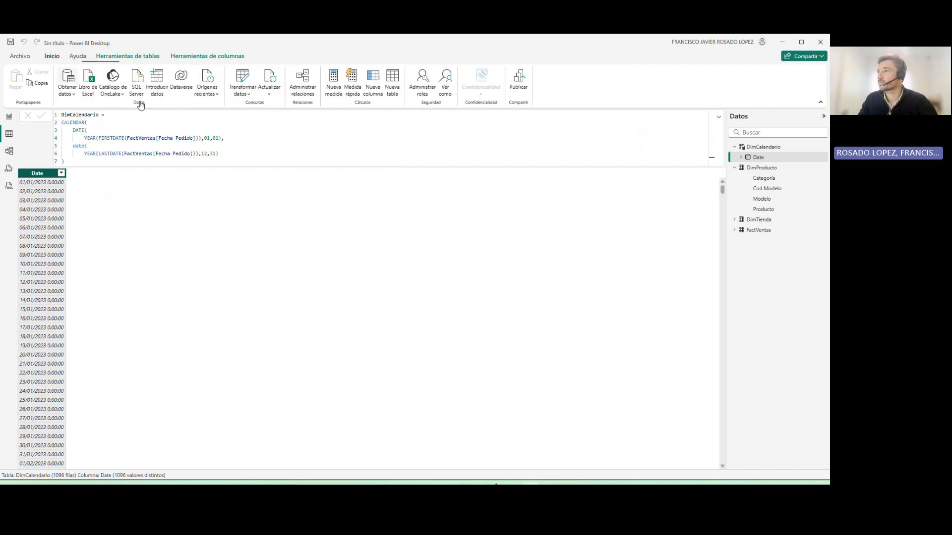
pyautogui.click(373, 89)
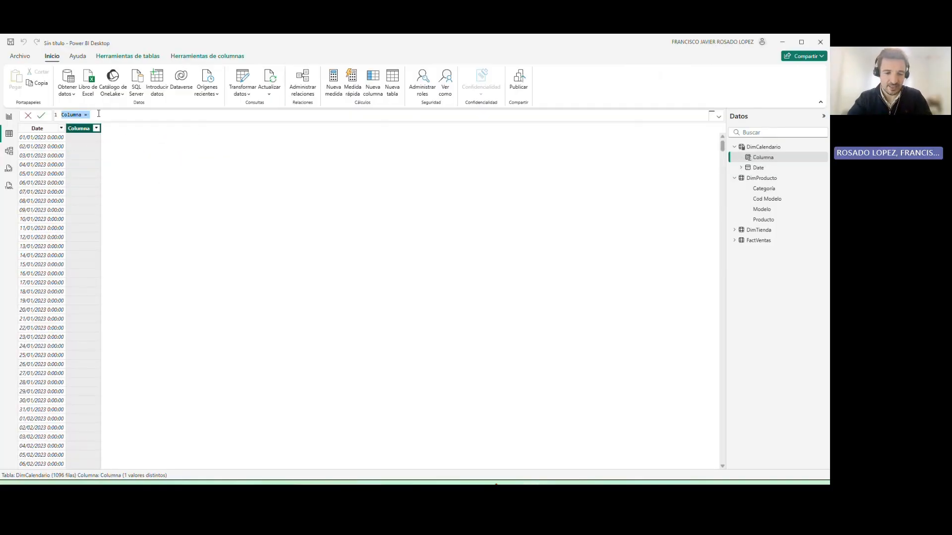
pyautogui.write('año')
pyautogui.press('BackSpace')
pyautogui.press('BackSpace')
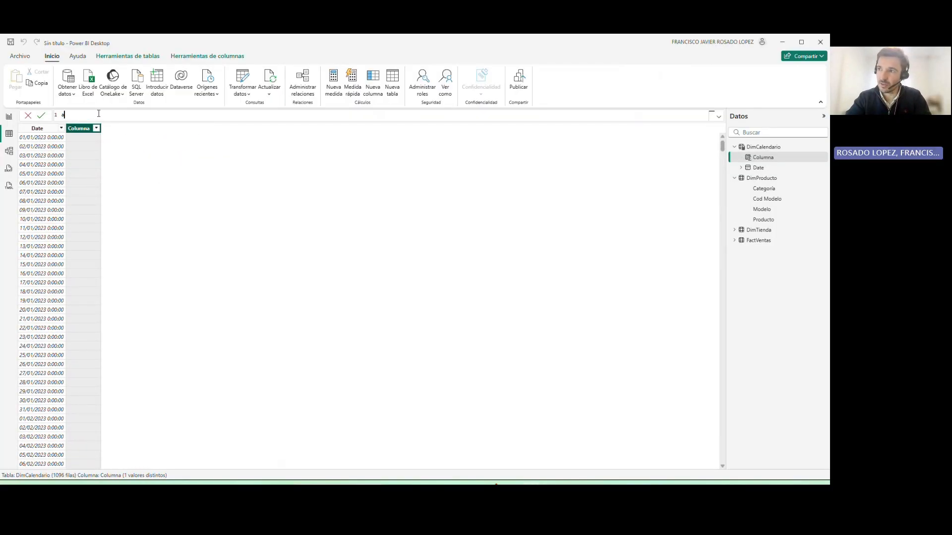
pyautogui.press('BackSpace')
pyautogui.write('Año')
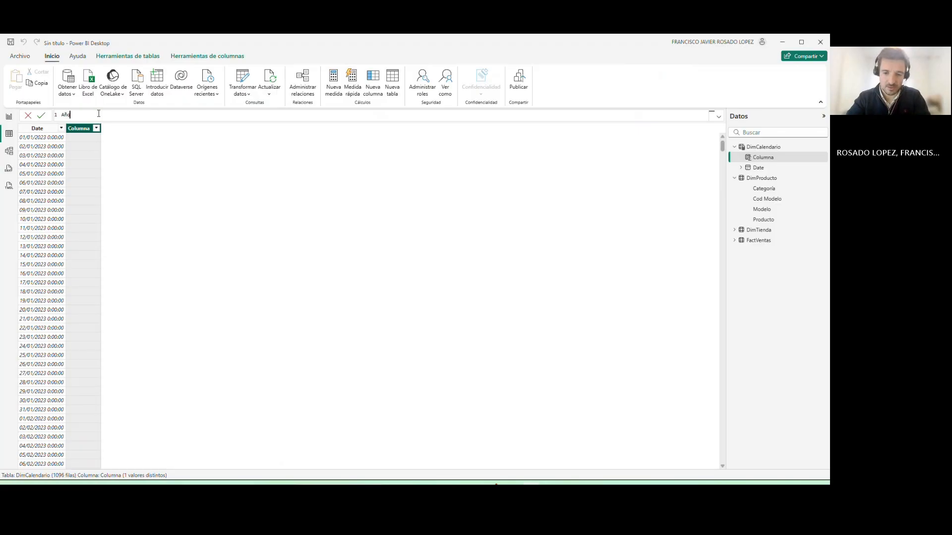
pyautogui.write(' = vye')
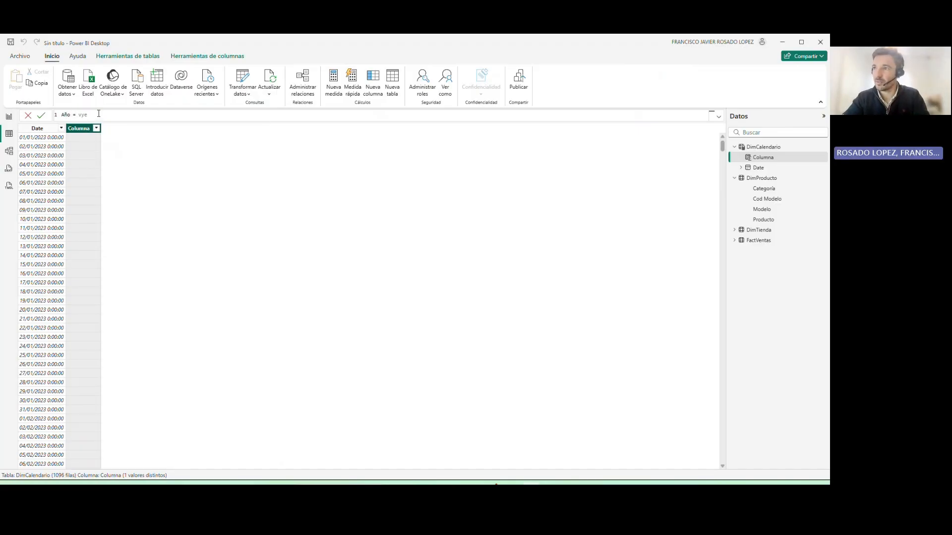
pyautogui.press('BackSpace')
pyautogui.press('BackSpace')
pyautogui.press('BackSpace')
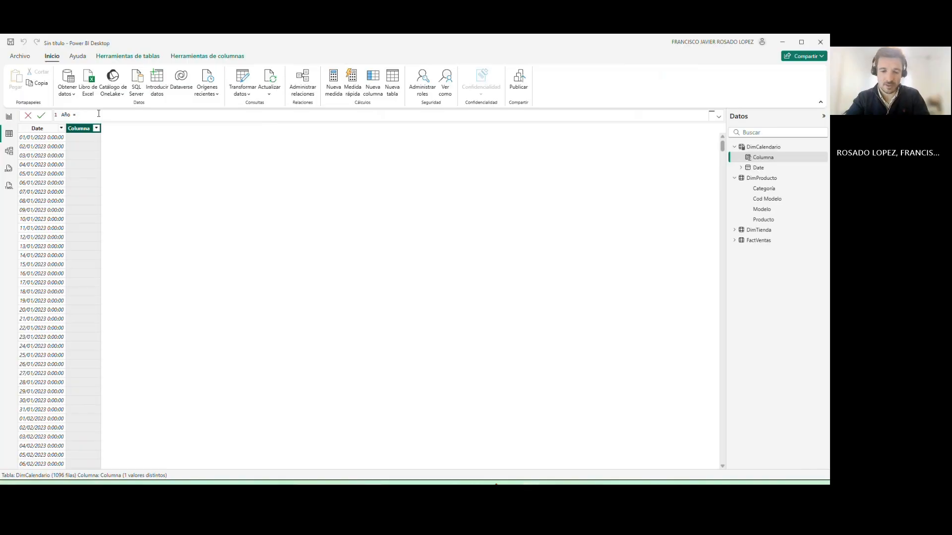
# Define the Año column as YEAR(DimCalendario[Date]) and commit its formula.
pyautogui.write('YEAR')
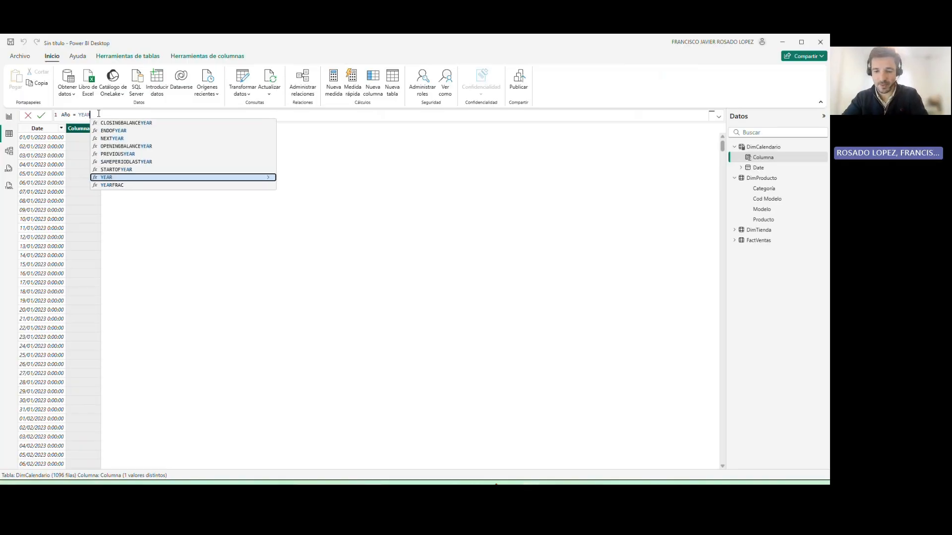
pyautogui.write('(Da')
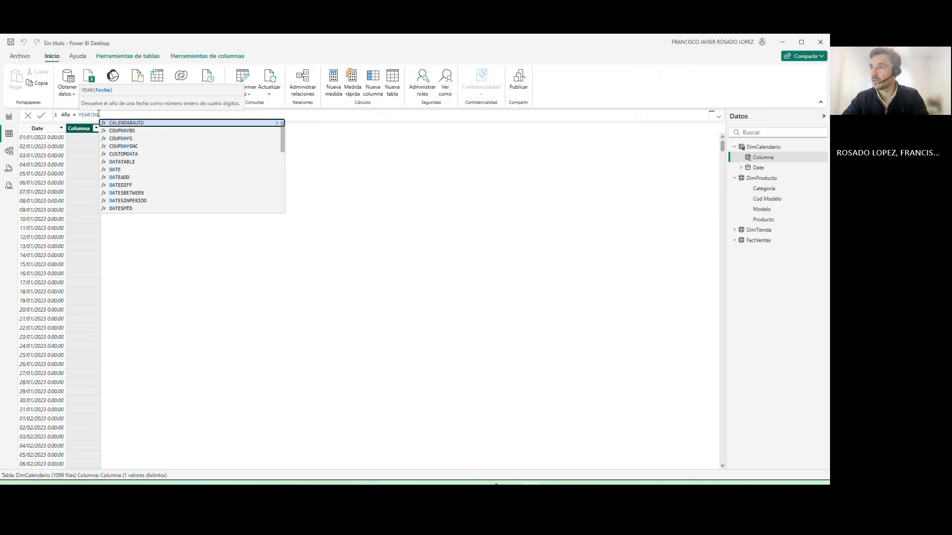
pyautogui.write('TE')
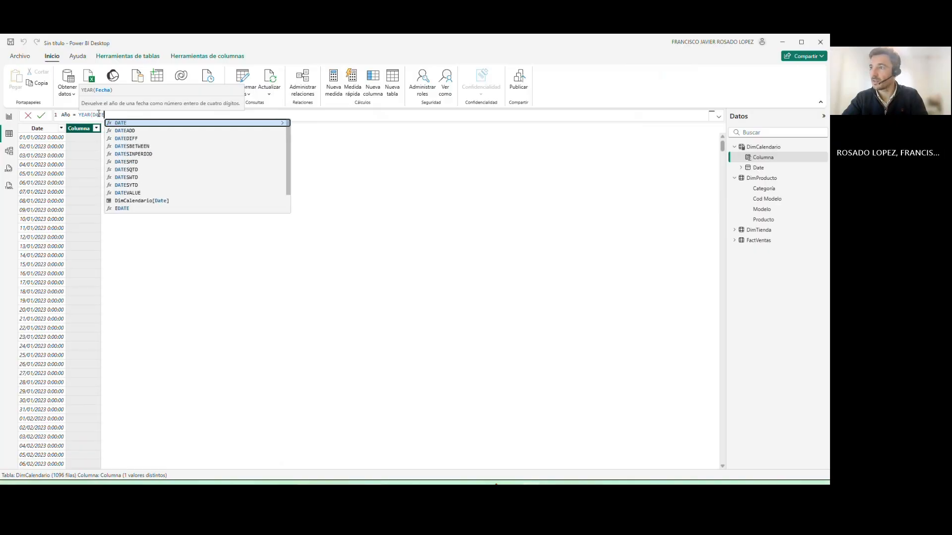
pyautogui.press('Down')
pyautogui.press('Down')
pyautogui.press('Down')
pyautogui.press('Down')
pyautogui.press('Down')
pyautogui.press('Down')
pyautogui.press('Down')
pyautogui.press('Down')
pyautogui.press('Down')
pyautogui.press('Down')
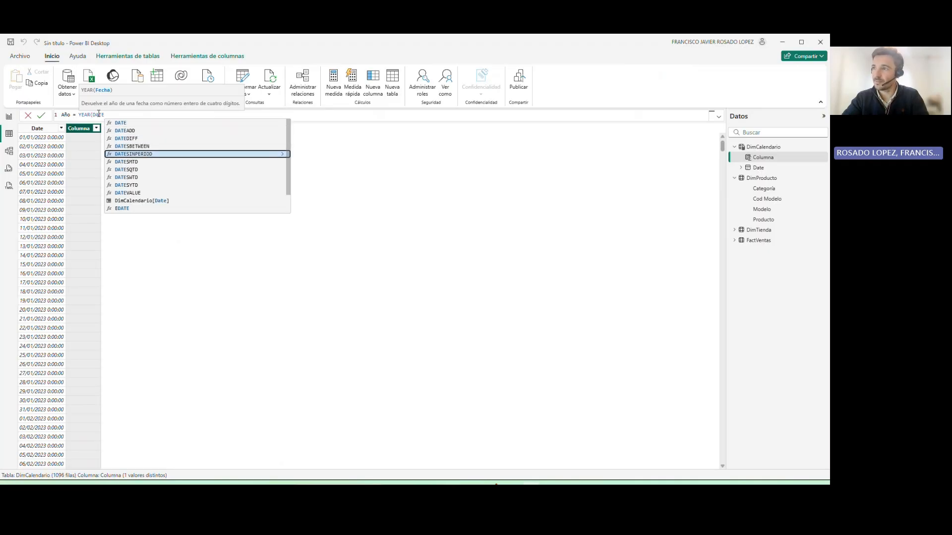
pyautogui.press('Tab')
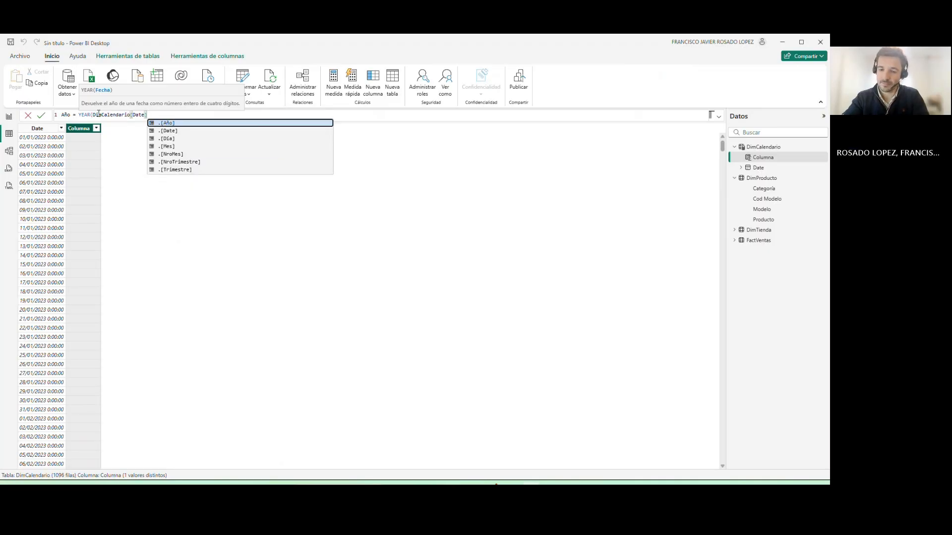
pyautogui.write(')')
pyautogui.press('Return')
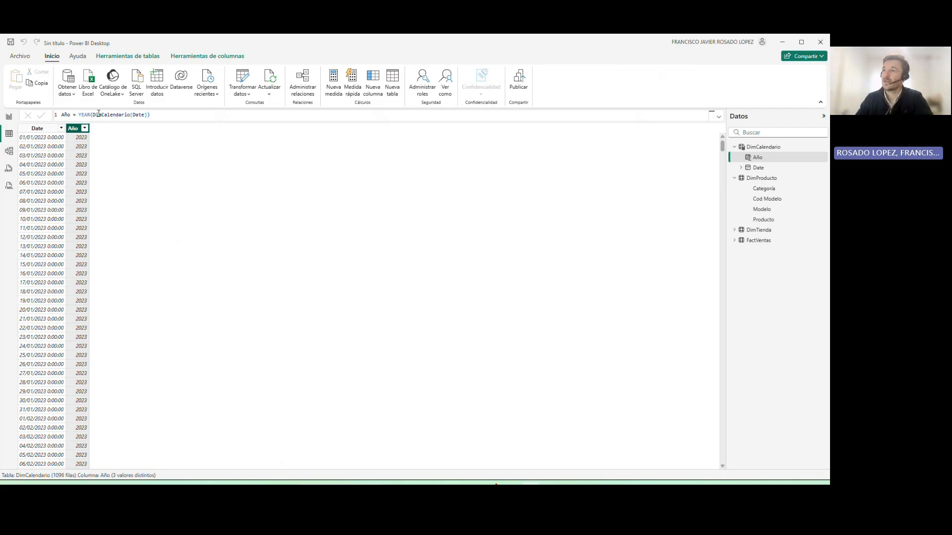
# Delete the Año calculated column from the DimCalendario table.
pyautogui.rightClick(76, 128)
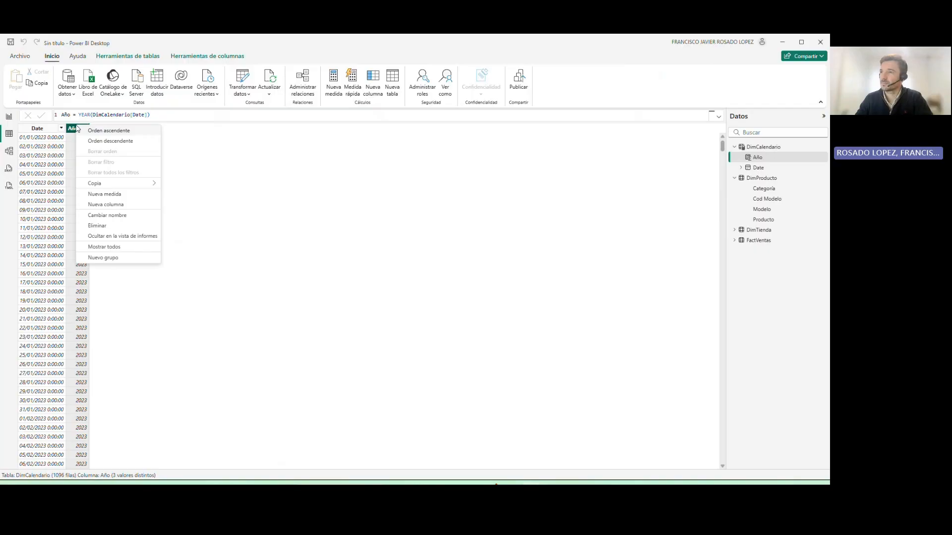
pyautogui.click(124, 227)
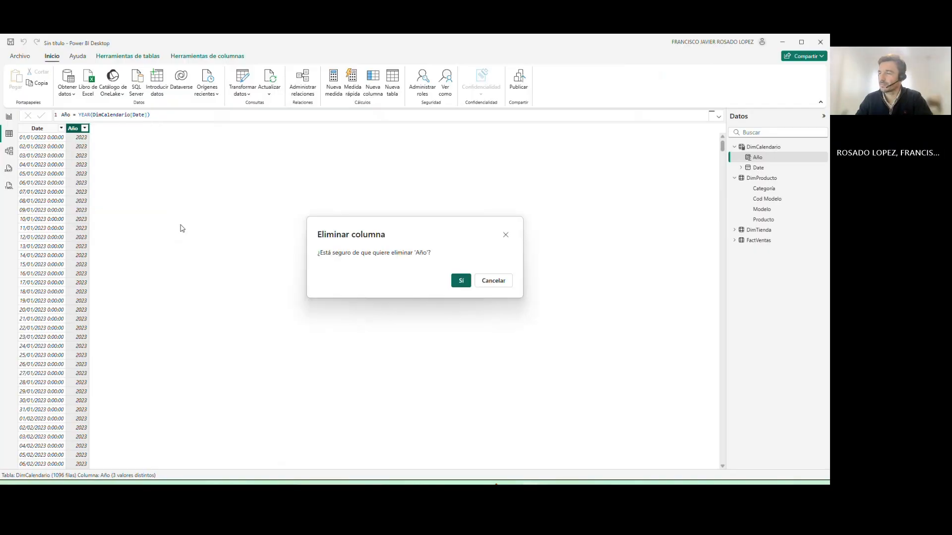
pyautogui.click(461, 283)
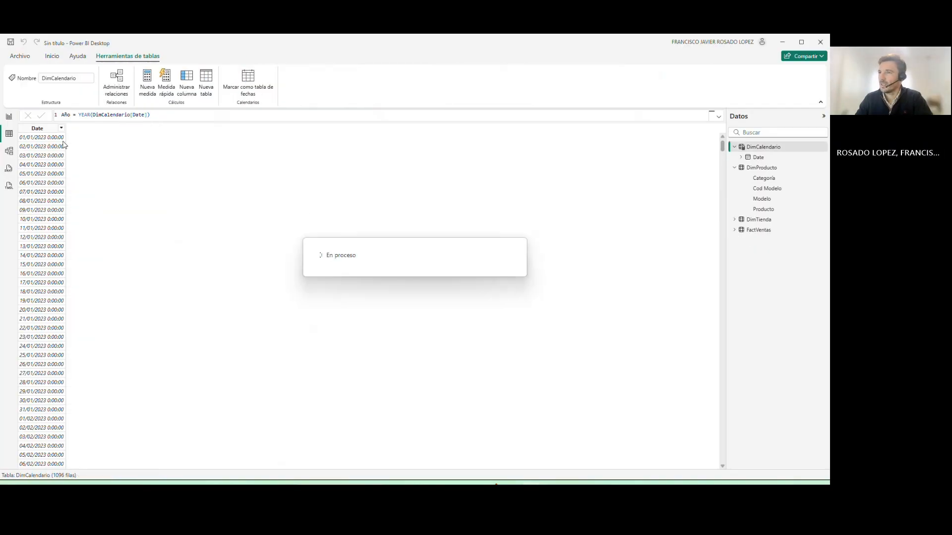
# Insert ADDCOLUMNS( before CALENDAR in the DimCalendario formula, and add a comma and a new line after CALENDAR's closing parenthesis.
pyautogui.click(35, 173)
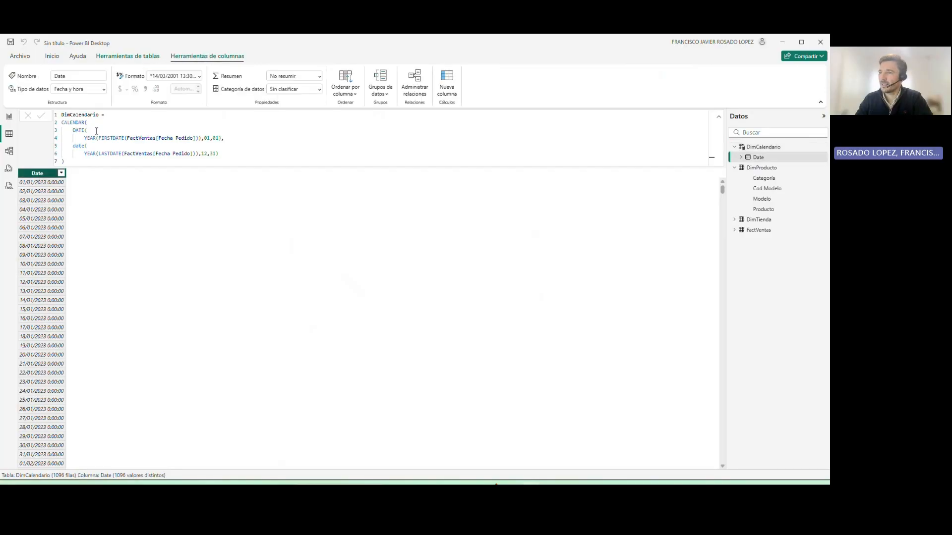
pyautogui.click(106, 117)
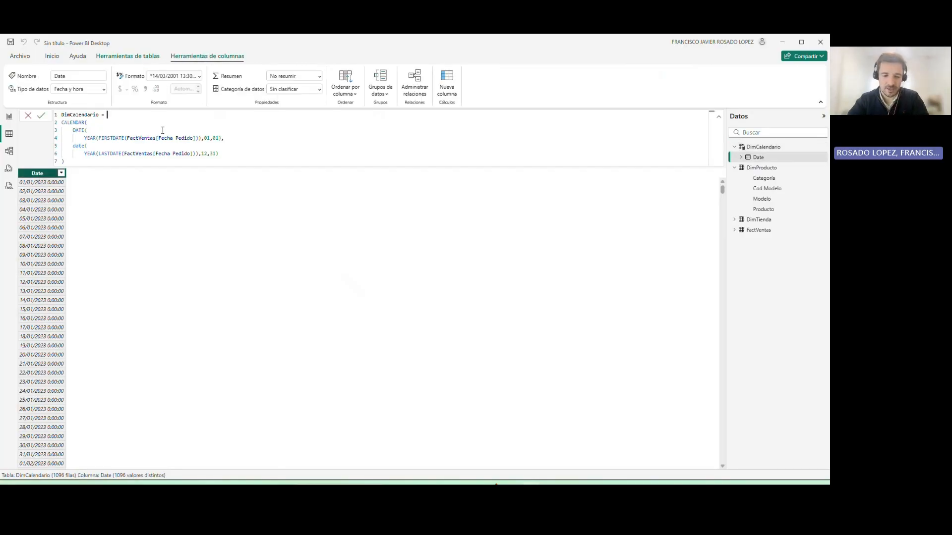
pyautogui.write('ADDCOLUMNS(')
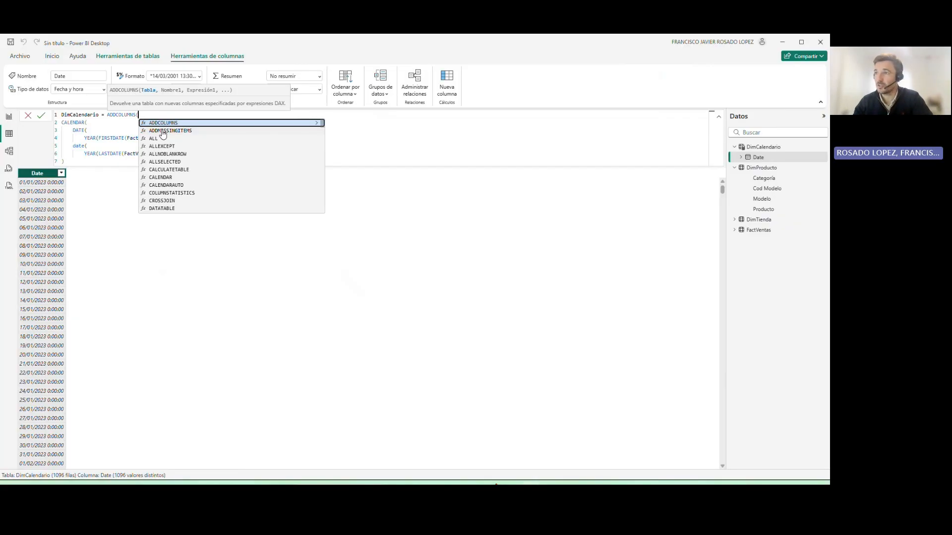
pyautogui.click(72, 162)
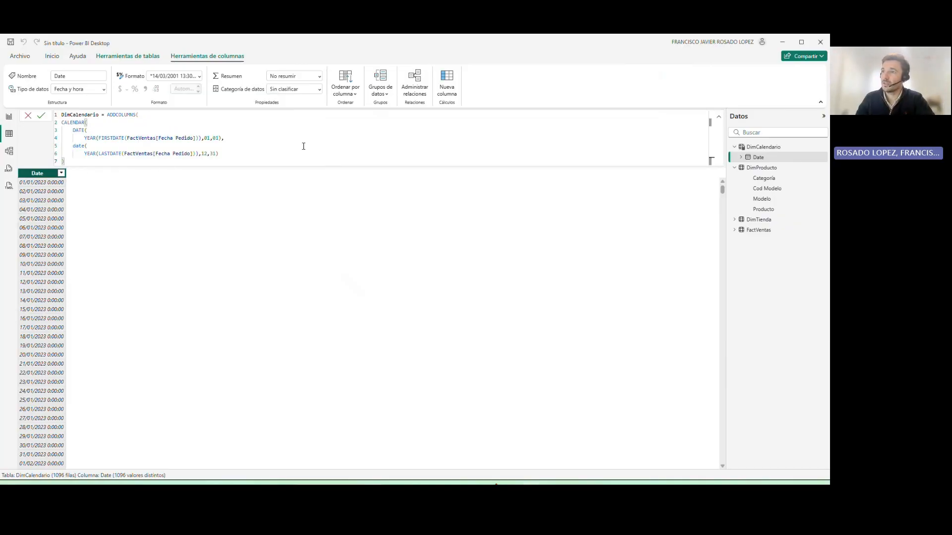
pyautogui.write(',')
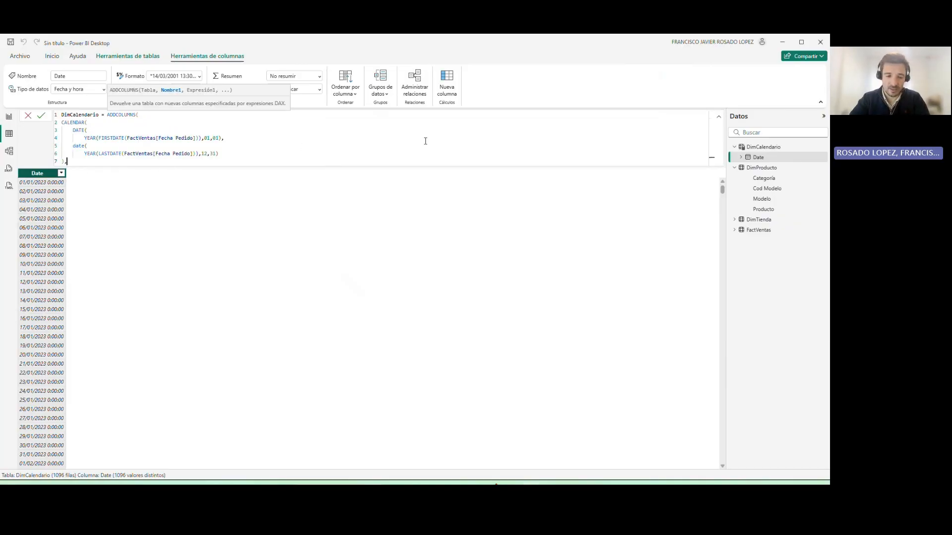
pyautogui.press('Return')
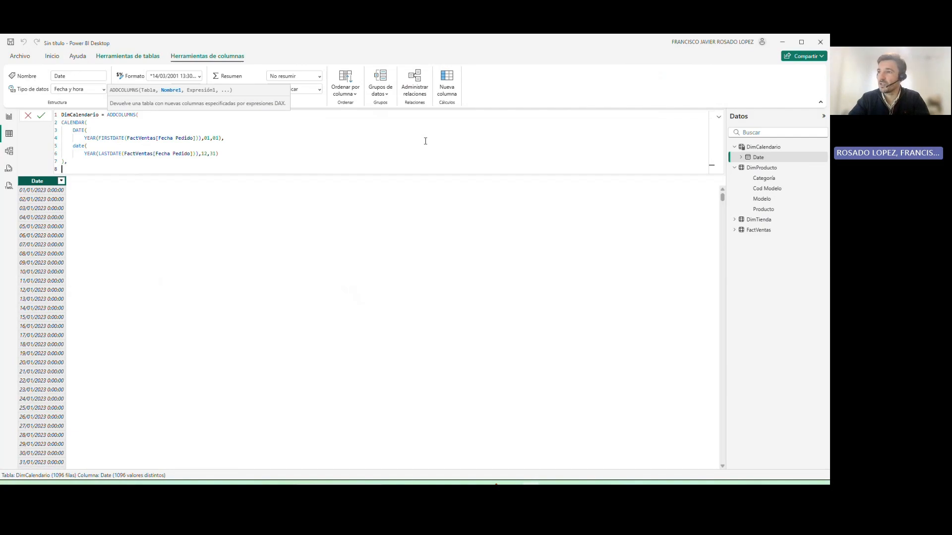
# Move CALENDAR's closing parenthesis and comma to the end of the LASTDATE line in the DimCalendario formula, and start a new line.
pyautogui.press('BackSpace')
pyautogui.press('BackSpace')
pyautogui.press('BackSpace')
pyautogui.press('BackSpace')
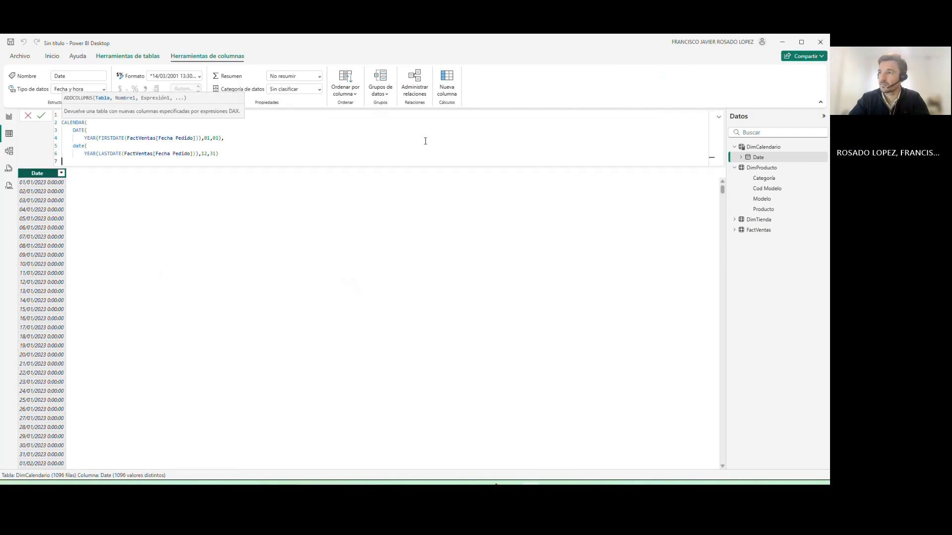
pyautogui.write('),')
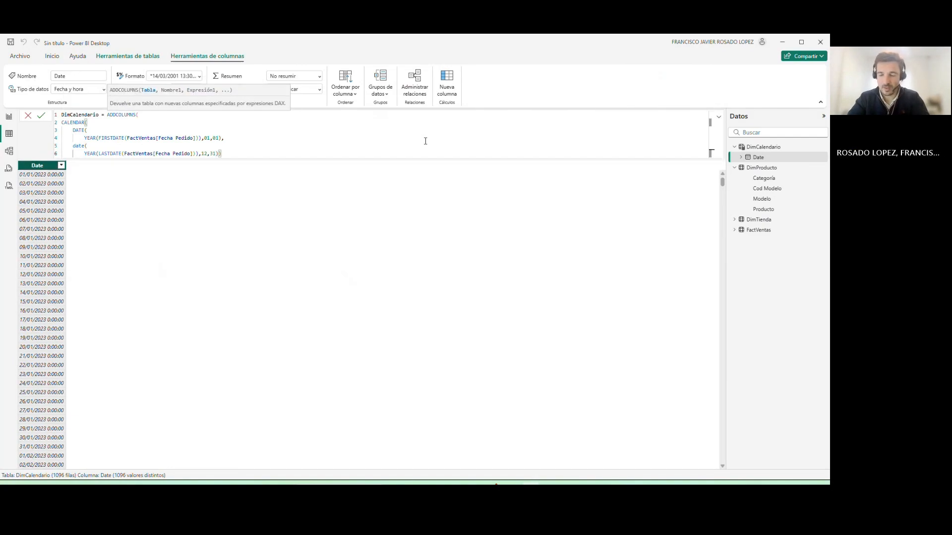
pyautogui.press('Return')
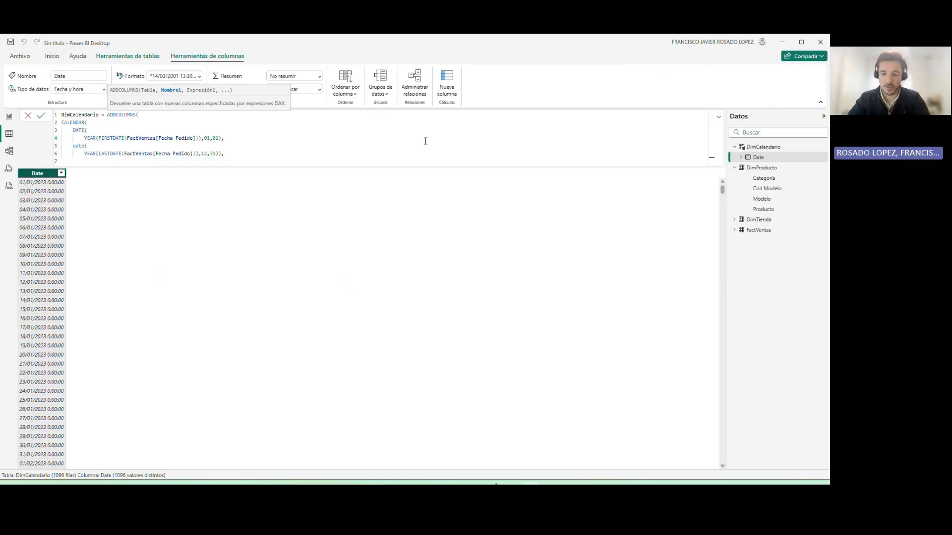
# Add an "Año" column to ADDCOLUMNS defined as YEAR([Date]), followed by a comma and a new line.
pyautogui.write('"')
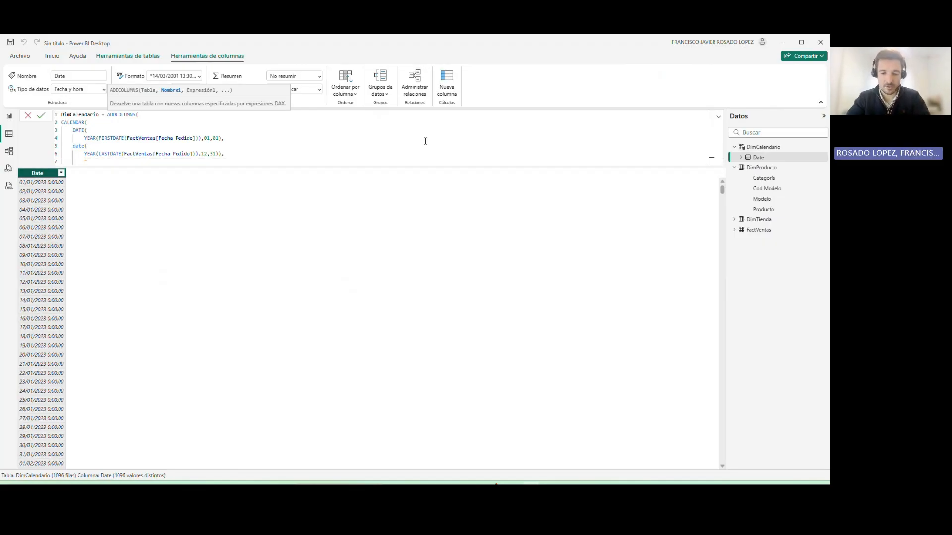
pyautogui.write('año')
pyautogui.press('BackSpace')
pyautogui.press('BackSpace')
pyautogui.press('BackSpace')
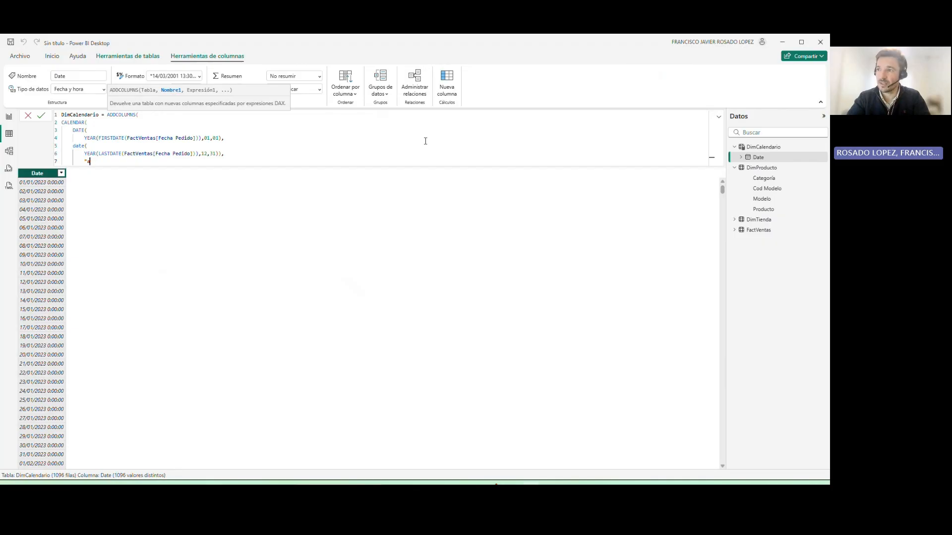
pyautogui.write('Año')
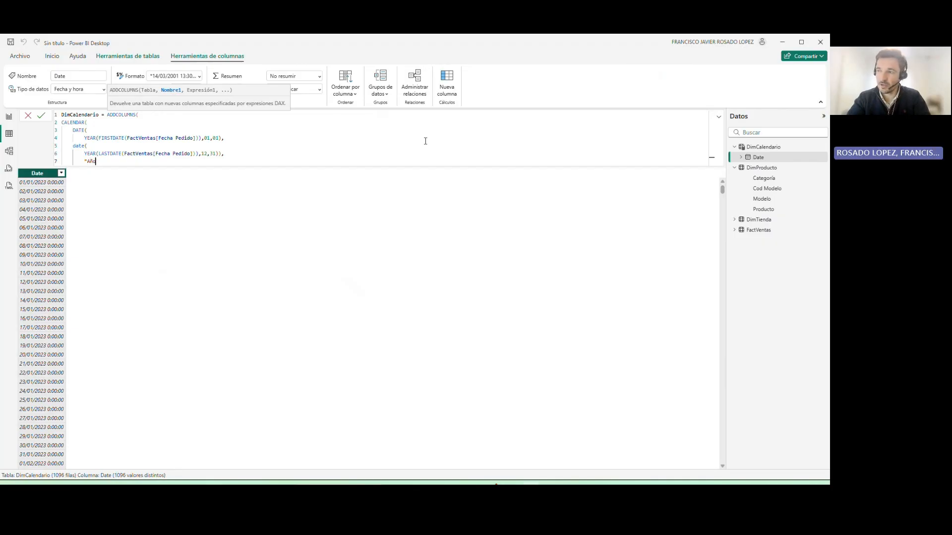
pyautogui.write('",year')
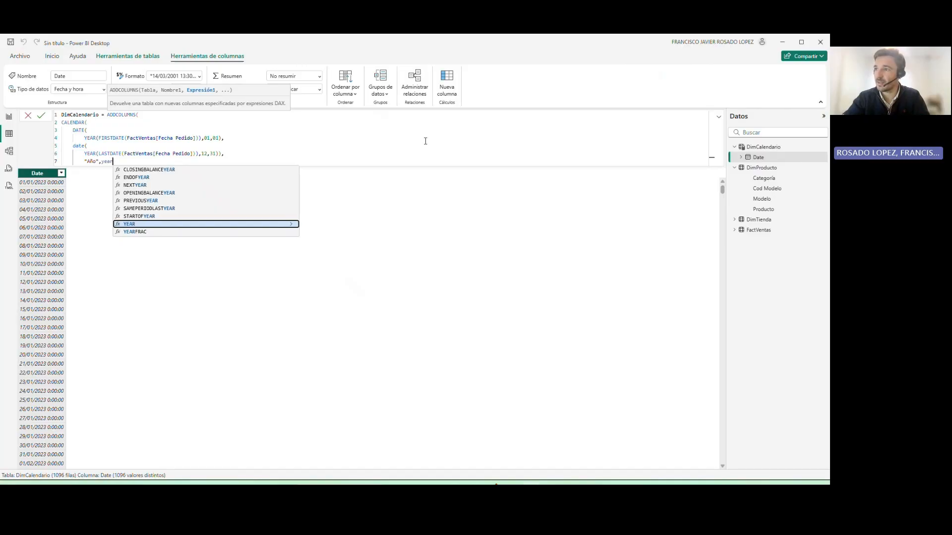
pyautogui.press('Tab')
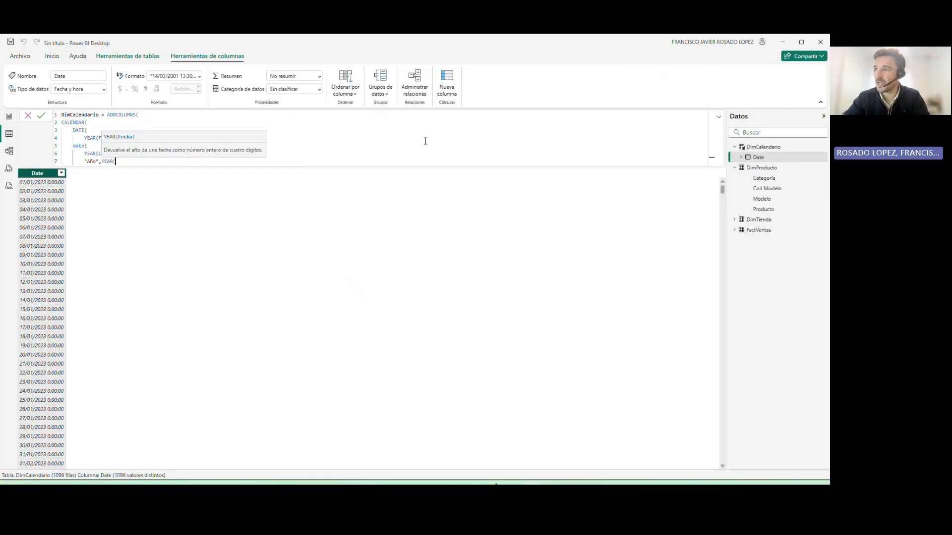
pyautogui.write('date')
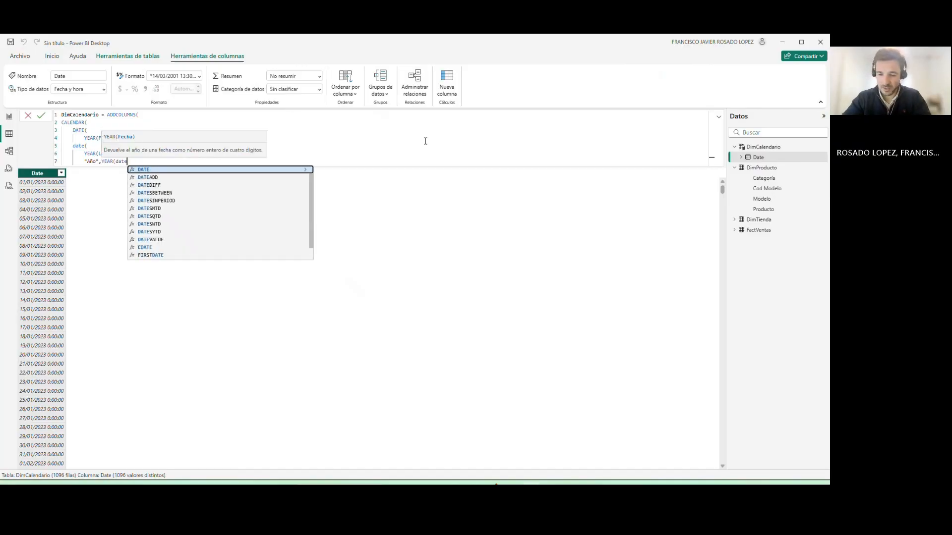
pyautogui.press('Tab')
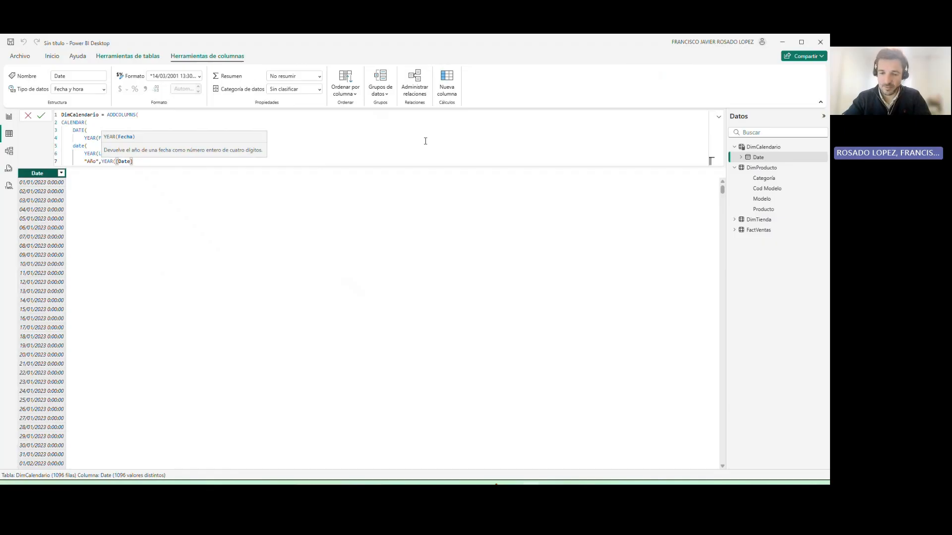
pyautogui.write('),')
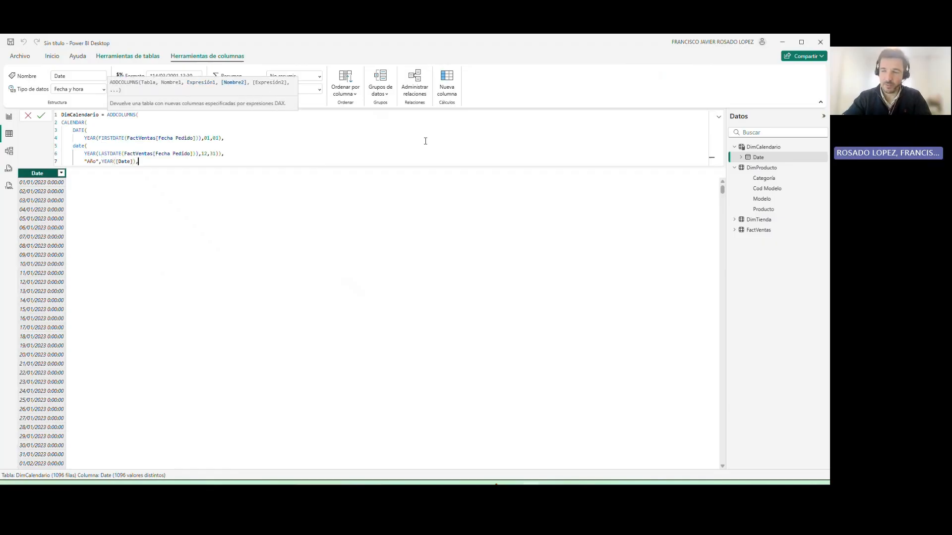
pyautogui.hotkey('shift', 'Return')
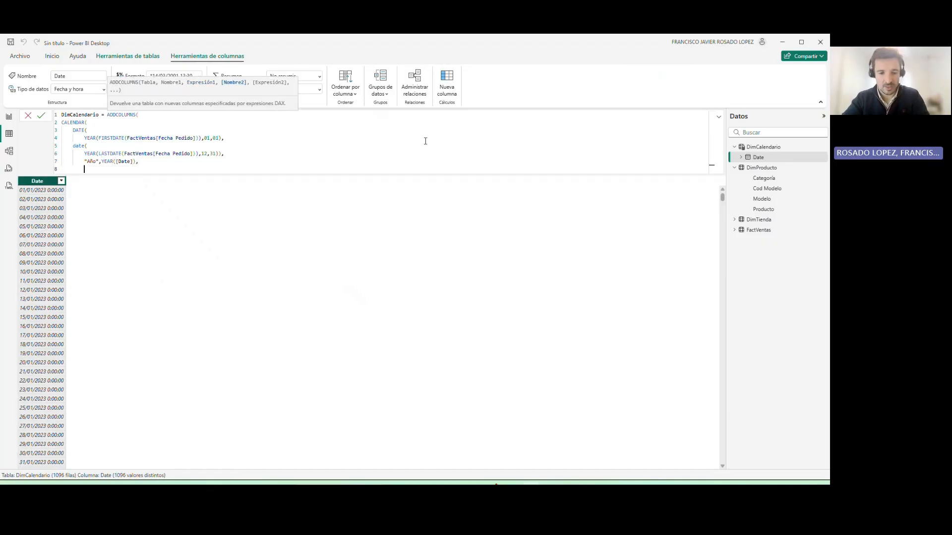
# Add a second ADDCOLUMNS column named "Mesnom" defined as FORMAT([Date],"mmm").
pyautogui.write('"')
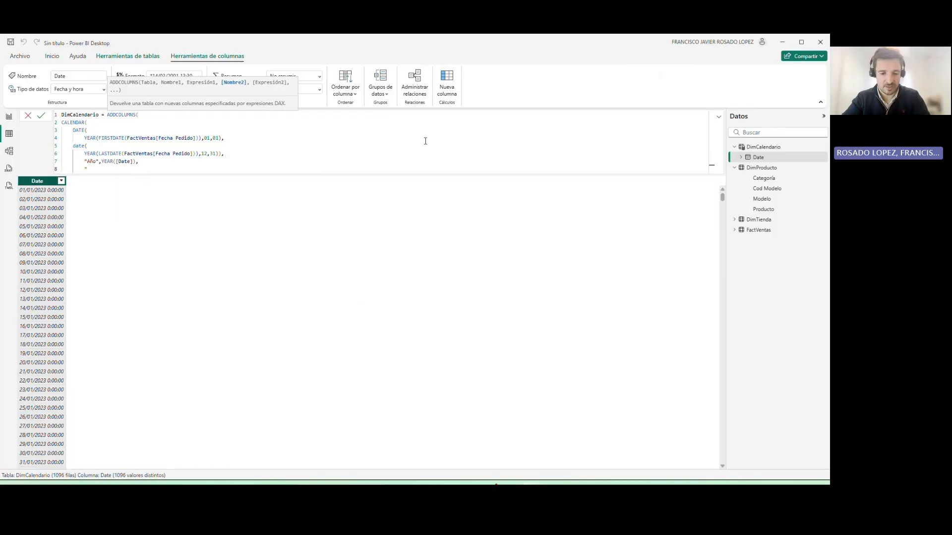
pyautogui.write('Mesnom')
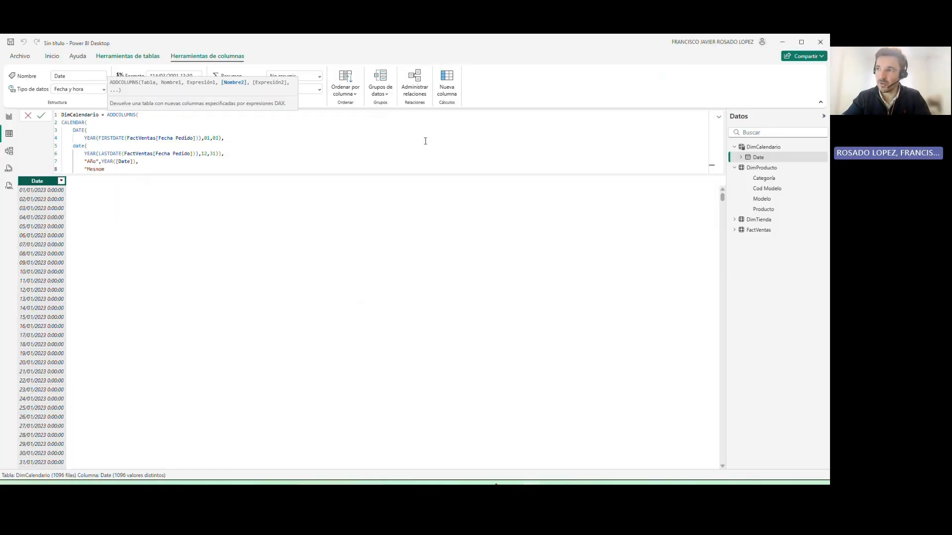
pyautogui.write('"')
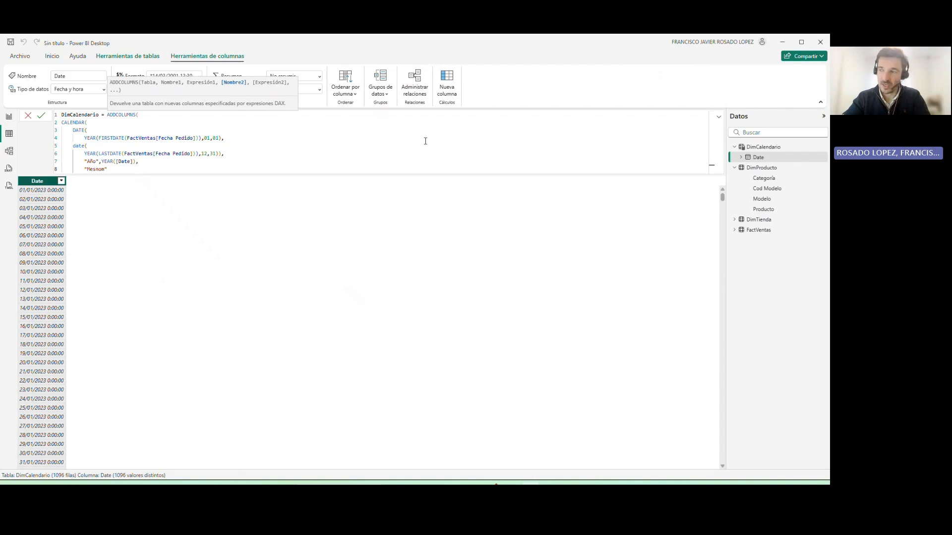
pyautogui.write(',')
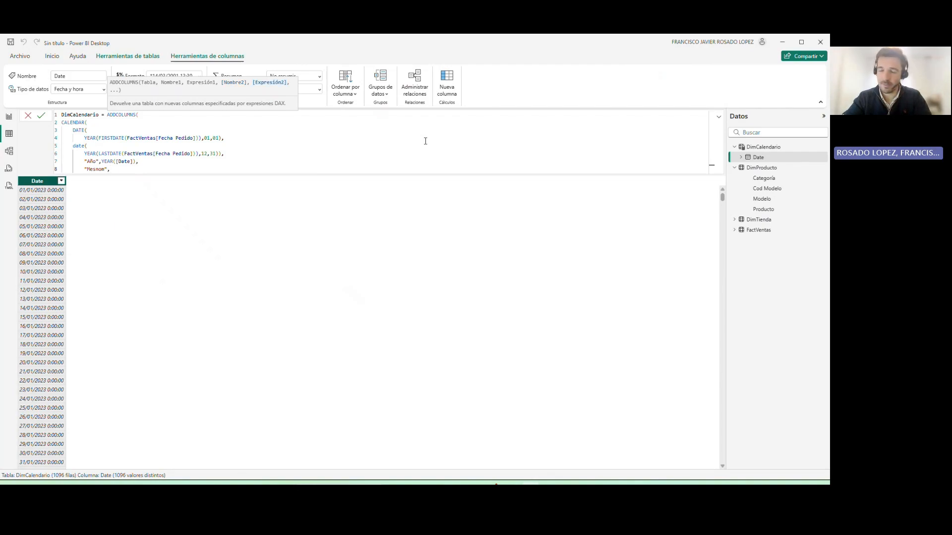
pyautogui.write('format')
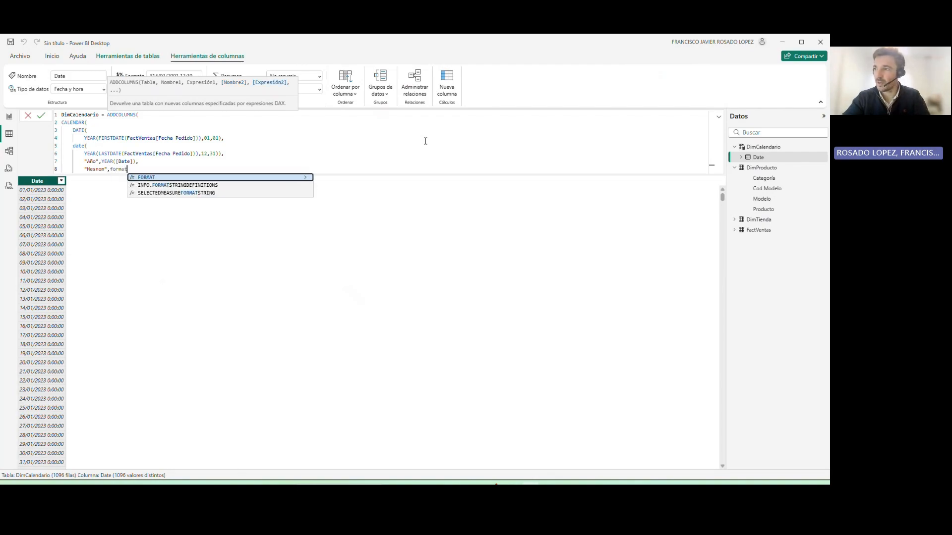
pyautogui.press('Tab')
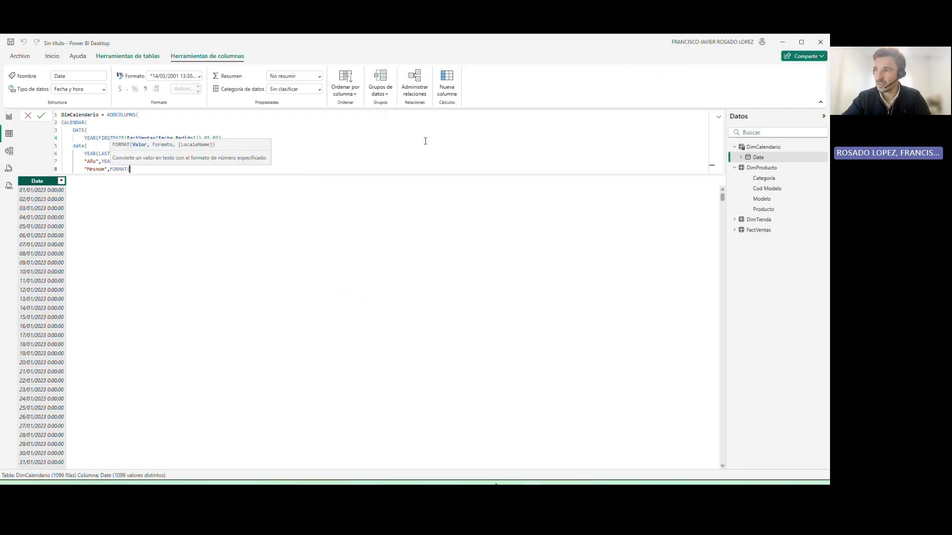
pyautogui.write('date')
pyautogui.press('Up')
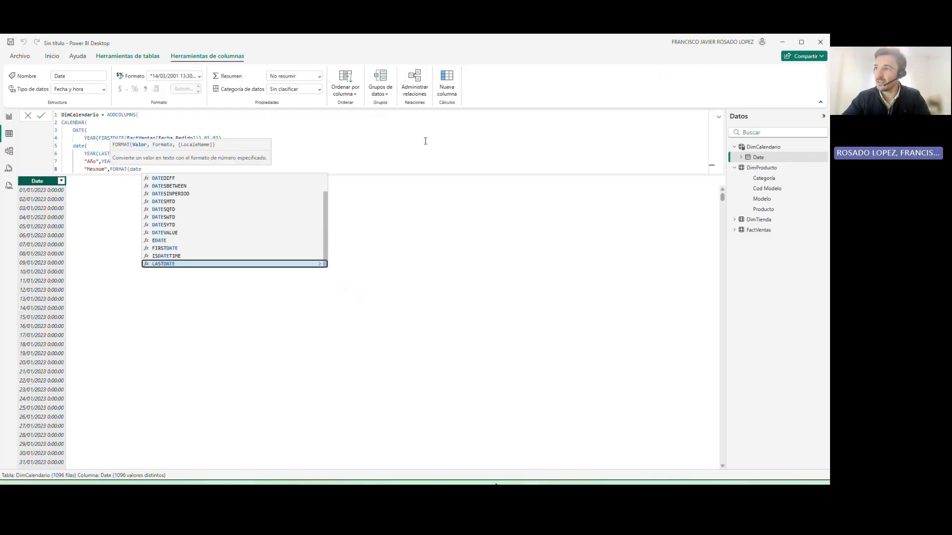
pyautogui.press('Down')
pyautogui.press('Tab')
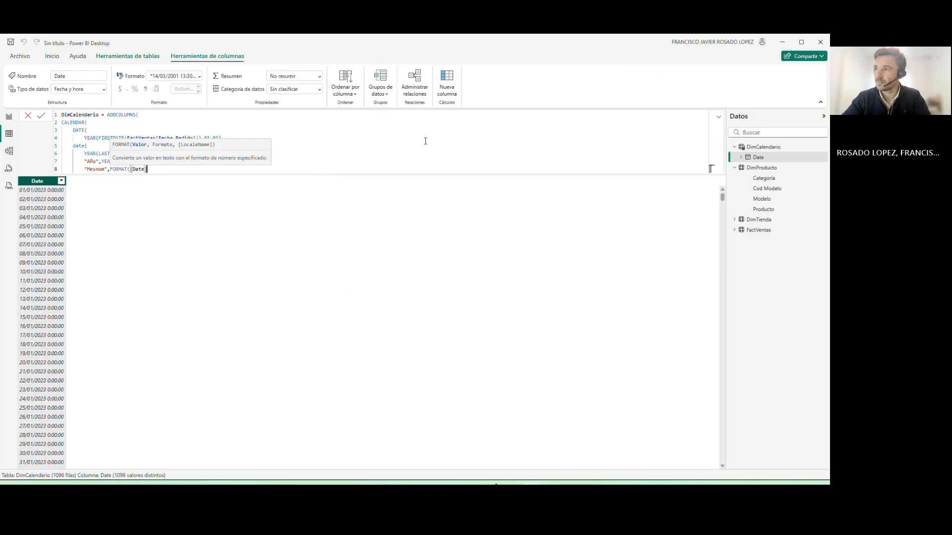
pyautogui.write(',"')
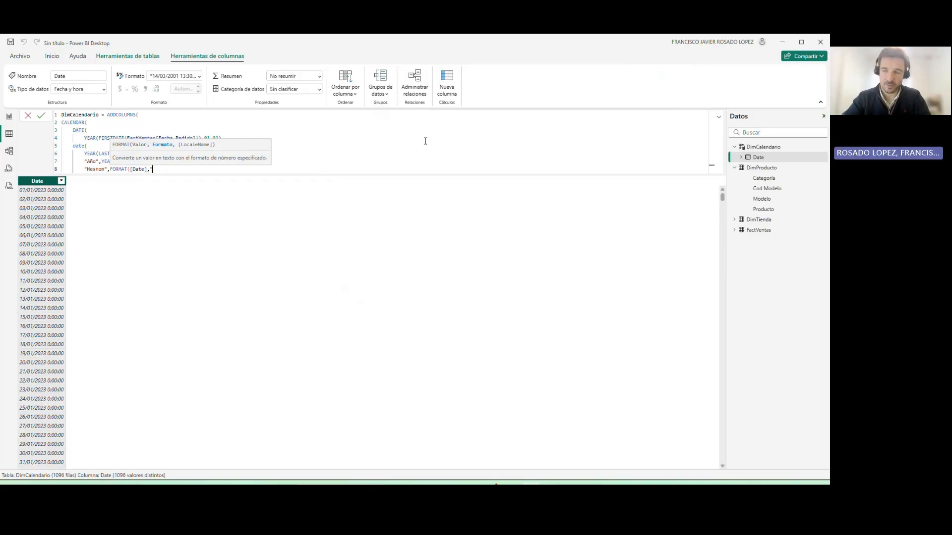
pyautogui.write('mmm')
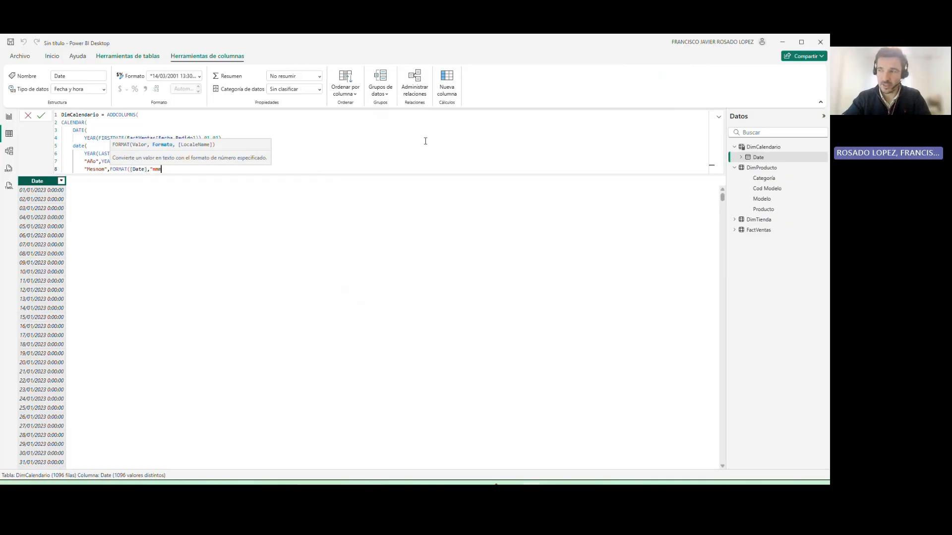
pyautogui.write('")')
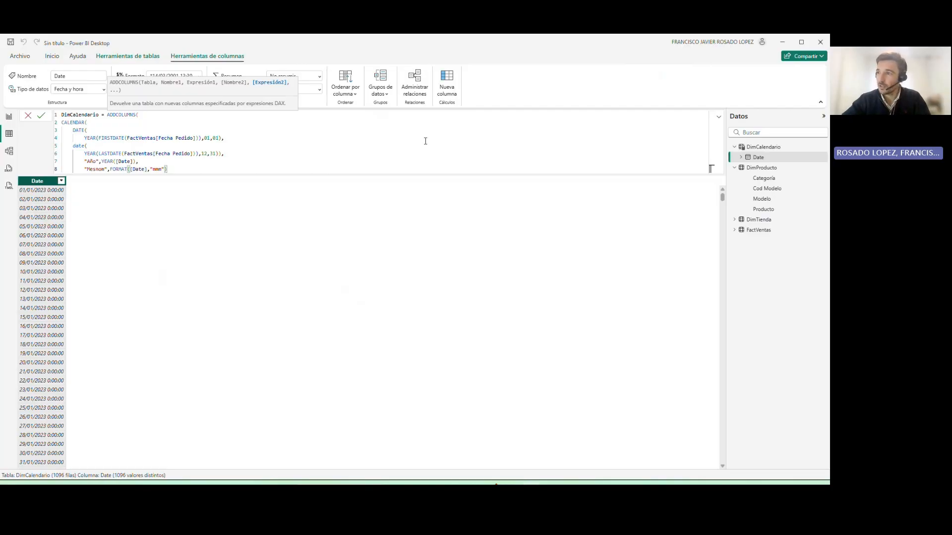
# Close the ADDCOLUMNS function with a parenthesis on its own line and commit the DimCalendario formula.
pyautogui.hotkey('shift', 'Return')
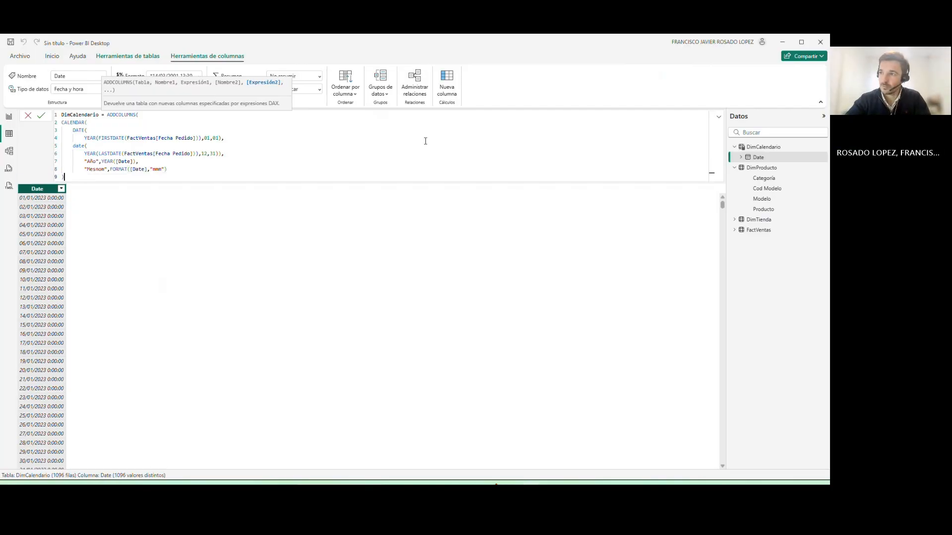
pyautogui.write(')')
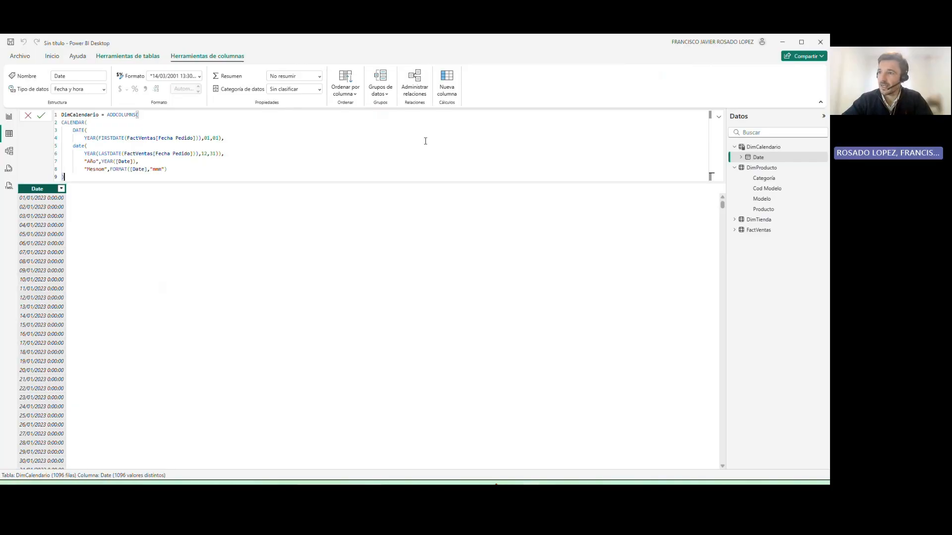
pyautogui.press('Return')
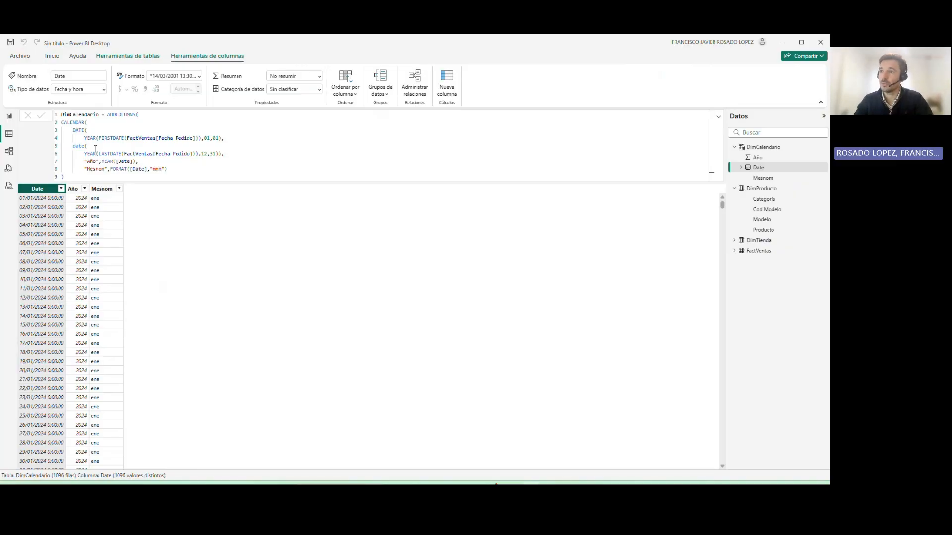
# In the model view, collapse the properties area and place the DimCalendario table below DimProducto, beside FactVentas.
pyautogui.click(13, 154)
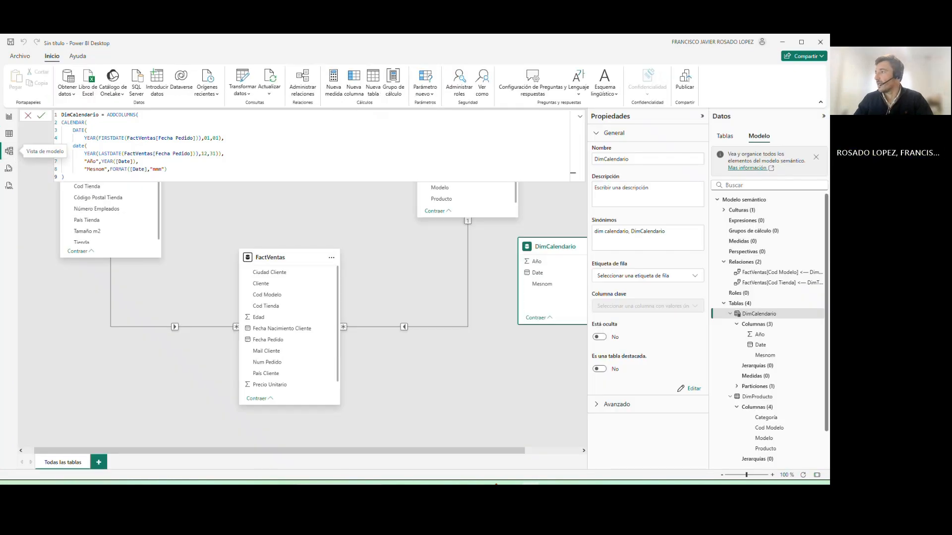
pyautogui.click(703, 117)
pyautogui.moveTo(577, 252); pyautogui.dragTo(471, 377)
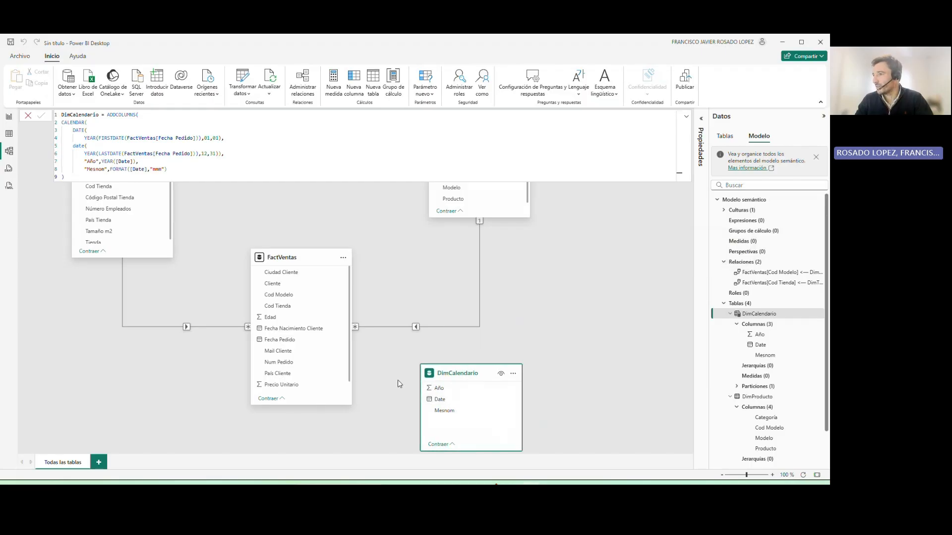
# Relate FactVentas Fecha Pedido to DimCalendario Date as an active many-to-one, single-direction relationship, and move DimCalendario slightly lower in the diagram.
pyautogui.scroll(-1, 313, 348)
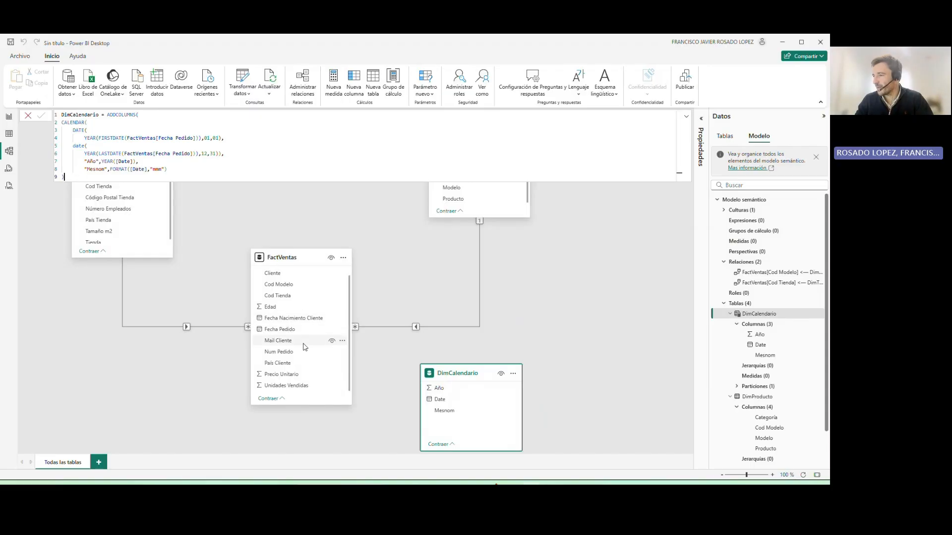
pyautogui.moveTo(279, 330); pyautogui.dragTo(439, 399)
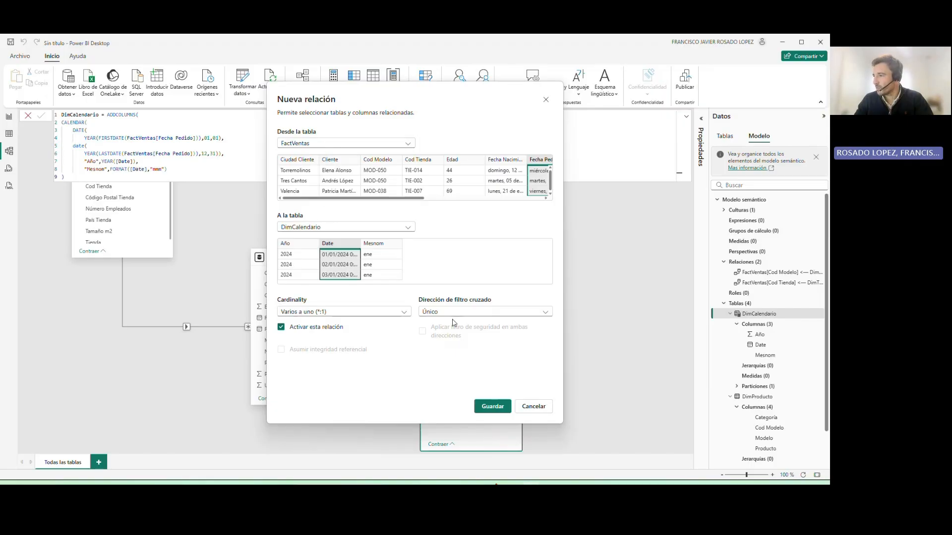
pyautogui.click(492, 407)
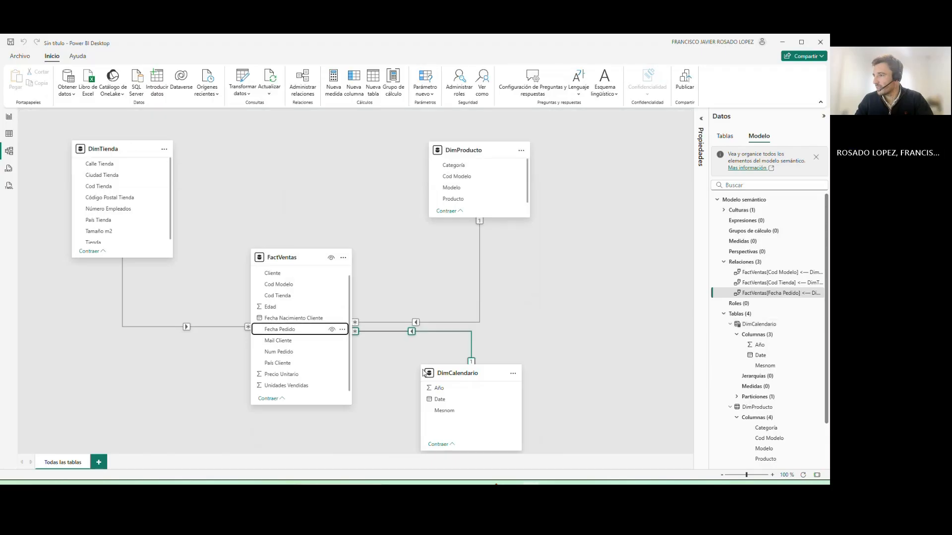
pyautogui.moveTo(471, 377); pyautogui.dragTo(491, 416)
pyautogui.scroll(-3, 414, 377)
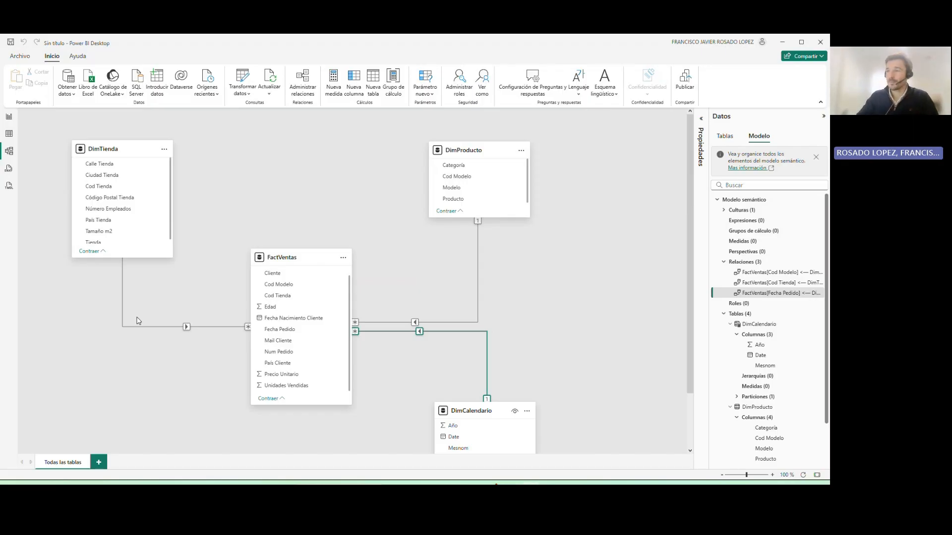
# Collapse the DimCalendario fields and display the FactVentas records in the table view.
pyautogui.click(9, 134)
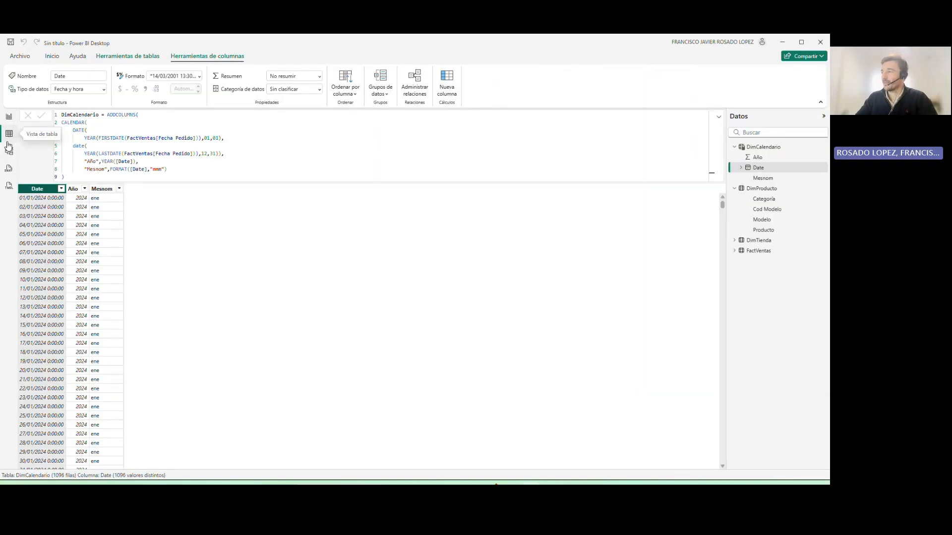
pyautogui.click(735, 147)
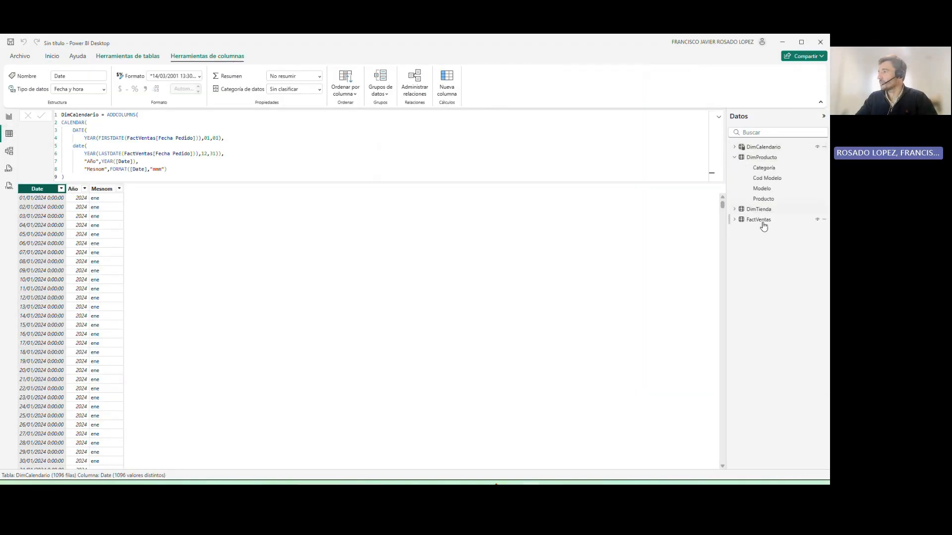
pyautogui.click(751, 221)
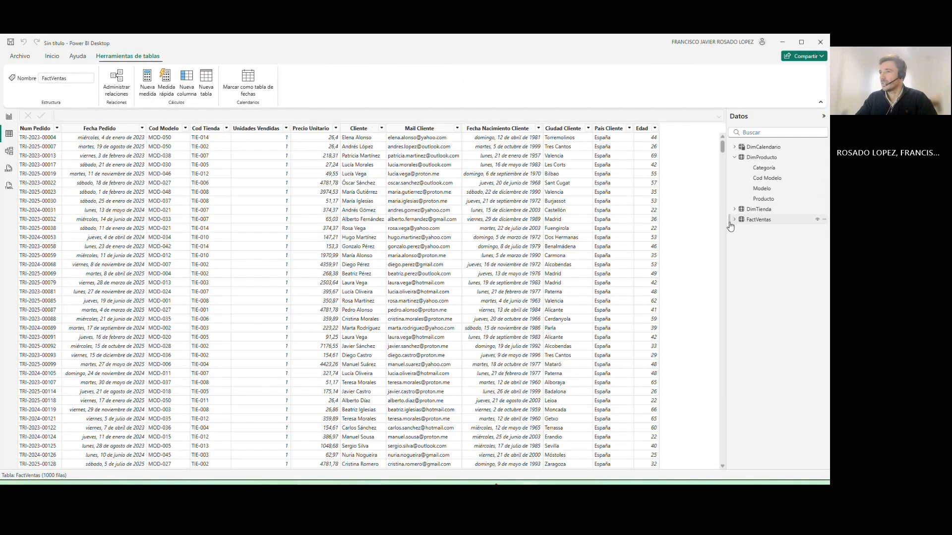
# Review the FactVentas columns one by one from Num Pedido to Edad, ending on the Cliente column.
pyautogui.click(735, 220)
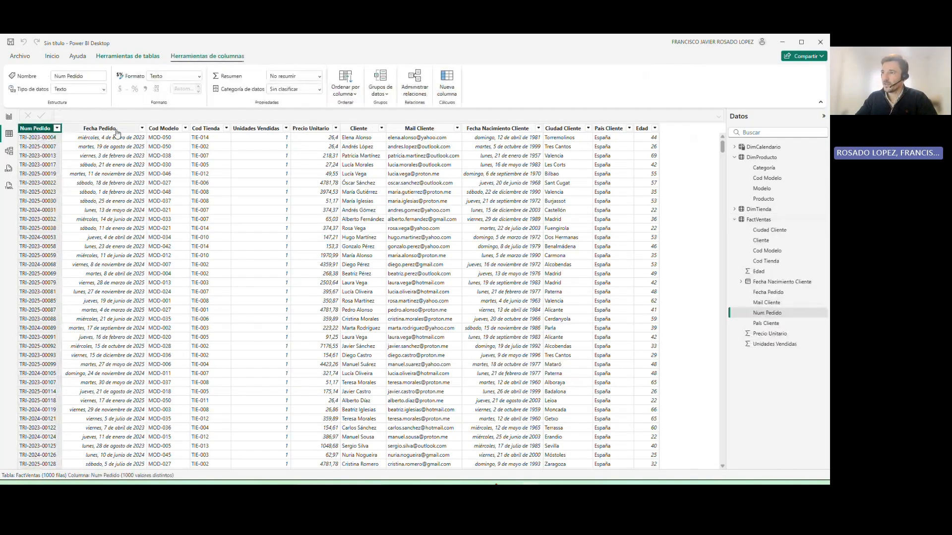
pyautogui.click(114, 129)
pyautogui.click(167, 130)
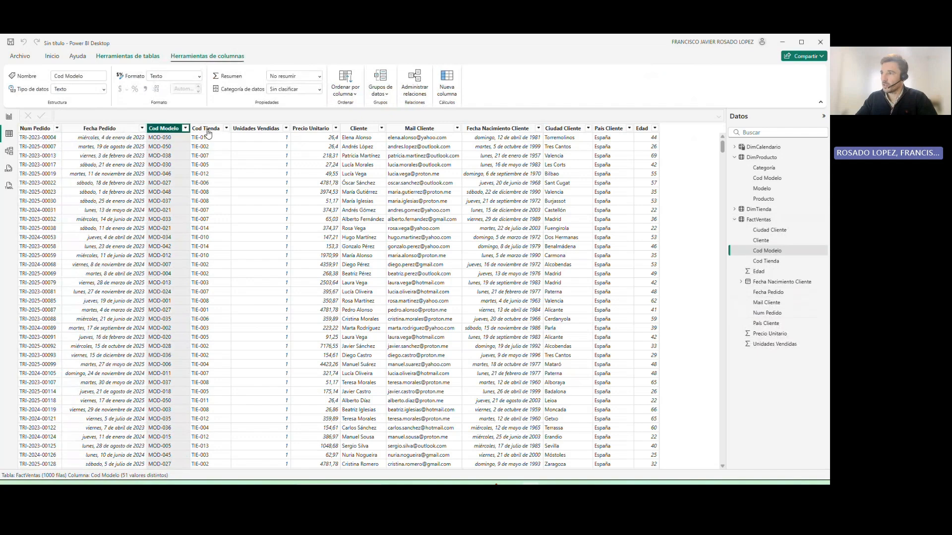
pyautogui.click(208, 129)
pyautogui.click(257, 130)
pyautogui.click(317, 132)
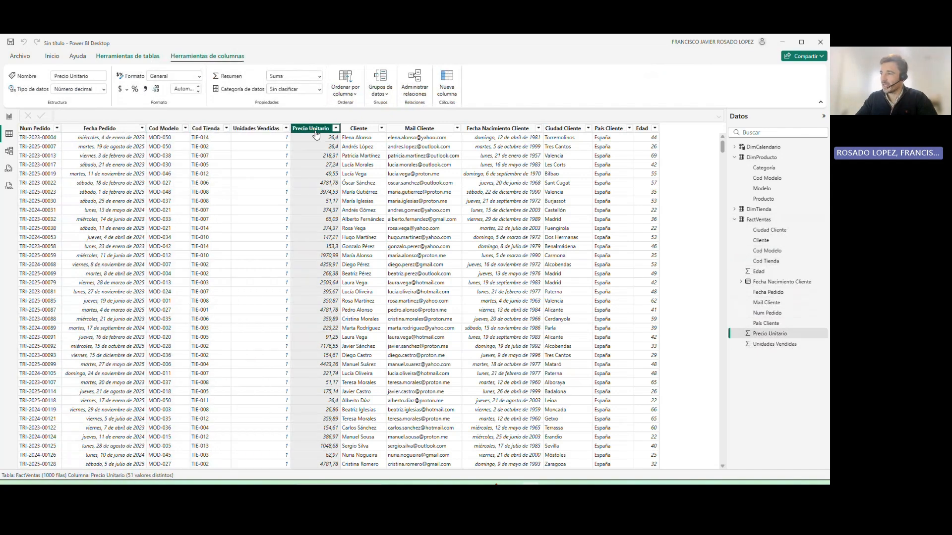
pyautogui.click(358, 130)
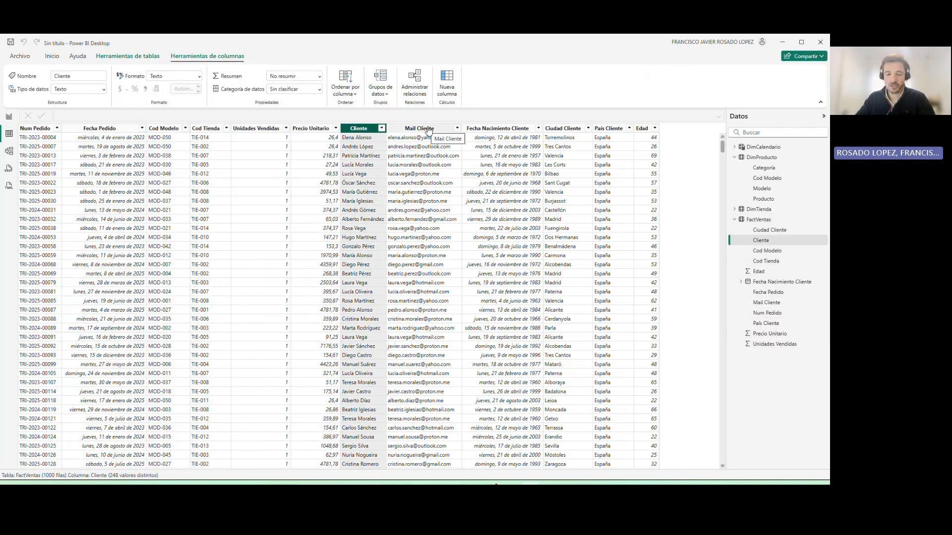
pyautogui.click(421, 129)
pyautogui.click(480, 130)
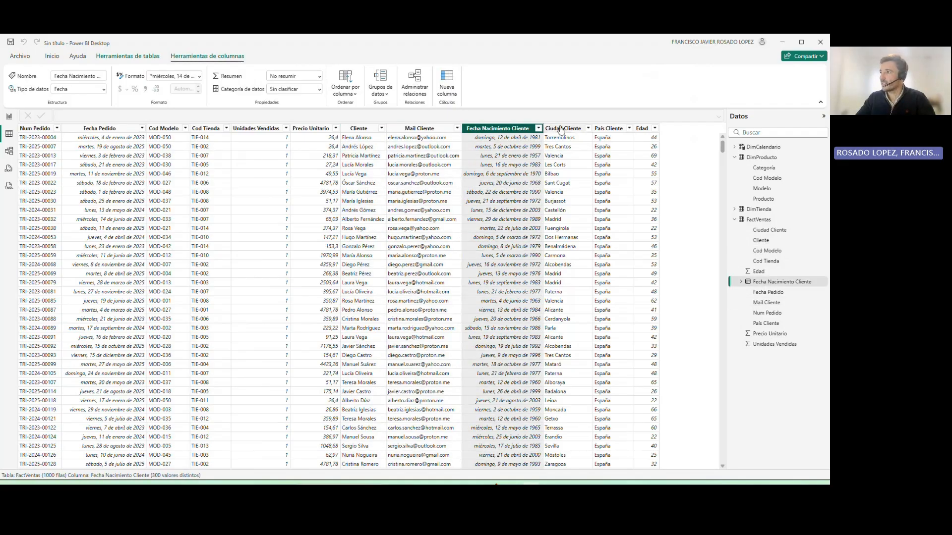
pyautogui.click(559, 129)
pyautogui.click(613, 130)
pyautogui.click(654, 128)
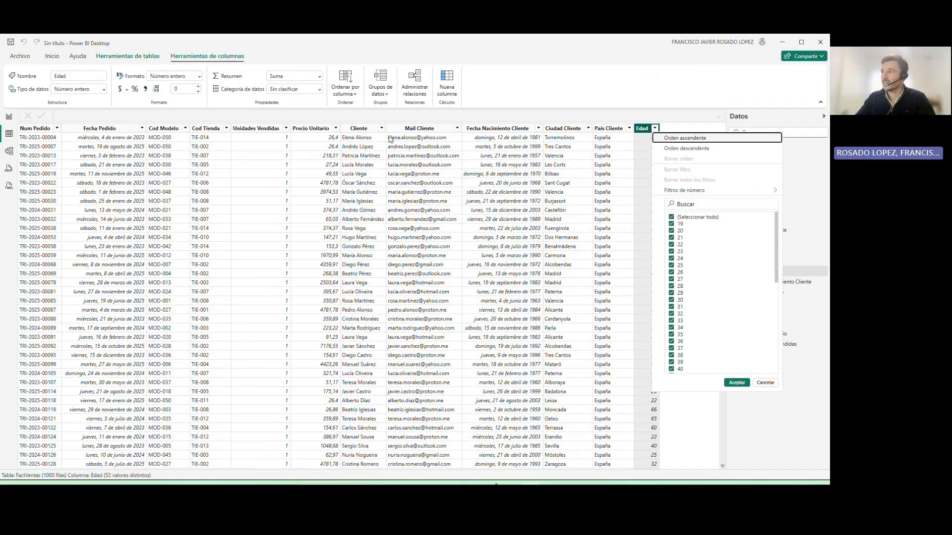
pyautogui.click(359, 130)
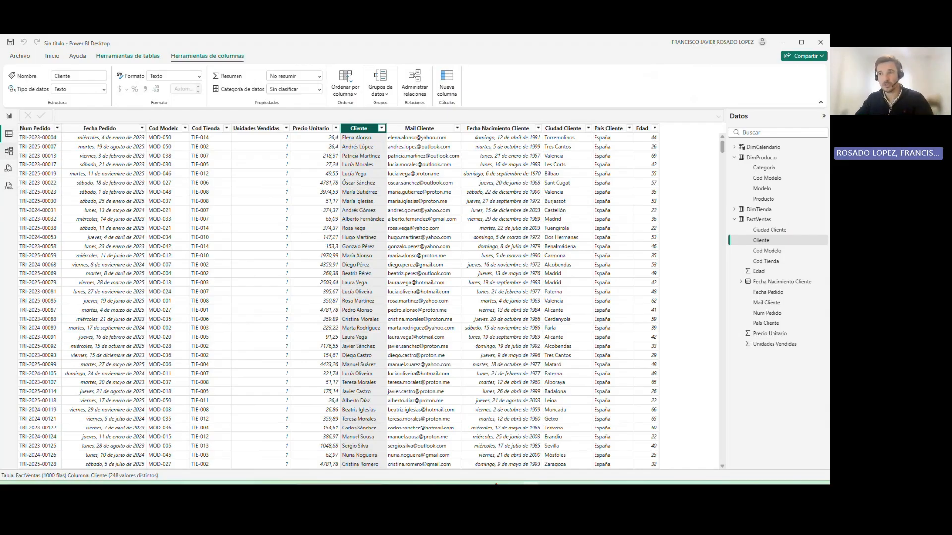
# Check the table relationships in the model diagram and return to the FactVentas data.
pyautogui.click(9, 151)
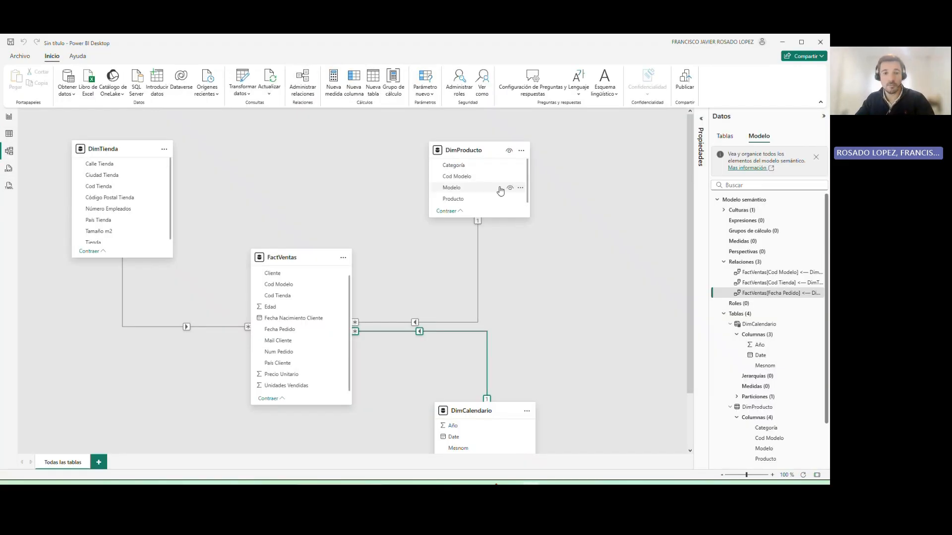
pyautogui.click(10, 119)
pyautogui.click(16, 136)
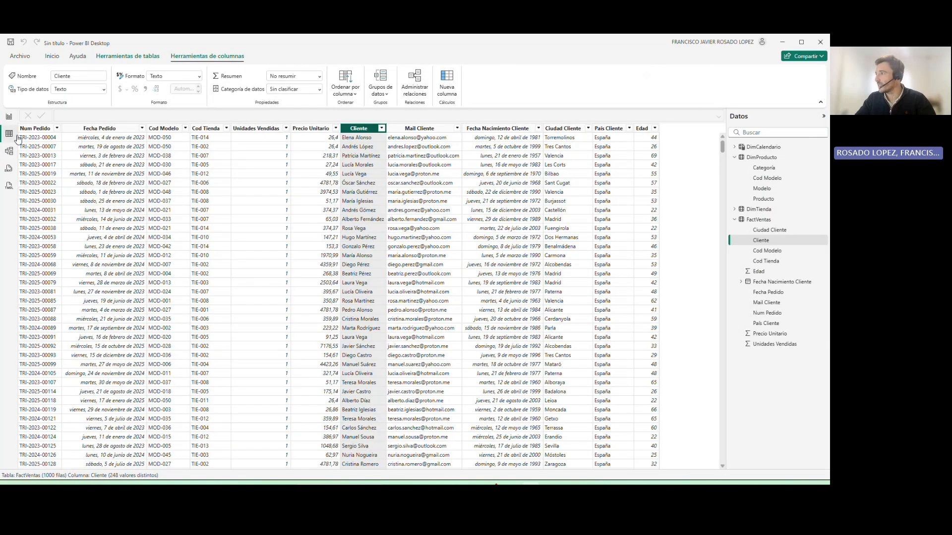
# Open the Power Query editor and duplicate the FactVentas query.
pyautogui.click(759, 219)
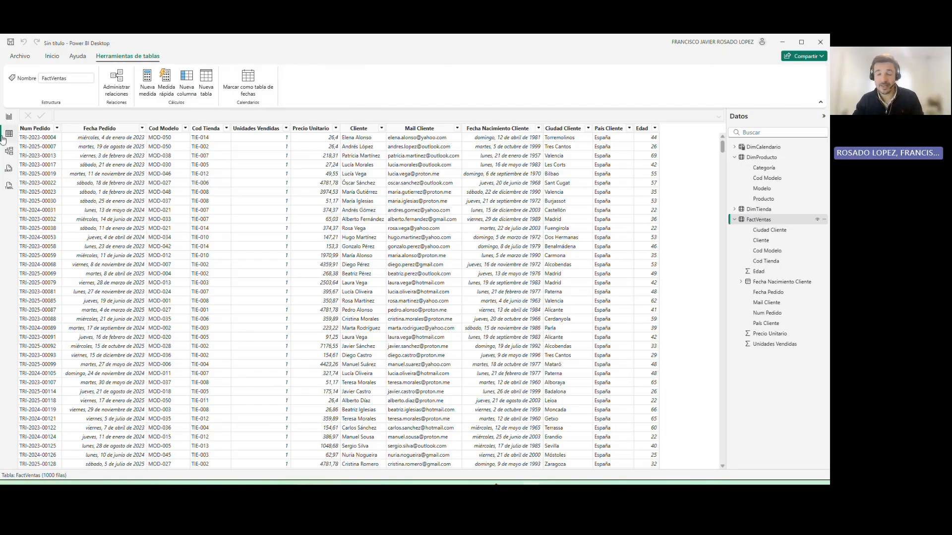
pyautogui.click(53, 59)
pyautogui.click(243, 92)
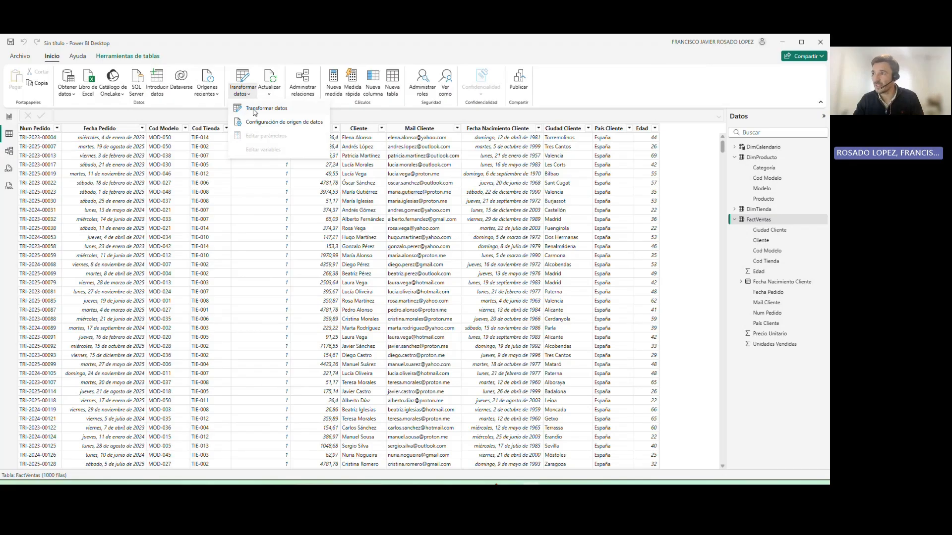
pyautogui.click(253, 110)
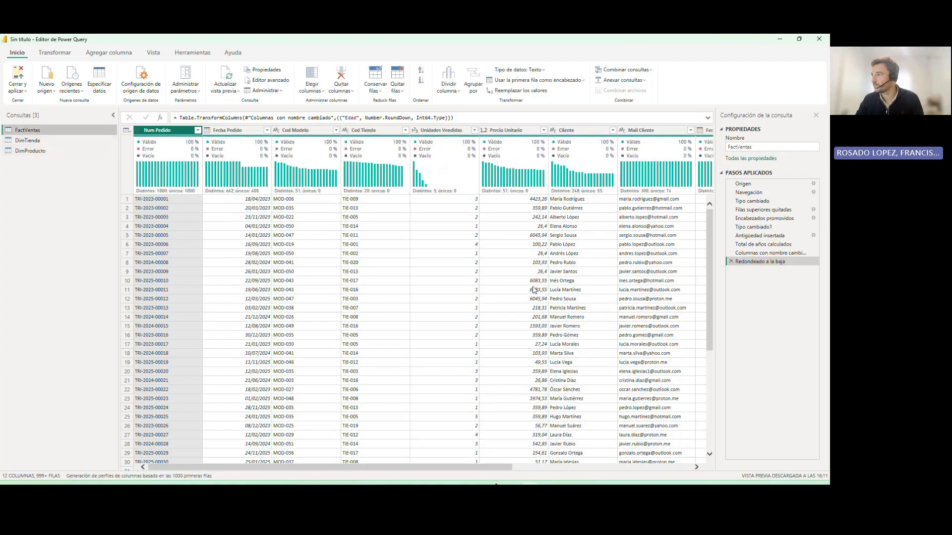
pyautogui.moveTo(376, 467); pyautogui.dragTo(326, 467)
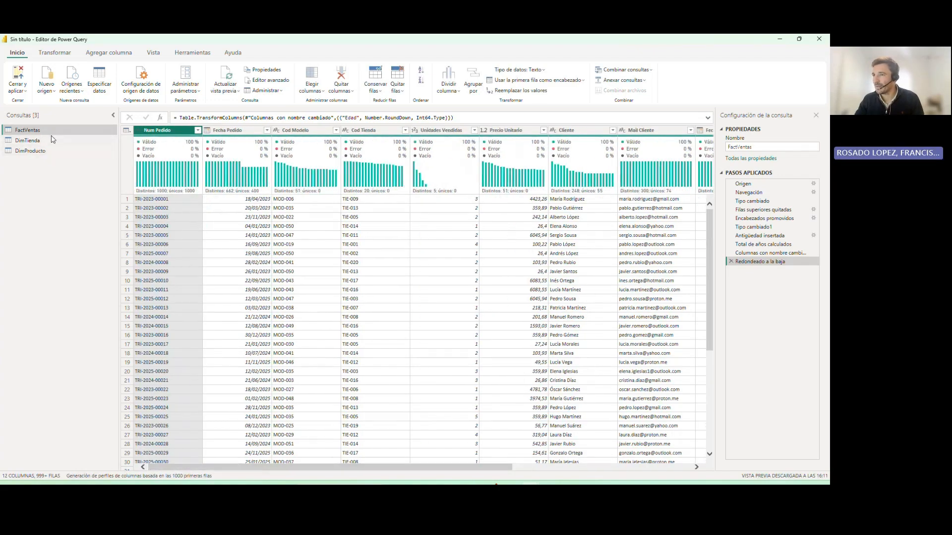
pyautogui.rightClick(28, 135)
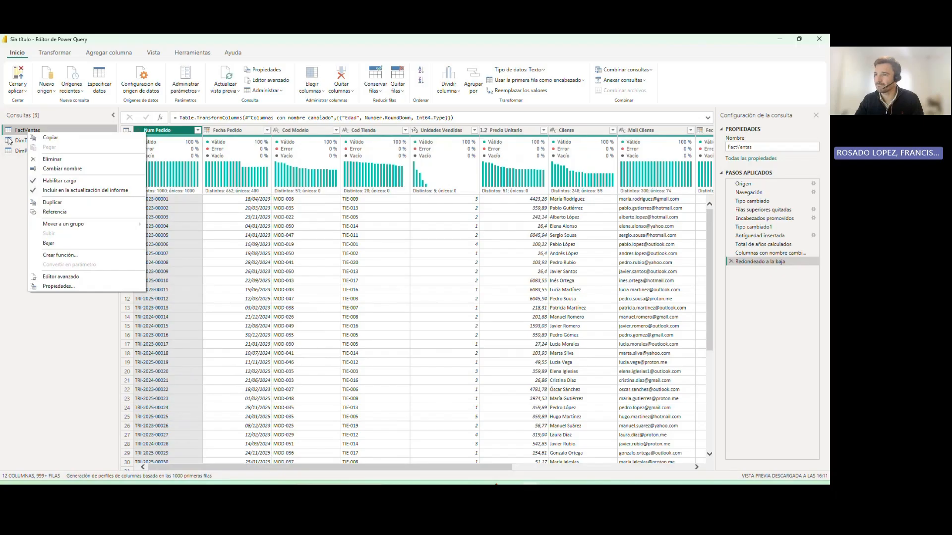
pyautogui.click(73, 205)
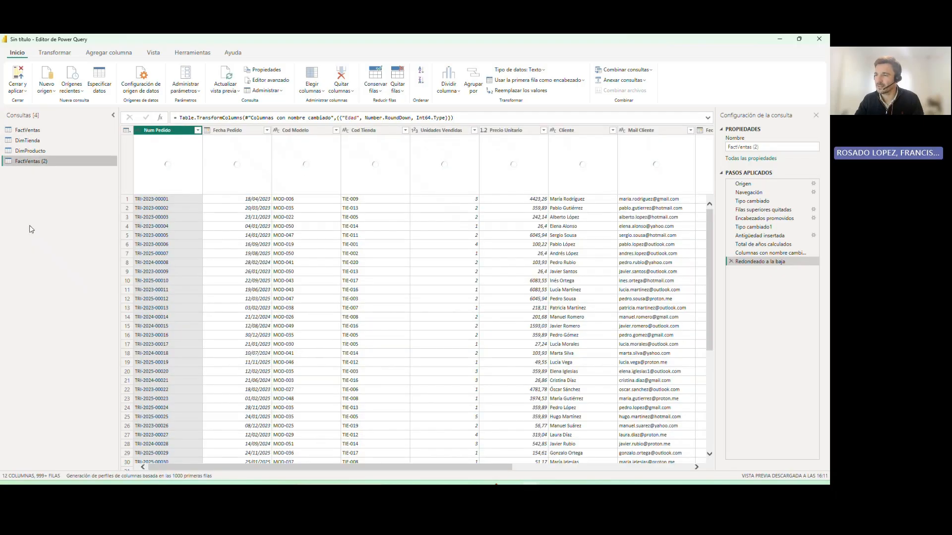
# In the duplicated query, keep only the columns from Cliente through Edad and remove all the others.
pyautogui.moveTo(250, 468); pyautogui.dragTo(337, 474)
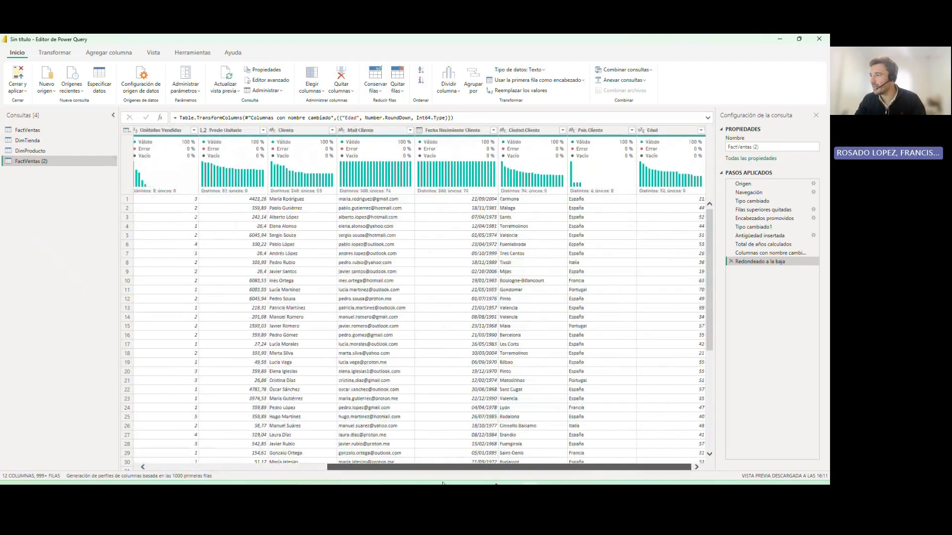
pyautogui.click(288, 131)
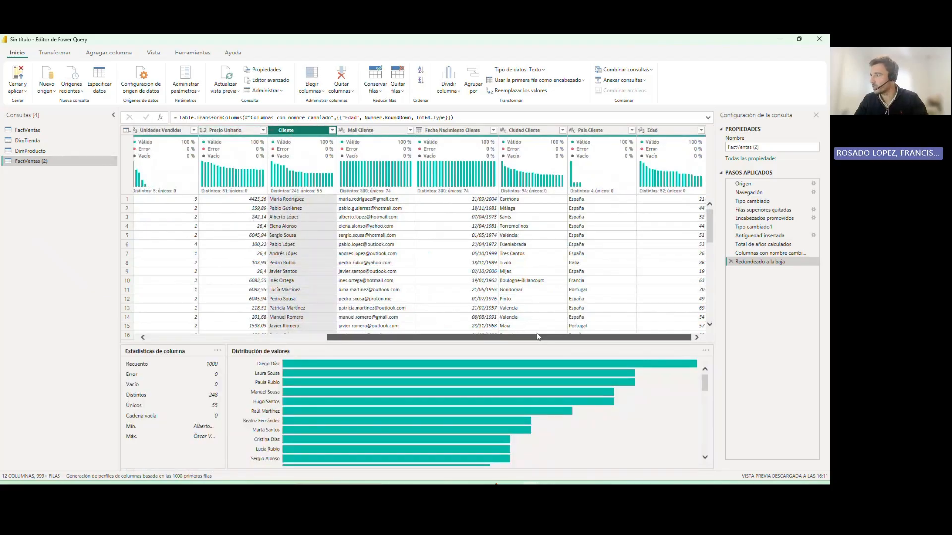
pyautogui.keyDown('shift'); pyautogui.click(664, 130); pyautogui.keyUp('shift')
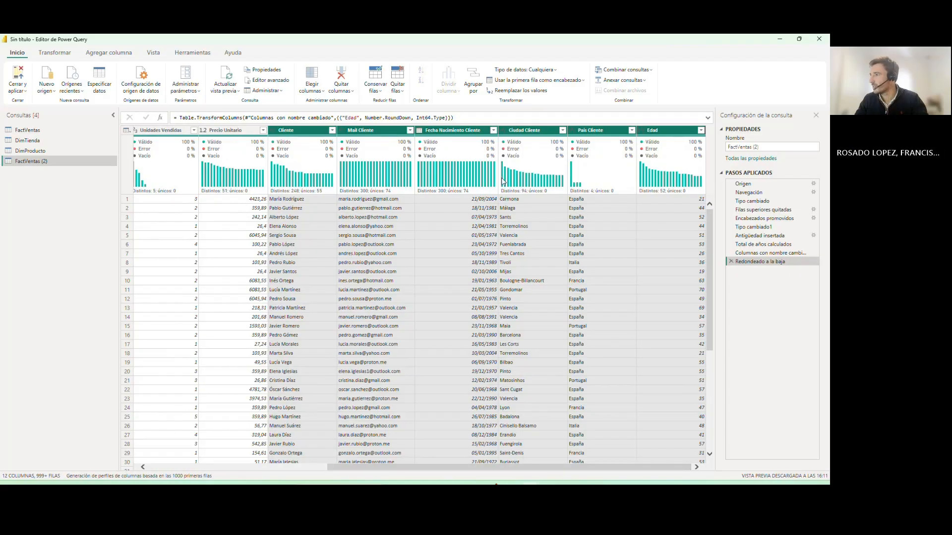
pyautogui.rightClick(456, 131)
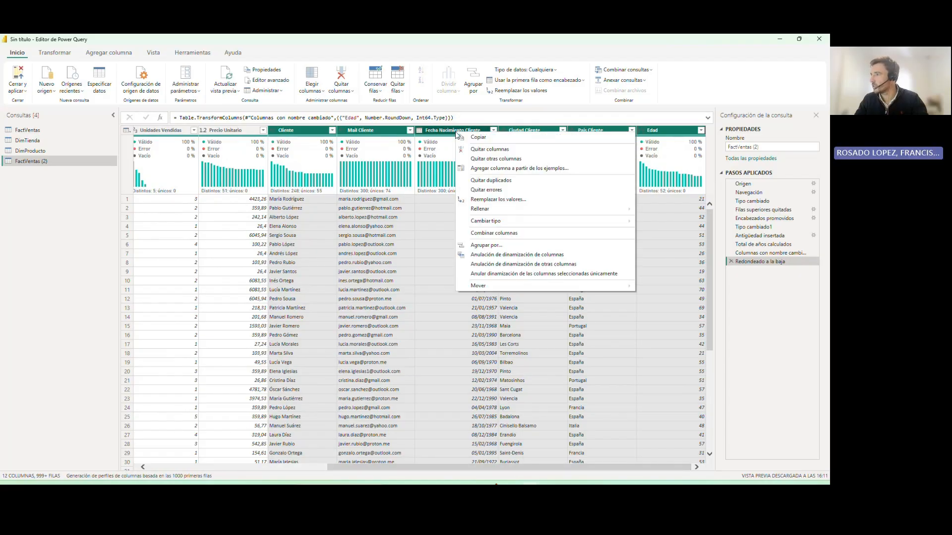
pyautogui.click(478, 160)
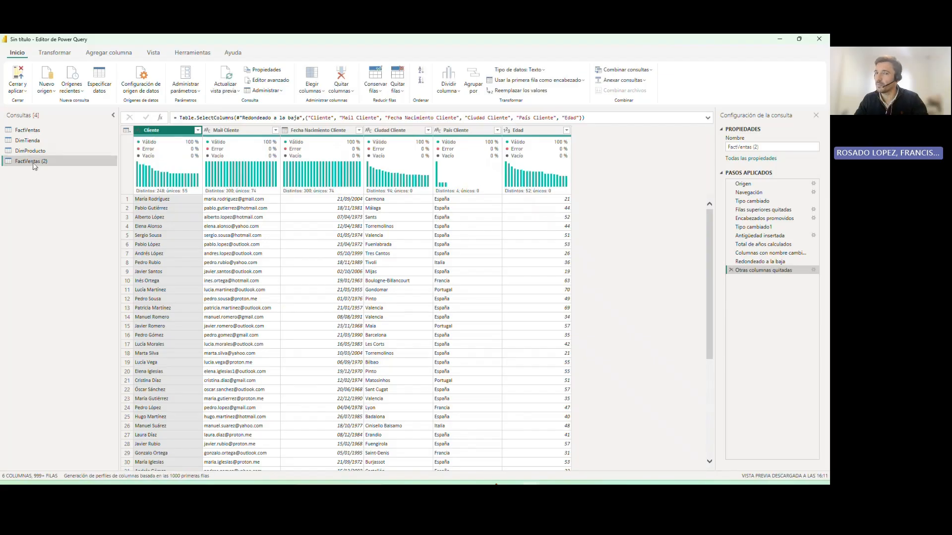
# Rename the duplicated FactVentas query as DimCliente.
pyautogui.doubleClick(38, 163)
pyautogui.write('Dim')
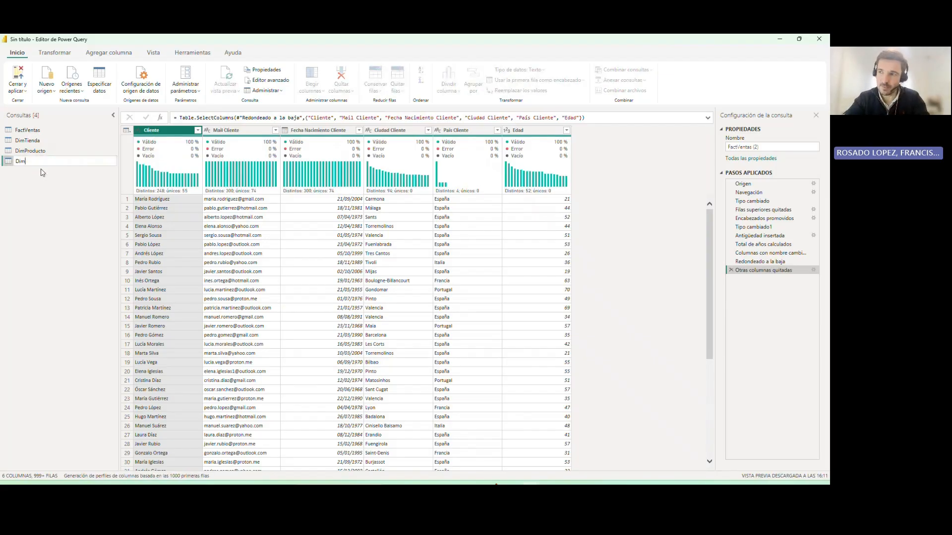
pyautogui.write('Clie')
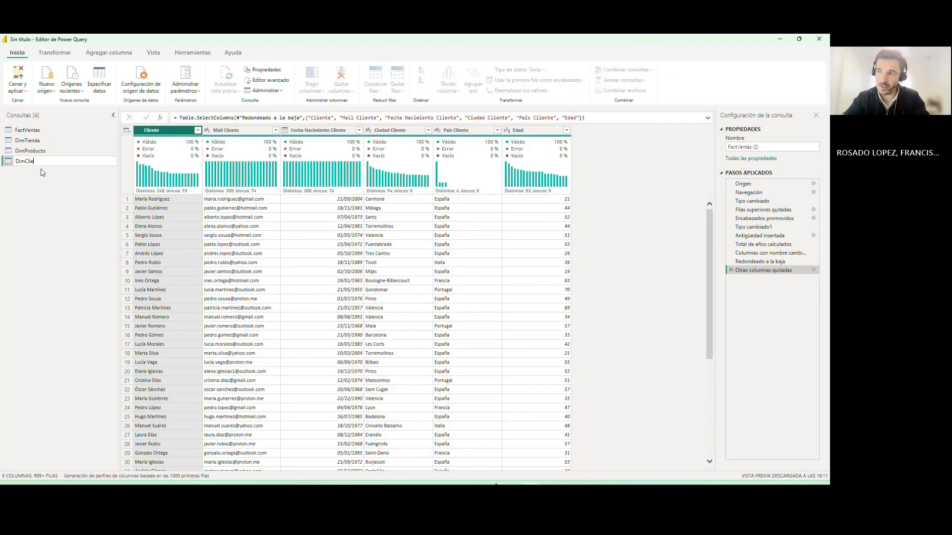
pyautogui.write('nte')
pyautogui.press('Return')
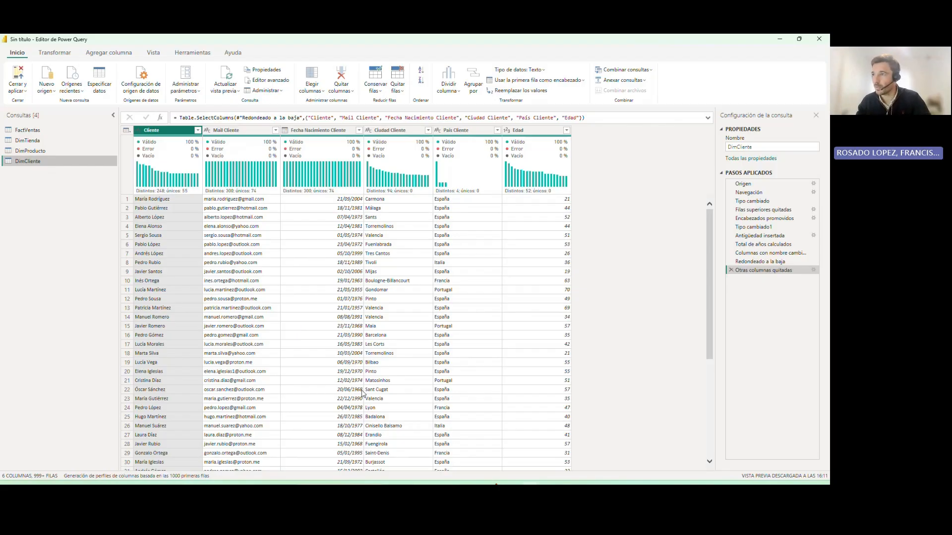
# Remove duplicate rows from DimCliente based on the Mail Cliente column.
pyautogui.moveTo(169, 152)
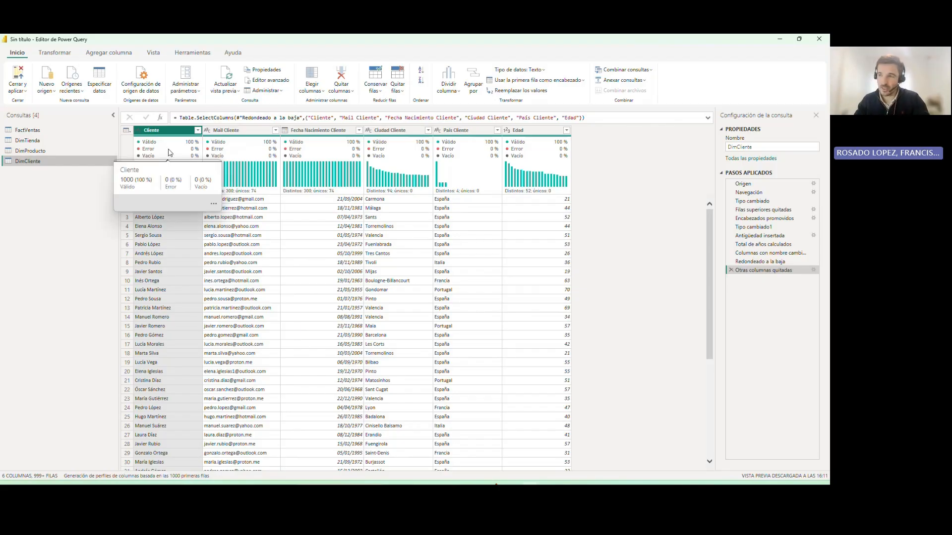
pyautogui.click(238, 130)
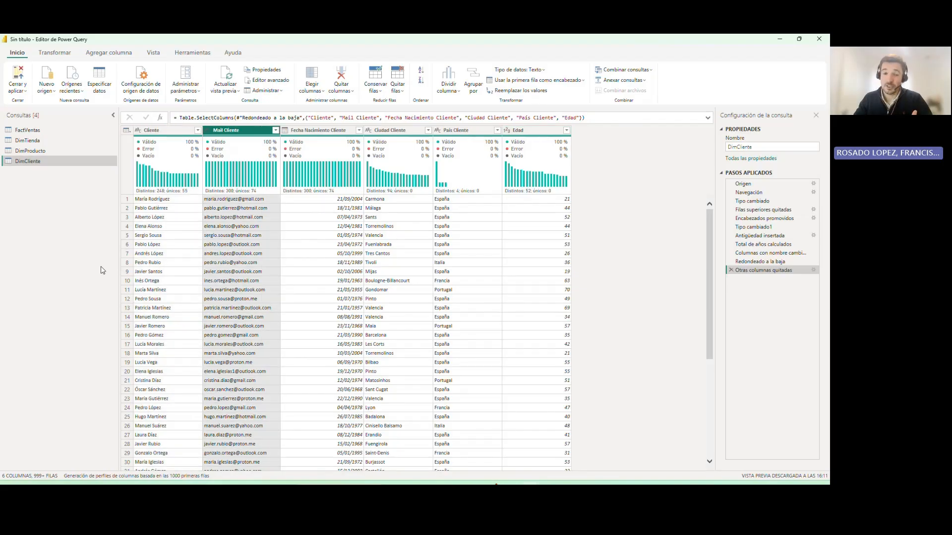
pyautogui.click(236, 131)
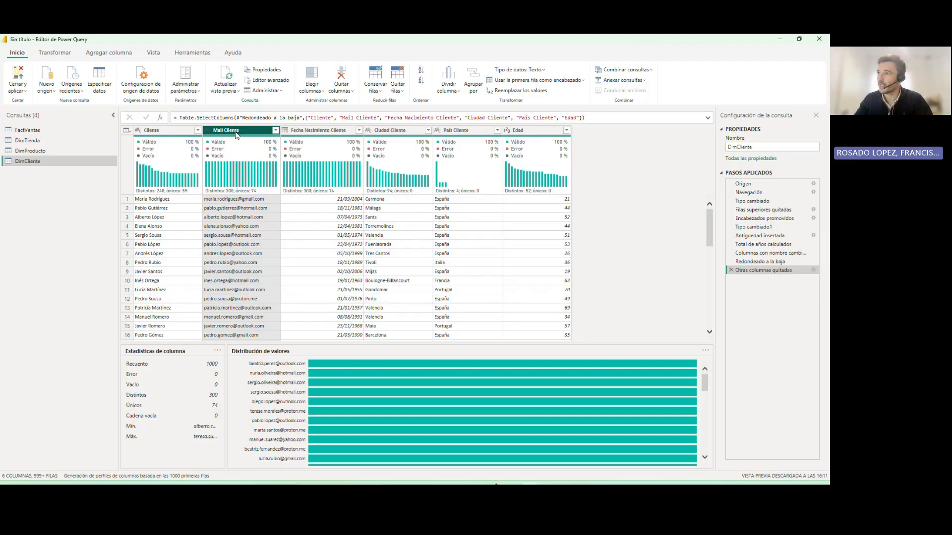
pyautogui.rightClick(236, 134)
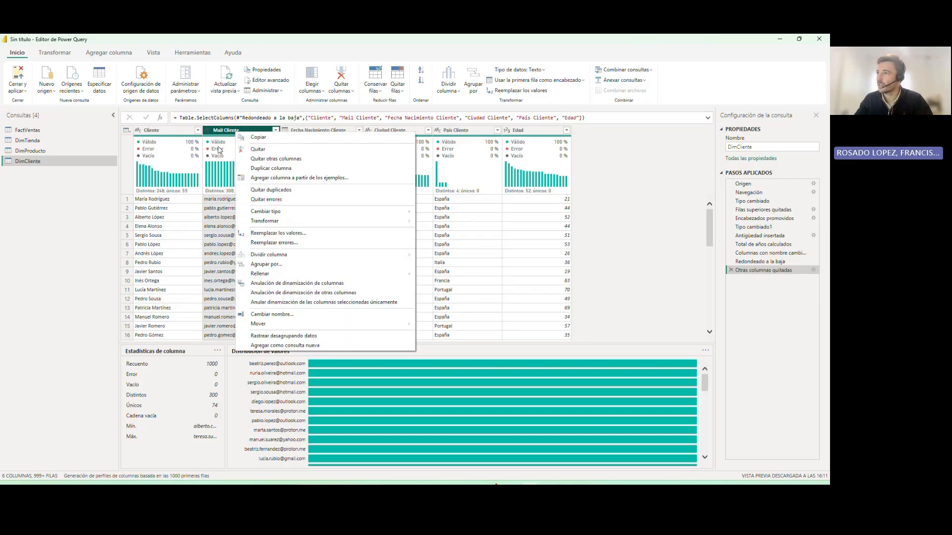
pyautogui.click(272, 190)
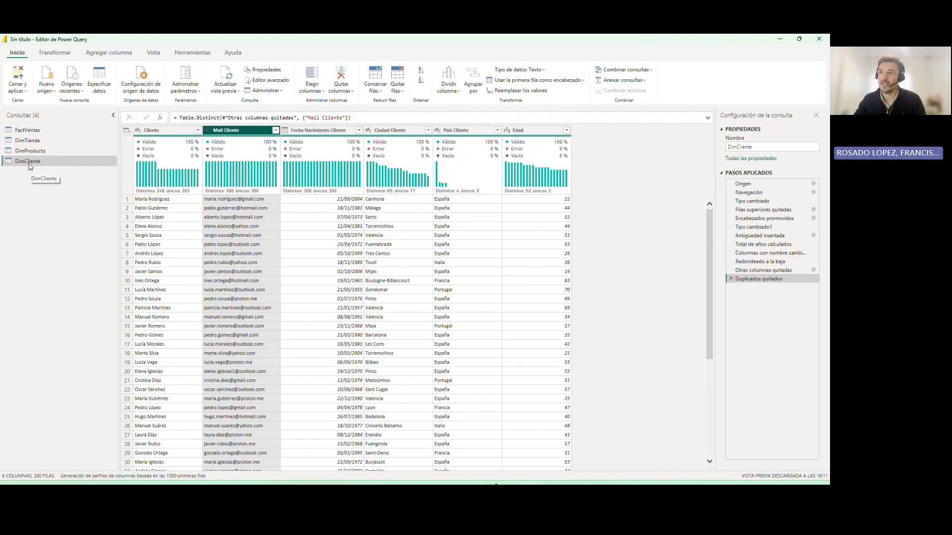
# Compare FactVentas with DimCliente, examining the Mail Cliente, Cod Modelo and Cod Tienda key columns and the customer columns in FactVentas.
pyautogui.click(25, 130)
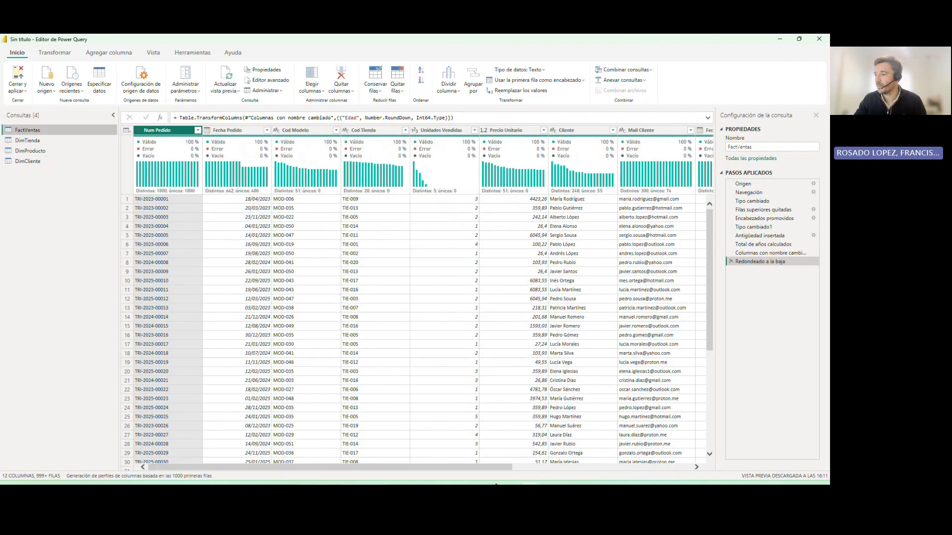
pyautogui.moveTo(263, 467); pyautogui.dragTo(445, 467)
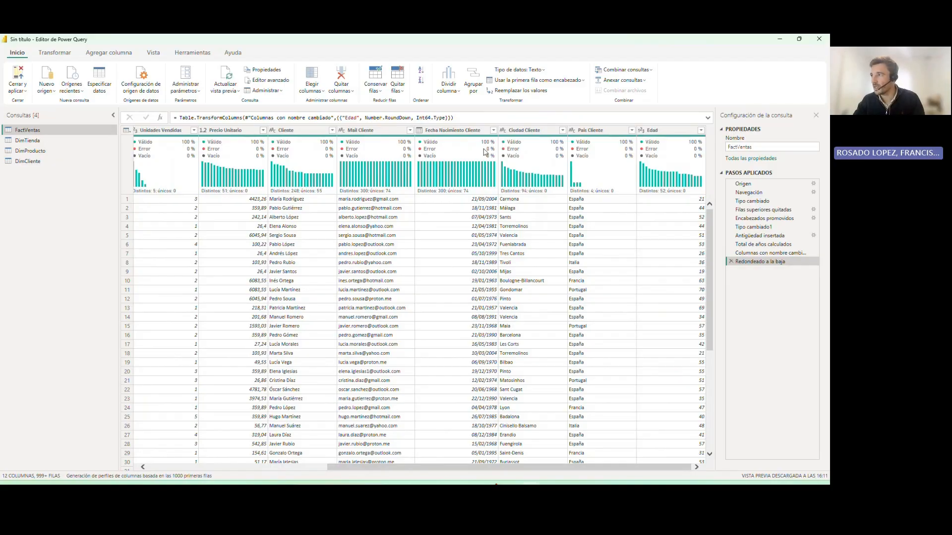
pyautogui.click(370, 132)
pyautogui.click(35, 161)
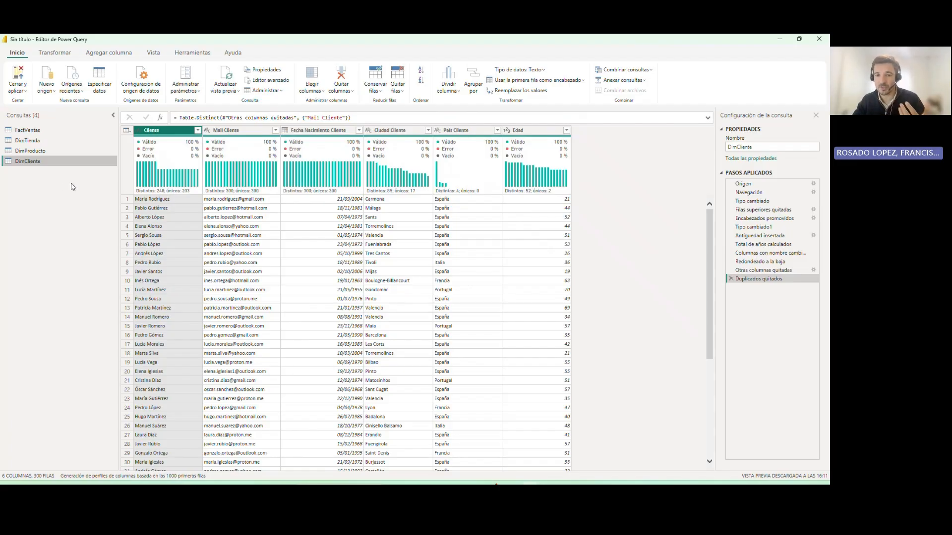
pyautogui.click(35, 130)
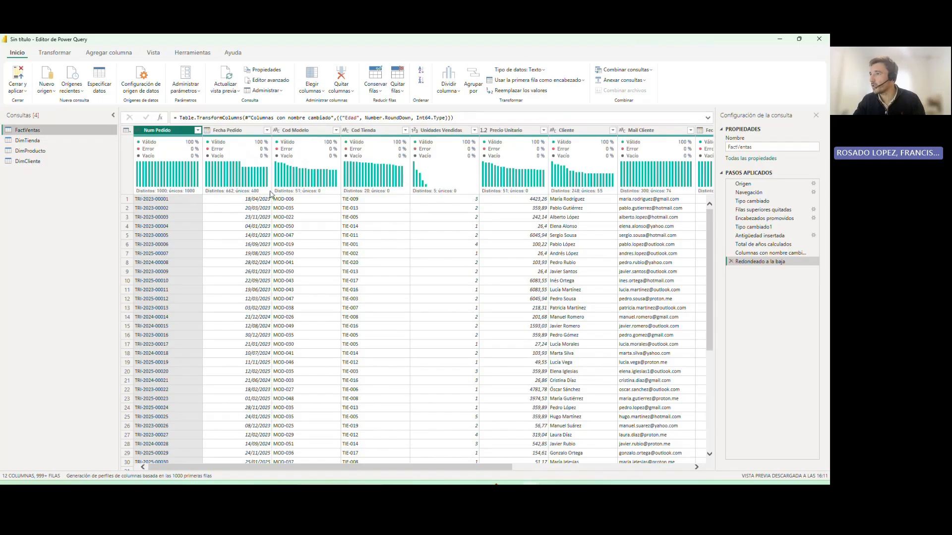
pyautogui.click(295, 131)
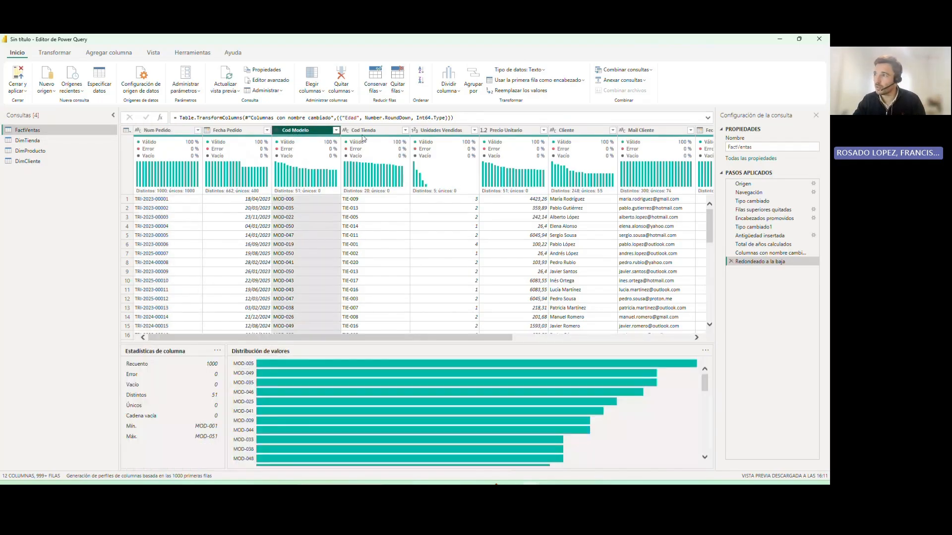
pyautogui.click(364, 131)
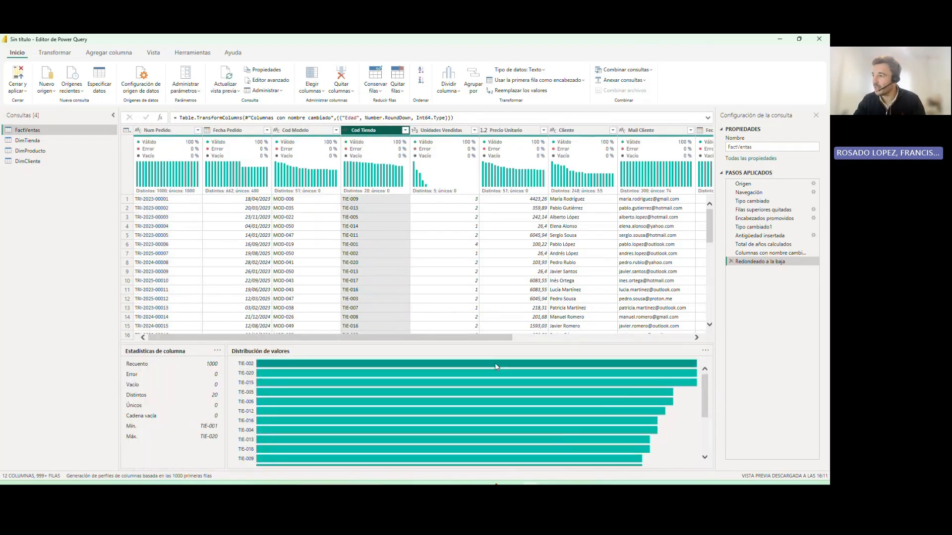
pyautogui.moveTo(436, 340); pyautogui.dragTo(639, 341)
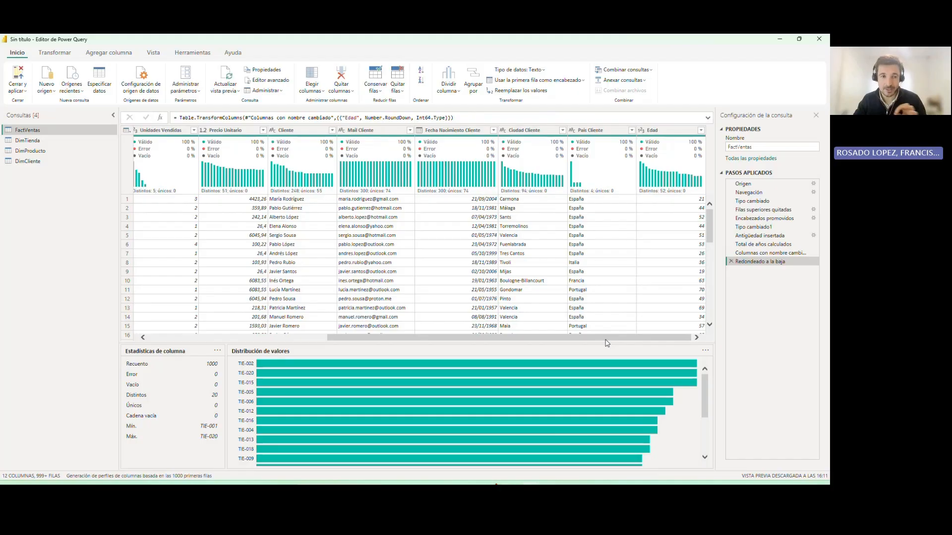
# Add an index column starting from 0 to the DimCliente query.
pyautogui.click(49, 162)
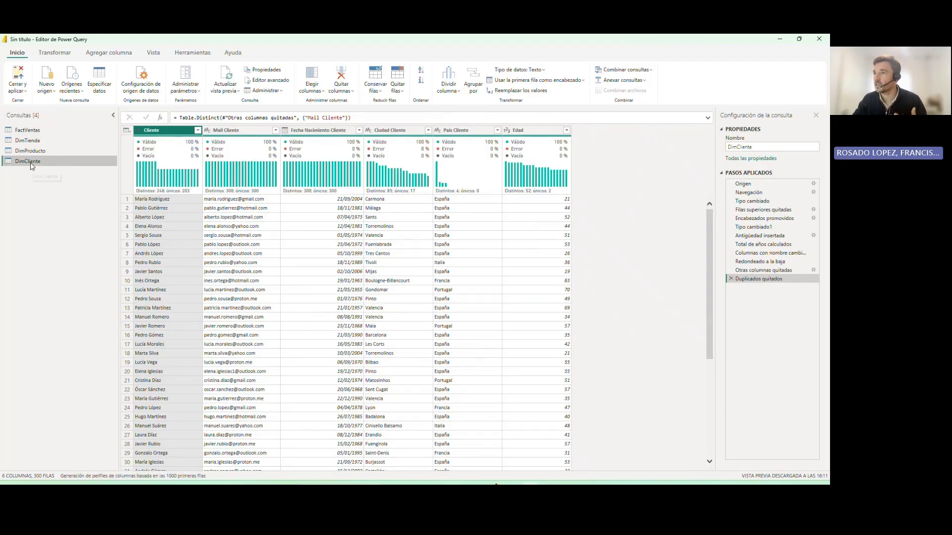
pyautogui.click(117, 55)
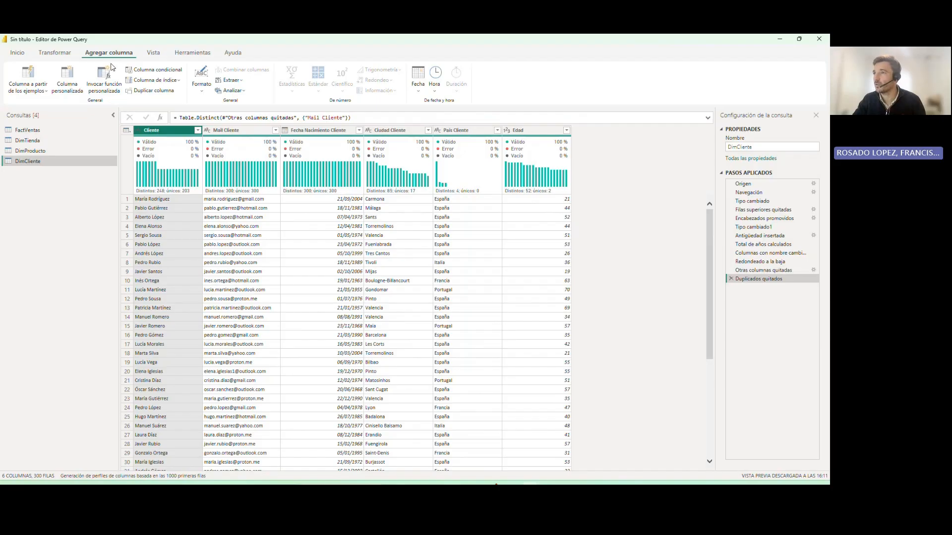
pyautogui.click(177, 81)
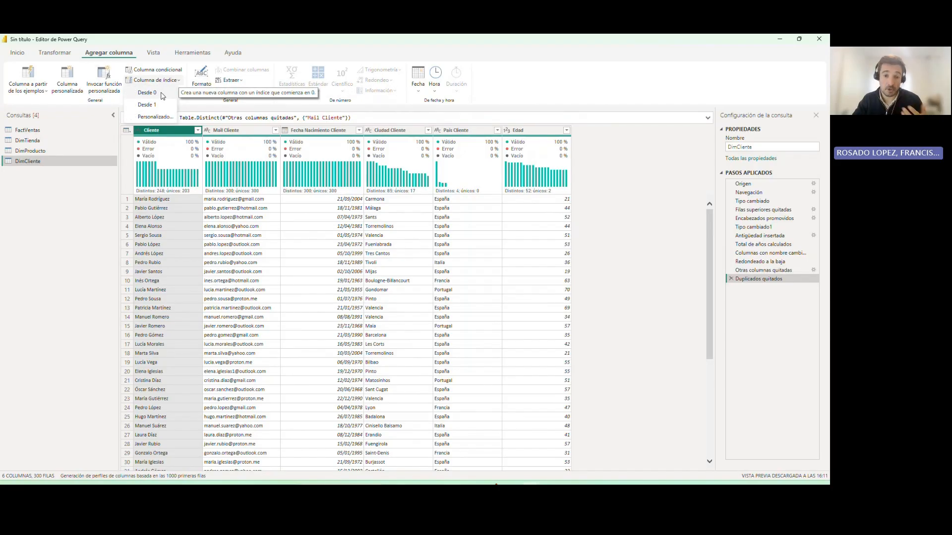
pyautogui.click(161, 93)
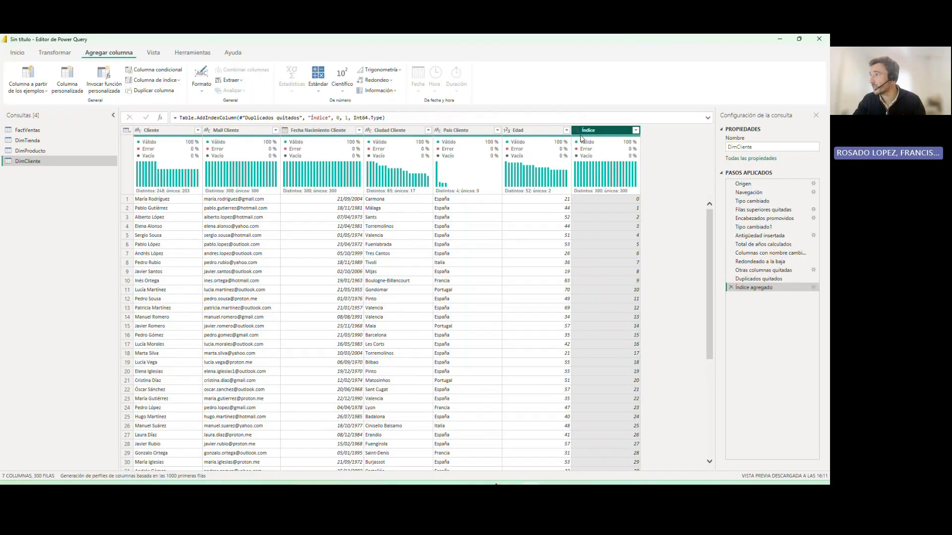
# Rename the new index column in DimCliente as CodCliente.
pyautogui.doubleClick(599, 129)
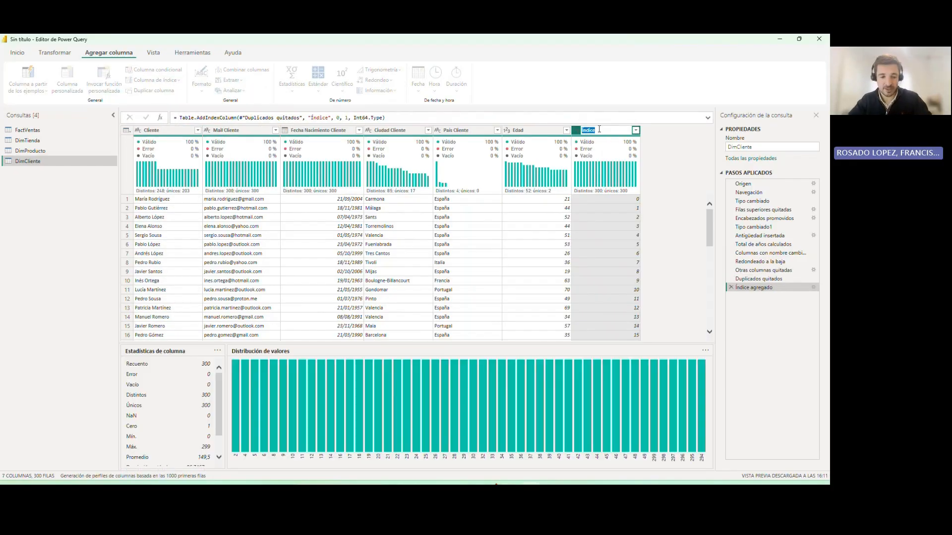
pyautogui.write('Cod')
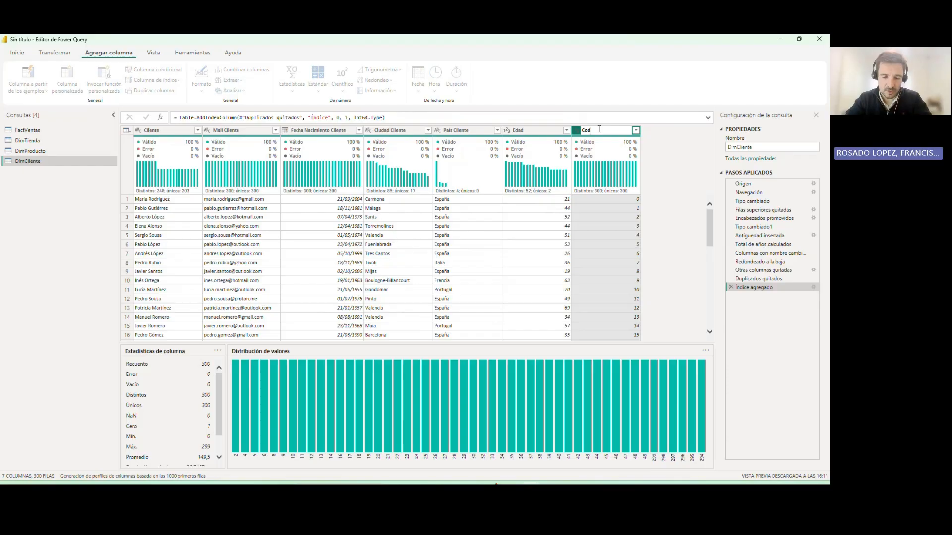
pyautogui.write('Cliente')
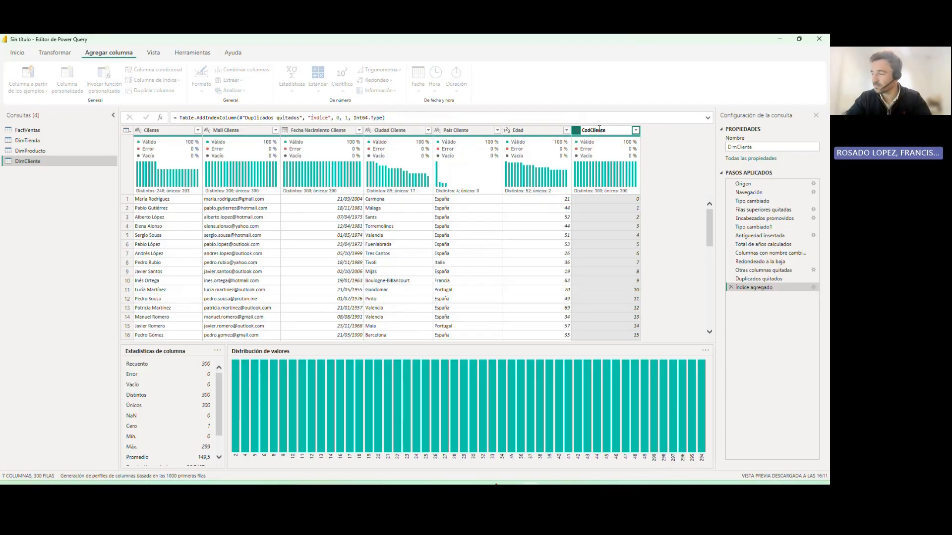
pyautogui.press('Return')
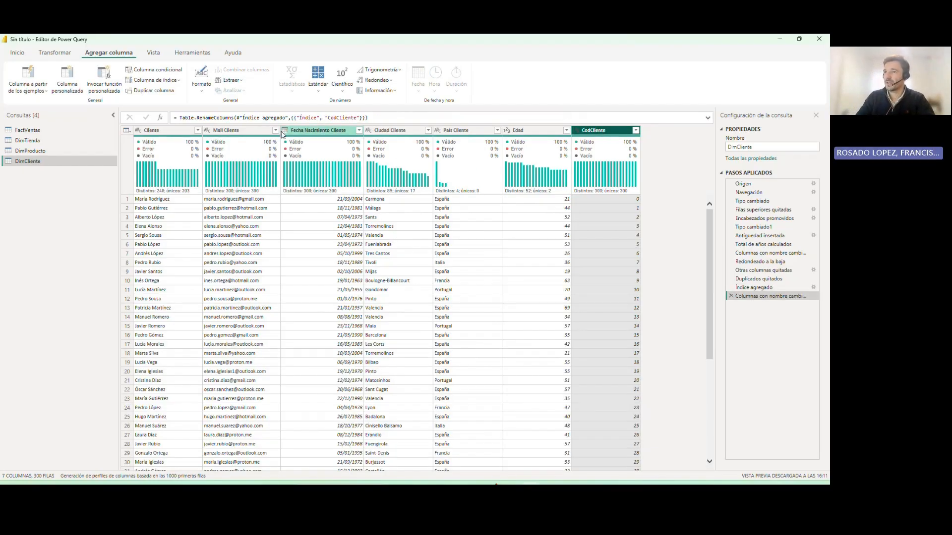
# Merge DimCliente into the existing FactVentas query with a left outer join, matching both tables on the Mail Cliente column.
pyautogui.click(56, 134)
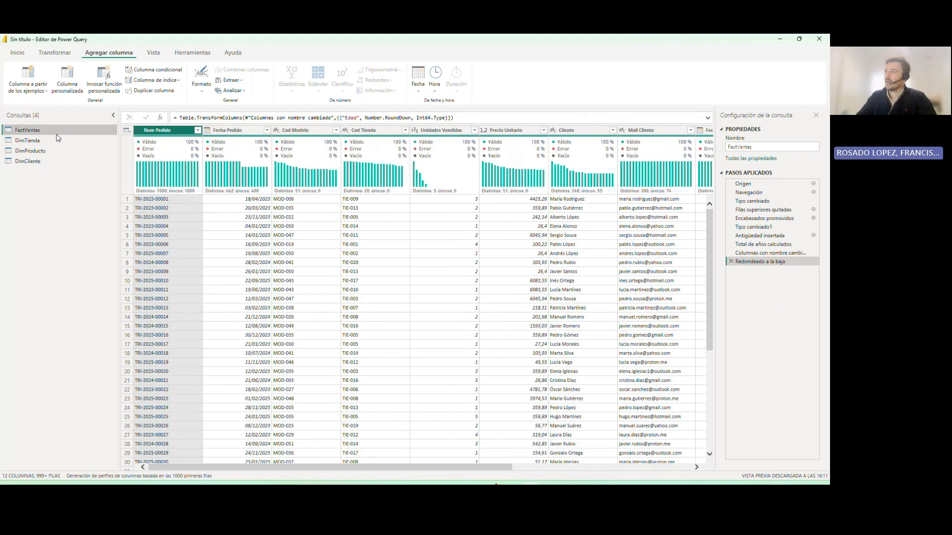
pyautogui.click(16, 56)
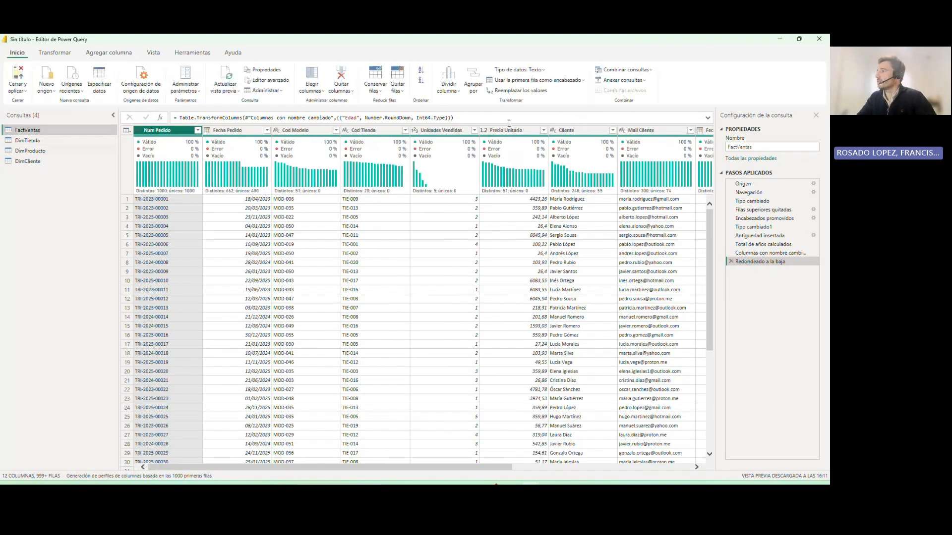
pyautogui.click(650, 70)
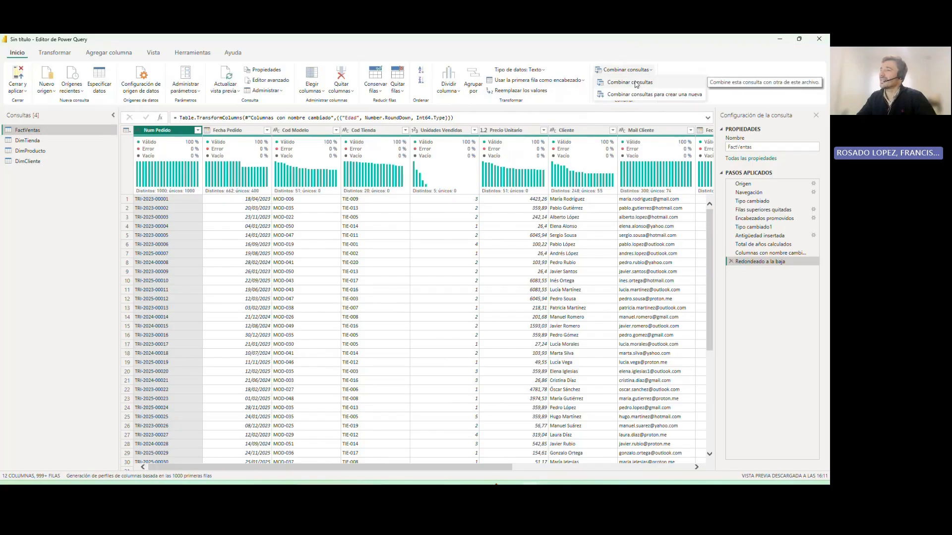
pyautogui.click(644, 81)
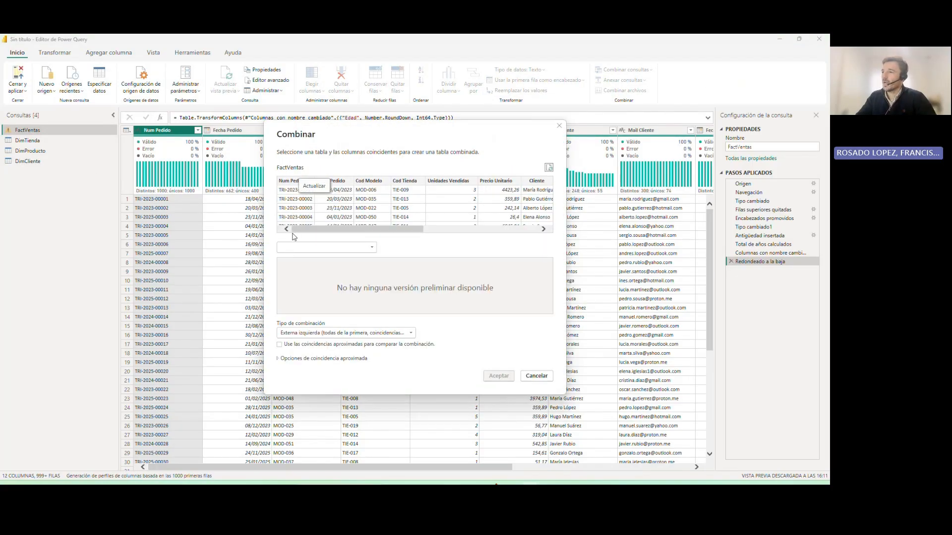
pyautogui.click(303, 247)
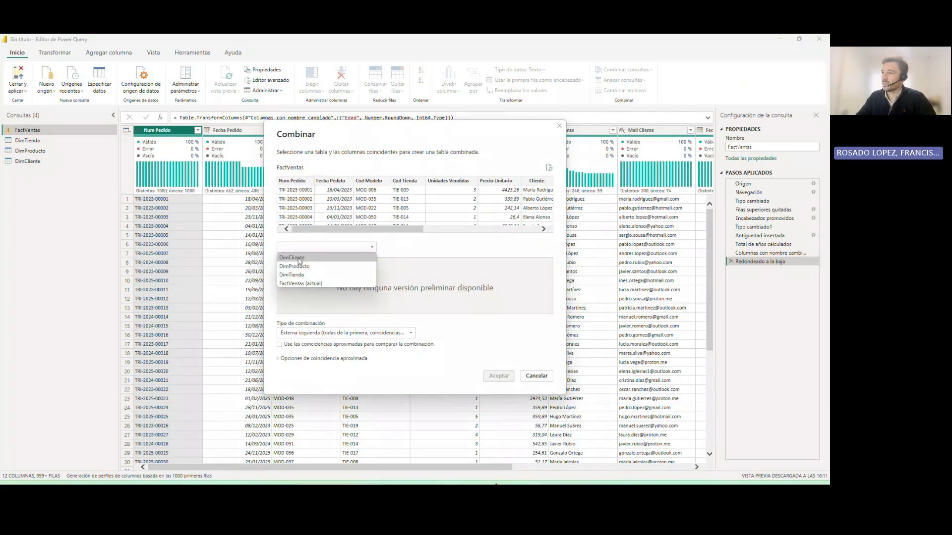
pyautogui.click(296, 259)
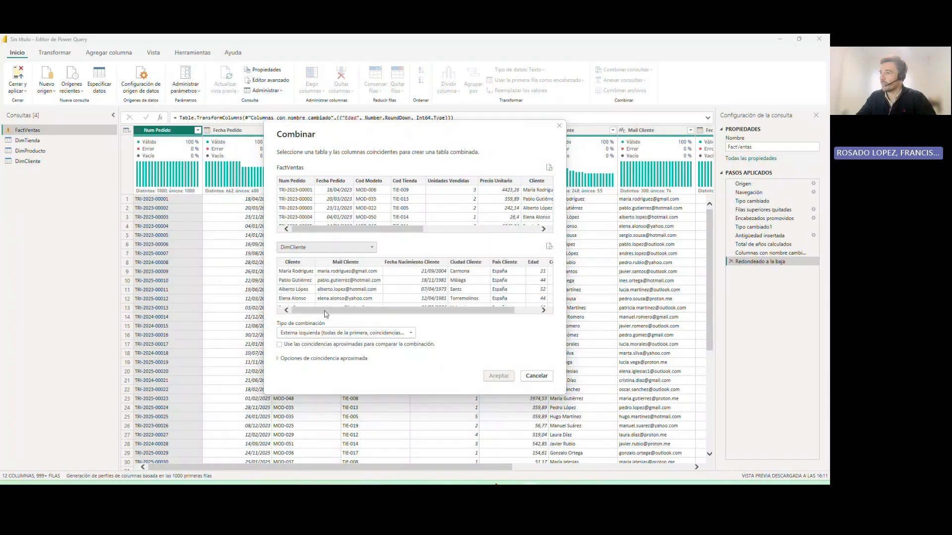
pyautogui.moveTo(325, 312); pyautogui.dragTo(292, 316)
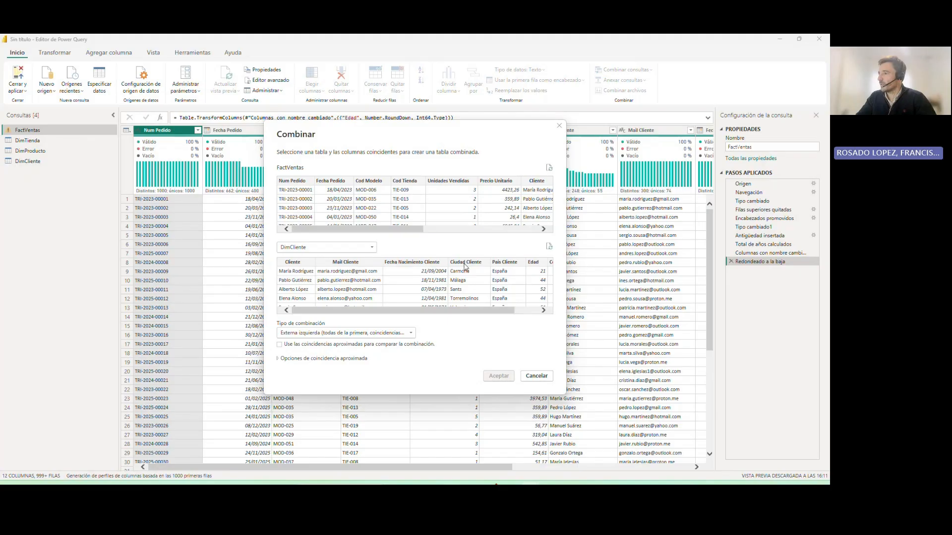
pyautogui.moveTo(387, 229); pyautogui.dragTo(483, 229)
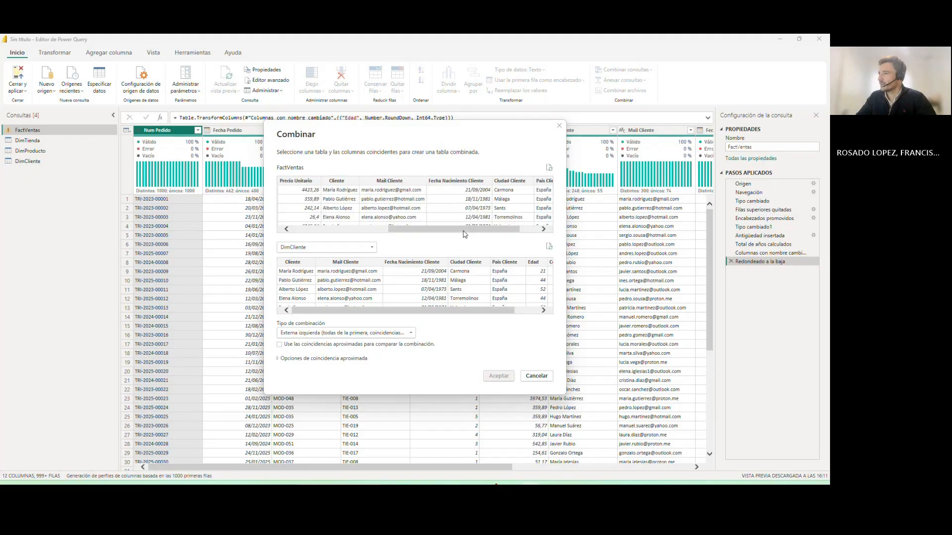
pyautogui.click(384, 187)
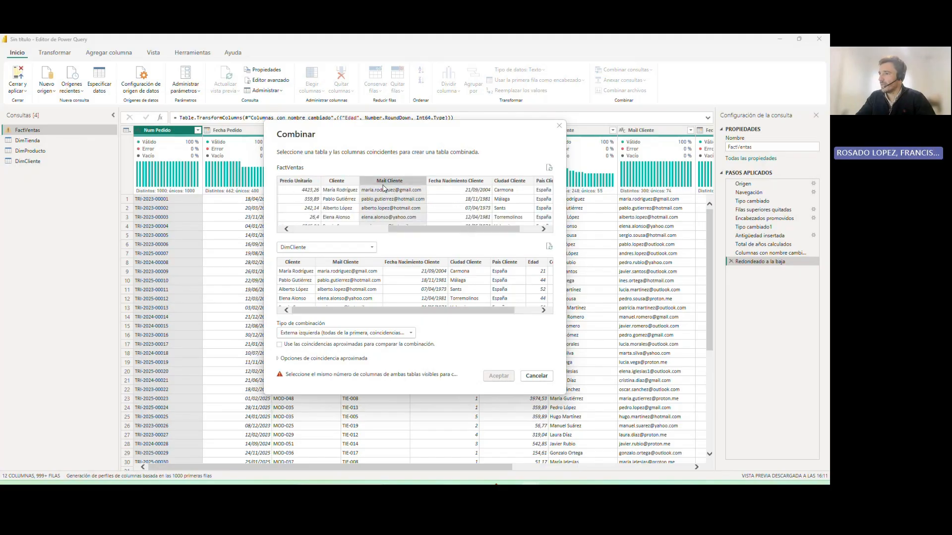
pyautogui.click(346, 263)
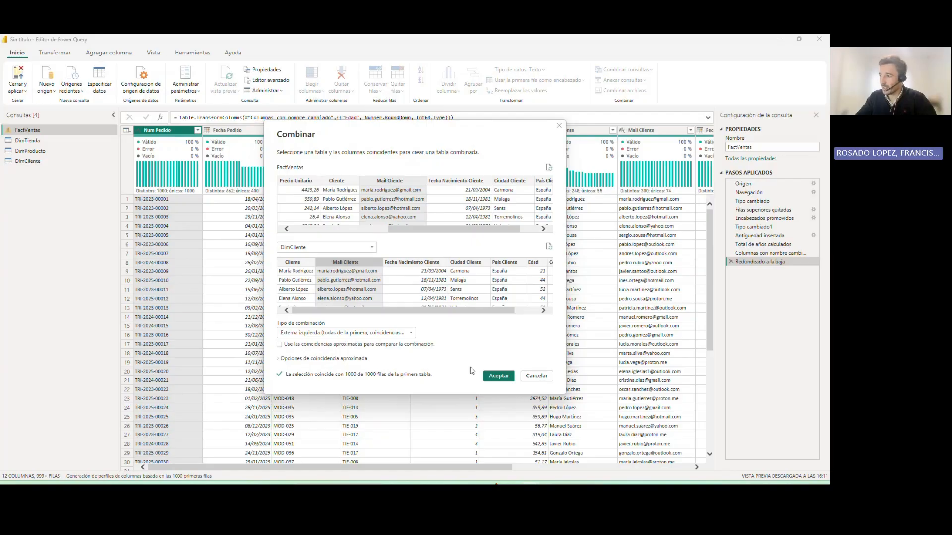
pyautogui.click(499, 378)
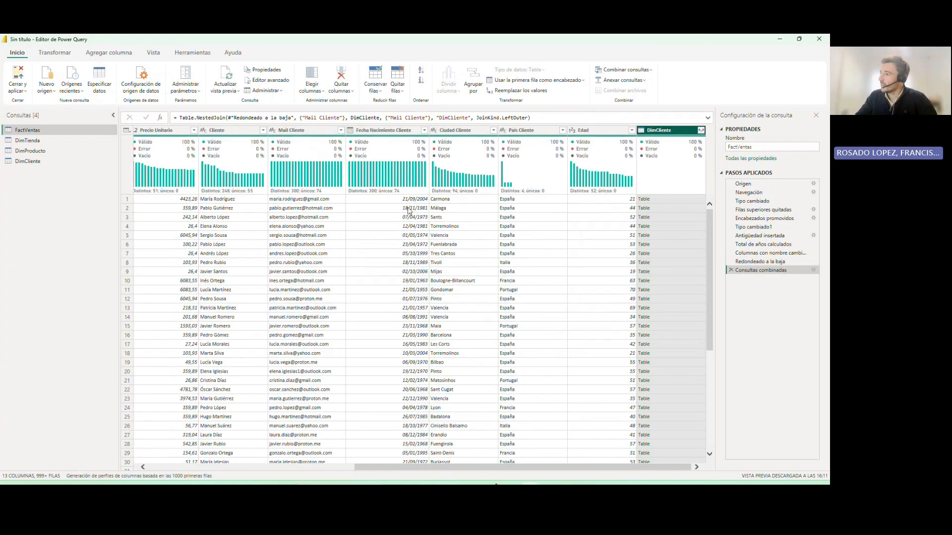
# Expand the merged DimCliente column in FactVentas to only CodCliente, without the original column name as prefix.
pyautogui.click(700, 130)
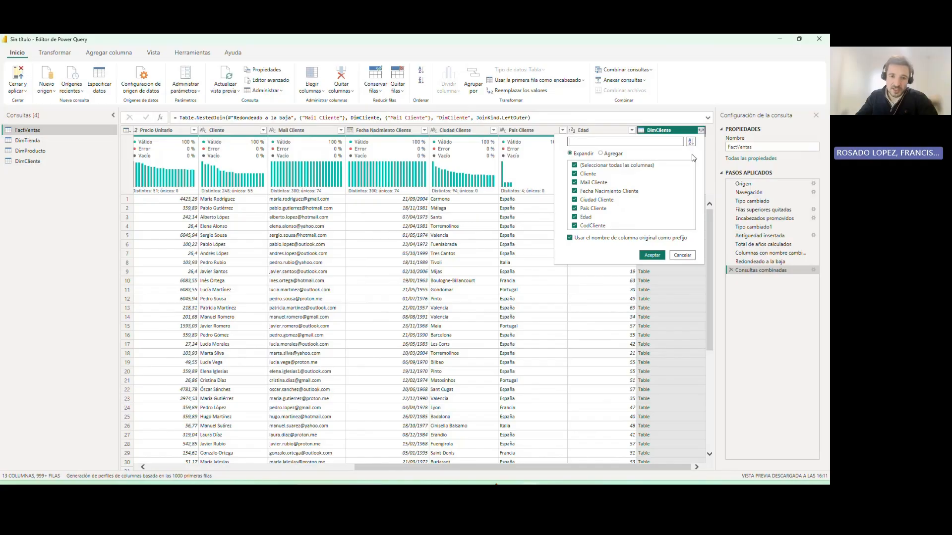
pyautogui.click(601, 239)
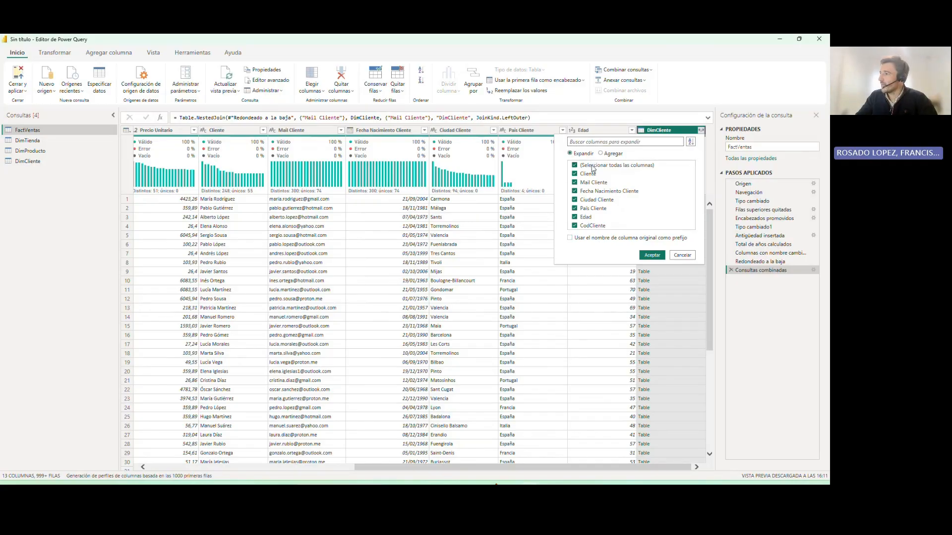
pyautogui.click(593, 168)
pyautogui.click(595, 226)
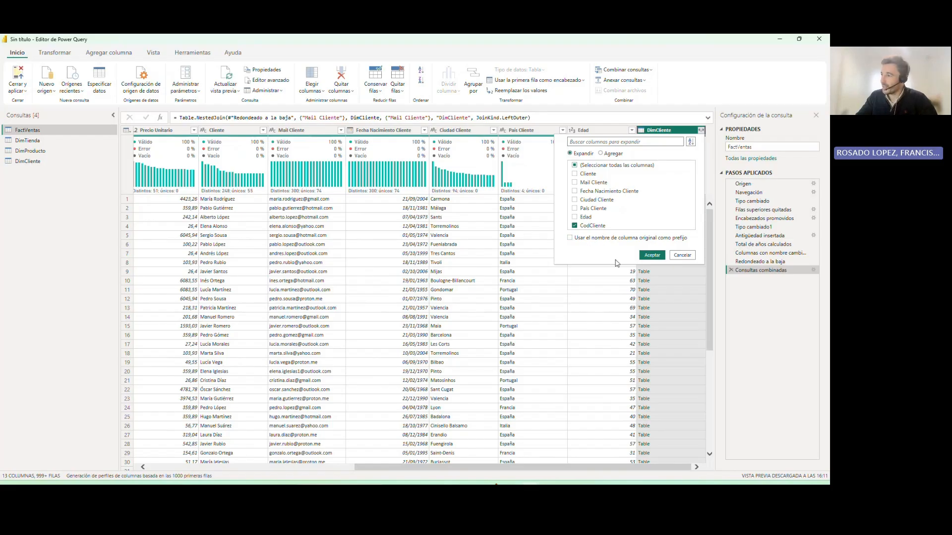
pyautogui.click(652, 257)
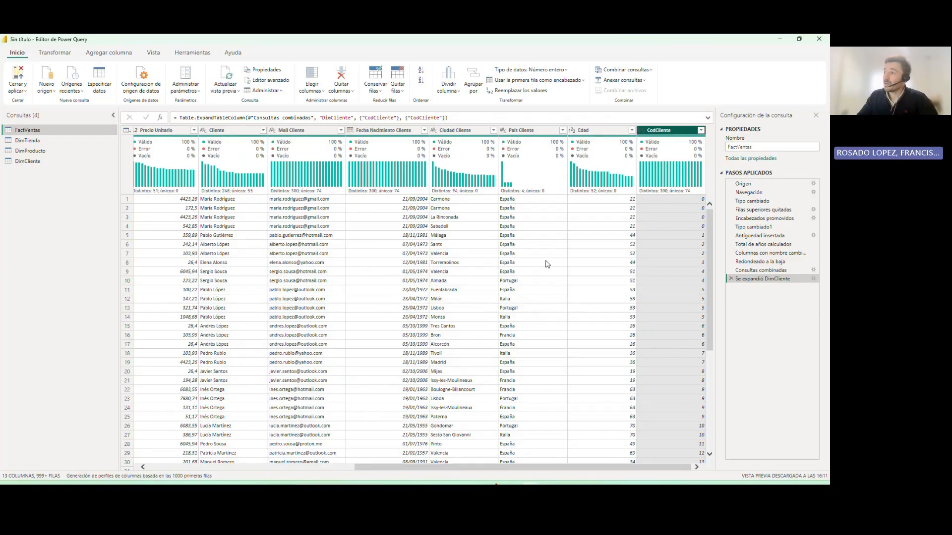
# Remove the Cliente, Mail Cliente, Fecha Nacimiento Cliente, Ciudad Cliente, País Cliente and Edad columns from the FactVentas query.
pyautogui.click(44, 161)
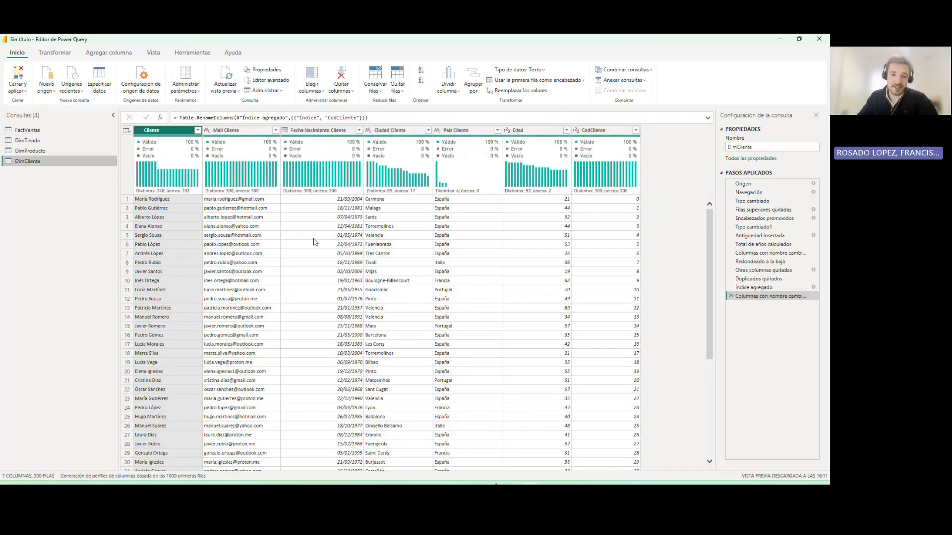
pyautogui.click(34, 132)
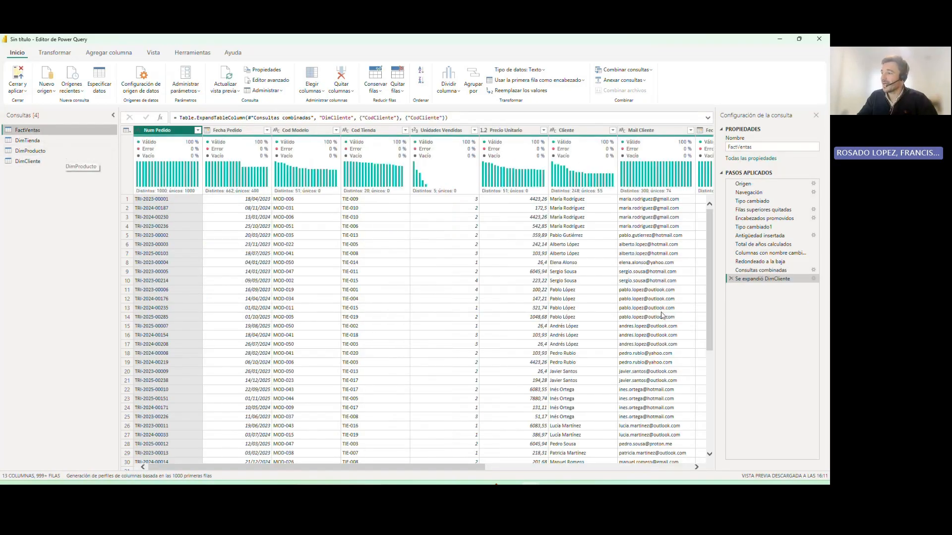
pyautogui.moveTo(475, 467); pyautogui.dragTo(678, 472)
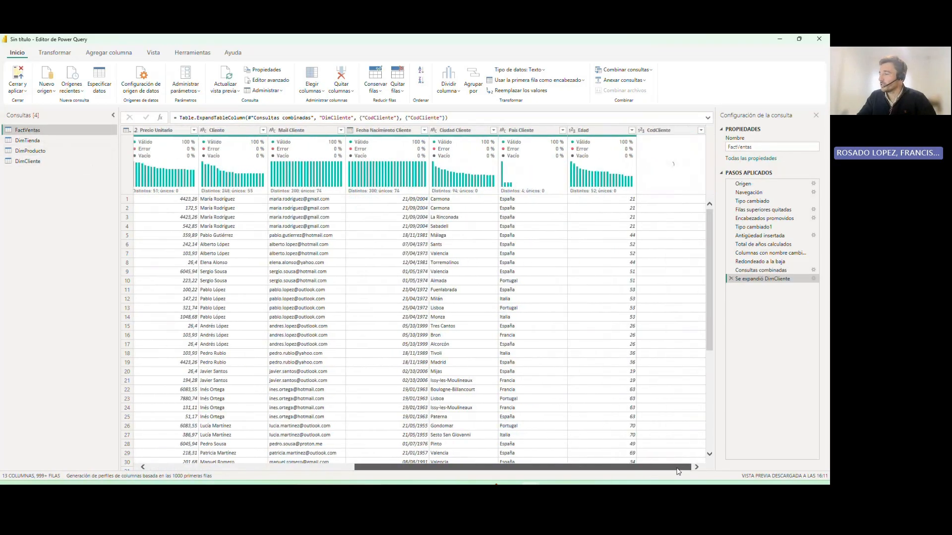
pyautogui.click(224, 130)
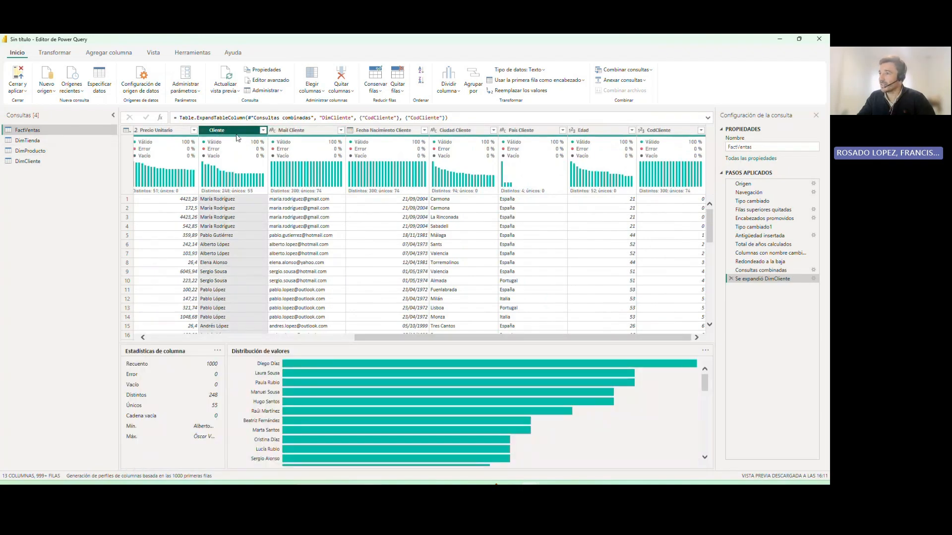
pyautogui.keyDown('ctrl'); pyautogui.click(293, 130); pyautogui.keyUp('ctrl')
pyautogui.keyDown('ctrl'); pyautogui.click(378, 132); pyautogui.keyUp('ctrl')
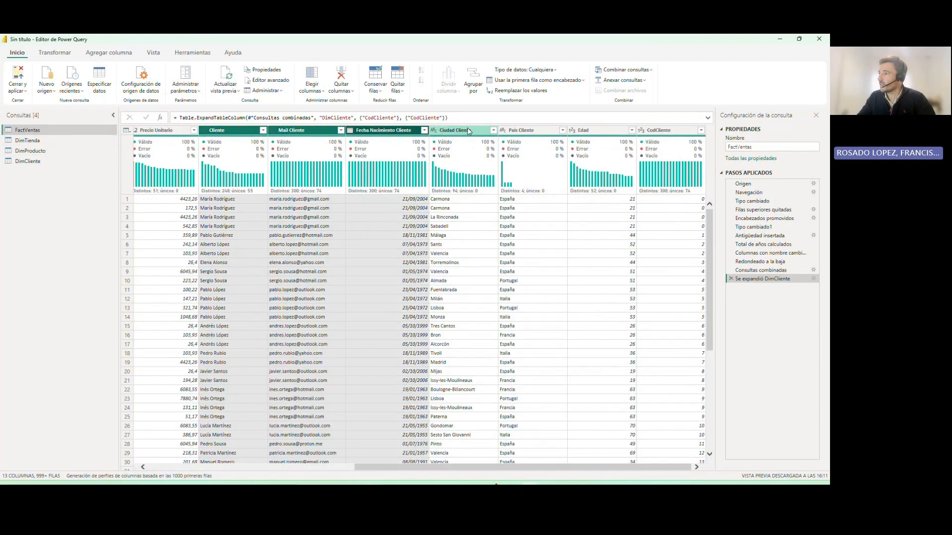
pyautogui.keyDown('ctrl'); pyautogui.click(467, 132); pyautogui.keyUp('ctrl')
pyautogui.keyDown('ctrl'); pyautogui.click(529, 133); pyautogui.keyUp('ctrl')
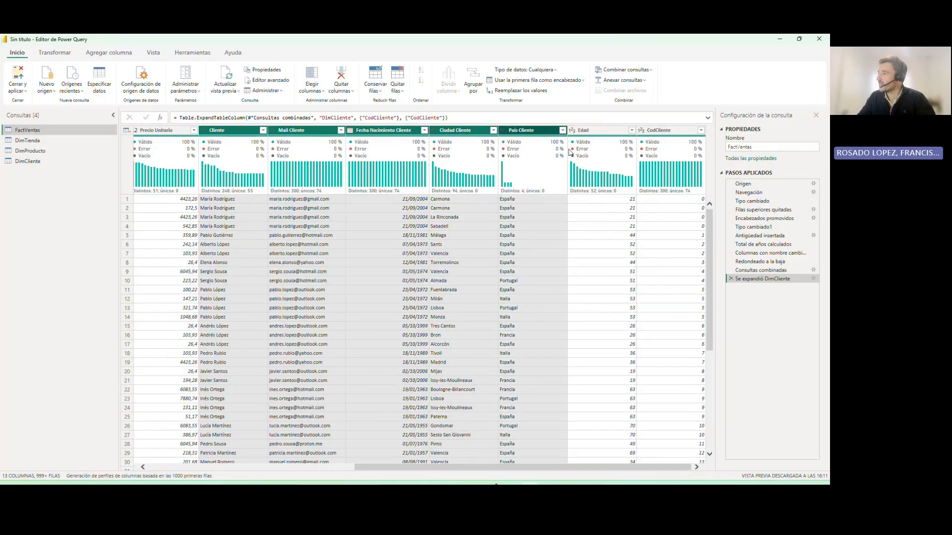
pyautogui.keyDown('ctrl'); pyautogui.click(594, 137); pyautogui.keyUp('ctrl')
pyautogui.rightClick(588, 132)
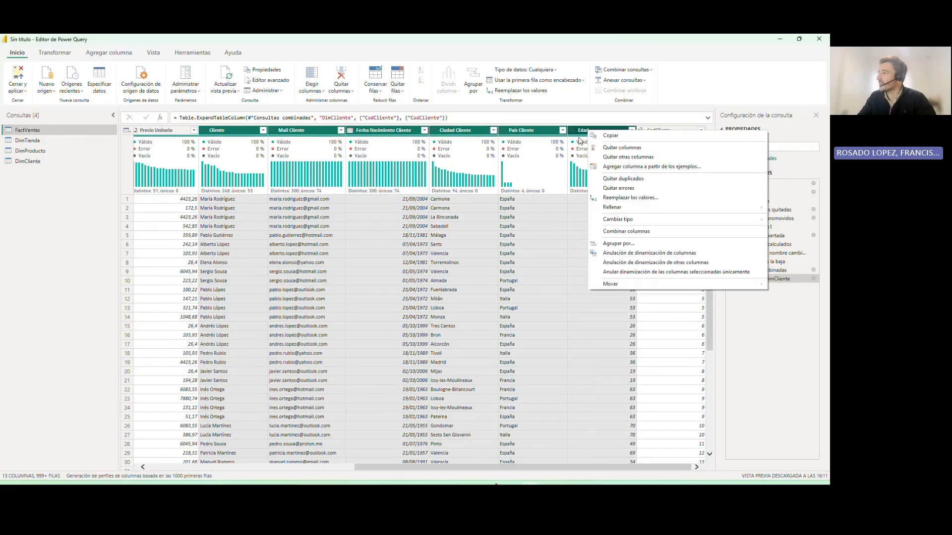
pyautogui.click(625, 151)
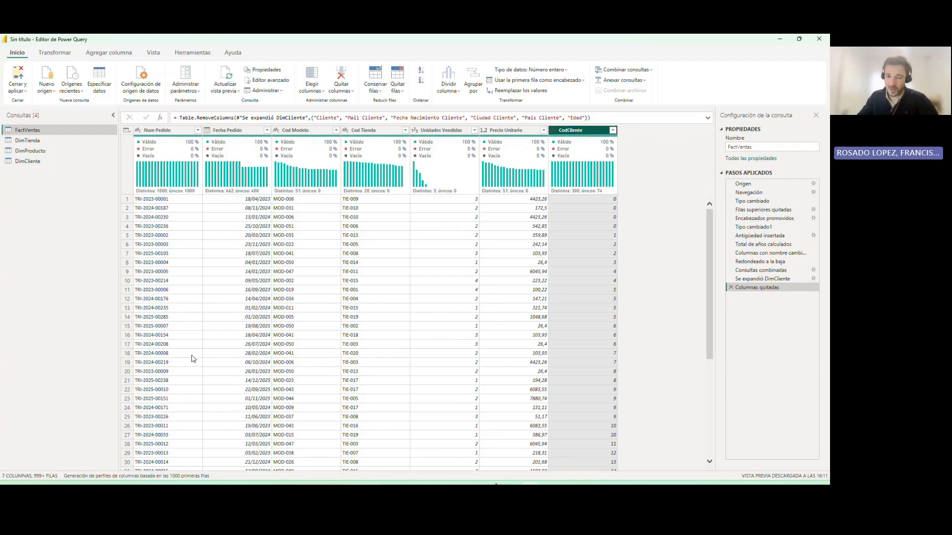
pyautogui.click(154, 130)
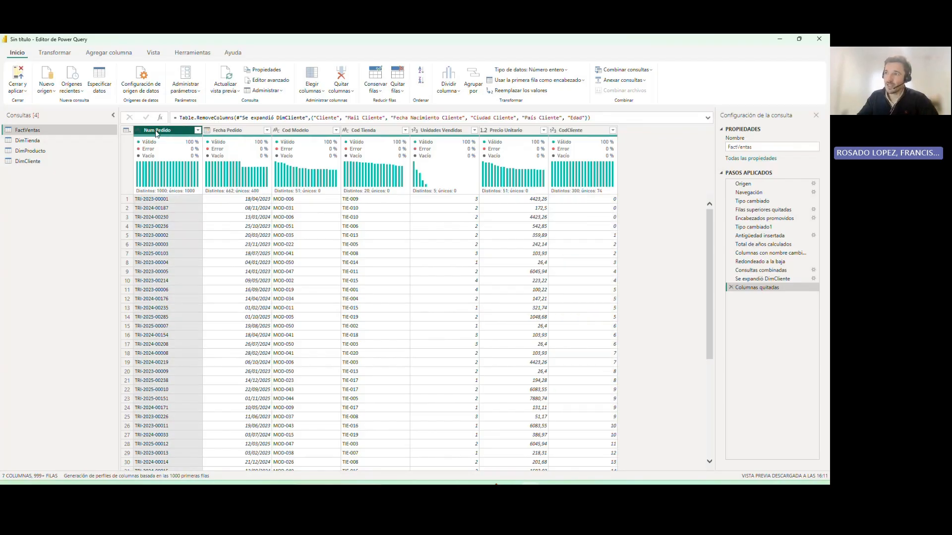
pyautogui.click(237, 131)
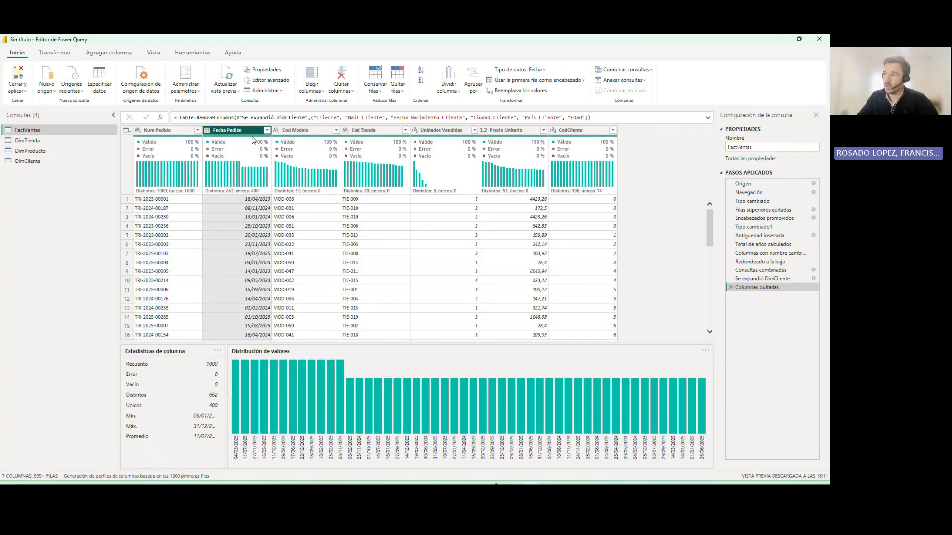
pyautogui.click(303, 132)
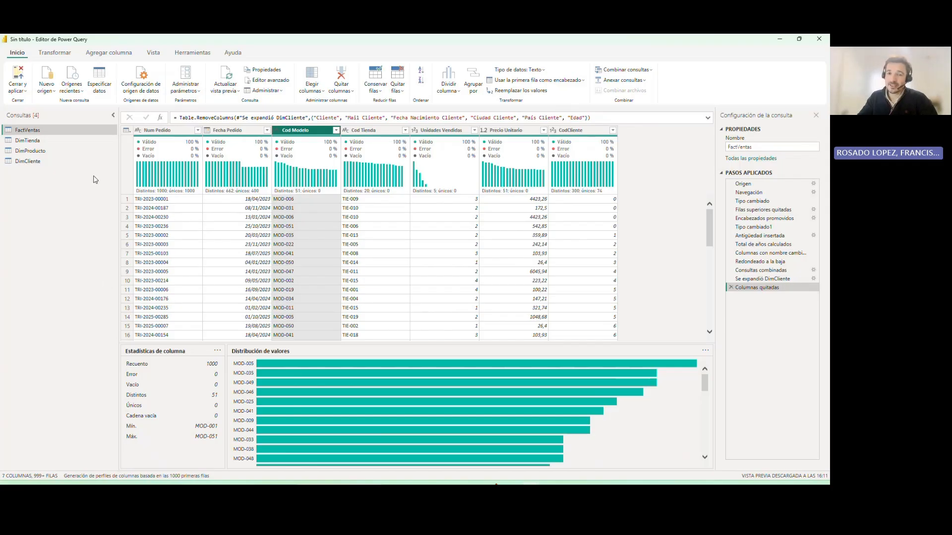
# Close the query editor applying the pending changes, and show the data model diagram.
pyautogui.click(16, 91)
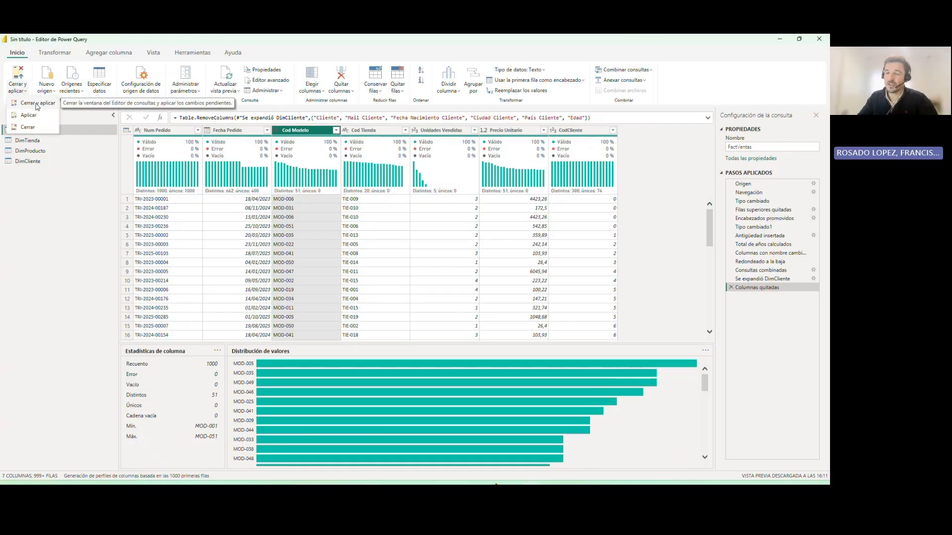
pyautogui.click(36, 104)
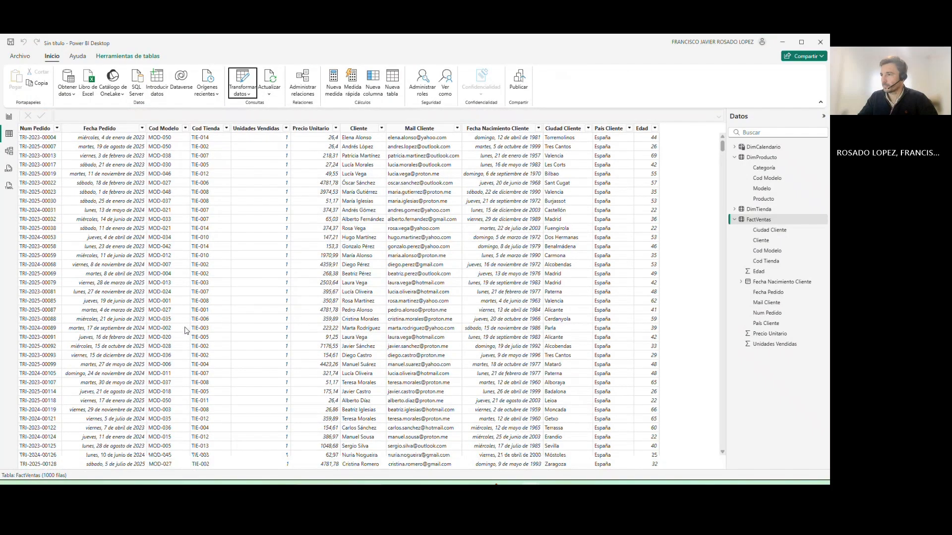
pyautogui.click(9, 151)
# Place the DimCliente table below DimTienda in the model diagram, then review and save its CodCliente relationship with FactVentas.
pyautogui.scroll(-3, 395, 420)
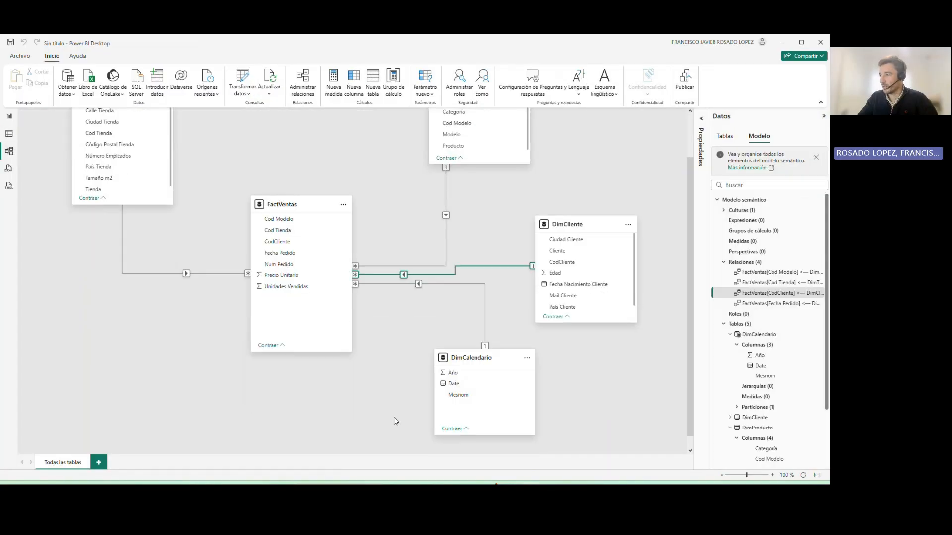
pyautogui.moveTo(573, 211); pyautogui.dragTo(119, 359)
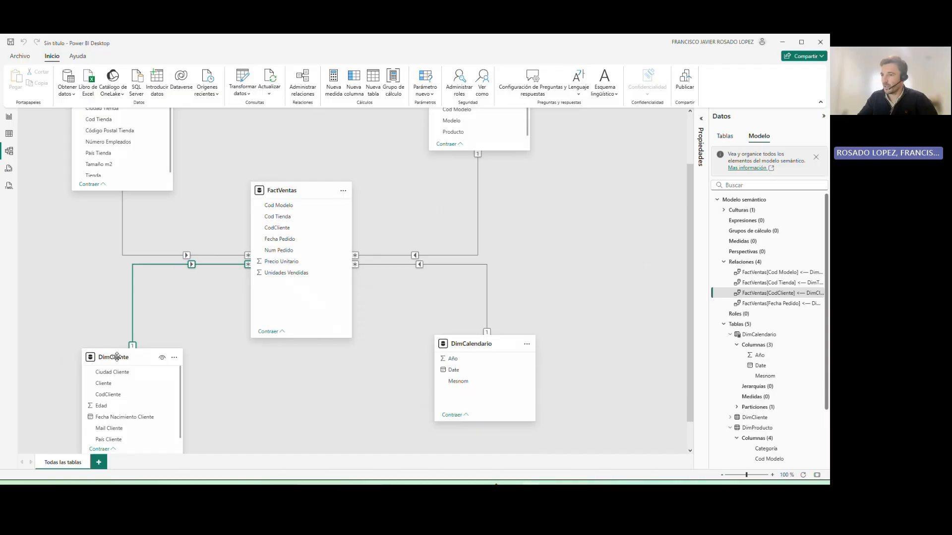
pyautogui.doubleClick(133, 309)
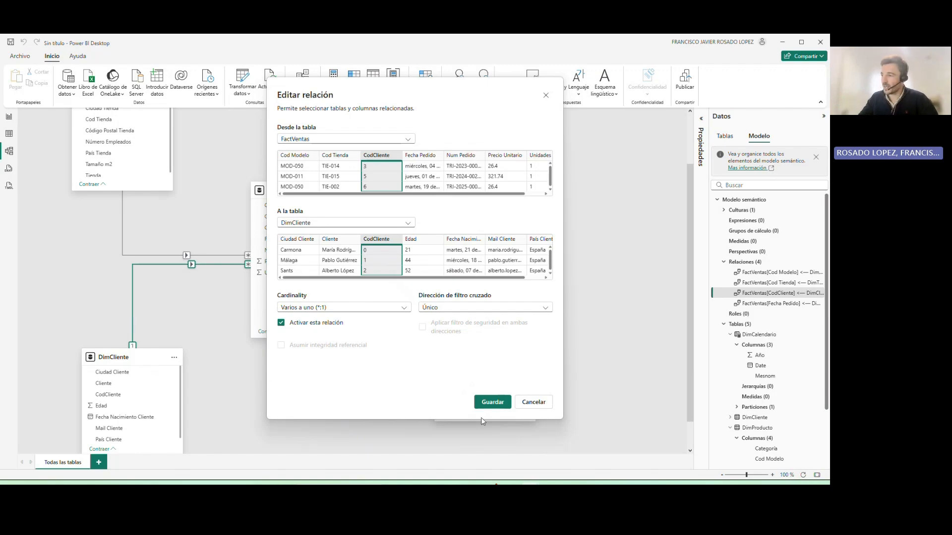
pyautogui.click(492, 402)
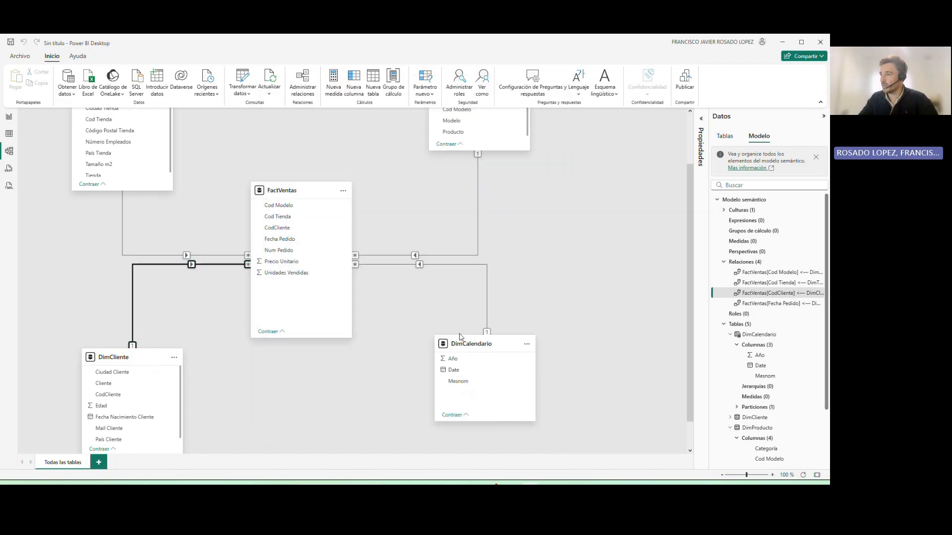
# Tidy the model diagram by moving DimCalendario slightly lower and DimCliente further left around FactVentas.
pyautogui.moveTo(483, 342); pyautogui.dragTo(466, 382)
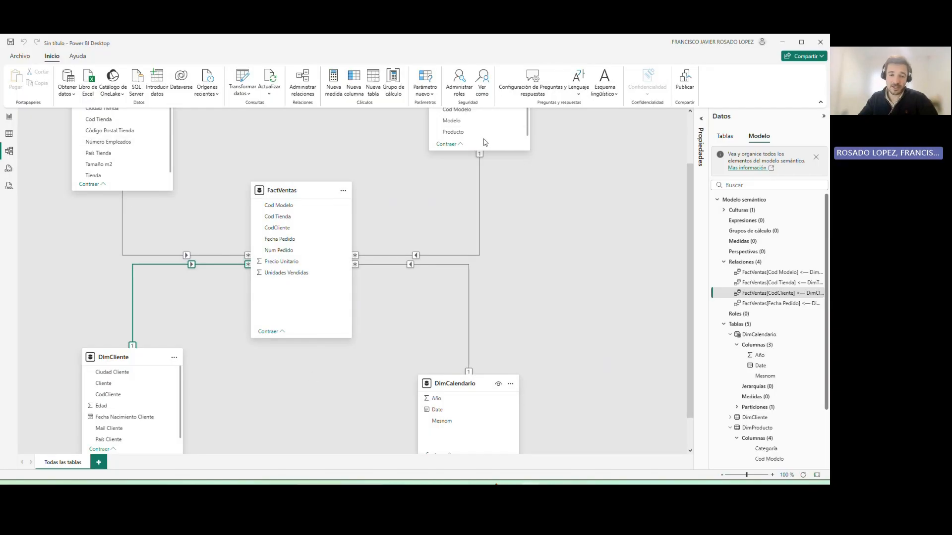
pyautogui.scroll(3, 220, 229)
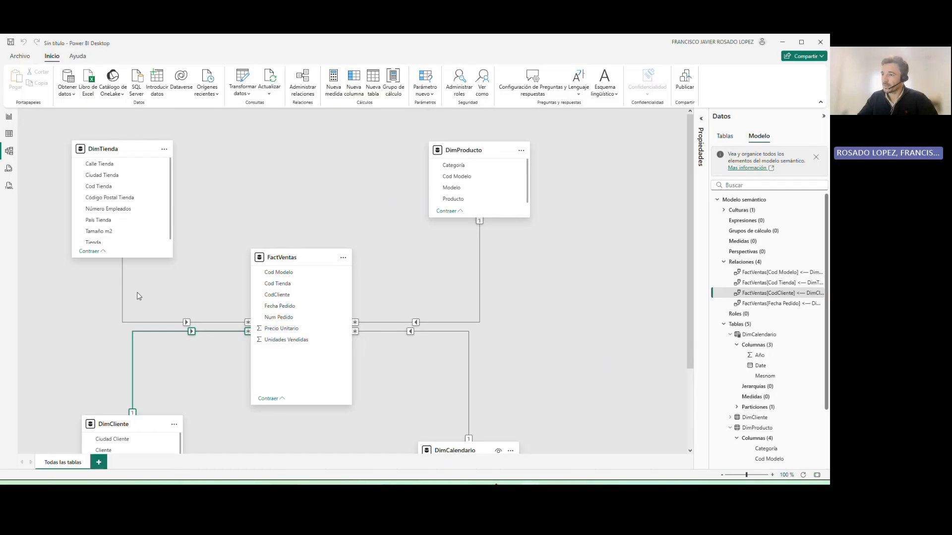
pyautogui.scroll(-1, 262, 325)
pyautogui.scroll(-3, 262, 325)
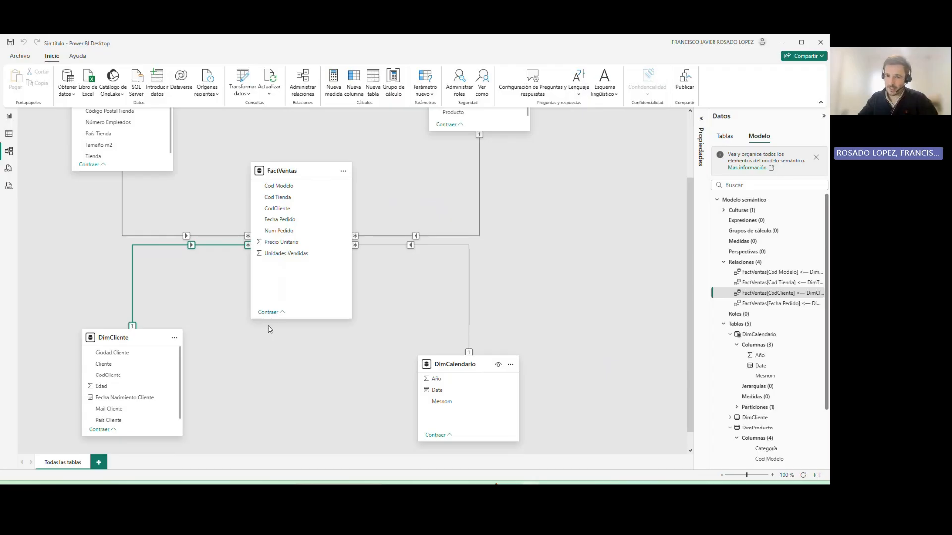
pyautogui.moveTo(111, 339); pyautogui.dragTo(77, 336)
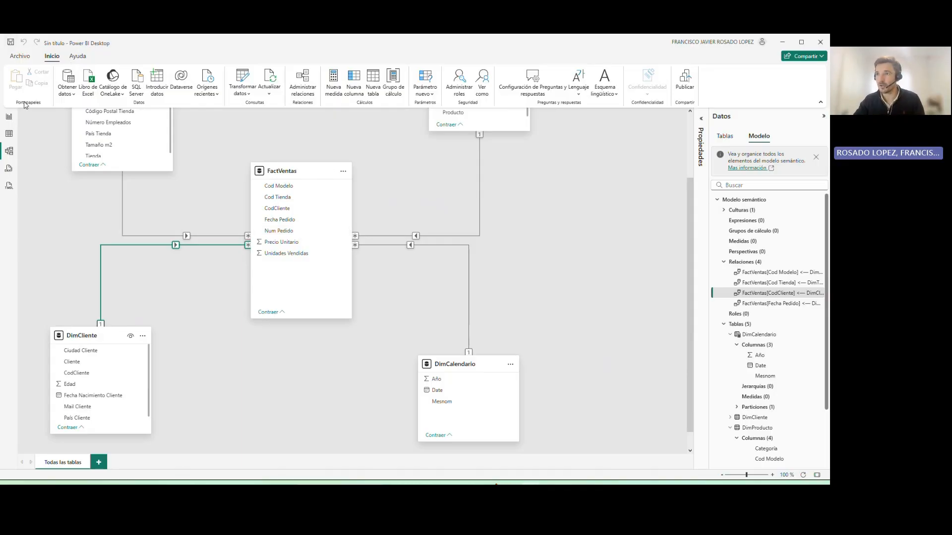
# Insert a table visual on report Página 1, widen it and place it away from the page corner.
pyautogui.click(9, 117)
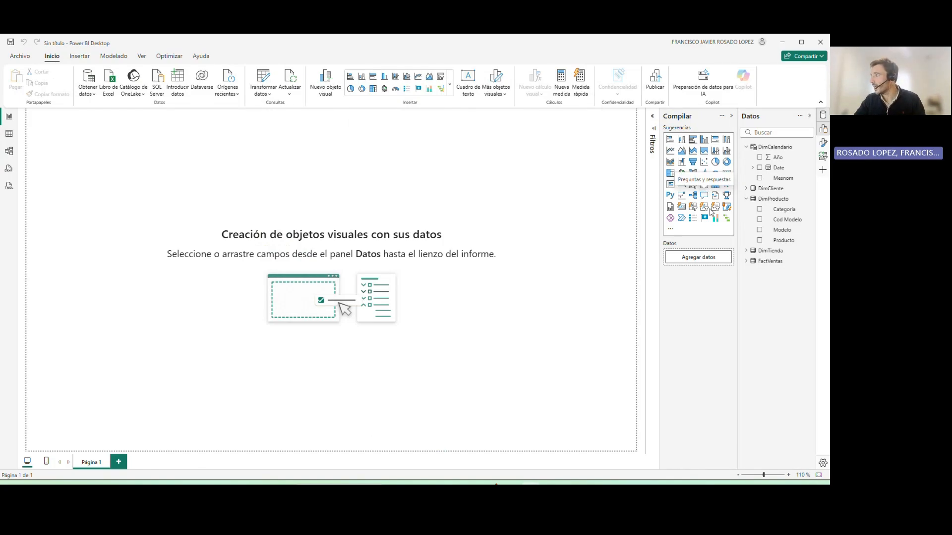
pyautogui.click(704, 184)
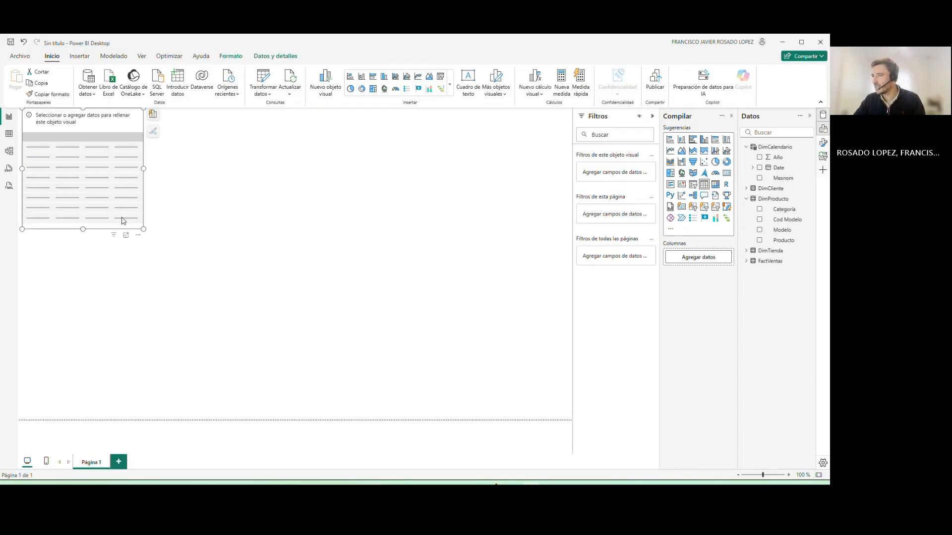
pyautogui.moveTo(123, 218); pyautogui.dragTo(206, 246)
pyautogui.moveTo(230, 275); pyautogui.dragTo(318, 291)
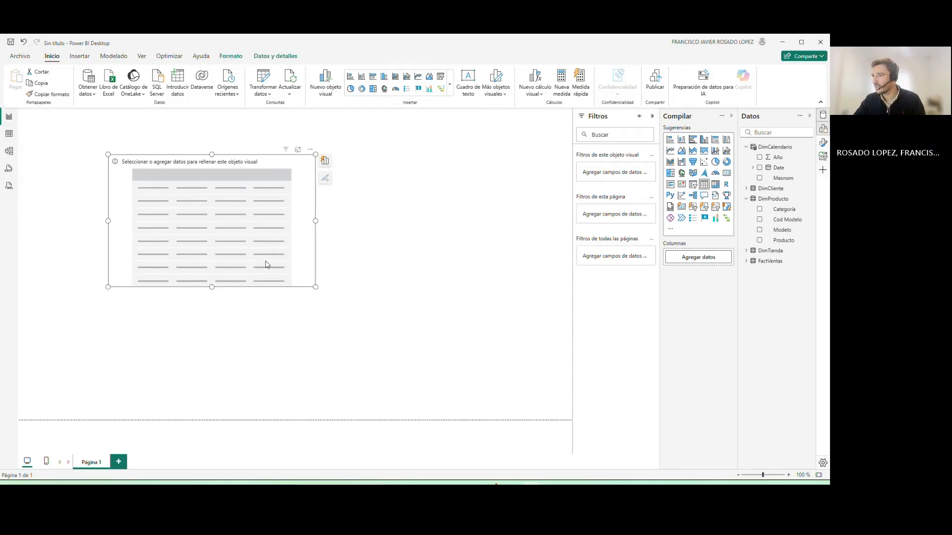
pyautogui.moveTo(245, 238); pyautogui.dragTo(229, 251)
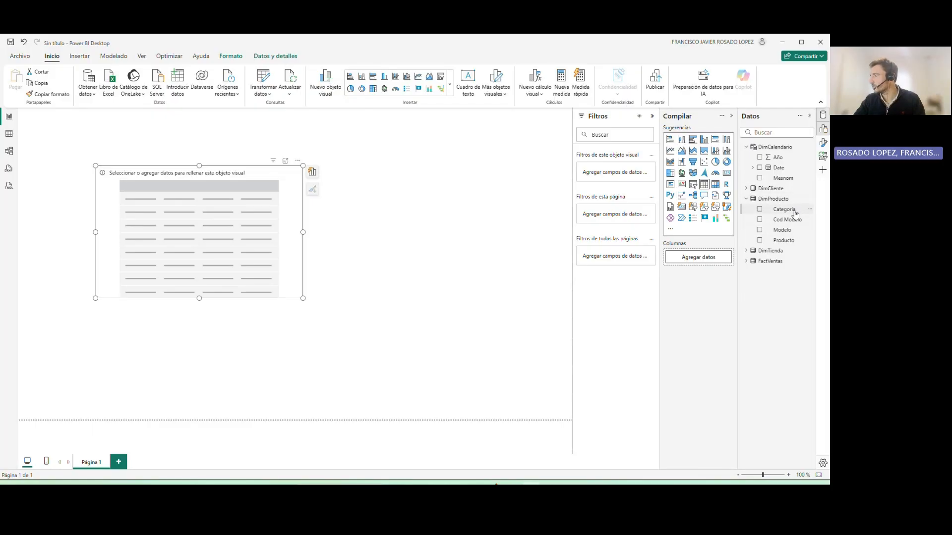
# Add Categoría from DimProducto and Num Pedido from FactVentas as columns of the table visual.
pyautogui.moveTo(792, 210); pyautogui.dragTo(247, 250)
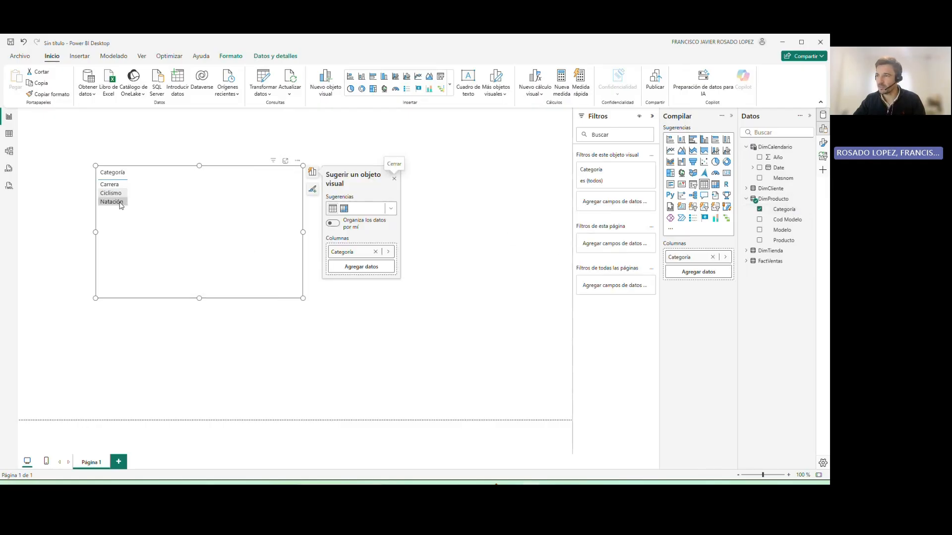
pyautogui.moveTo(242, 259); pyautogui.dragTo(237, 282)
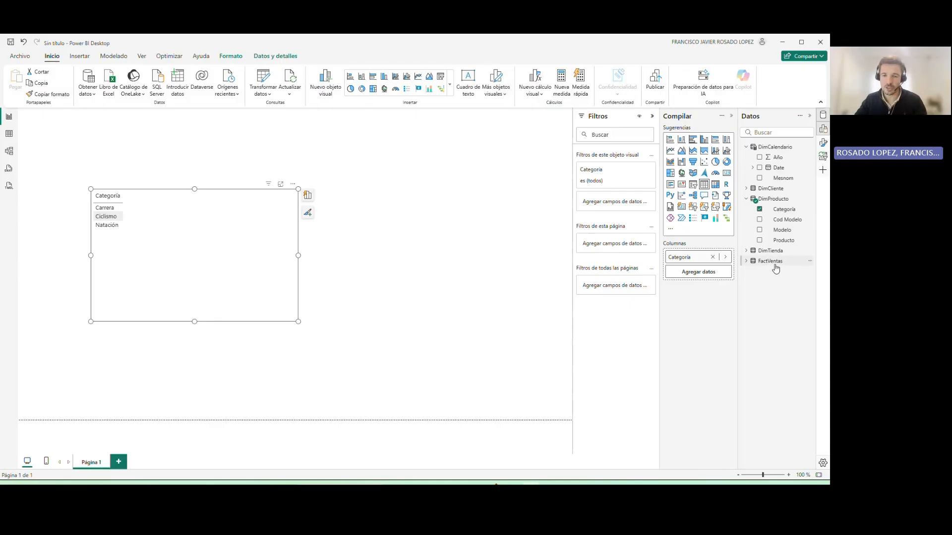
pyautogui.click(746, 195)
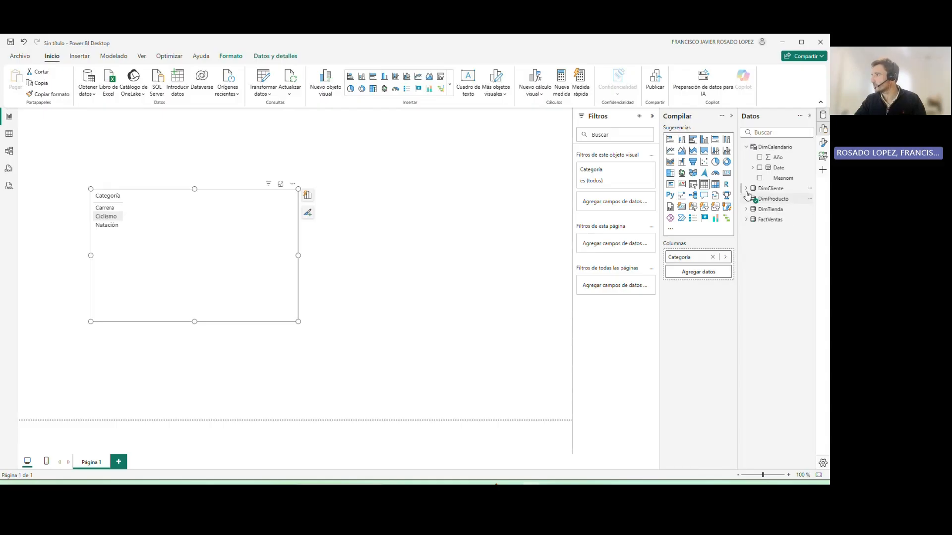
pyautogui.click(746, 220)
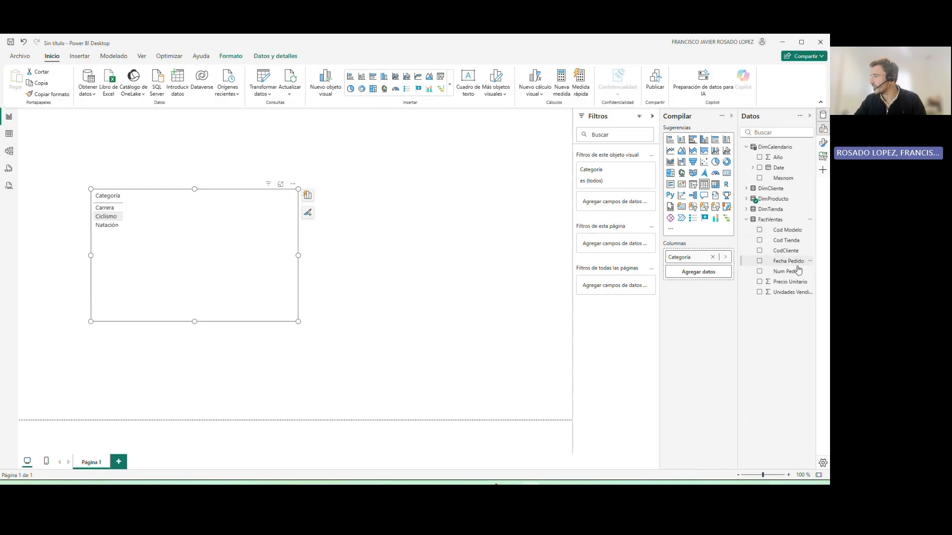
pyautogui.moveTo(800, 276); pyautogui.dragTo(221, 263)
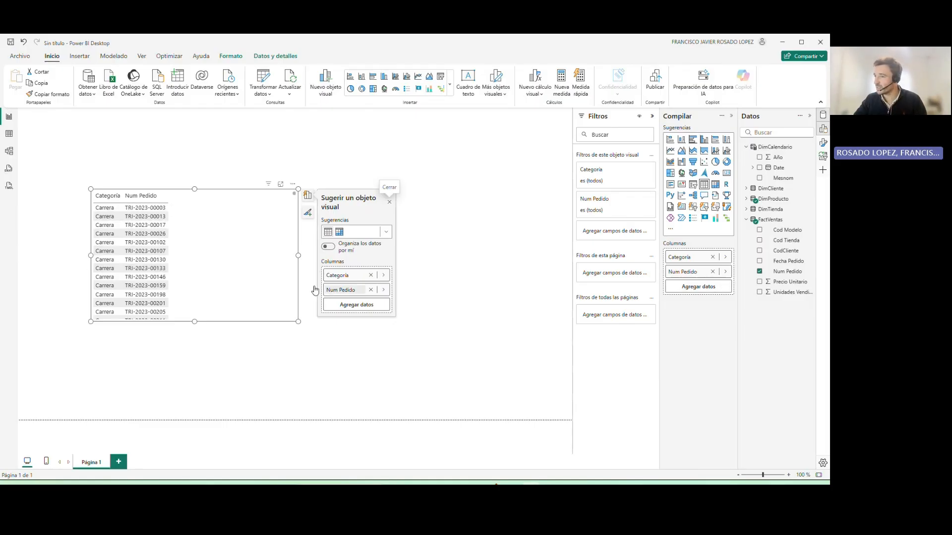
# Summarise the Num Pedido column of the table visual with Recuento.
pyautogui.click(725, 272)
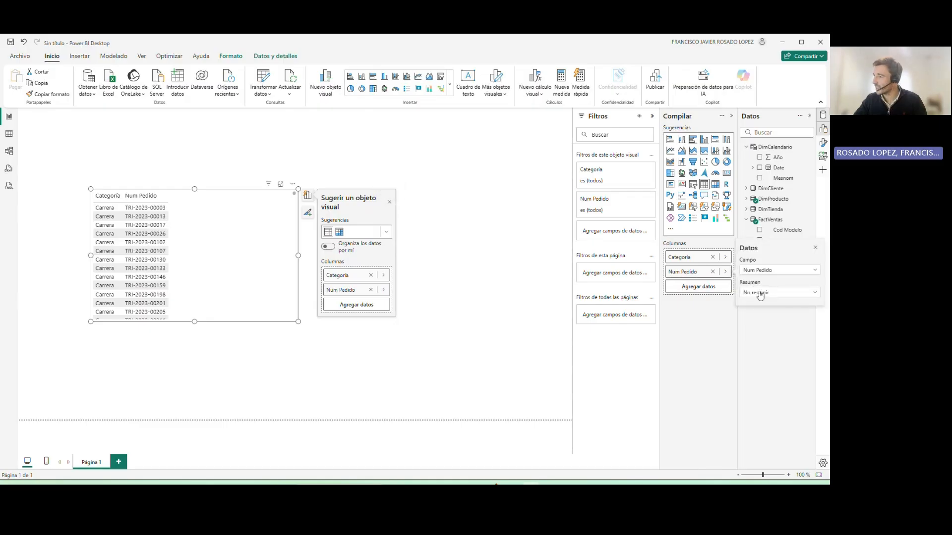
pyautogui.click(781, 295)
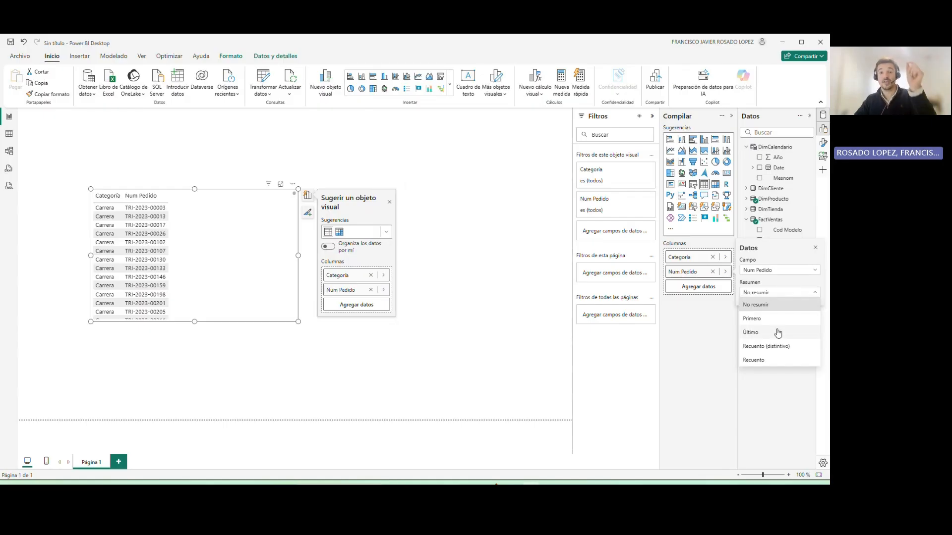
pyautogui.click(759, 361)
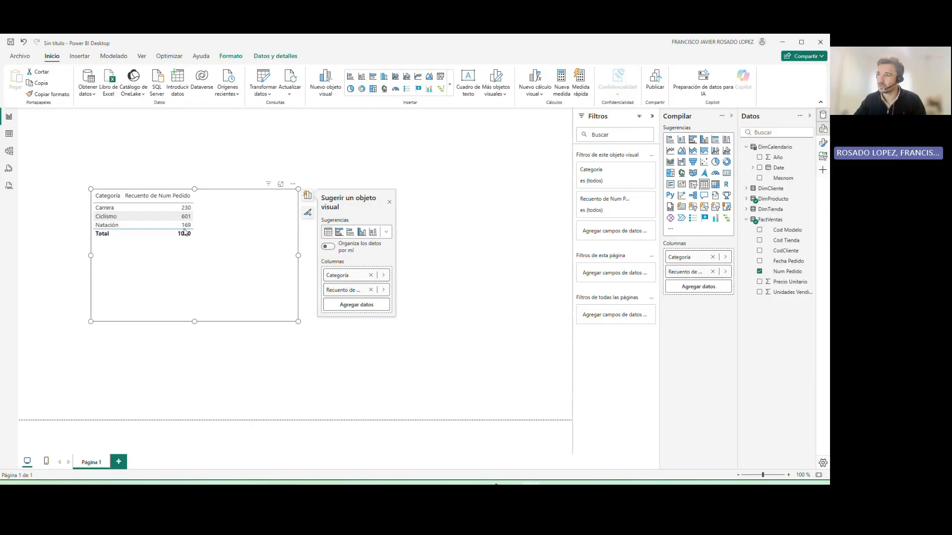
# Add Unidades Vendidas from FactVentas to the table visual, moving the visual to the page's left edge and roughly doubling its width.
pyautogui.moveTo(238, 246); pyautogui.dragTo(212, 240)
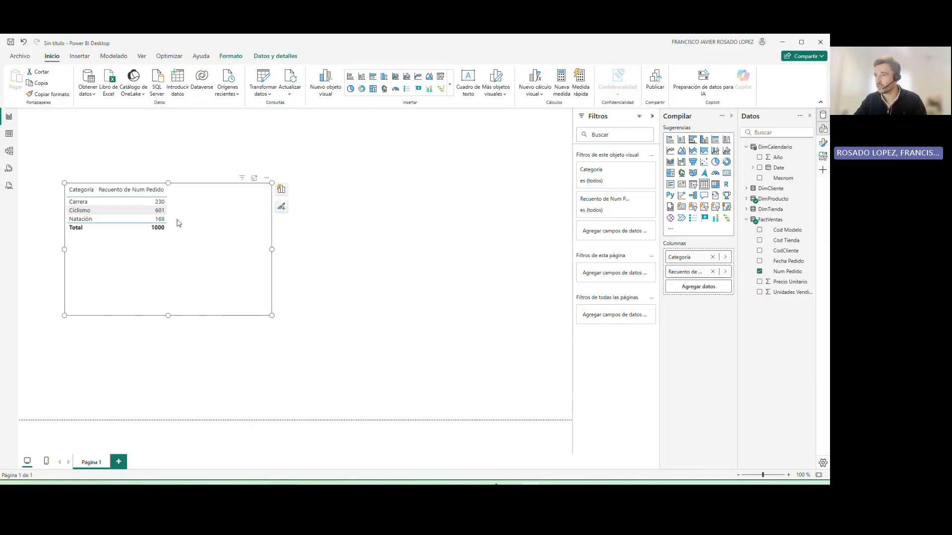
pyautogui.moveTo(221, 277); pyautogui.dragTo(208, 286)
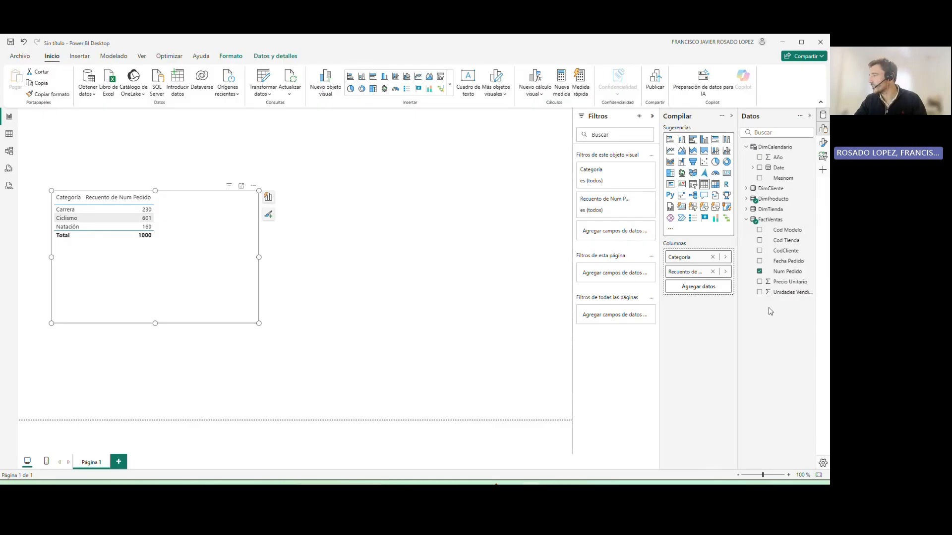
pyautogui.moveTo(799, 296); pyautogui.dragTo(208, 278)
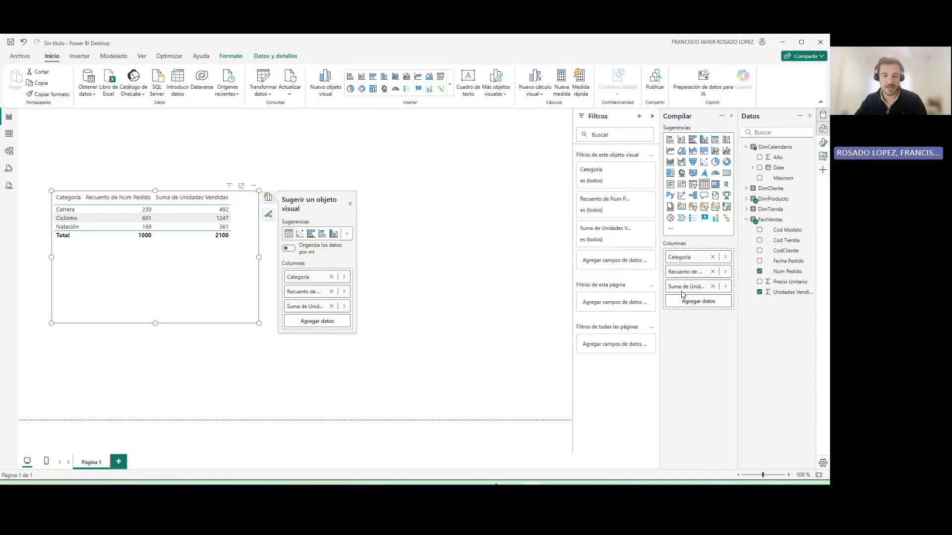
pyautogui.moveTo(197, 270); pyautogui.dragTo(167, 268)
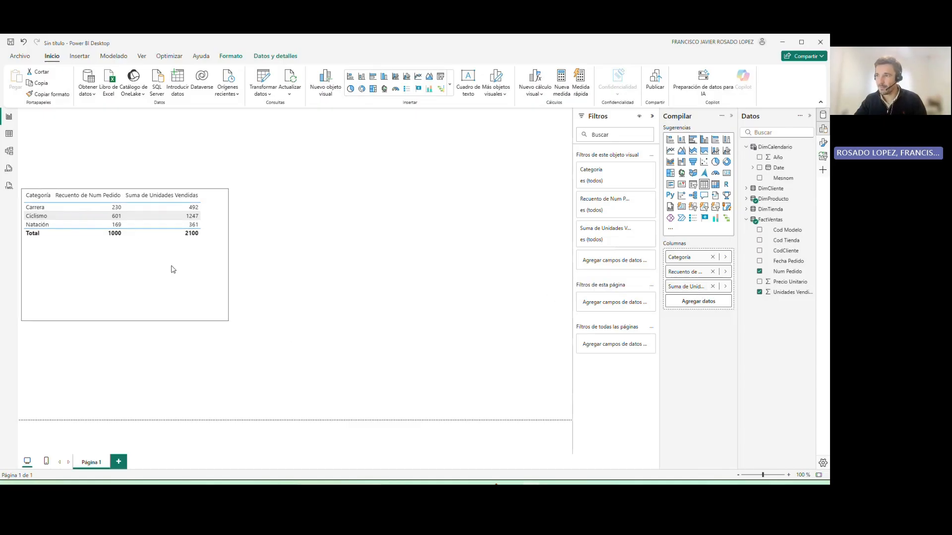
pyautogui.moveTo(229, 255); pyautogui.dragTo(417, 255)
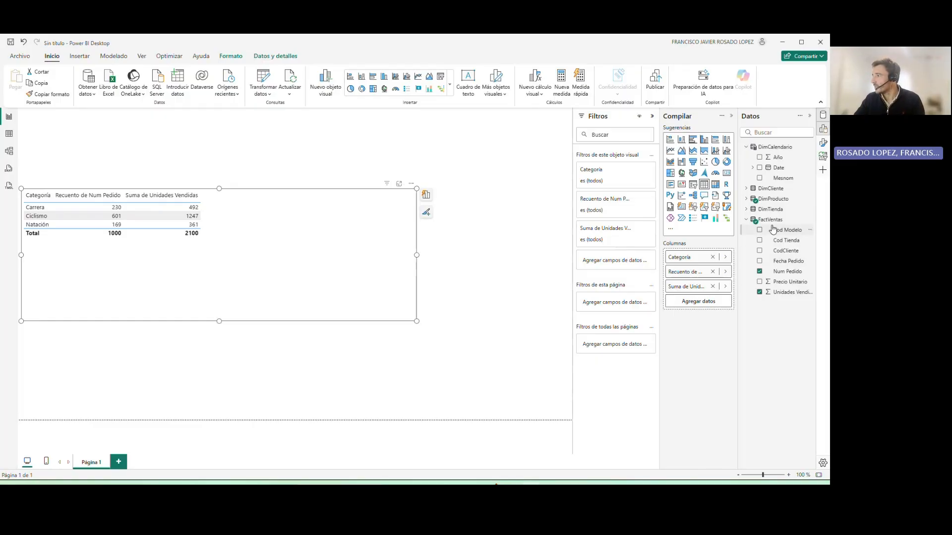
# Create the measure M_numPedidos = countrows(FactVentas) in the FactVentas table and add it to the table visual.
pyautogui.click(792, 222)
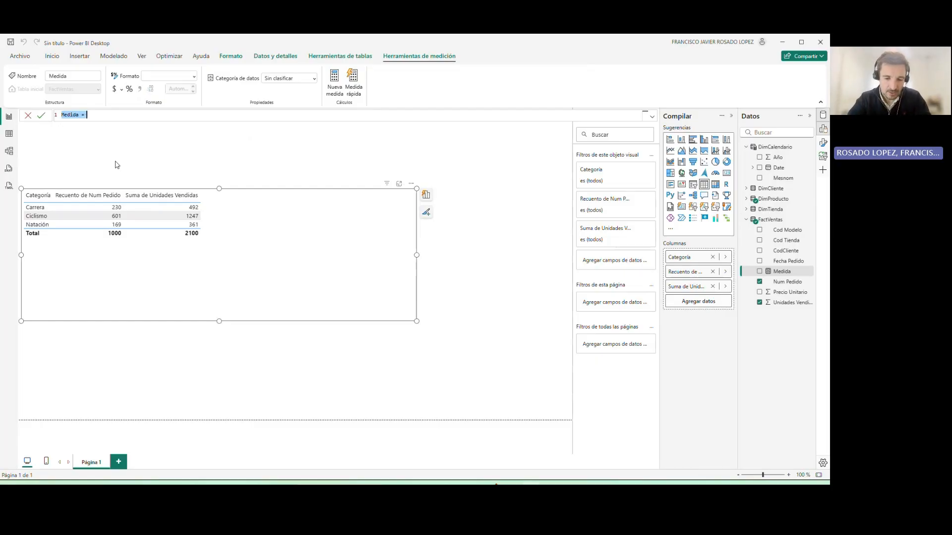
pyautogui.write('M')
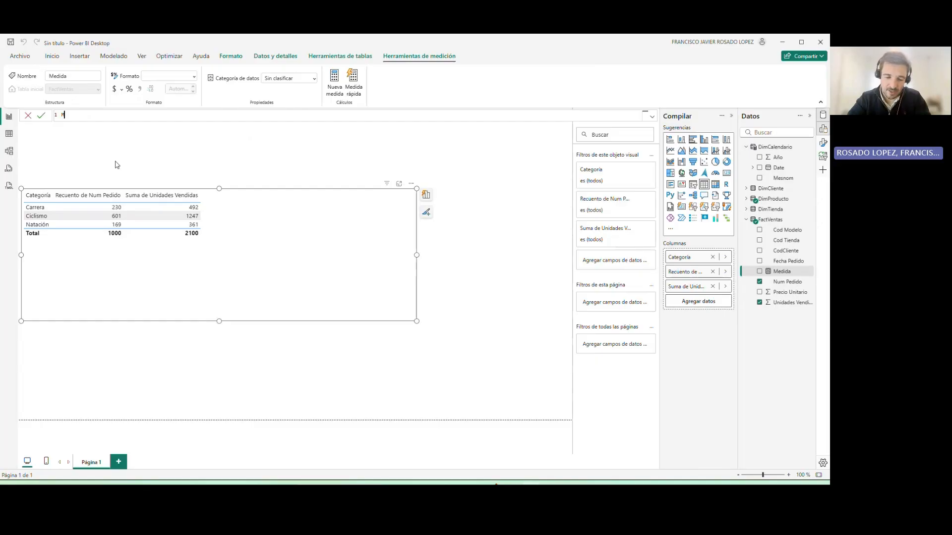
pyautogui.write('_num')
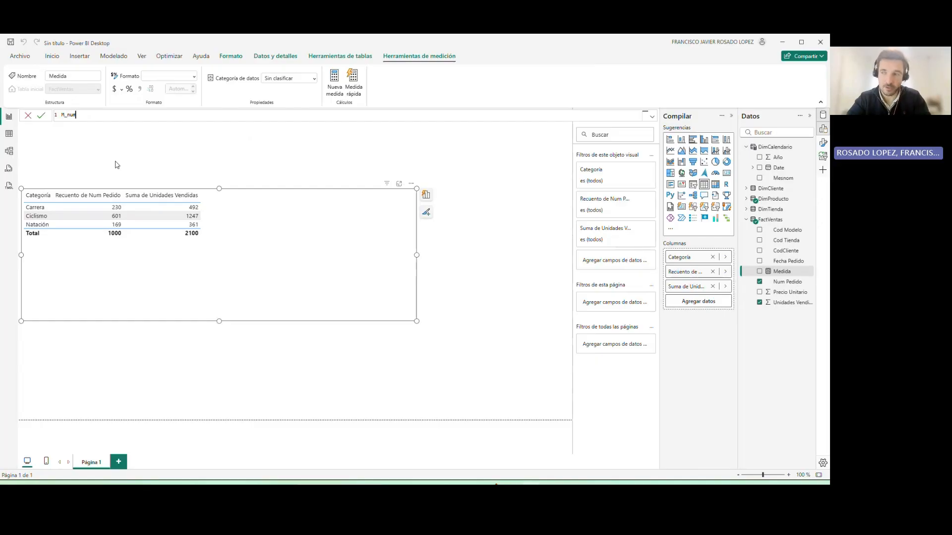
pyautogui.write('Pedidos')
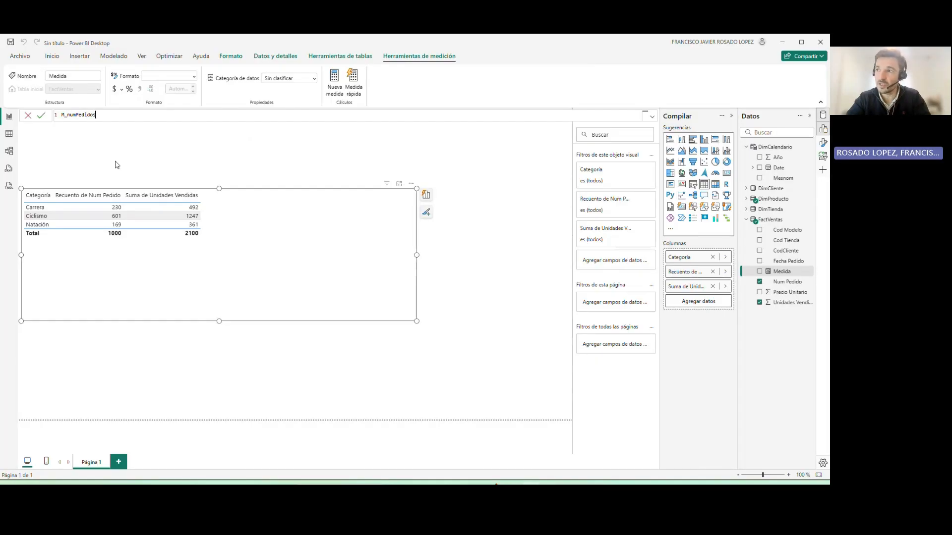
pyautogui.write(' =v')
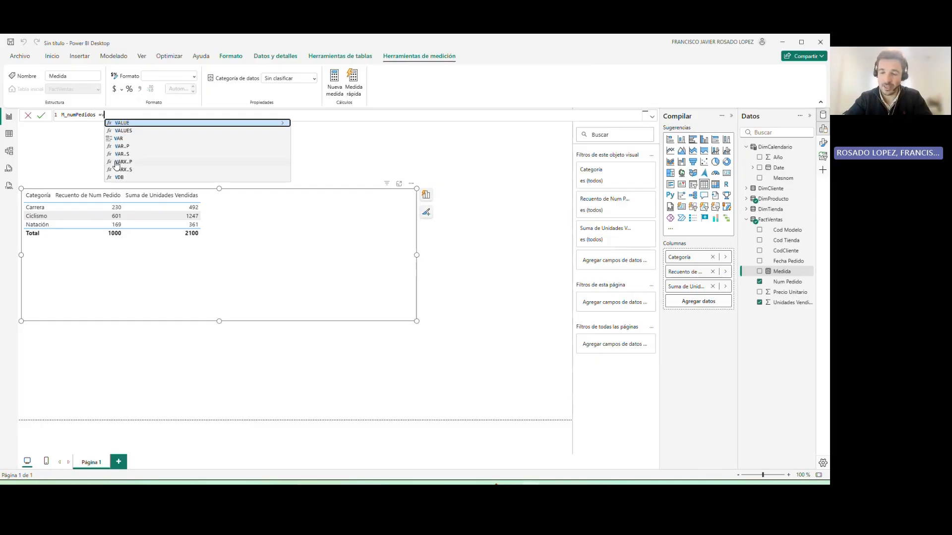
pyautogui.press('BackSpace')
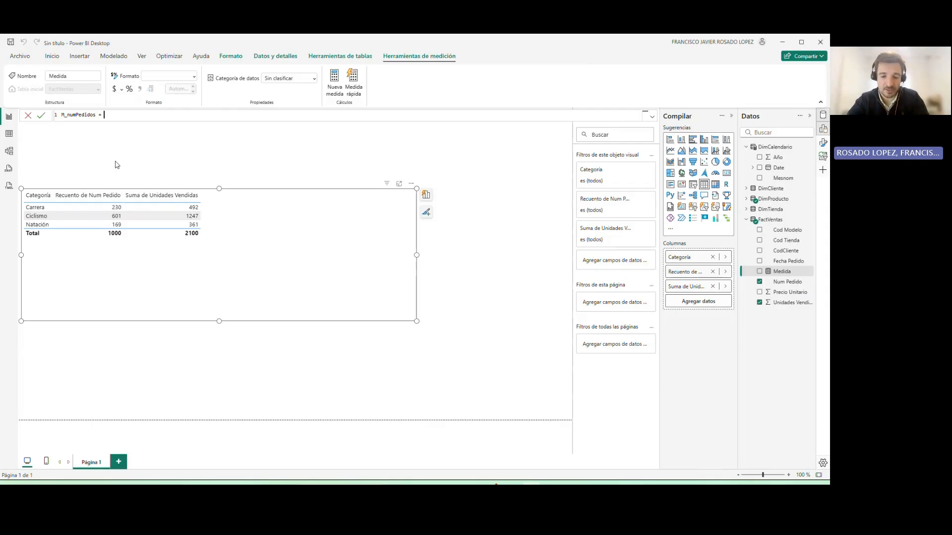
pyautogui.write('co')
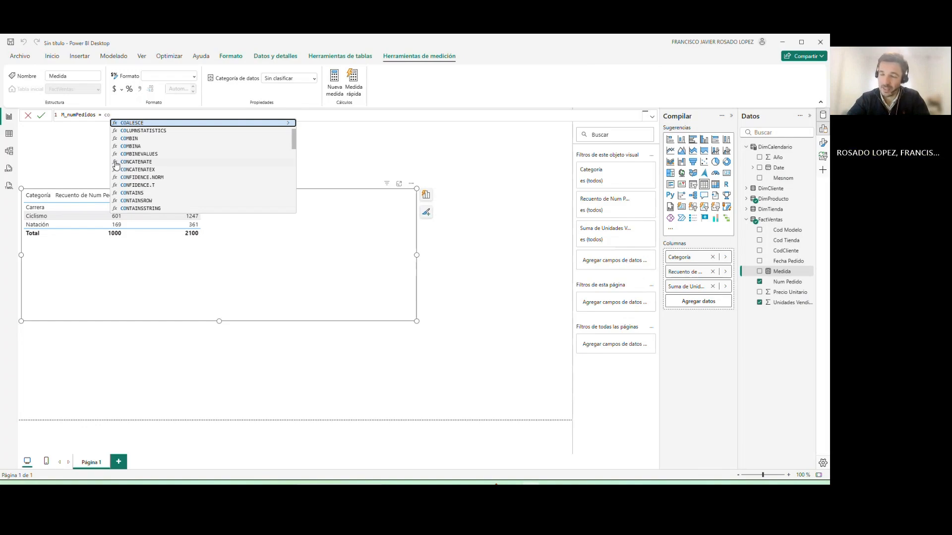
pyautogui.write('untrows')
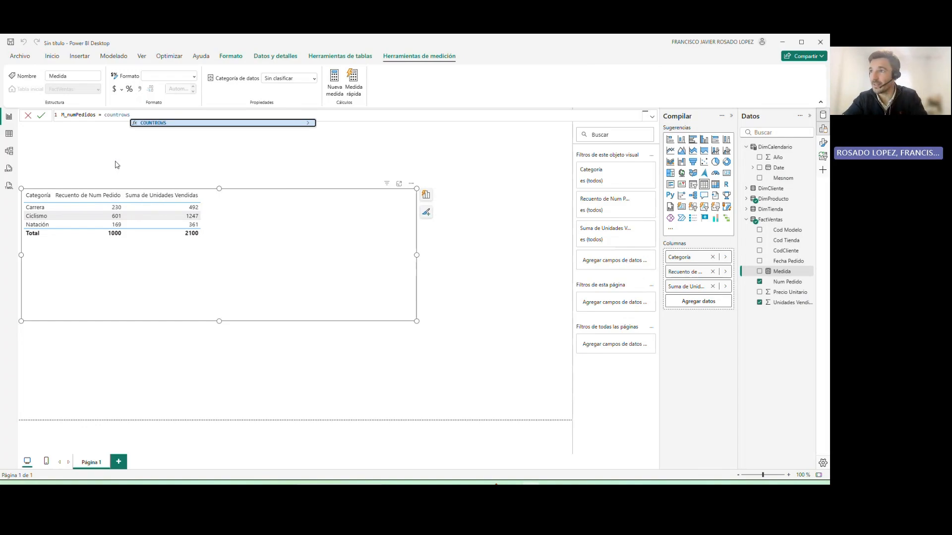
pyautogui.write('(')
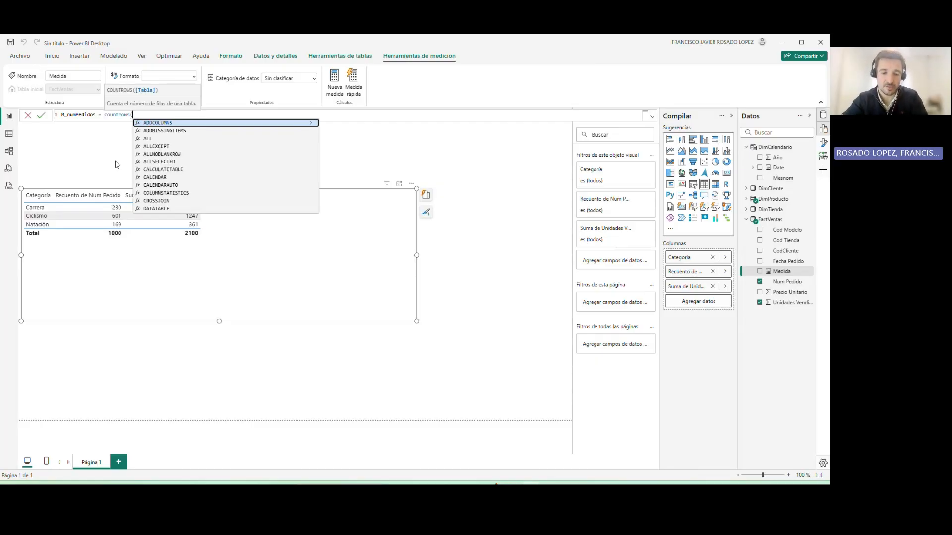
pyautogui.write('fac')
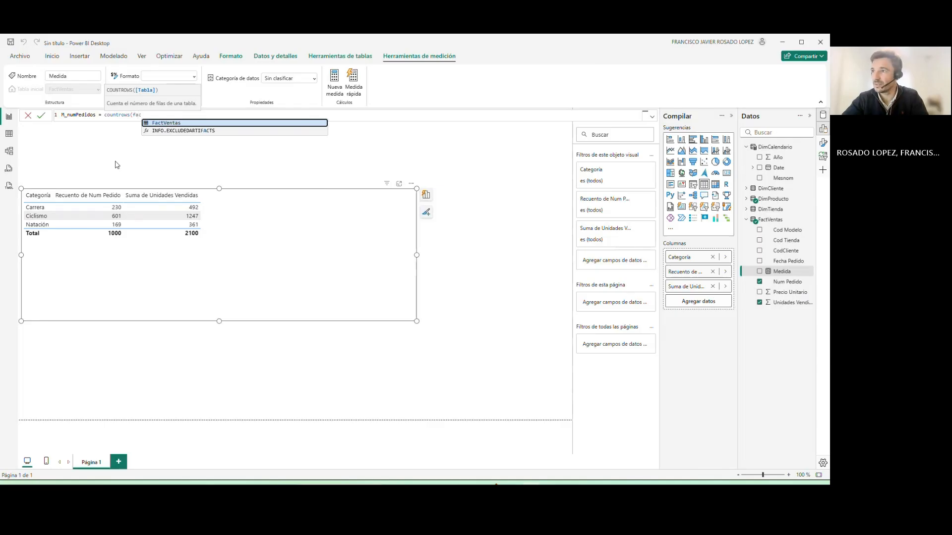
pyautogui.press('Tab')
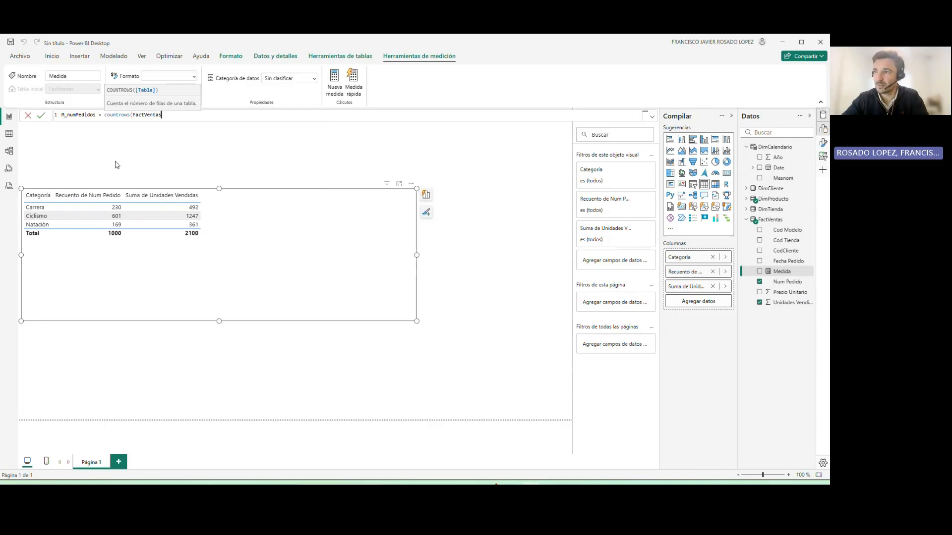
pyautogui.write(')')
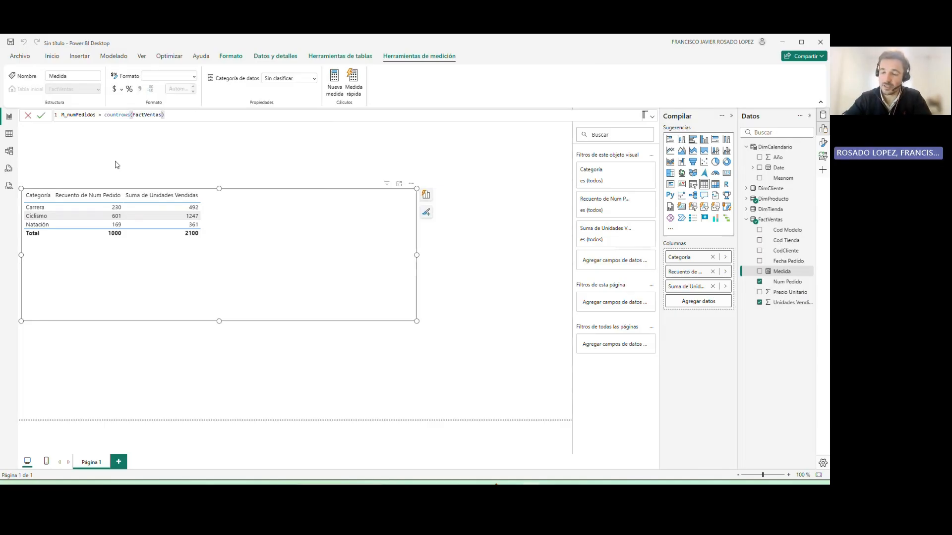
pyautogui.press('Return')
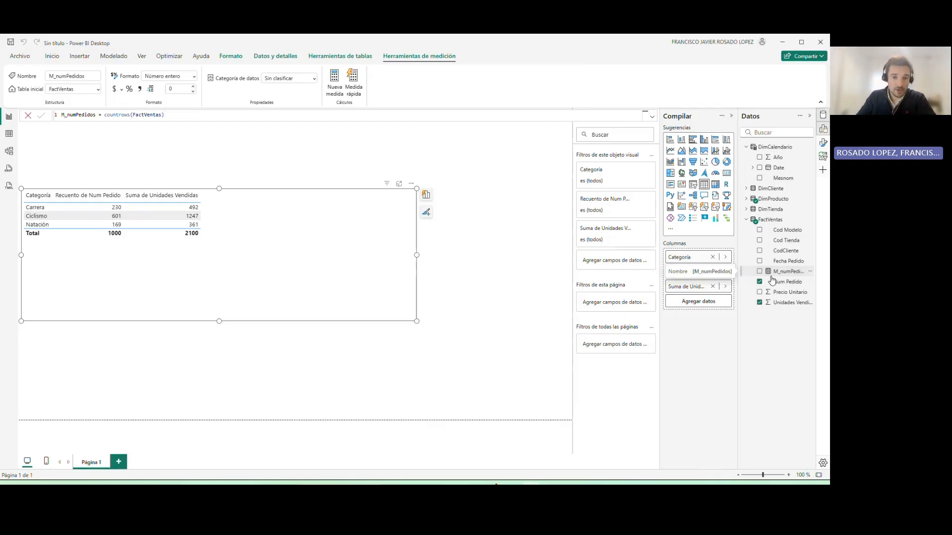
pyautogui.moveTo(776, 271); pyautogui.dragTo(293, 275)
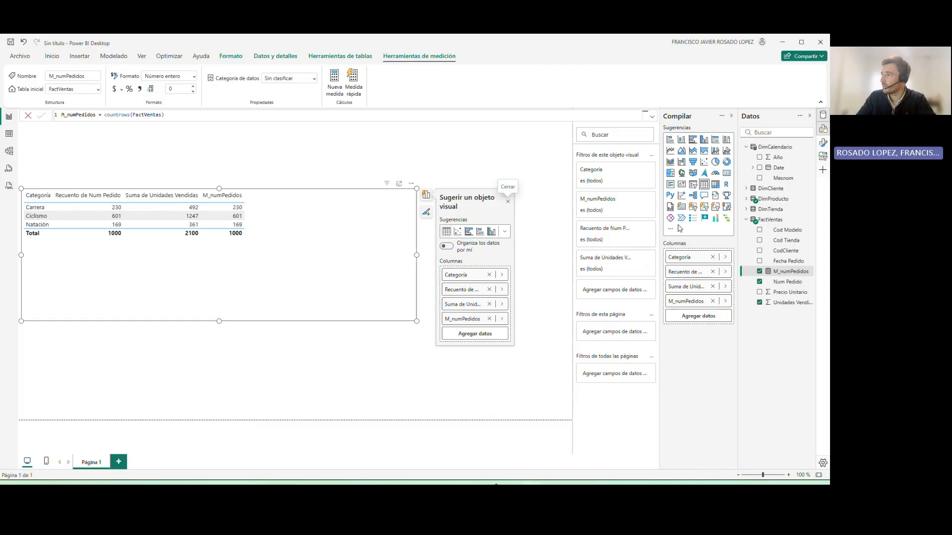
# Create the measure M_Unidades Vendidas = sum(FactVentas[Unidades Vendidas]) in the FactVentas table.
pyautogui.click(769, 220)
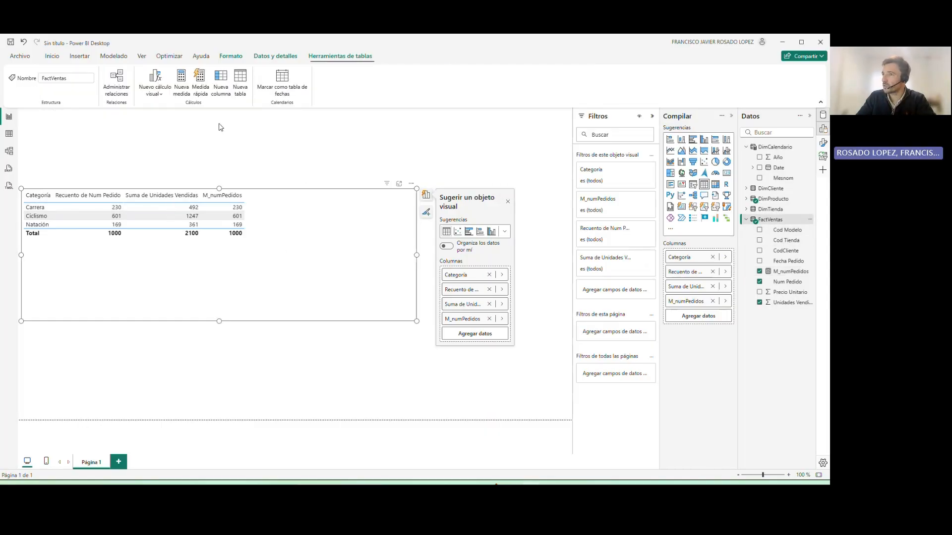
pyautogui.click(182, 82)
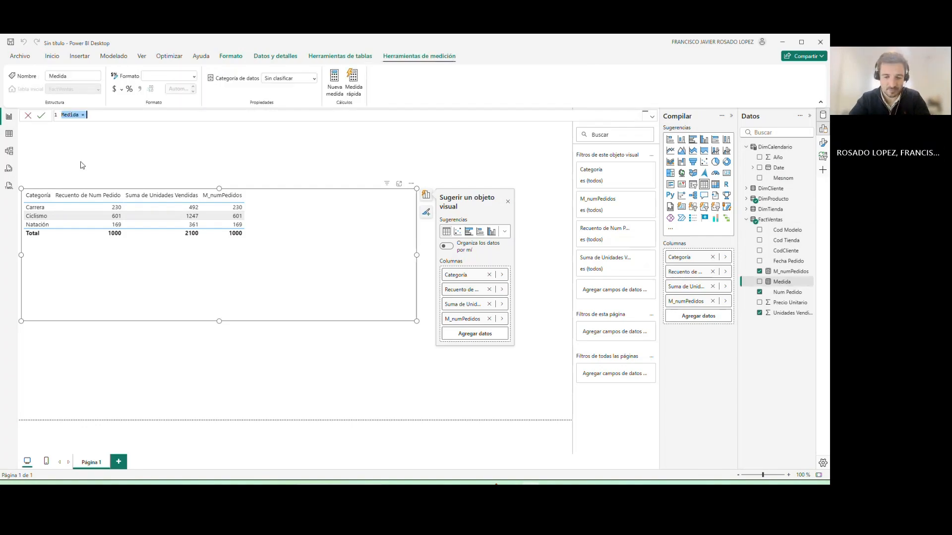
pyautogui.write('M_')
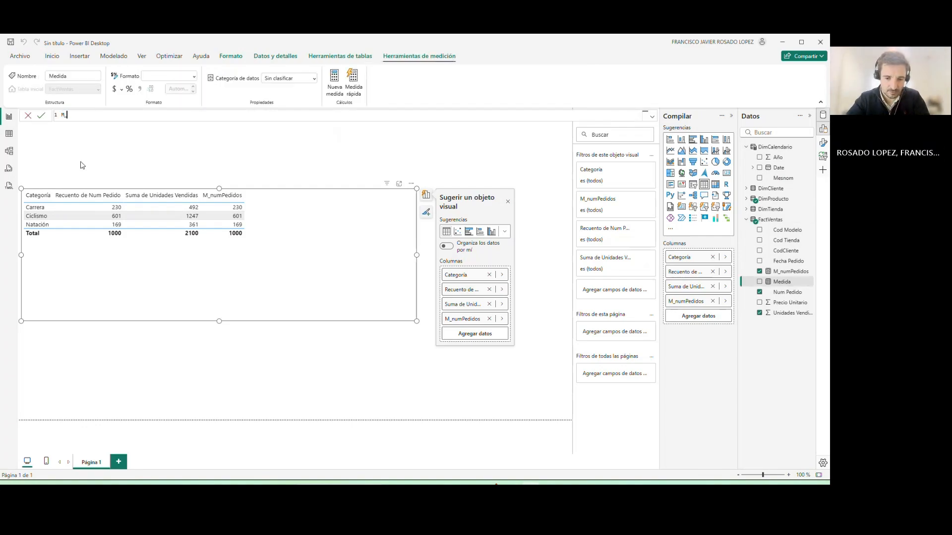
pyautogui.write('Unidades ')
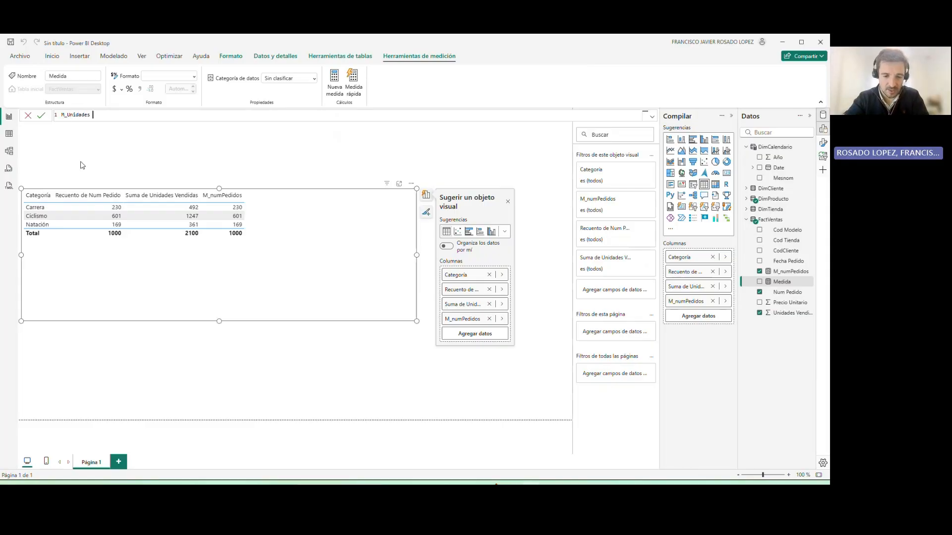
pyautogui.write('Vendidas')
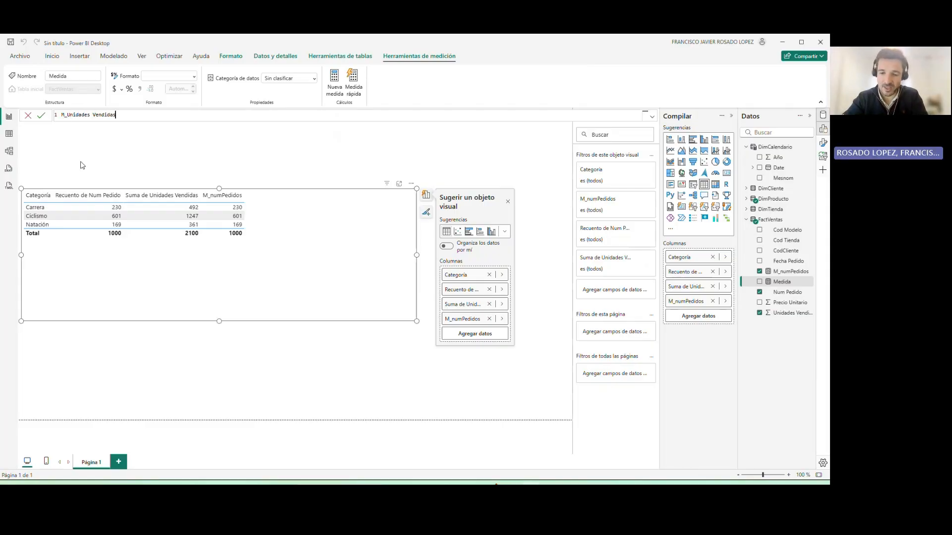
pyautogui.write(' = sum')
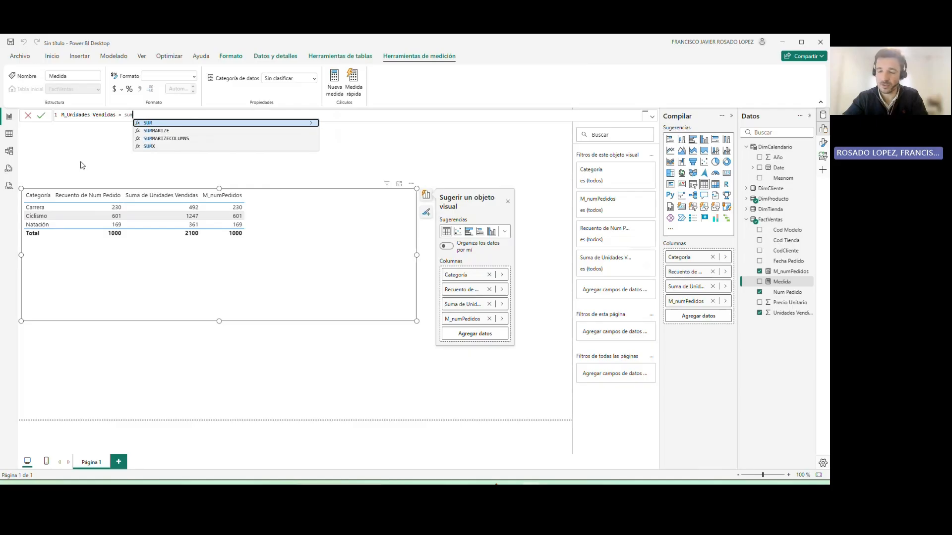
pyautogui.write('(')
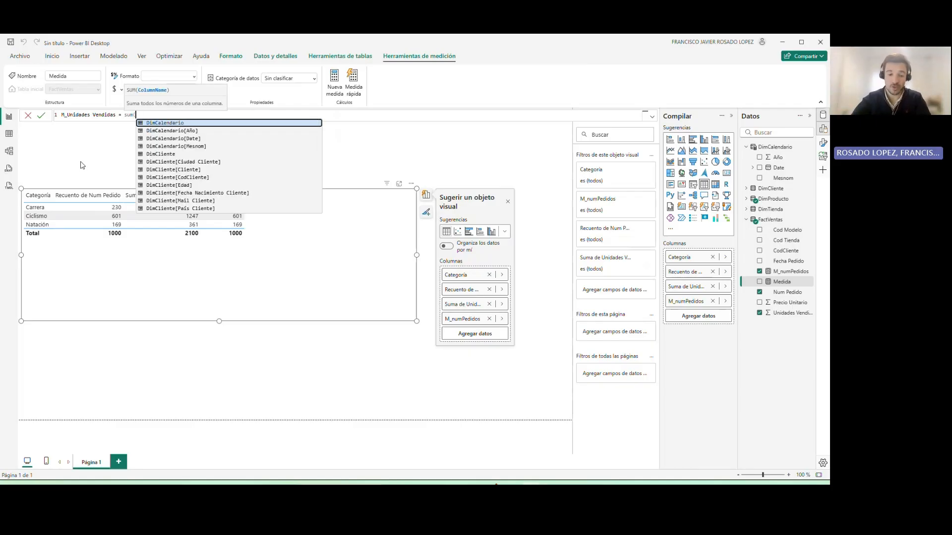
pyautogui.write('FactVentas[Unidades Vendidas]')
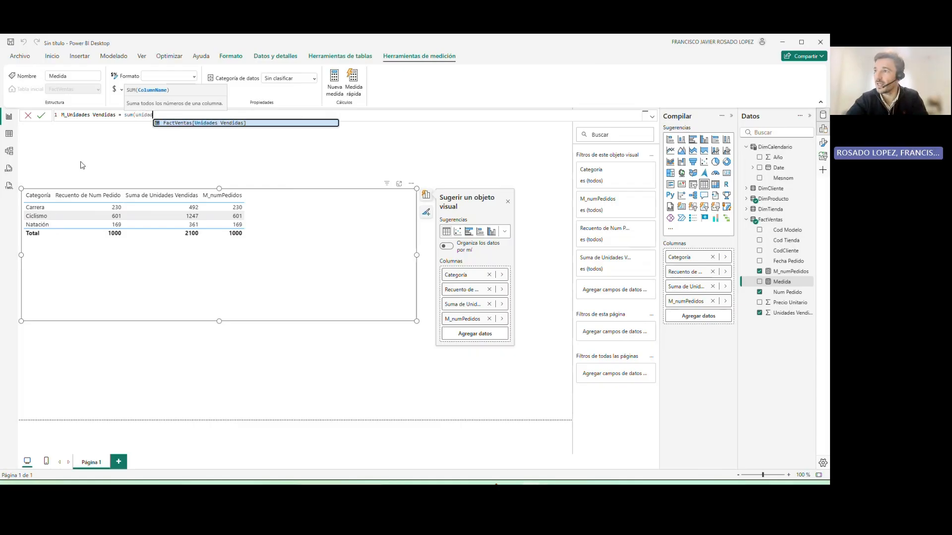
pyautogui.write(')')
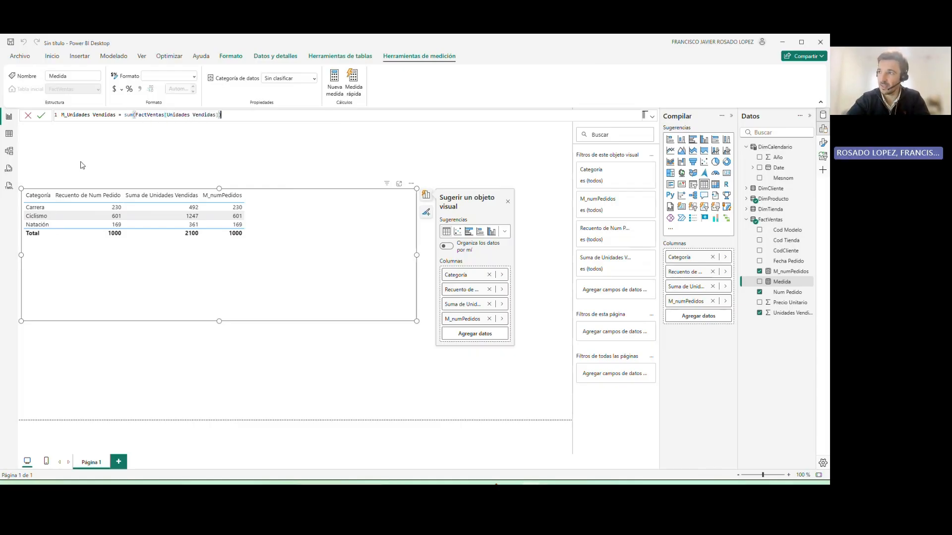
pyautogui.press('Return')
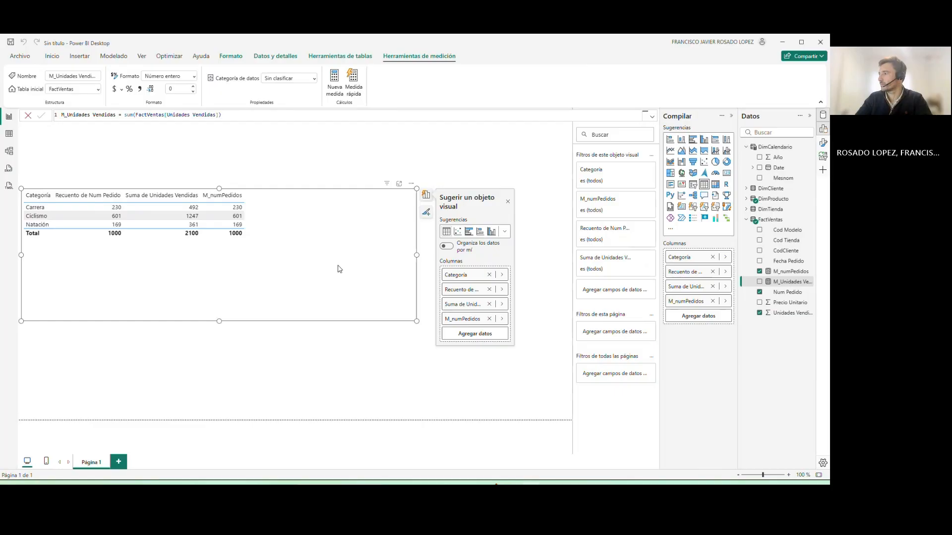
# Add M_Unidades Vendidas to the table visual and remove its Recuento de Num Pedido and Suma de Unidades Vendidas columns.
pyautogui.moveTo(797, 289); pyautogui.dragTo(303, 255)
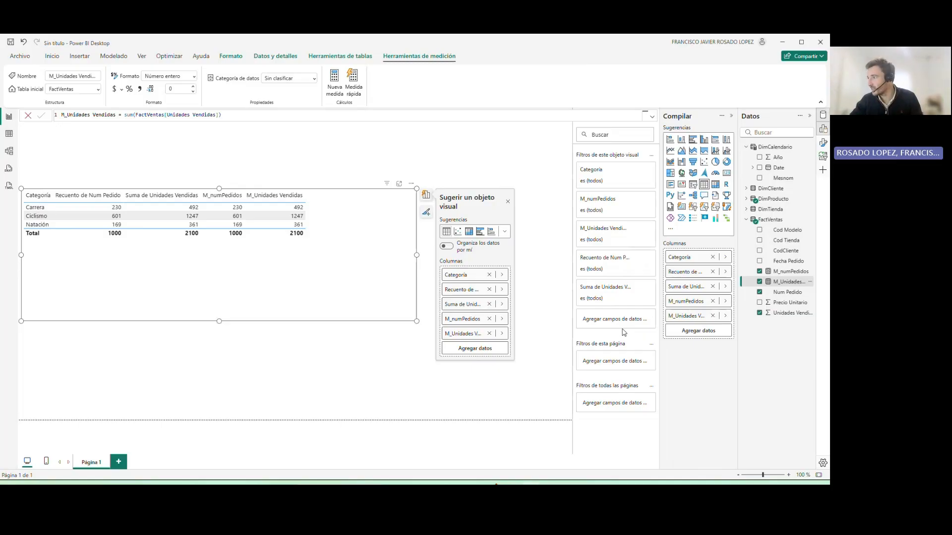
pyautogui.click(712, 272)
pyautogui.click(712, 271)
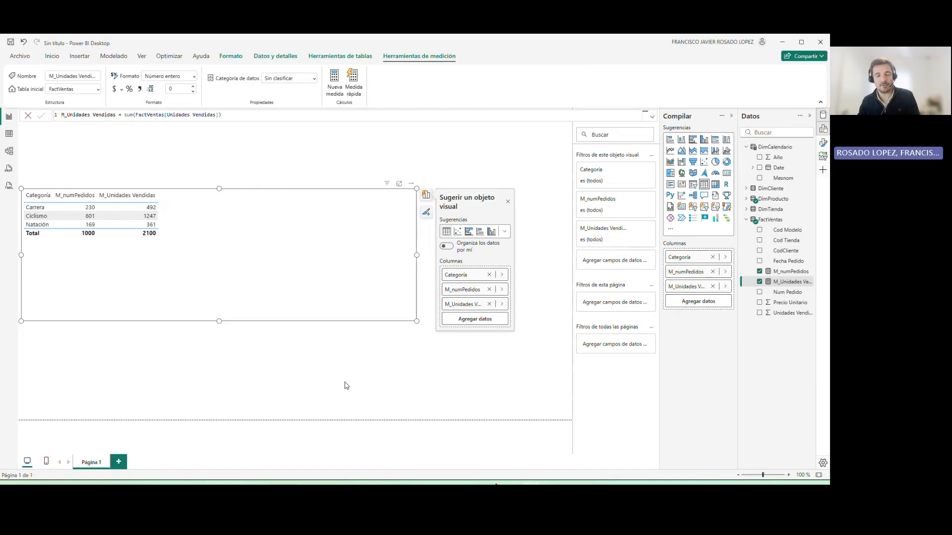
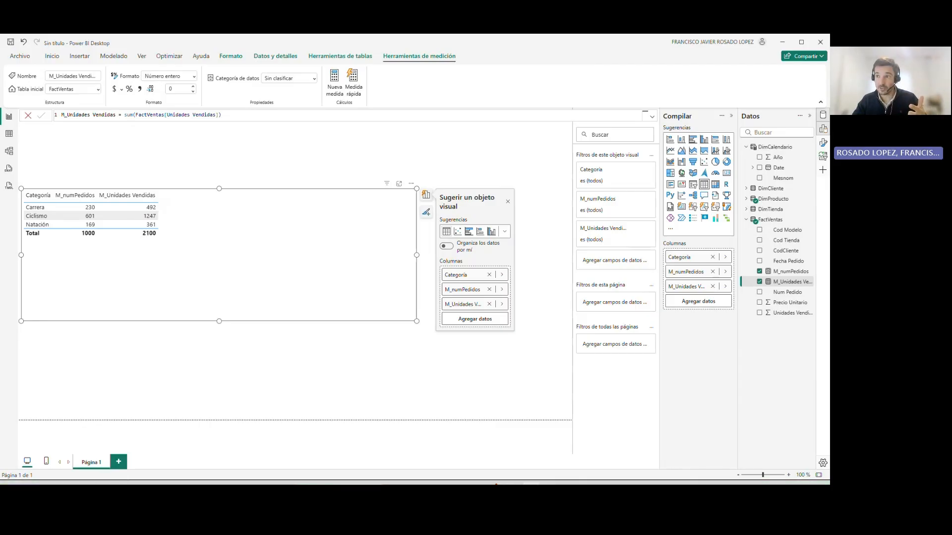
# Show the FactVentas table data and examine its Unidades Vendidas and Precio Unitario columns.
pyautogui.click(9, 133)
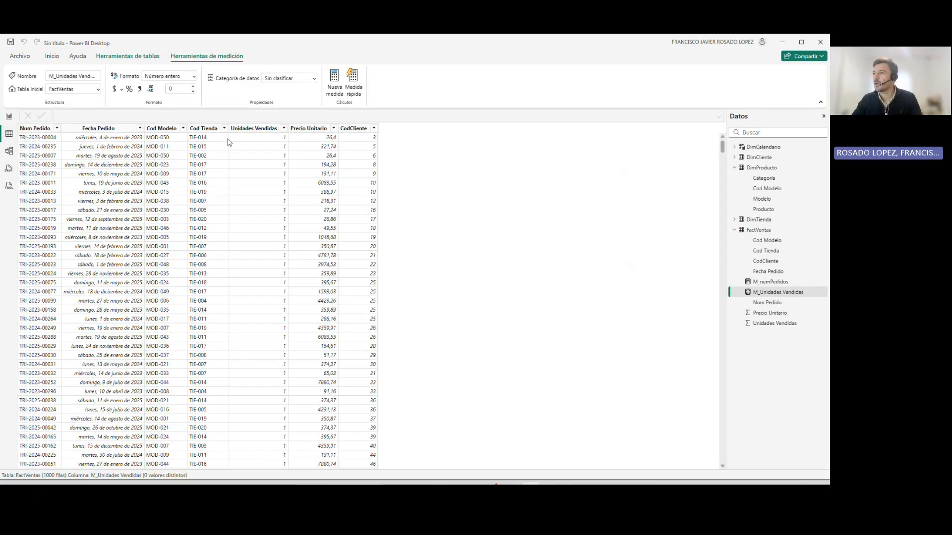
pyautogui.click(265, 129)
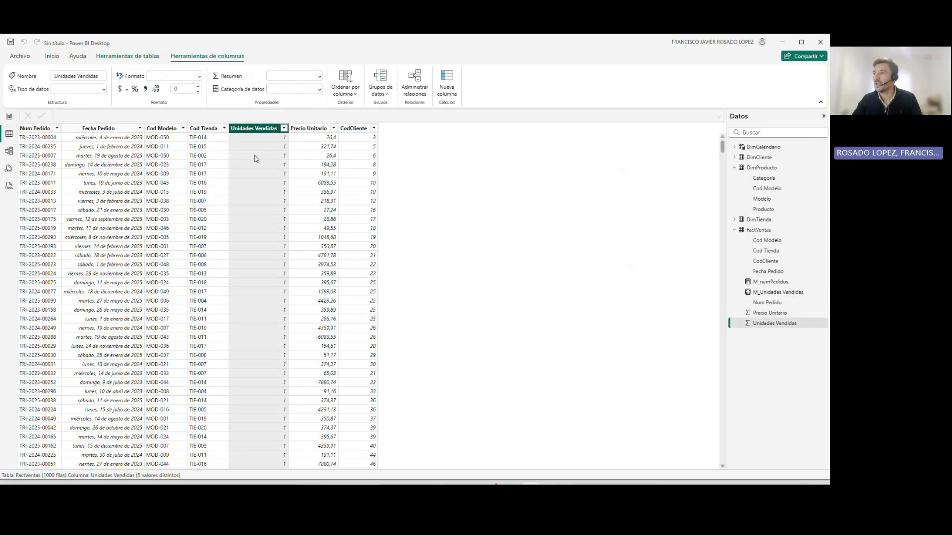
pyautogui.click(320, 130)
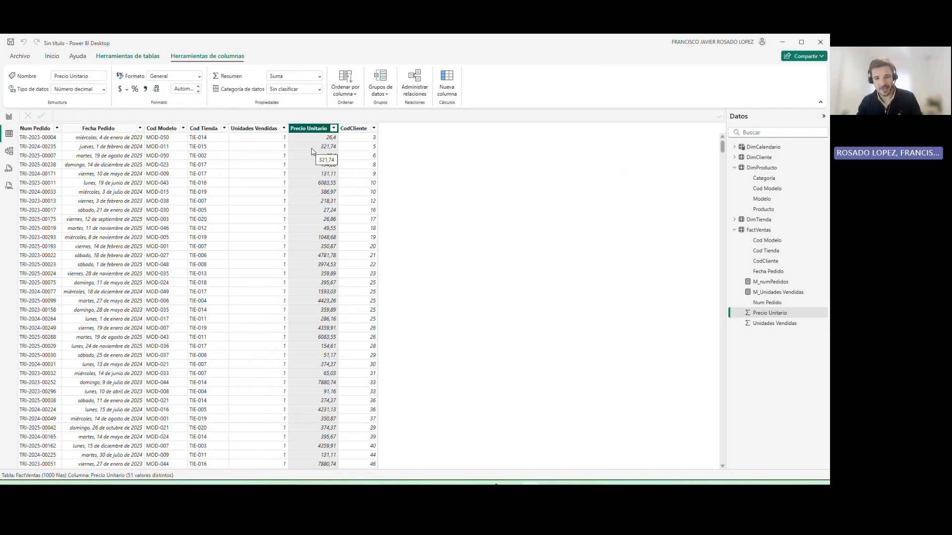
pyautogui.click(249, 130)
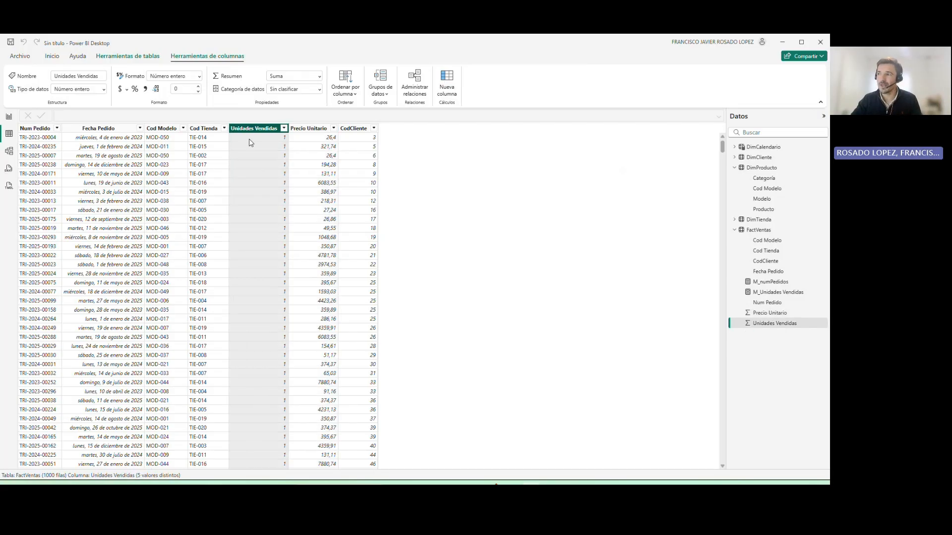
pyautogui.click(310, 130)
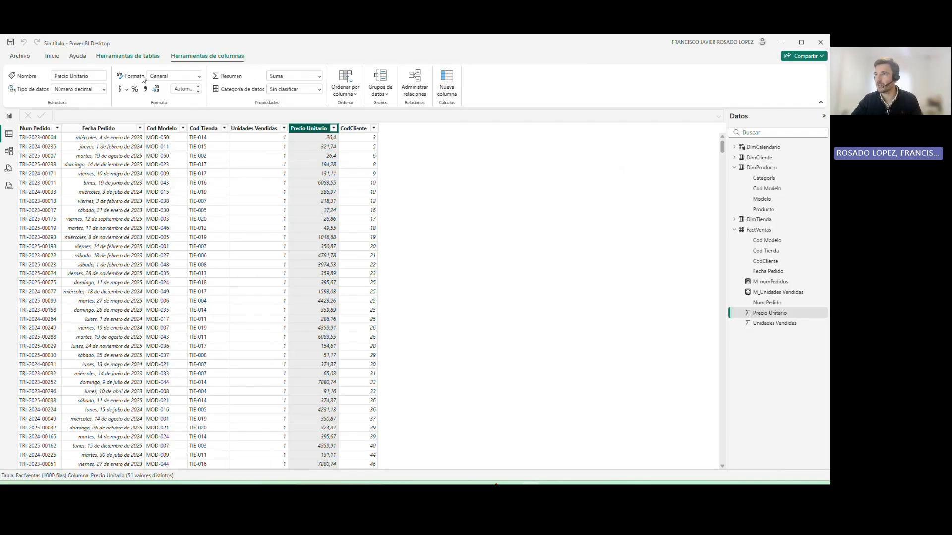
# Create the calculated column Ingresos columna = FactVentas[Unidades Vendidas]*FactVentas[Precio Unitario] in the FactVentas table.
pyautogui.click(52, 57)
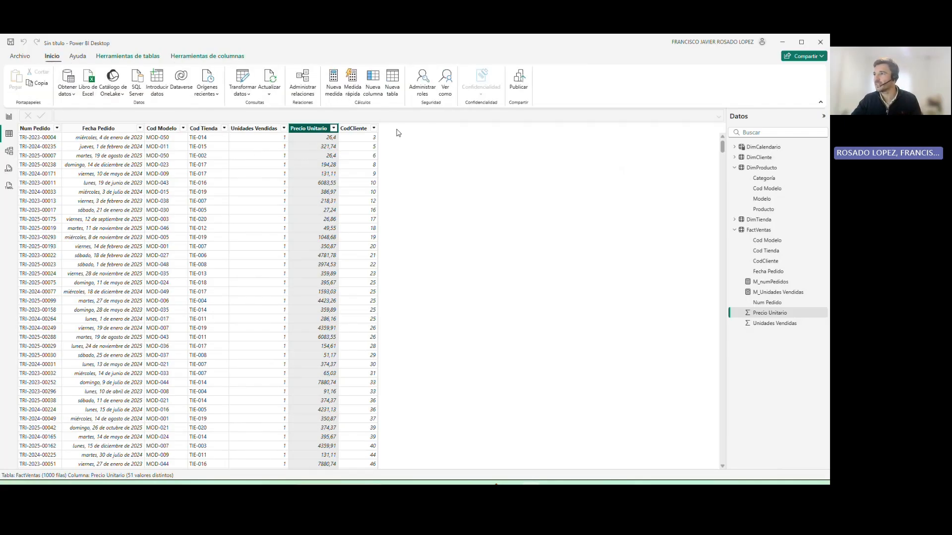
pyautogui.click(372, 84)
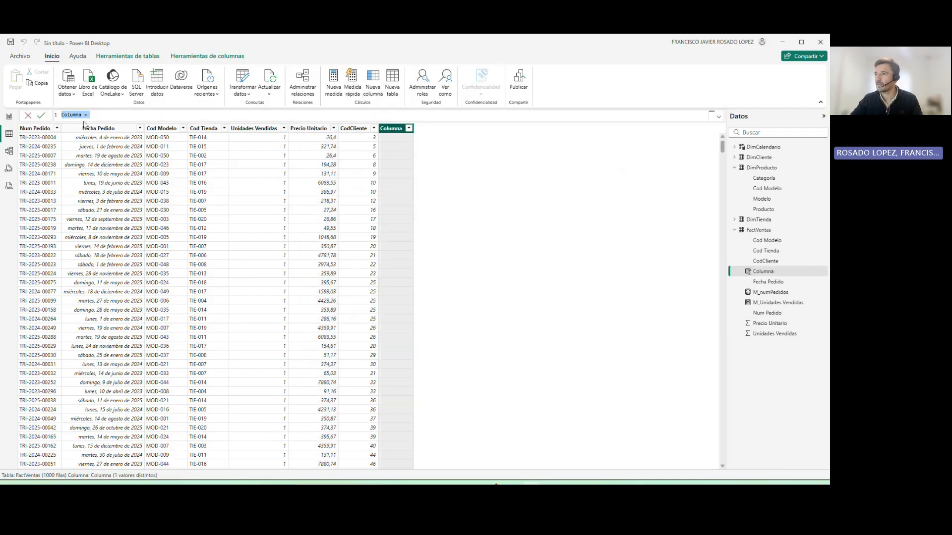
pyautogui.write('Ing')
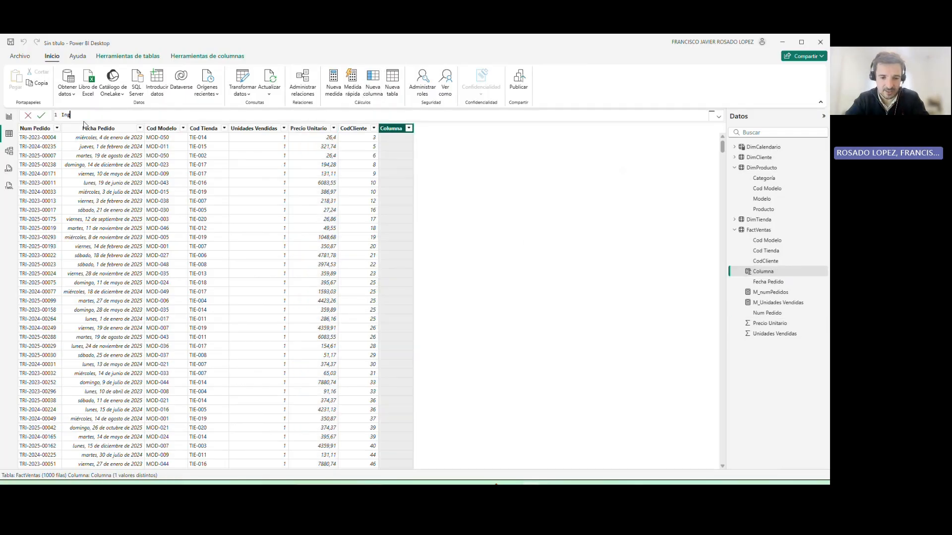
pyautogui.write('resos columna')
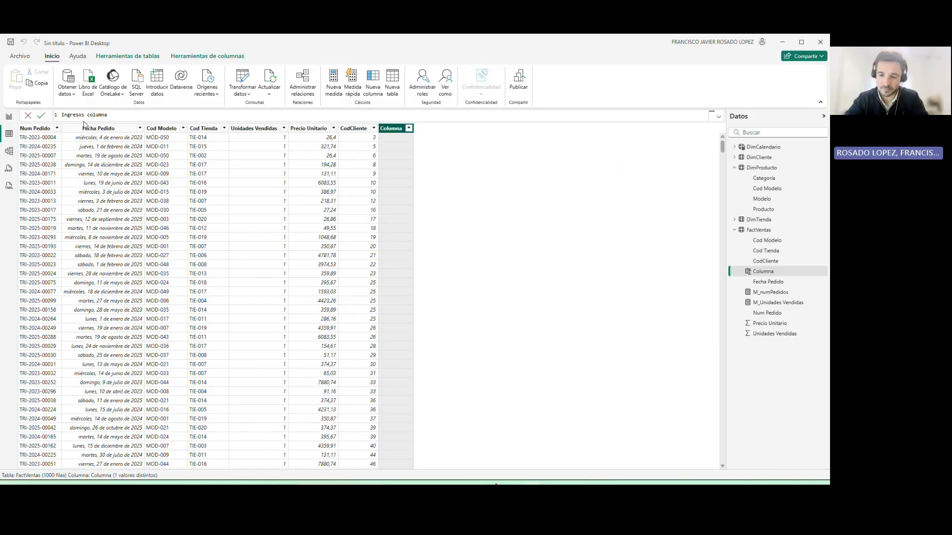
pyautogui.write(' =')
pyautogui.press('BackSpace')
pyautogui.press('BackSpace')
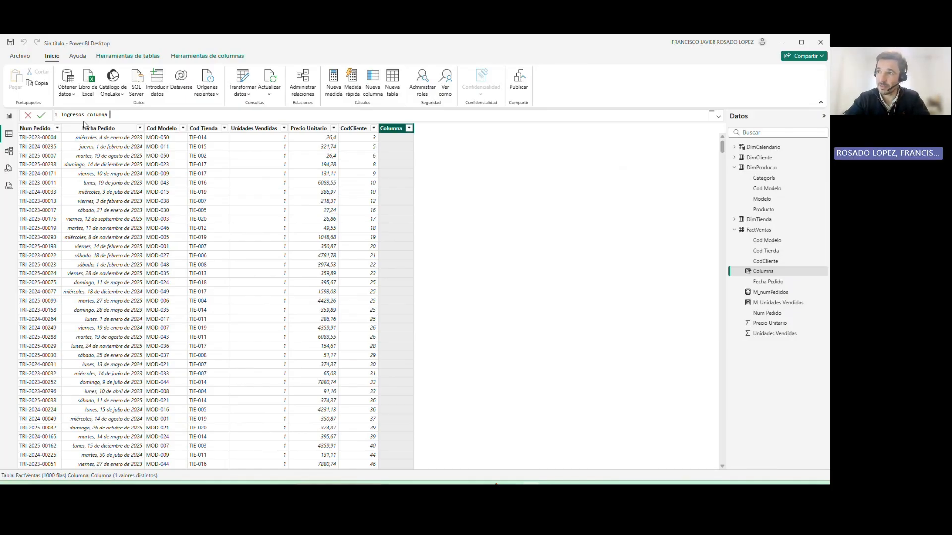
pyautogui.write('=')
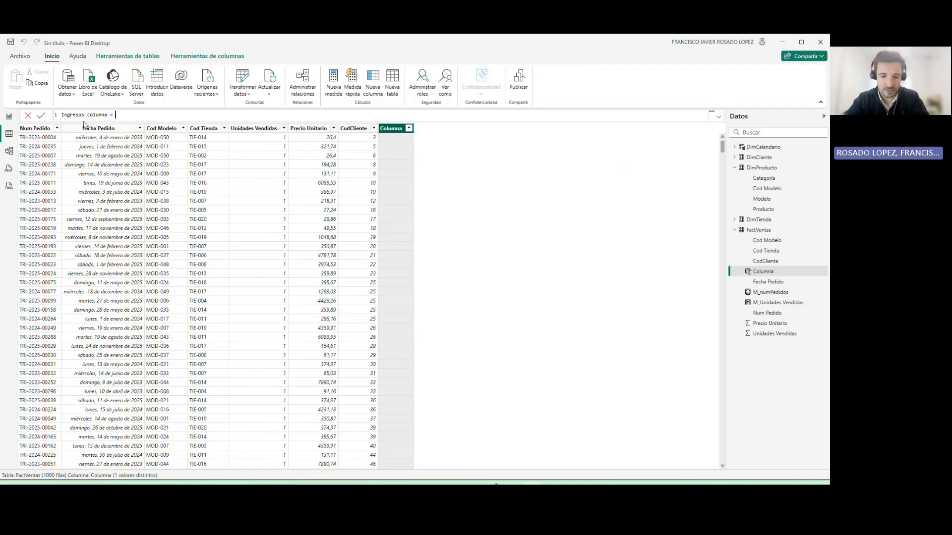
pyautogui.write(' unidad')
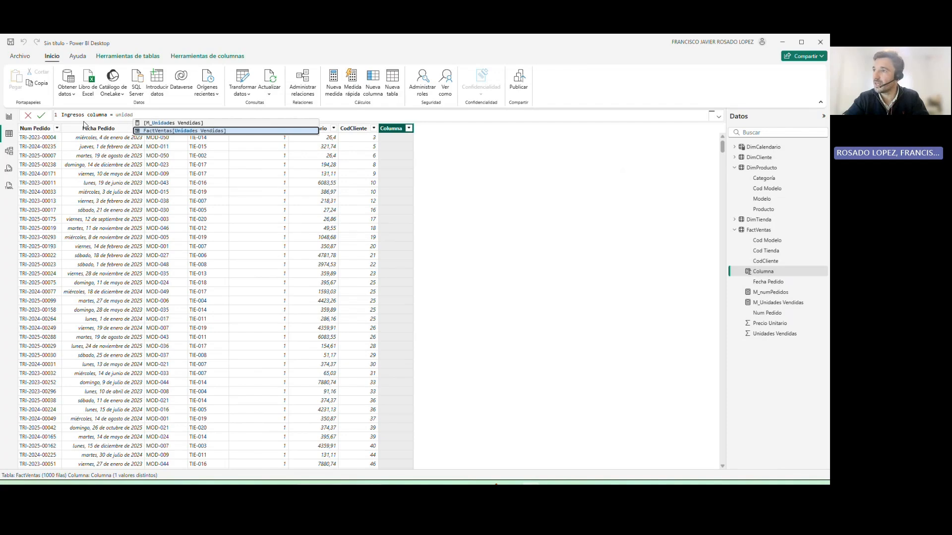
pyautogui.press('Tab')
pyautogui.write('*')
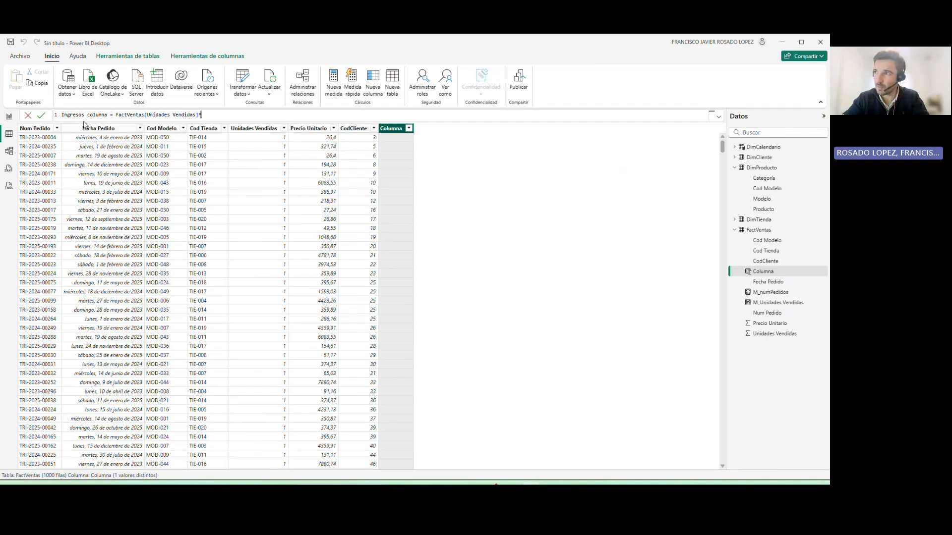
pyautogui.write('precio')
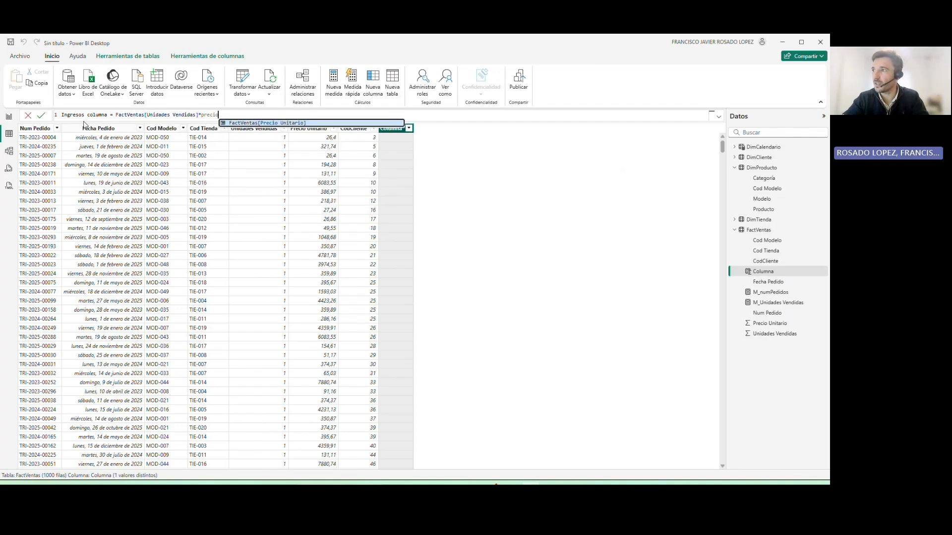
pyautogui.press('Tab')
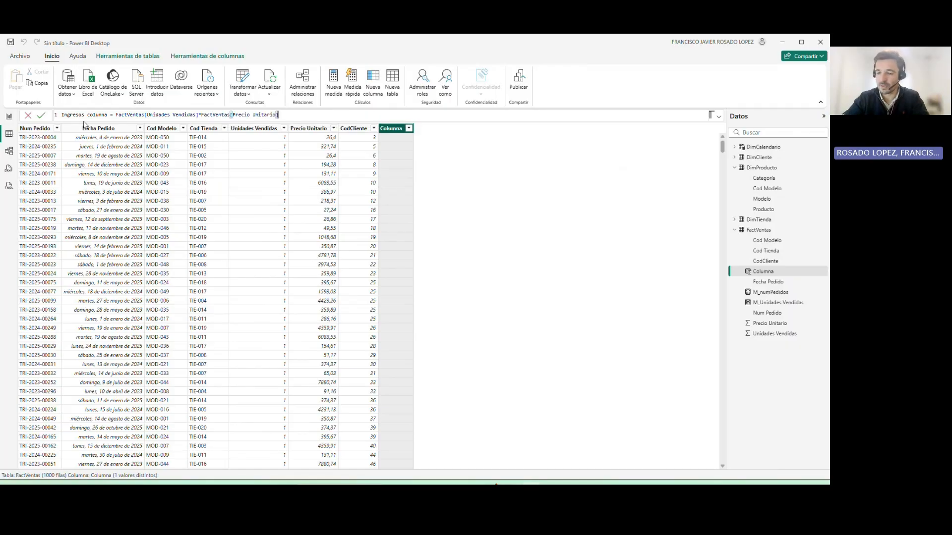
pyautogui.press('Return')
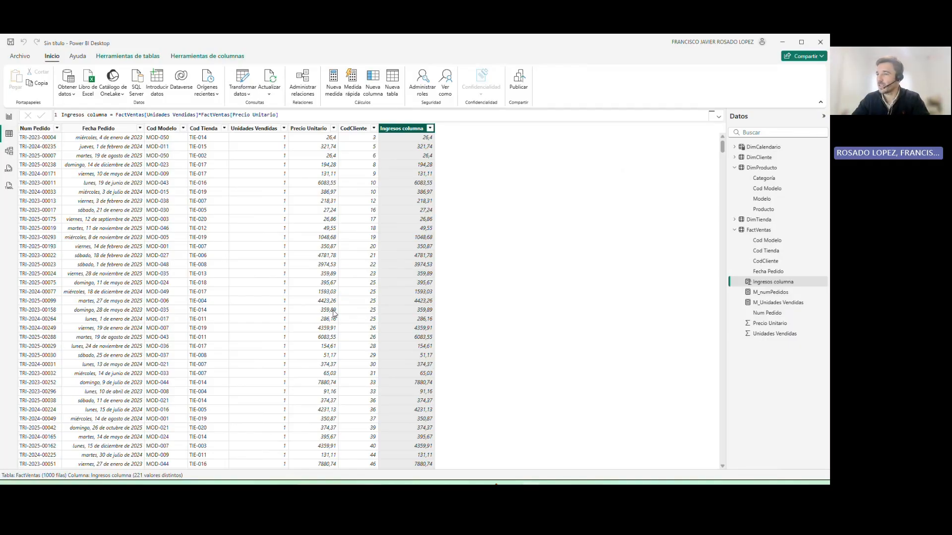
# Create the measure M_Ingresos Columna = sum(FactVentas[Ingresos columna]) in the FactVentas table and add it to the report's table visual.
pyautogui.click(9, 116)
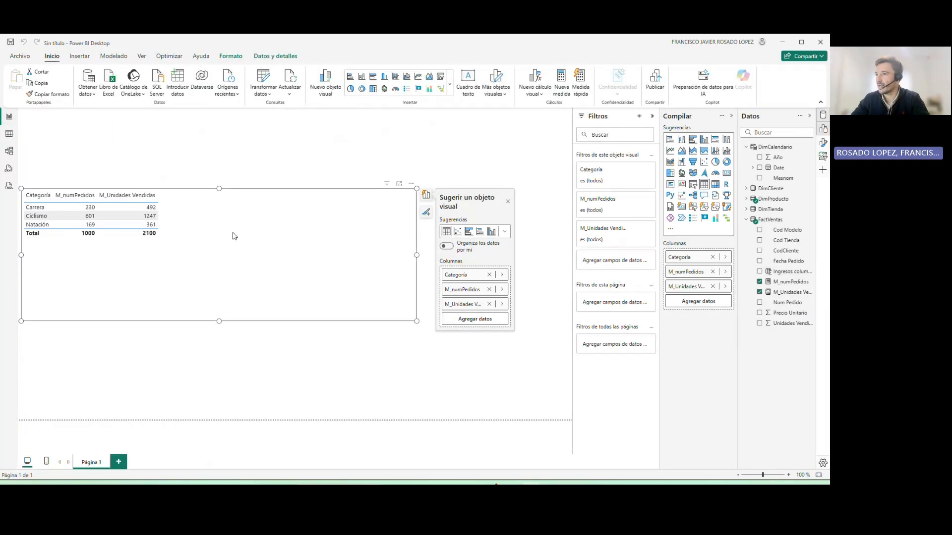
pyautogui.click(783, 220)
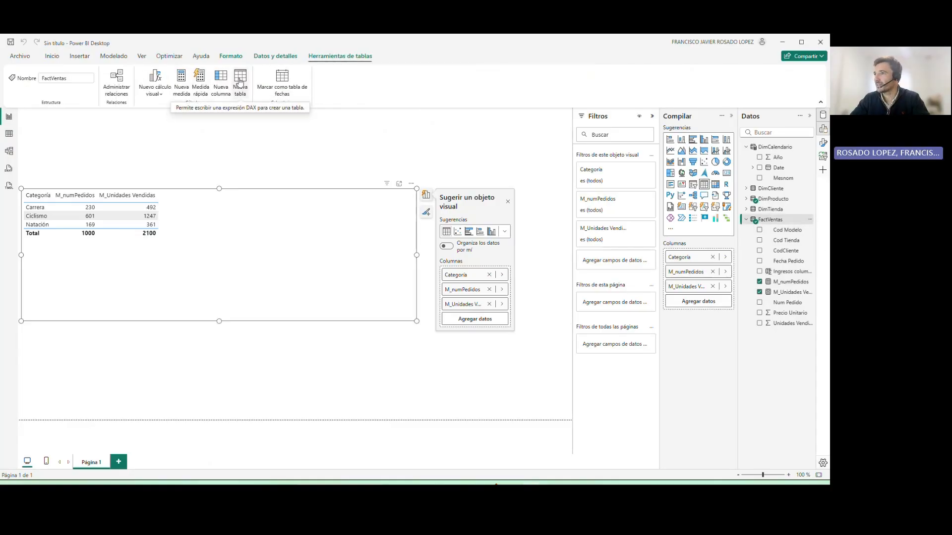
pyautogui.click(181, 82)
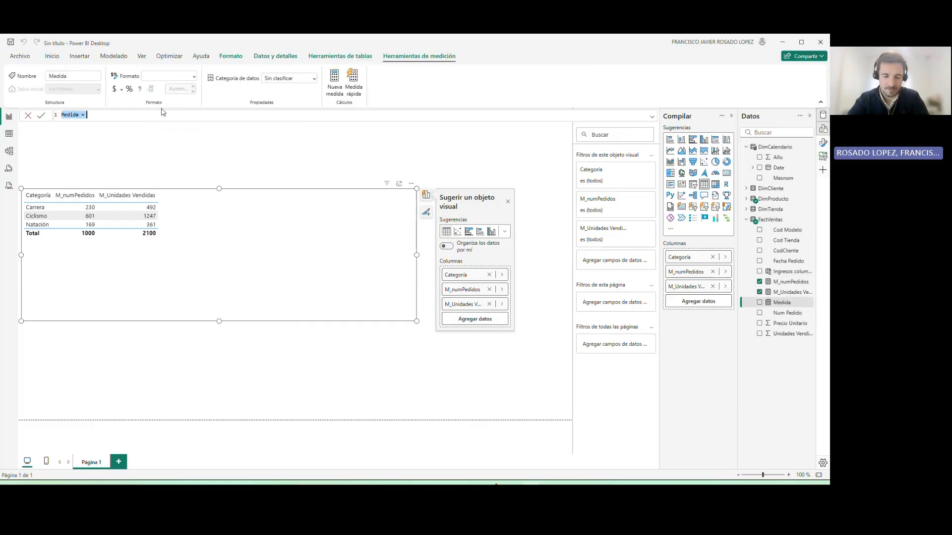
pyautogui.write('Ingresos')
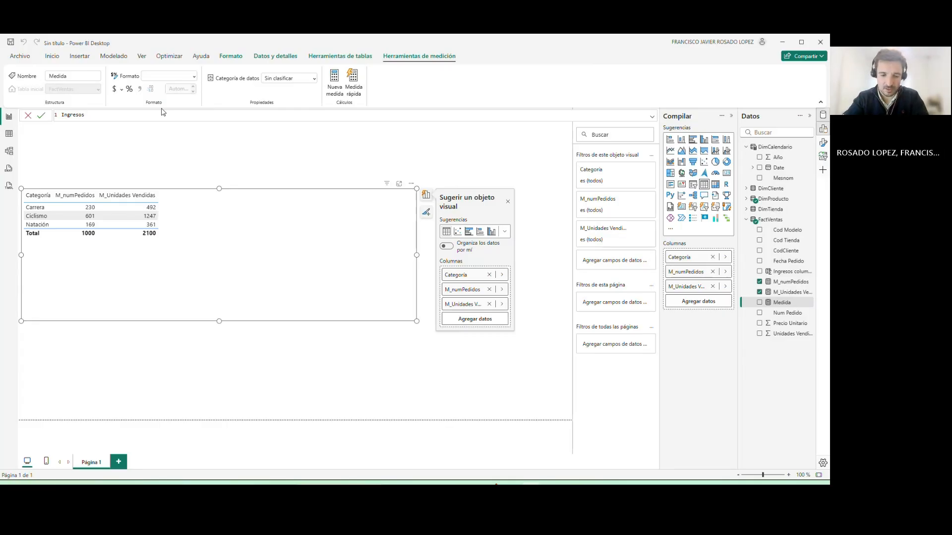
pyautogui.write(' Colum')
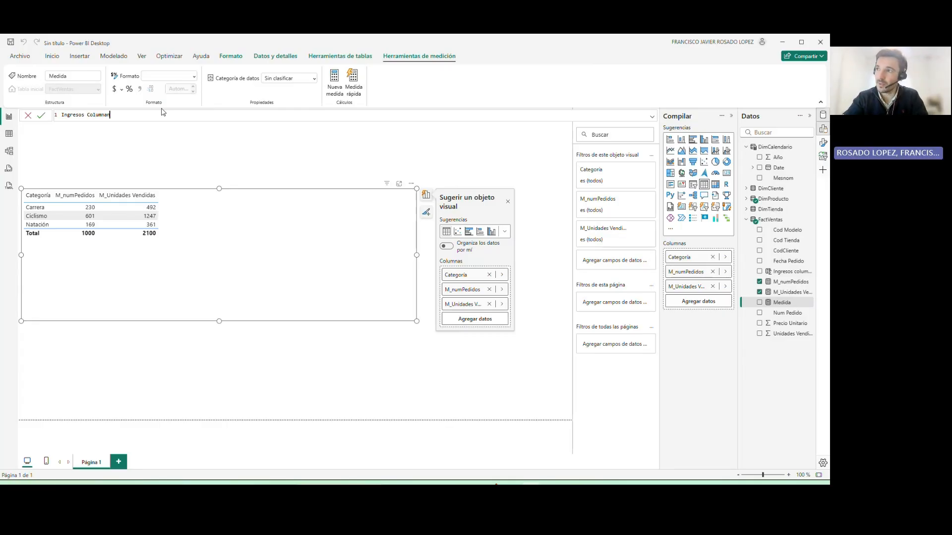
pyautogui.write('na')
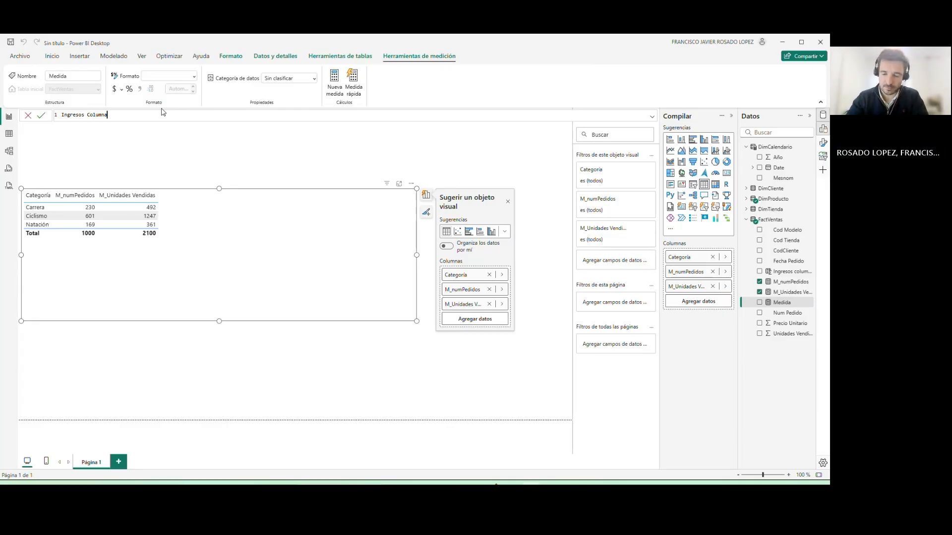
pyautogui.click(63, 115)
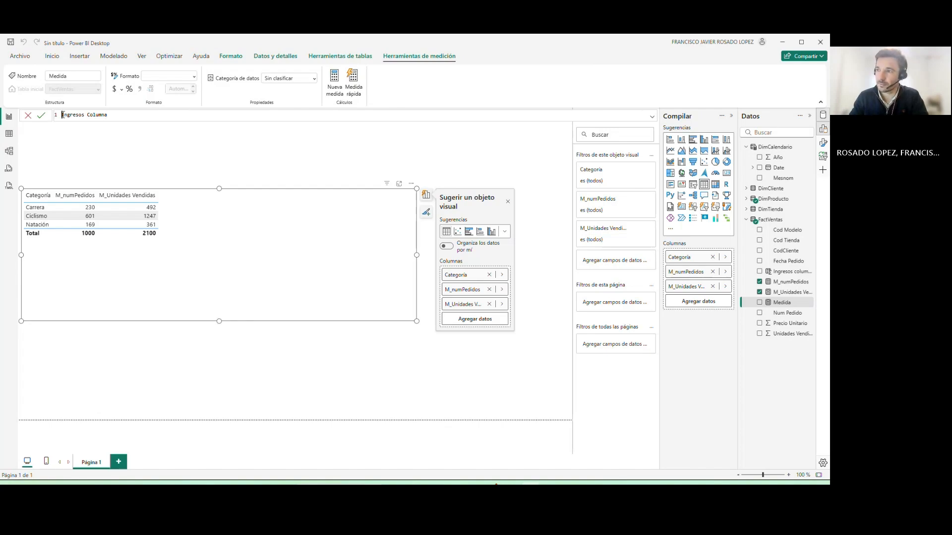
pyautogui.write('M_')
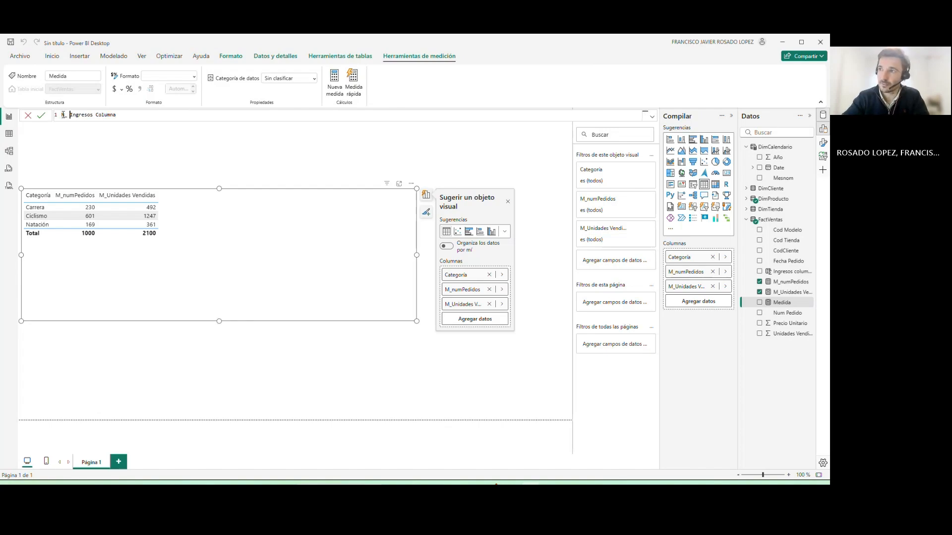
pyautogui.press('BackSpace')
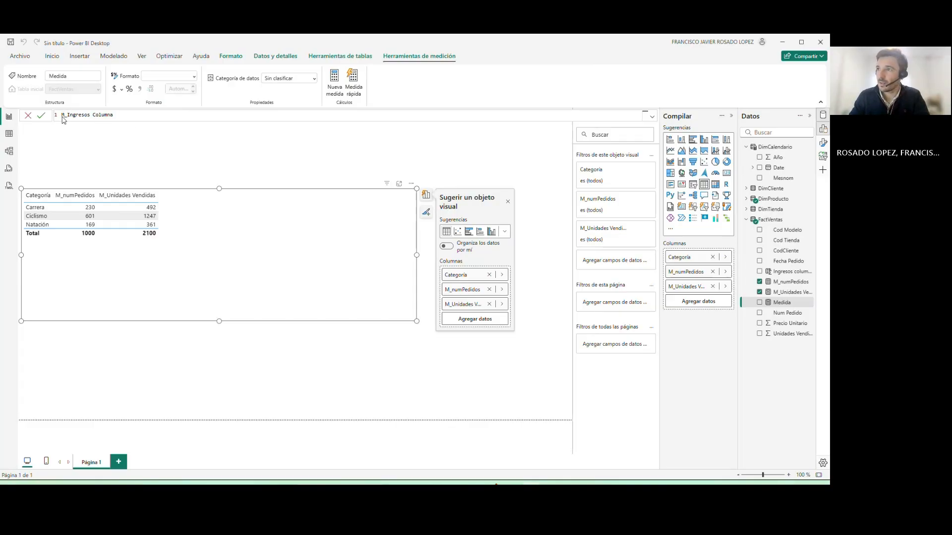
pyautogui.click(130, 117)
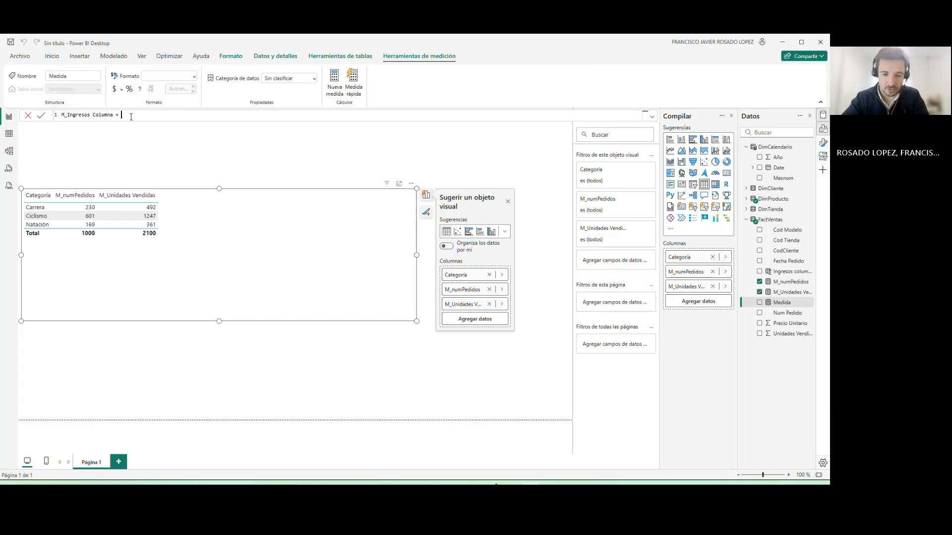
pyautogui.write('= sum')
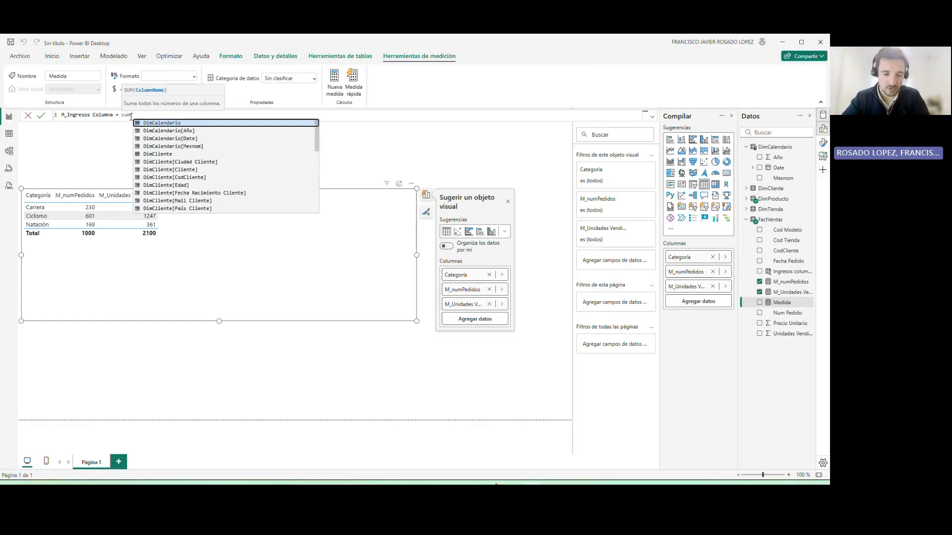
pyautogui.write('(FactVentas[Ingresos columna]')
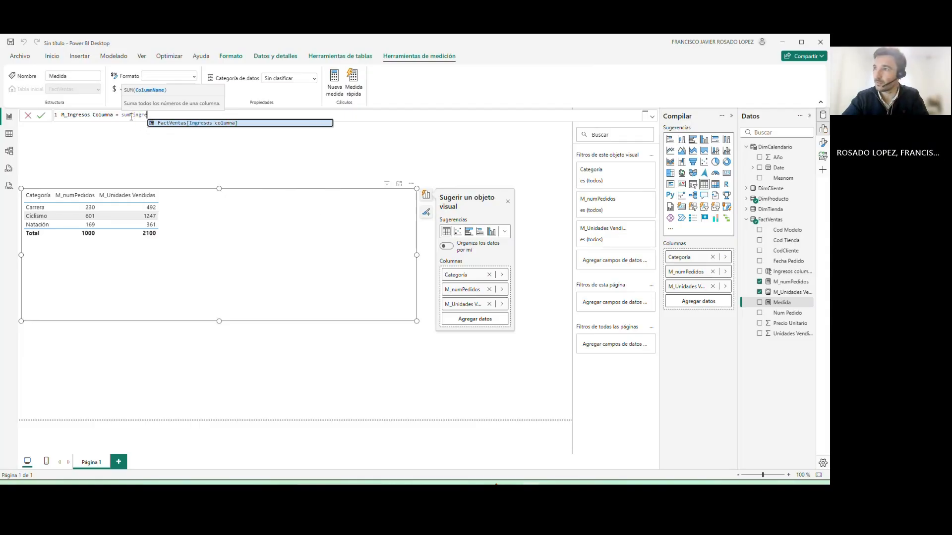
pyautogui.write(')')
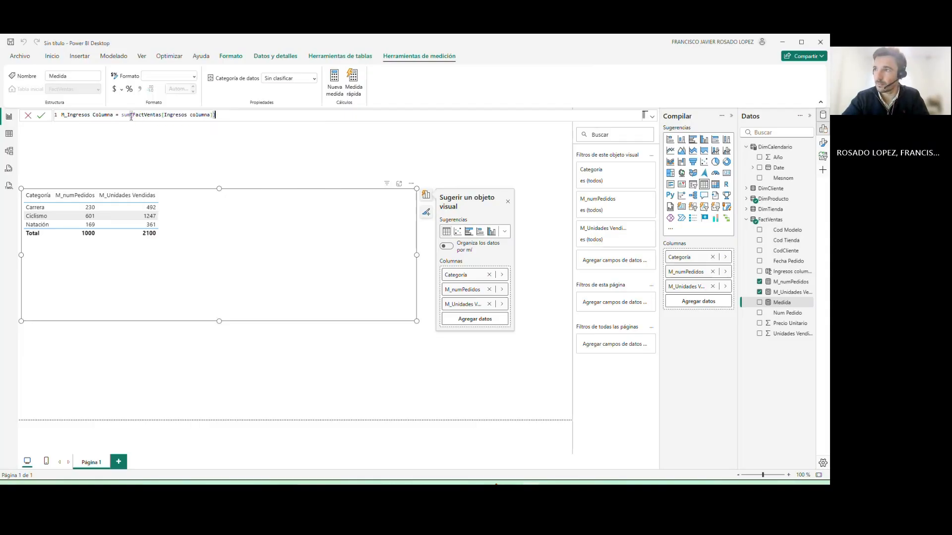
pyautogui.press('Return')
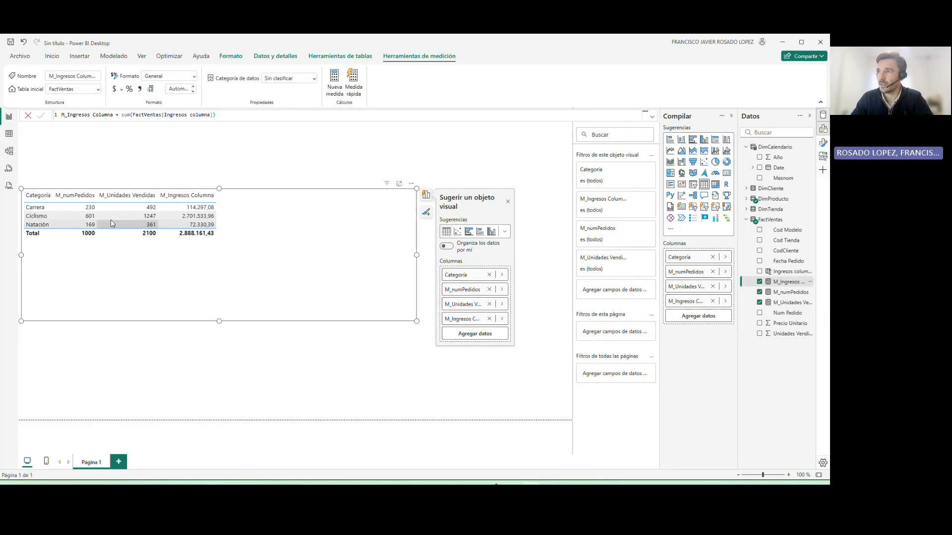
# Format the M_Ingresos Columna measure as currency with the € Euro (123 €) symbol.
pyautogui.click(121, 91)
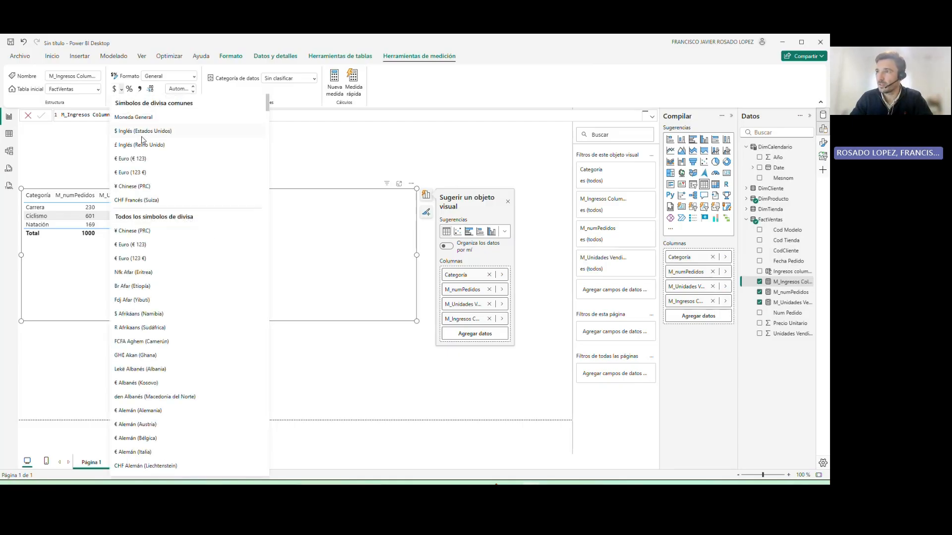
pyautogui.click(147, 173)
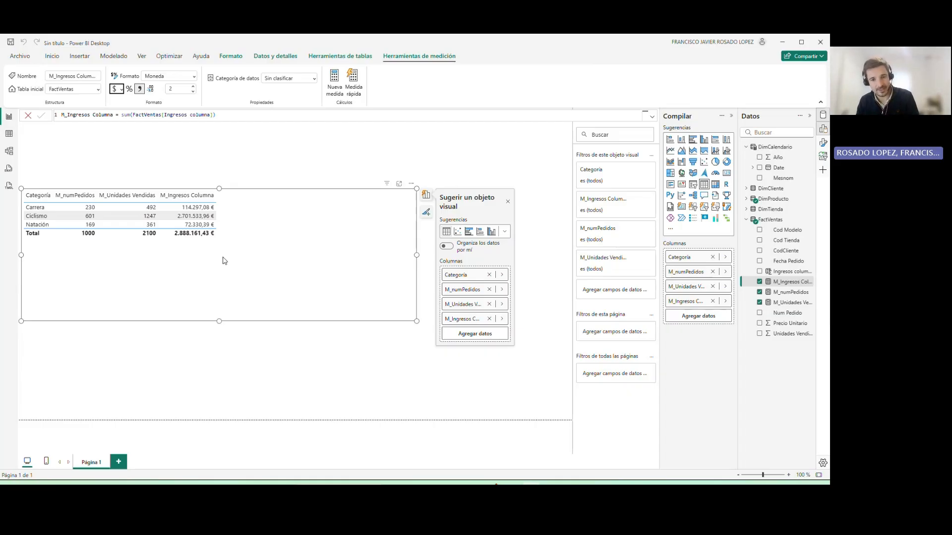
# Create the measure M_Ingresos Medida = sumx(FactVentas,FactVentas[Unidades Vendidas]*FactVentas[Precio Unitario]) in the FactVentas table and add it to the report's table visual.
pyautogui.click(9, 134)
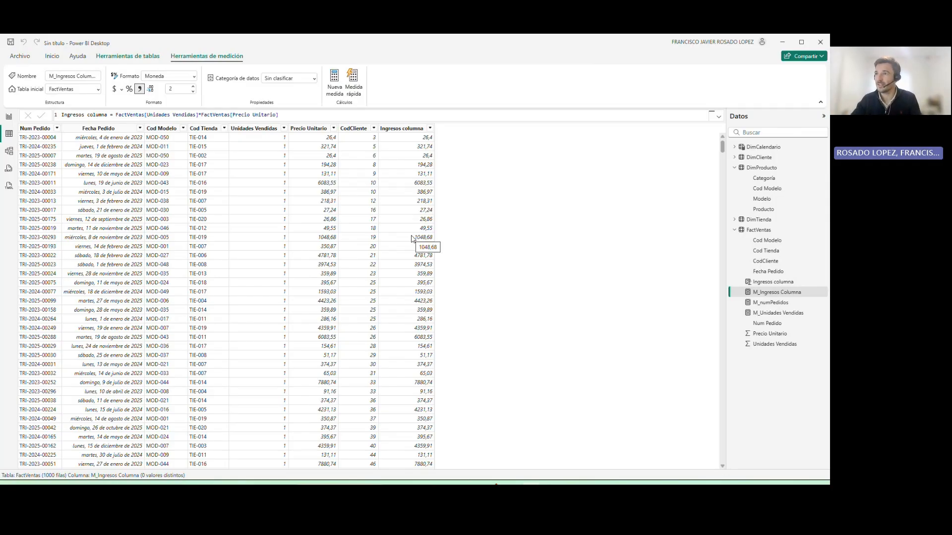
pyautogui.click(52, 57)
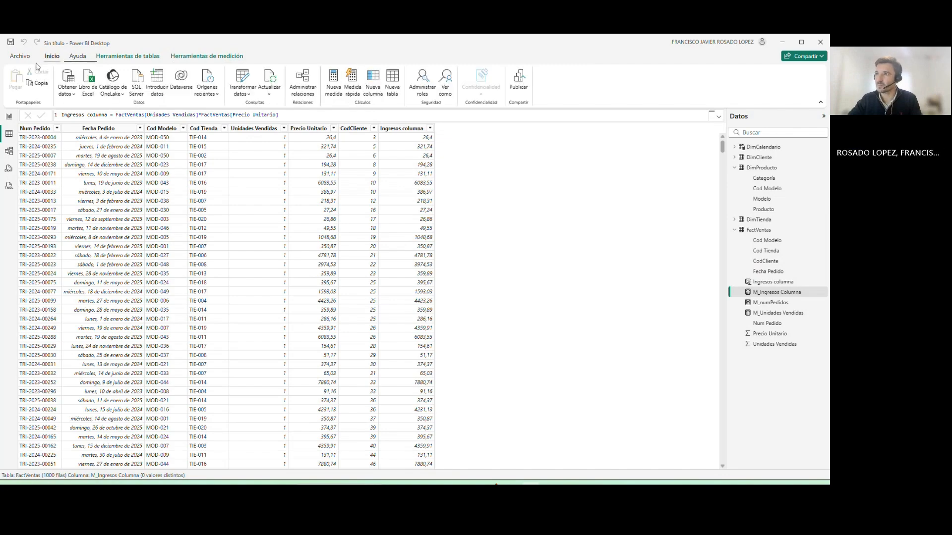
pyautogui.click(340, 90)
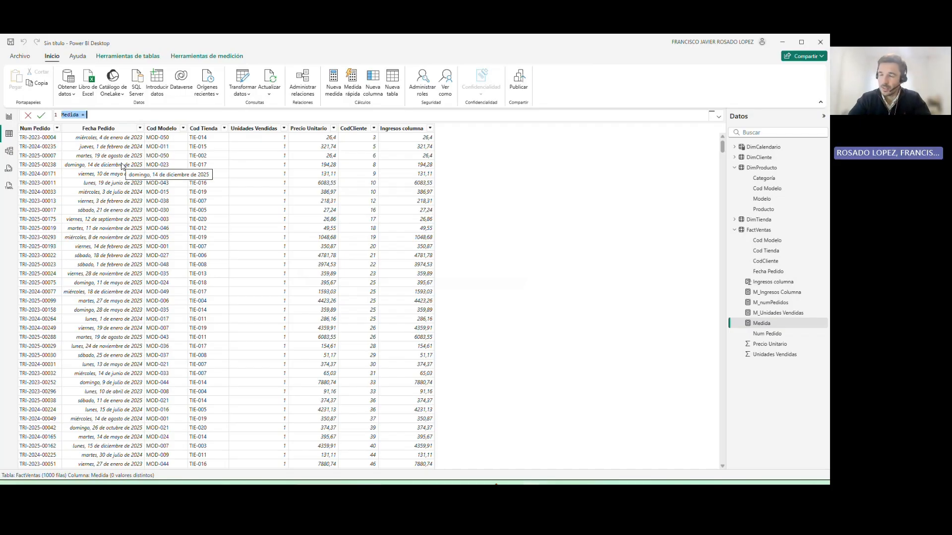
pyautogui.write('In')
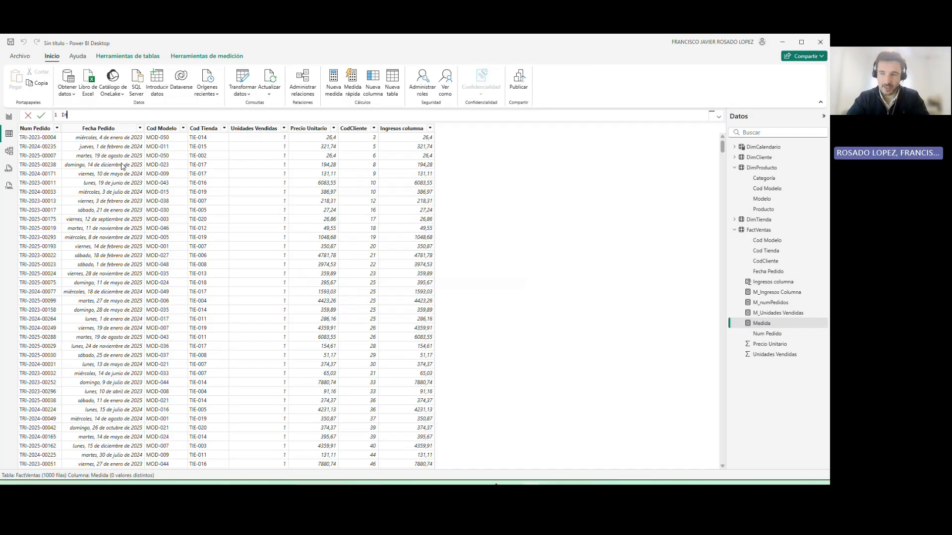
pyautogui.press('BackSpace')
pyautogui.press('BackSpace')
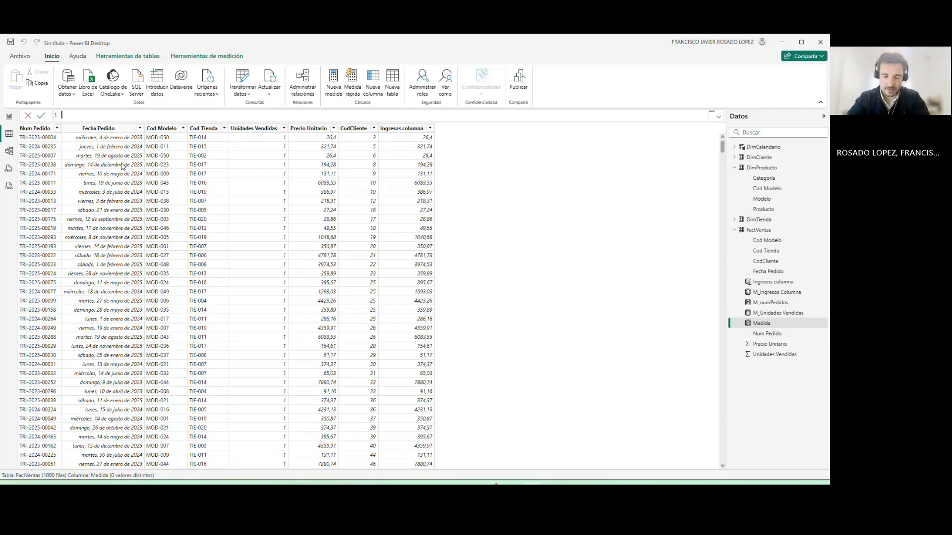
pyautogui.write('M_')
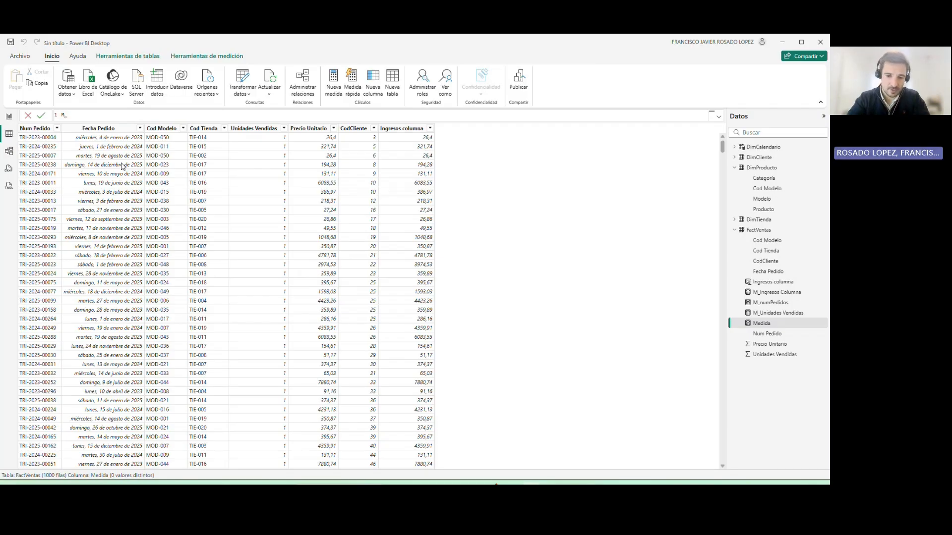
pyautogui.write('Ingresos')
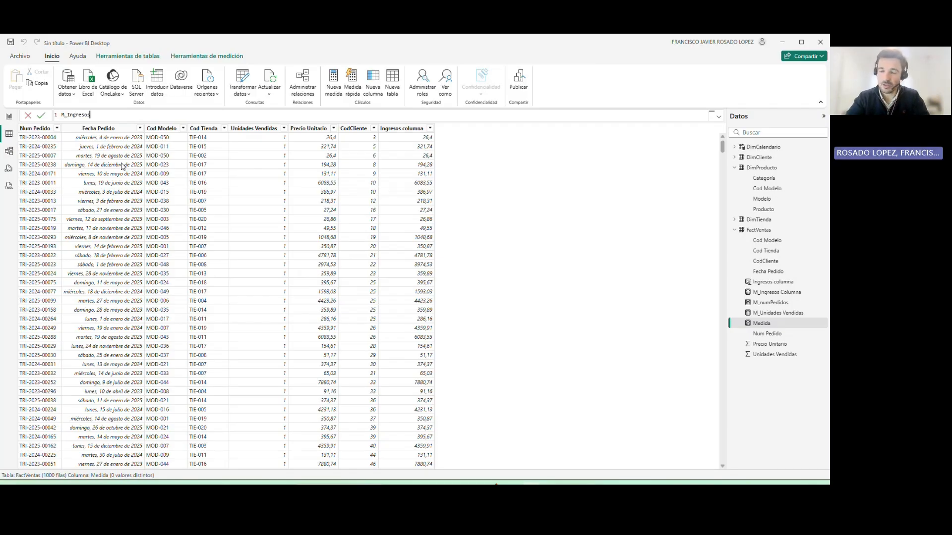
pyautogui.write(' Medida')
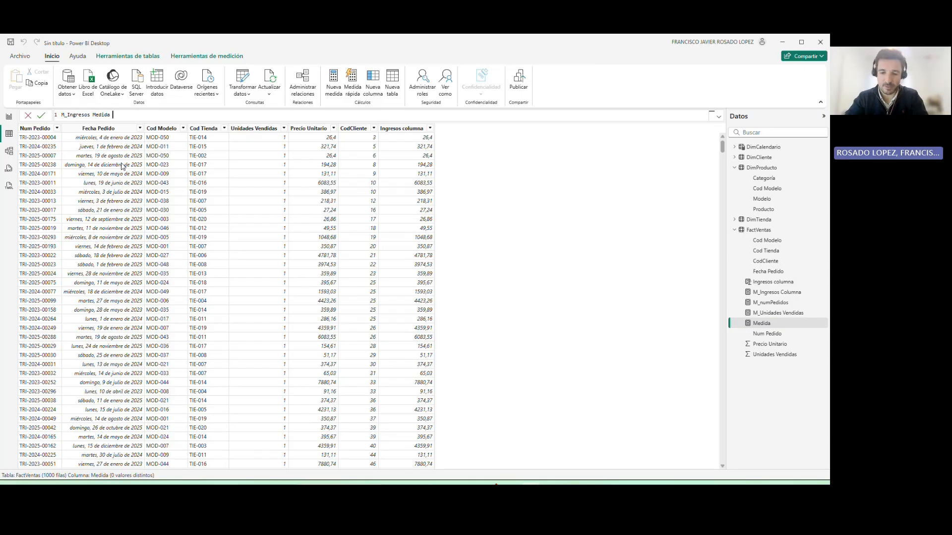
pyautogui.write(' = sum')
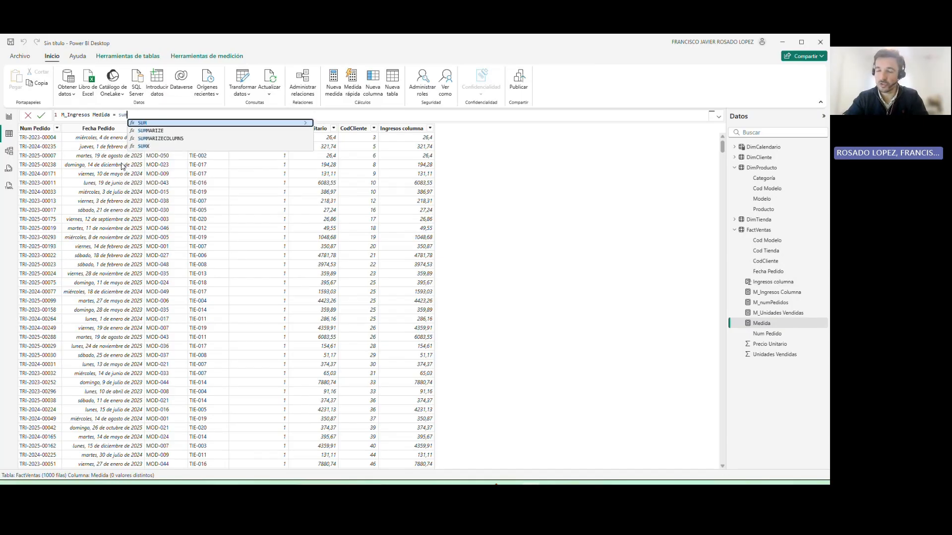
pyautogui.write('x')
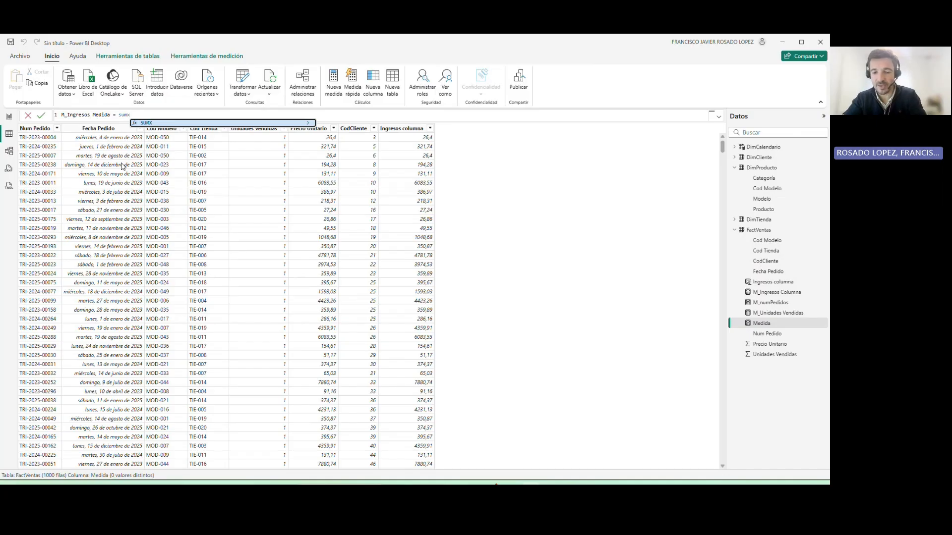
pyautogui.write('(')
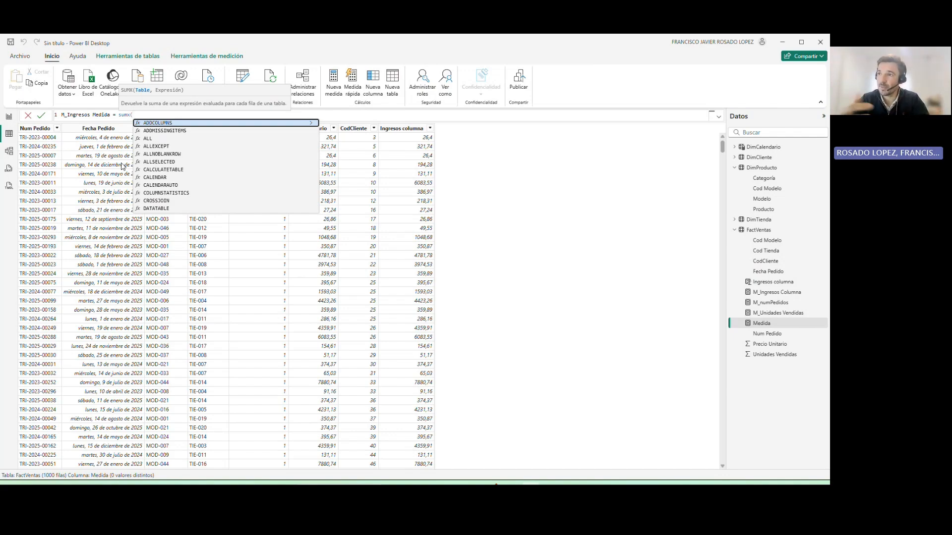
pyautogui.write('fact')
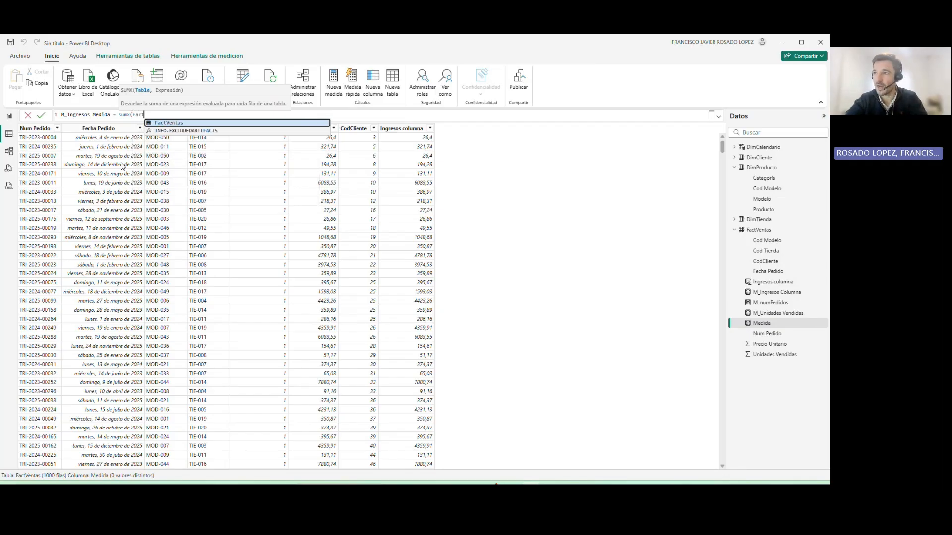
pyautogui.press('Tab')
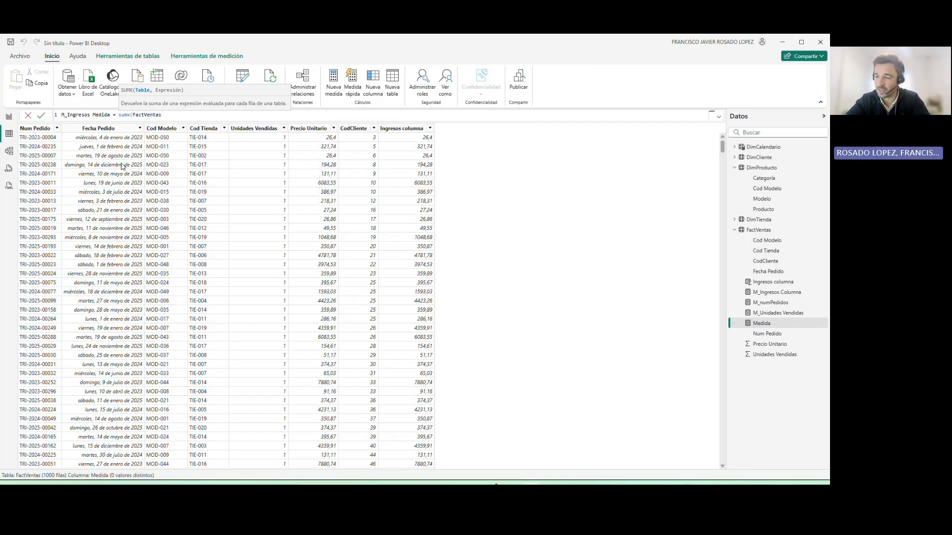
pyautogui.write(',')
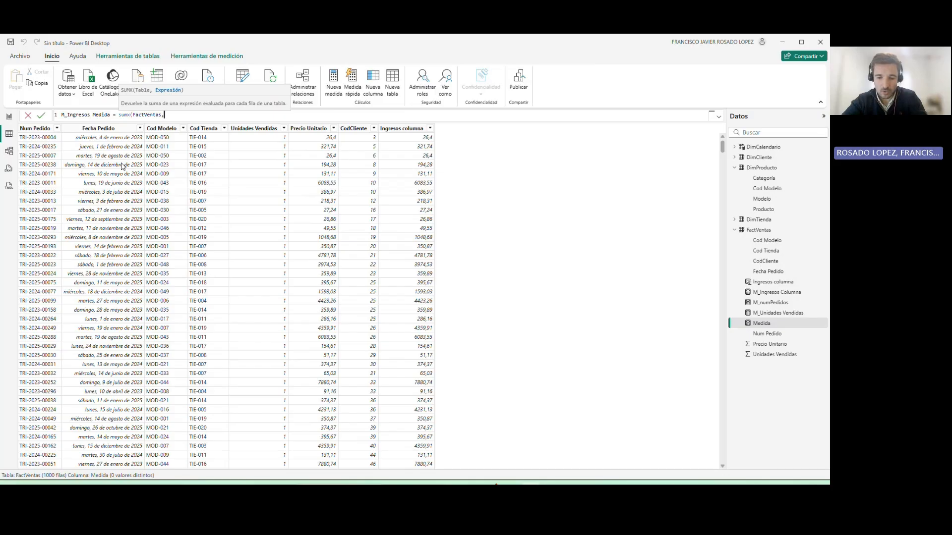
pyautogui.write('unidad')
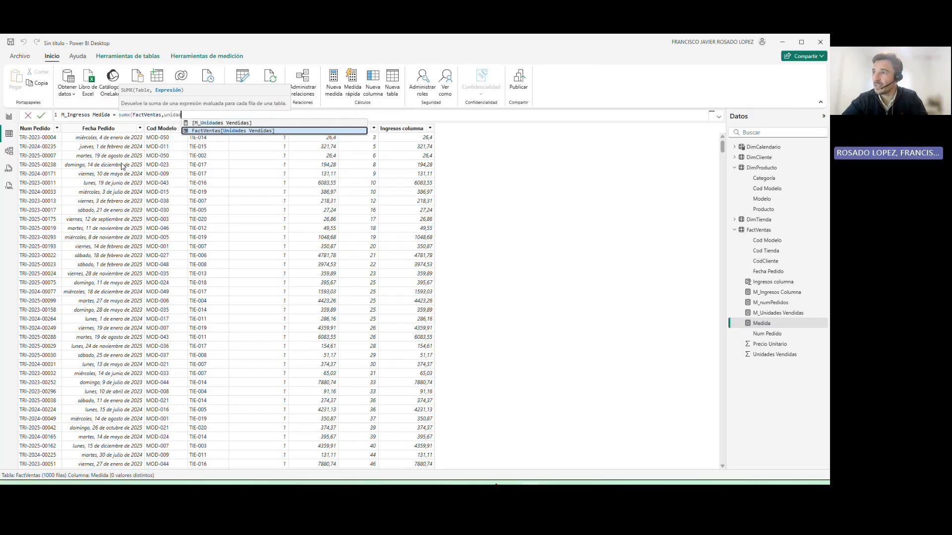
pyautogui.press('Tab')
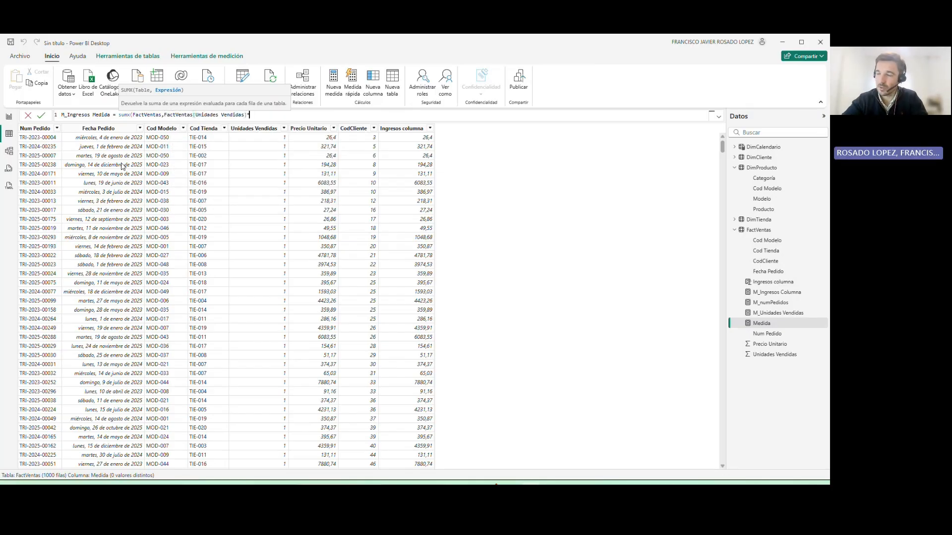
pyautogui.write('*prec')
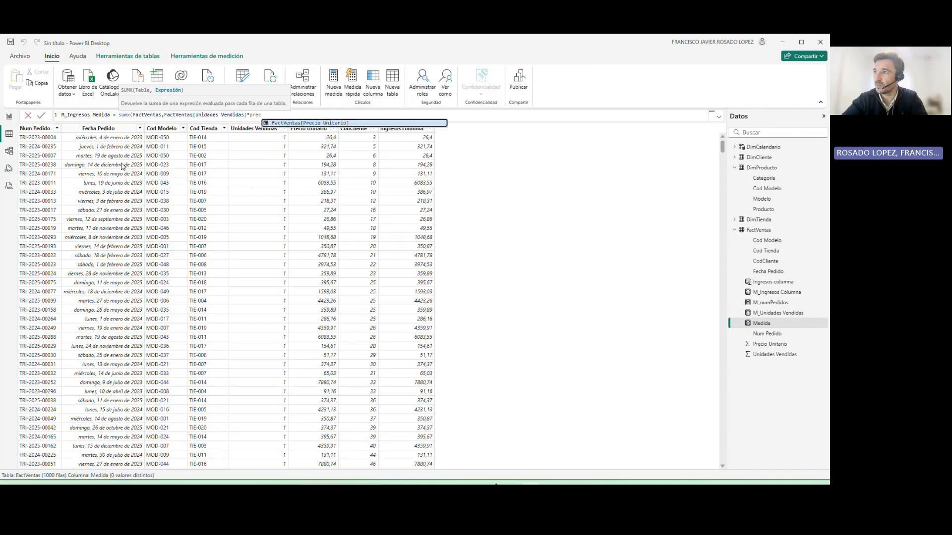
pyautogui.press('Tab')
pyautogui.write(')')
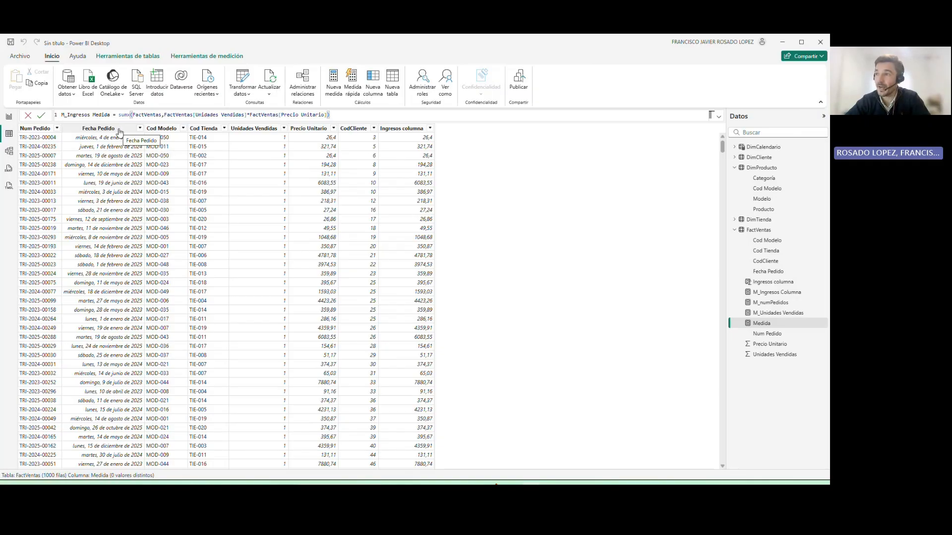
pyautogui.press('Return')
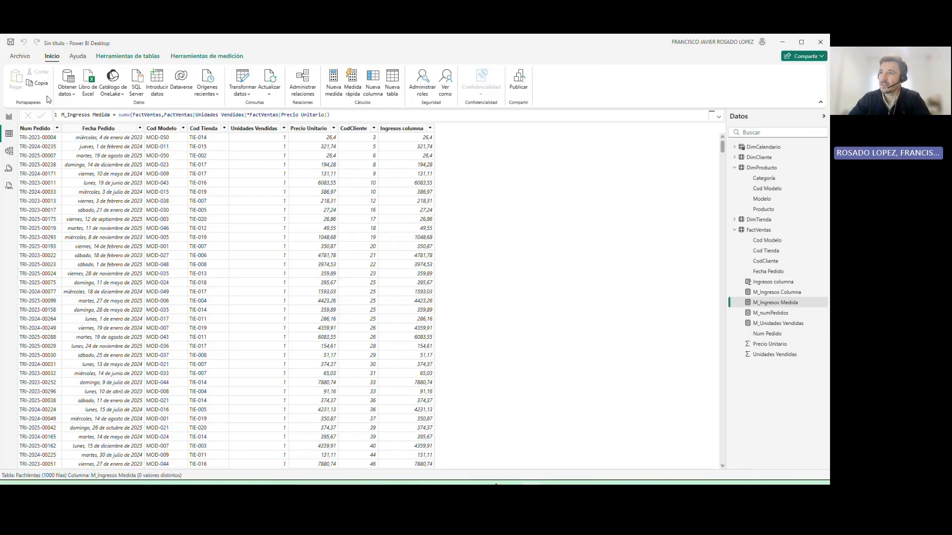
pyautogui.click(9, 117)
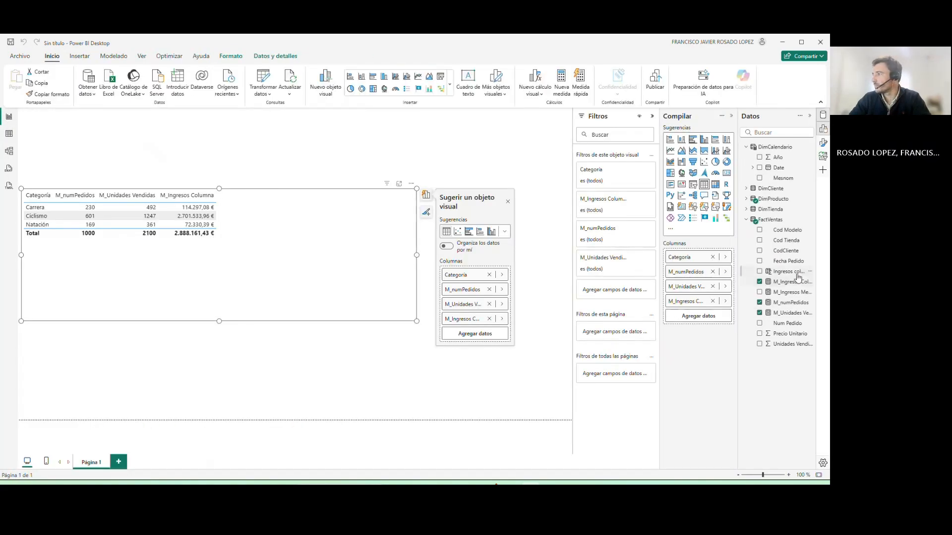
pyautogui.moveTo(791, 293); pyautogui.dragTo(263, 293)
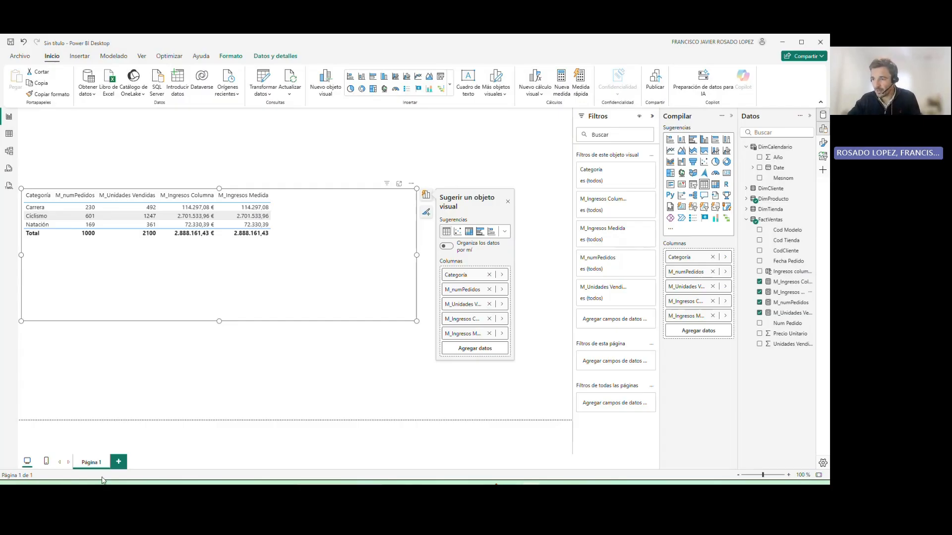
# Add a second report page and insert an empty matrix visual on it, enlarged to about half the canvas width.
pyautogui.click(119, 462)
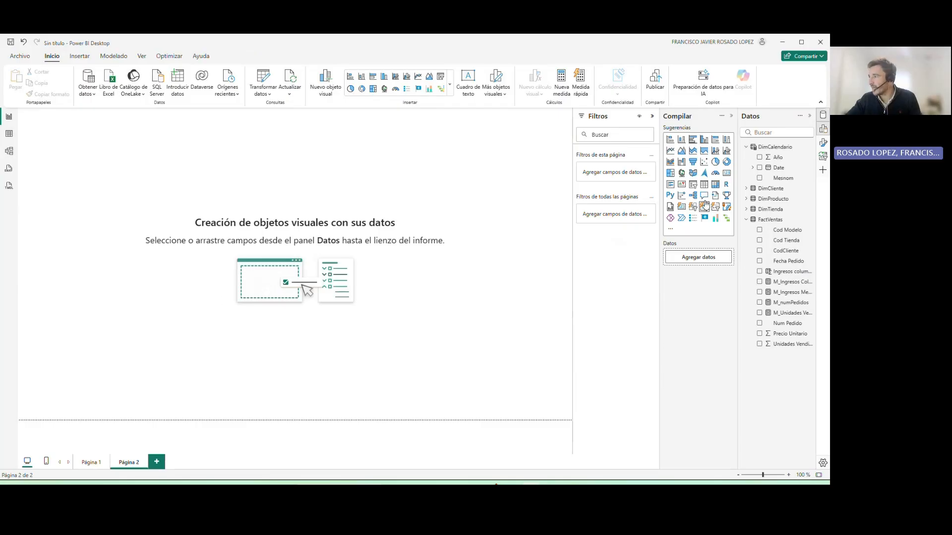
pyautogui.click(717, 187)
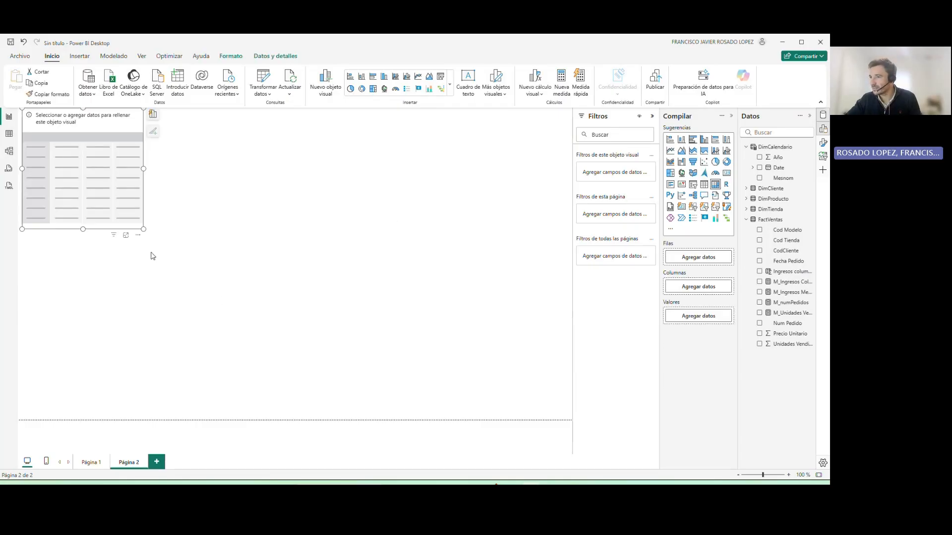
pyautogui.moveTo(145, 228); pyautogui.dragTo(283, 354)
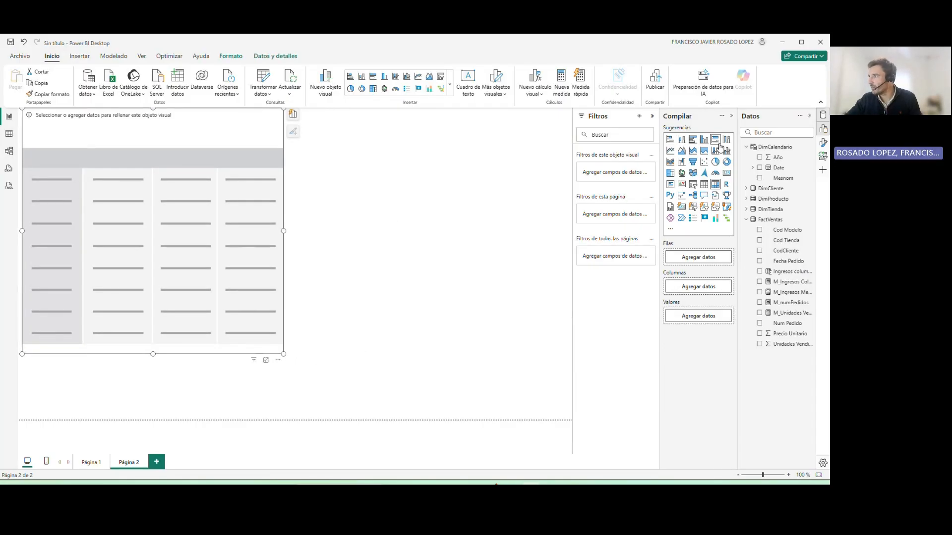
# Set the matrix rows to Año followed by Mesnom from DimCalendario, and move the matrix slightly down on the page.
pyautogui.moveTo(784, 159); pyautogui.dragTo(210, 207)
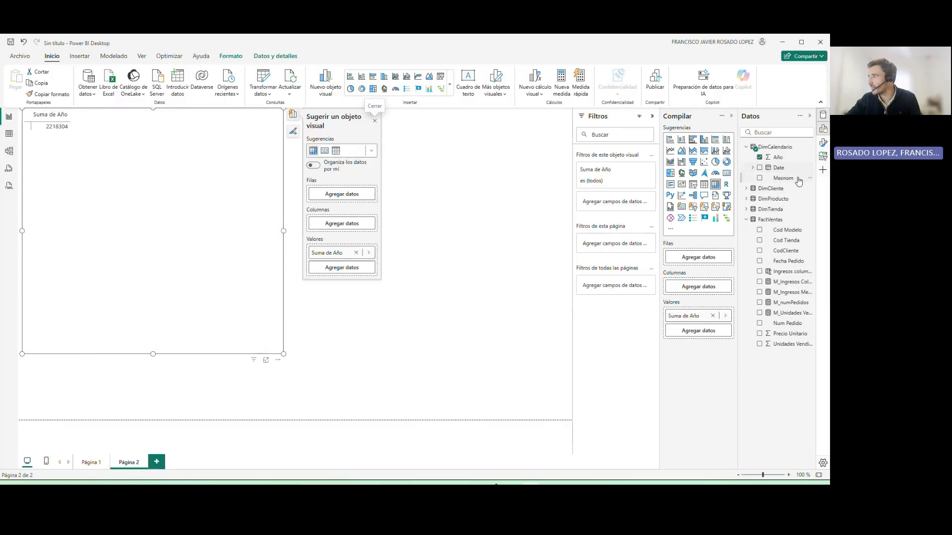
pyautogui.moveTo(788, 181); pyautogui.dragTo(164, 212)
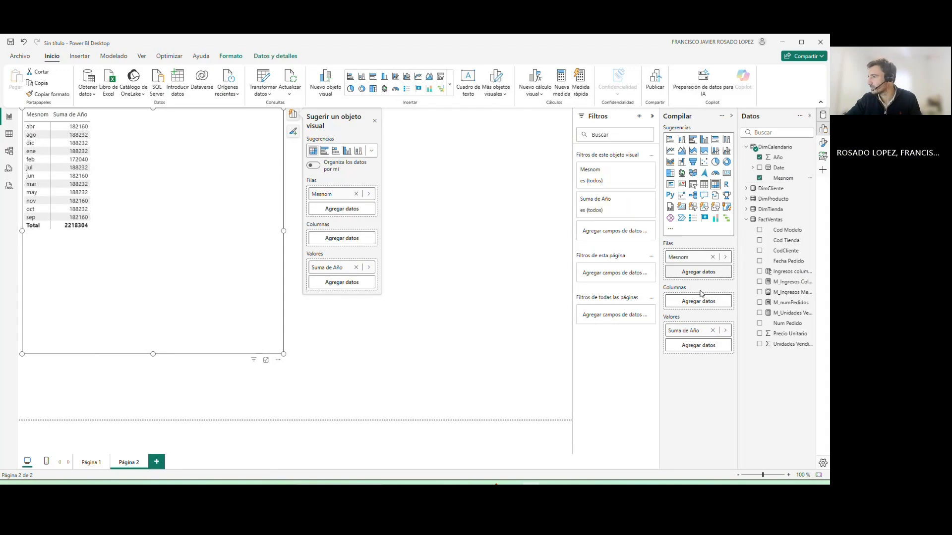
pyautogui.moveTo(689, 331); pyautogui.dragTo(694, 254)
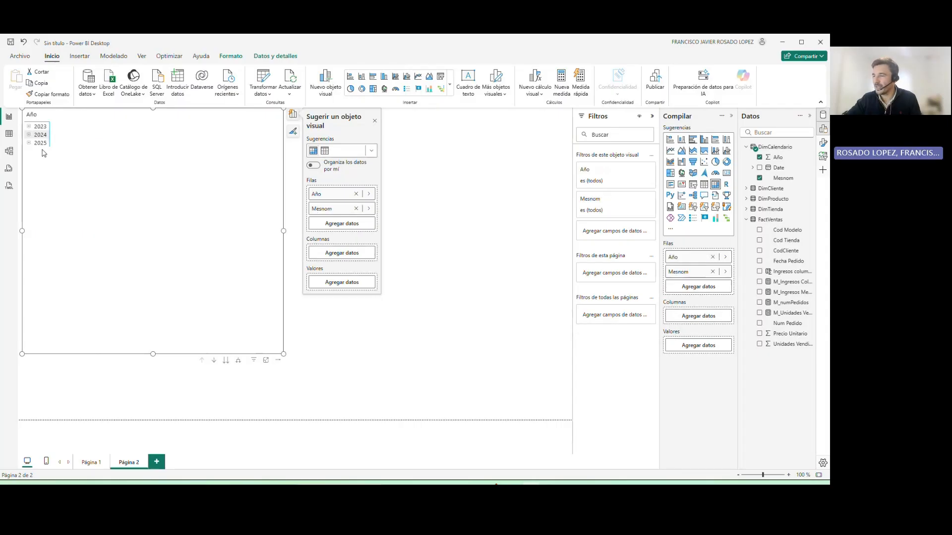
pyautogui.press('Escape')
pyautogui.click(133, 257)
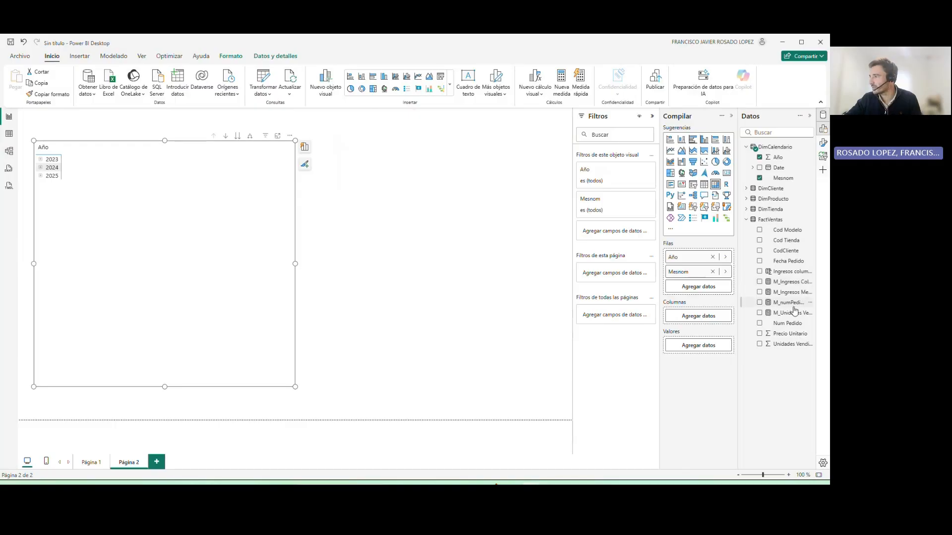
# Add M_Ingresos Medida as the matrix values and format the measure as currency with the € Euro (123 €) symbol.
pyautogui.moveTo(794, 296); pyautogui.dragTo(255, 270)
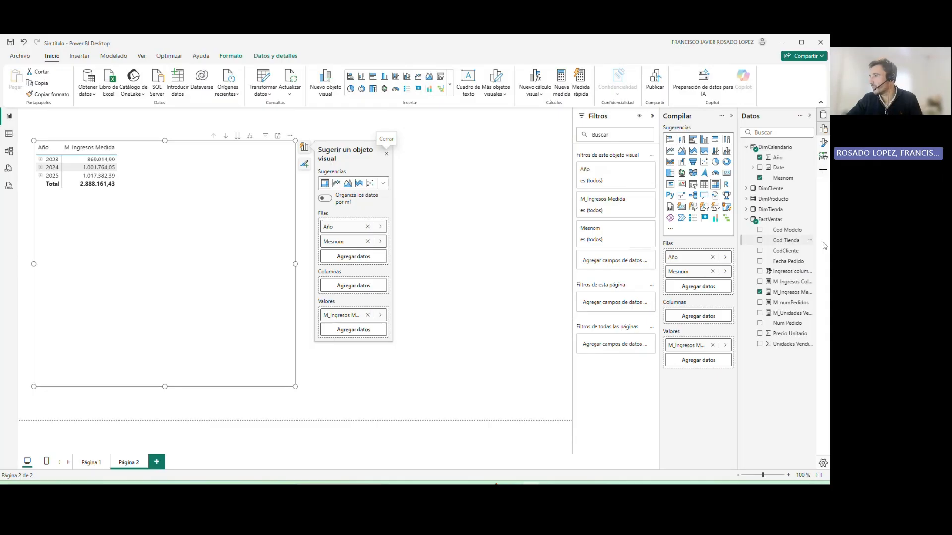
pyautogui.click(785, 293)
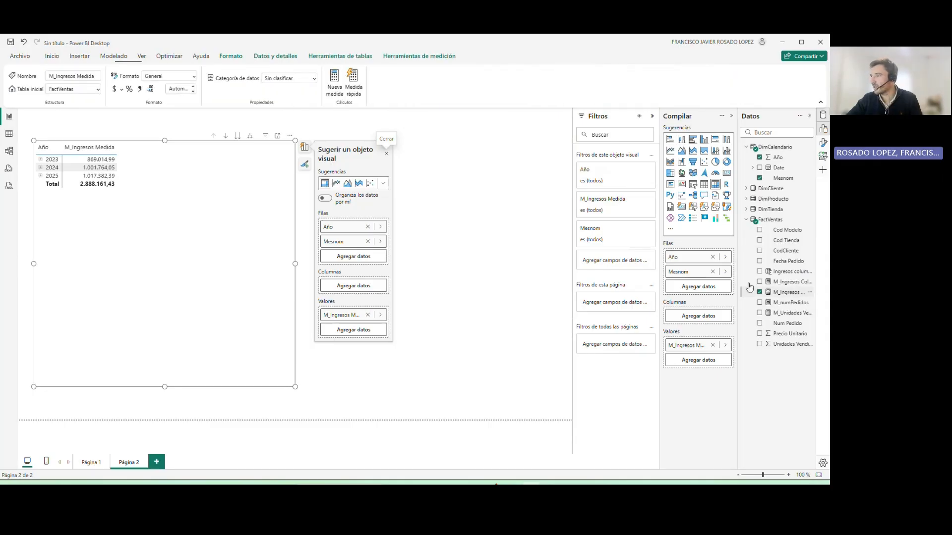
pyautogui.click(121, 89)
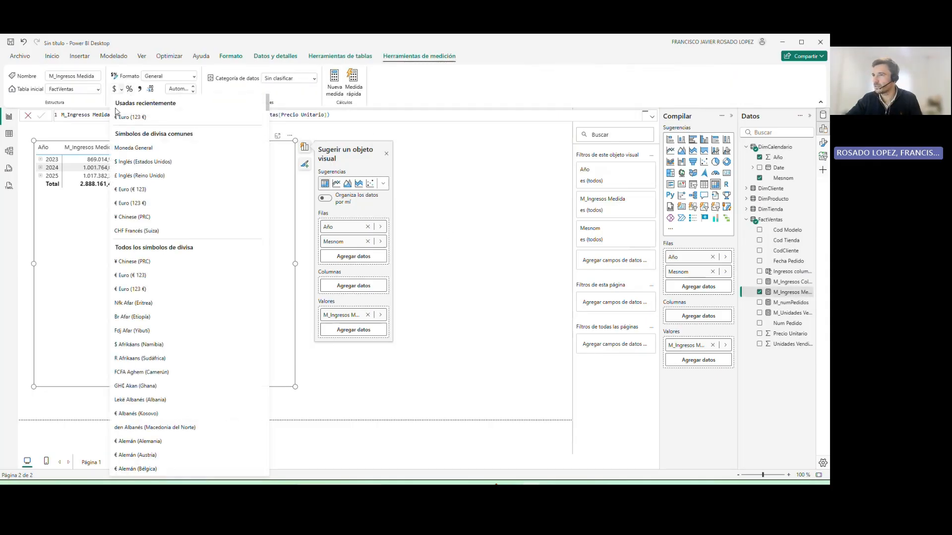
pyautogui.click(153, 121)
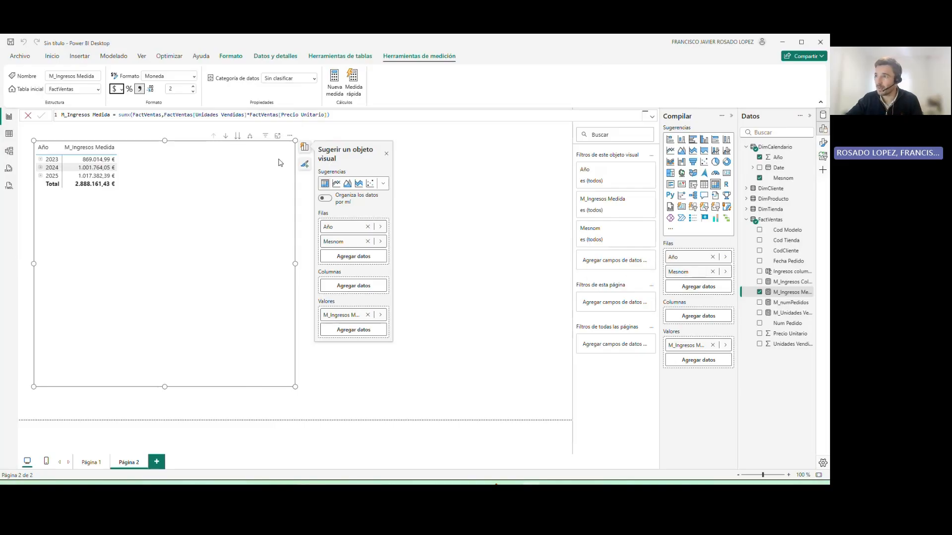
# Expand all years in the matrix to the month level and make the visual slightly wider and taller.
pyautogui.click(251, 138)
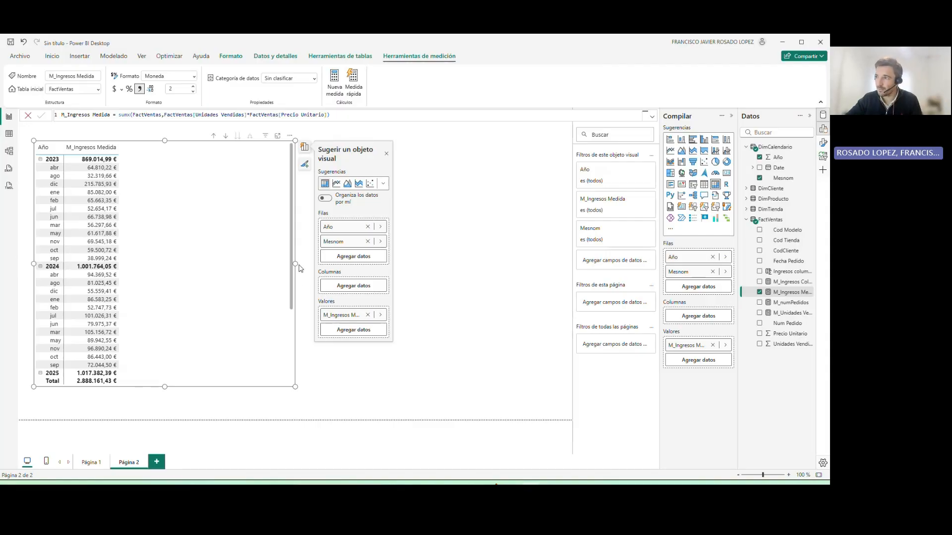
pyautogui.moveTo(295, 264); pyautogui.dragTo(309, 263)
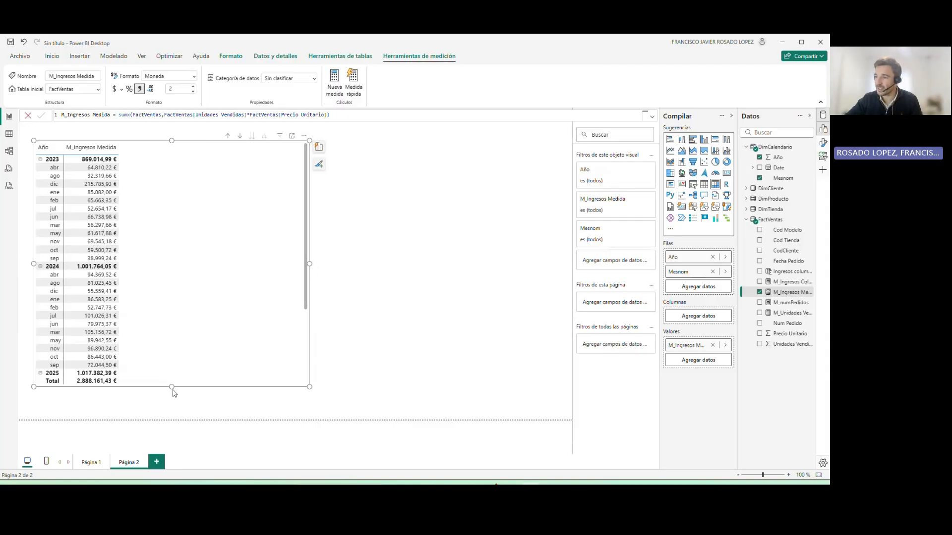
pyautogui.moveTo(171, 387); pyautogui.dragTo(172, 419)
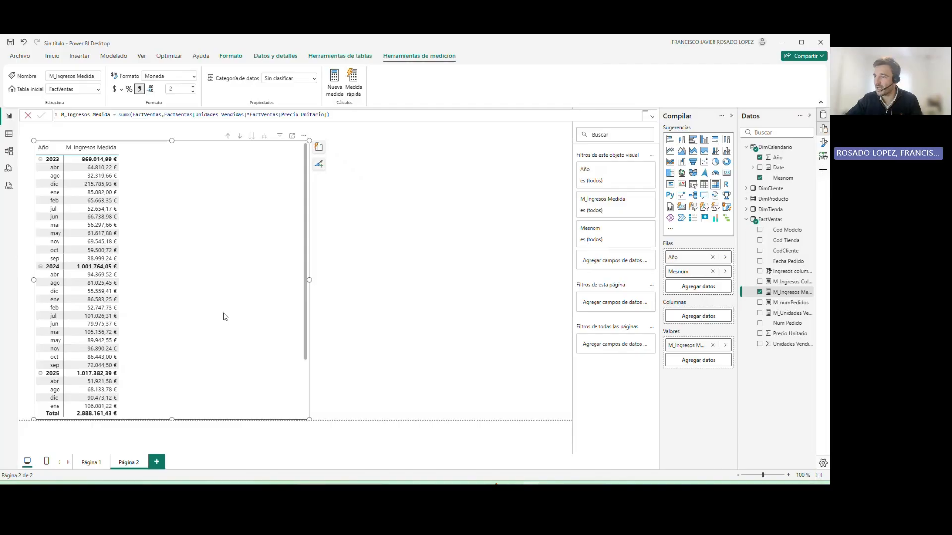
# Insert a line chart with Date from DimCalendario on the X axis and M_Ingresos Medida on the Y axis, and shorten it considerably.
pyautogui.click(669, 150)
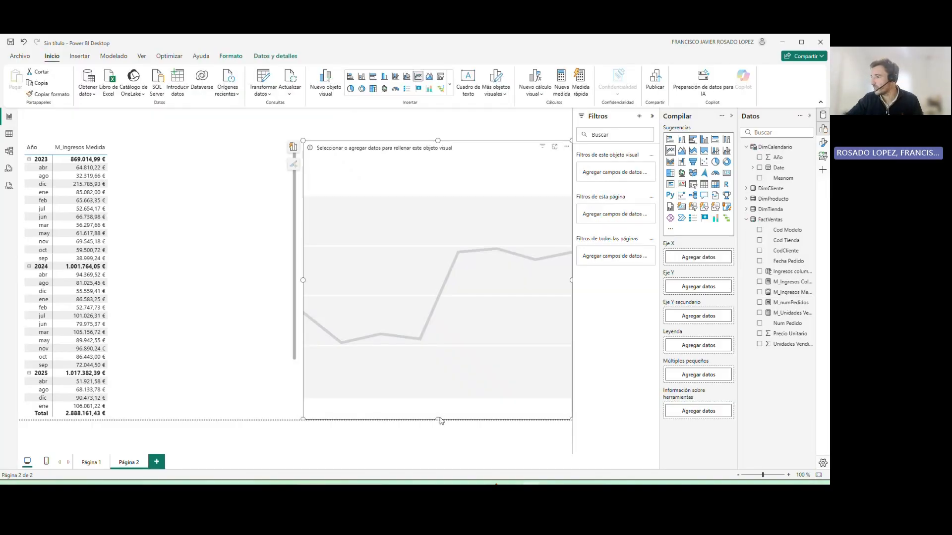
pyautogui.moveTo(774, 166); pyautogui.dragTo(476, 317)
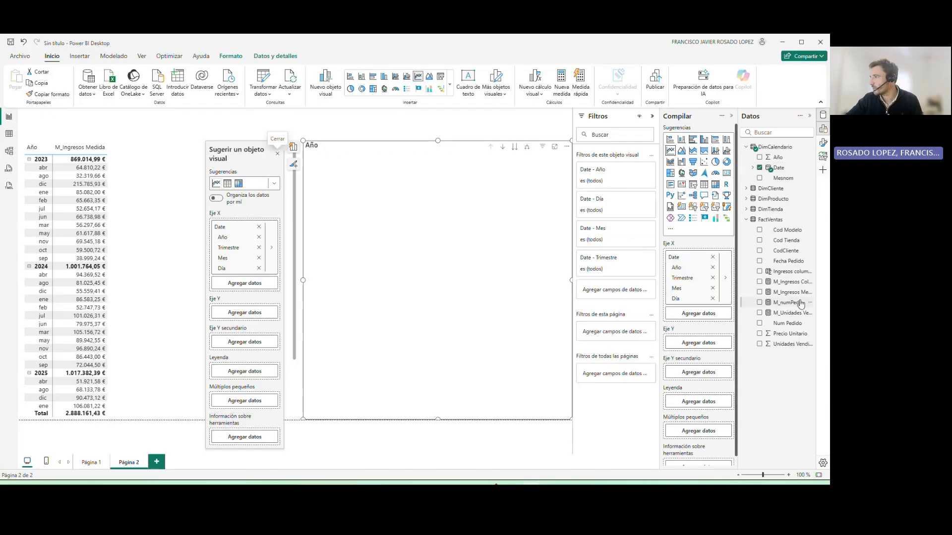
pyautogui.moveTo(794, 297); pyautogui.dragTo(504, 257)
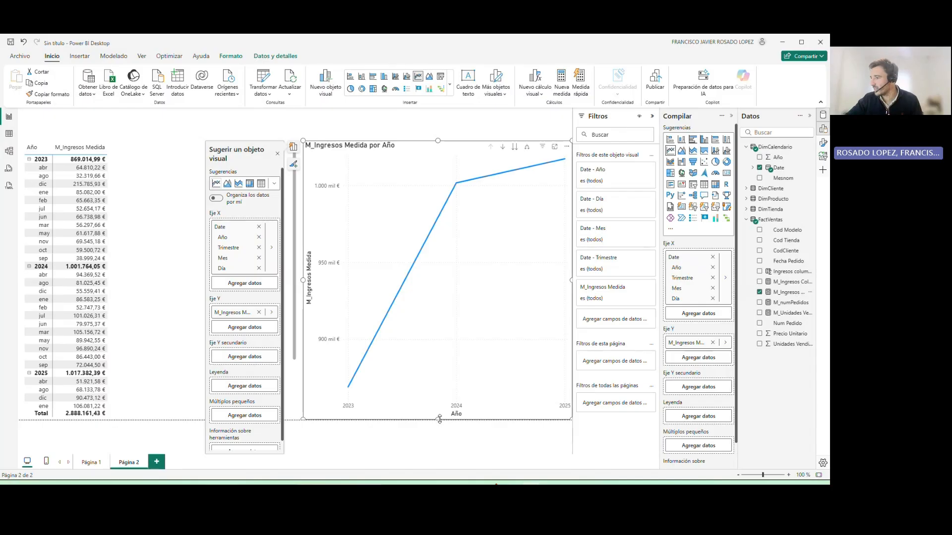
pyautogui.moveTo(438, 418); pyautogui.dragTo(437, 246)
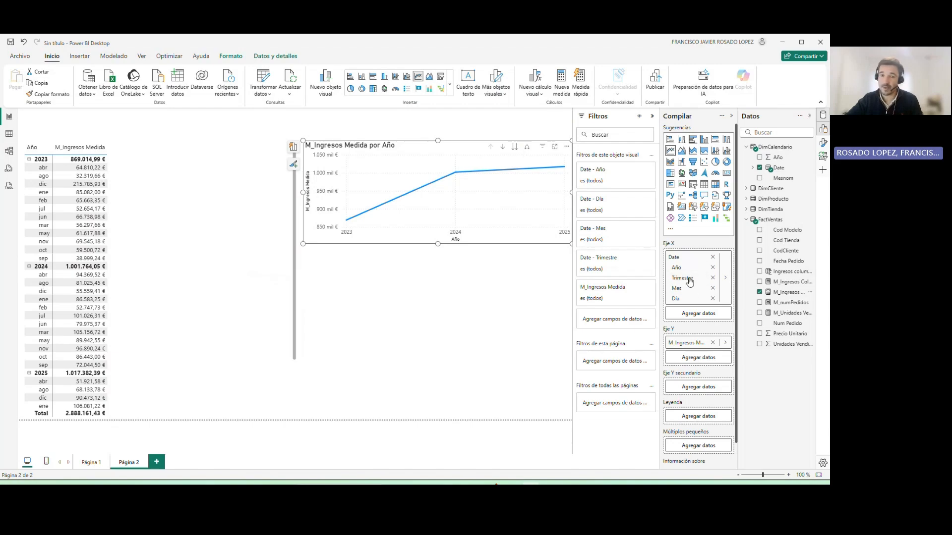
# Remove the Trimestre level from the line chart's date hierarchy, expand the axis to months, and place the slightly widened chart lower on the page.
pyautogui.click(713, 278)
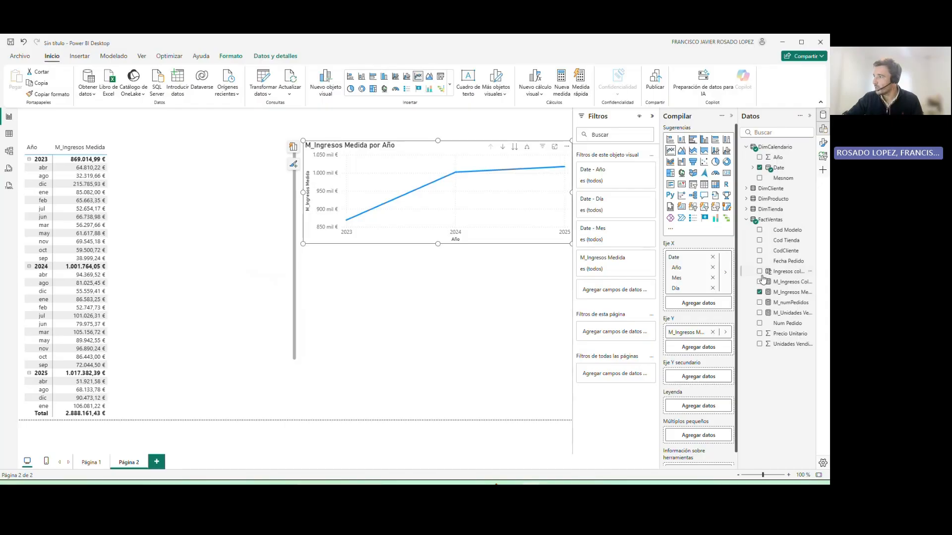
pyautogui.click(528, 149)
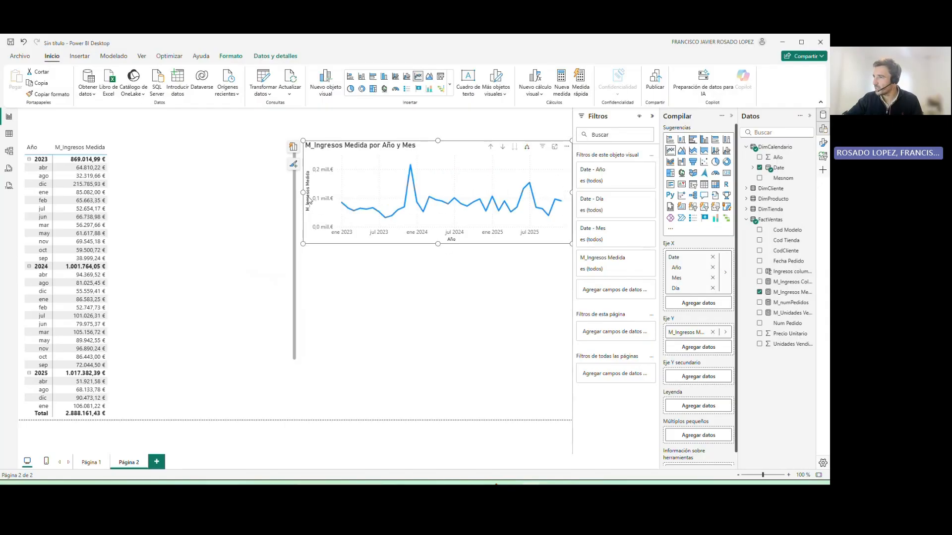
pyautogui.moveTo(303, 192); pyautogui.dragTo(298, 192)
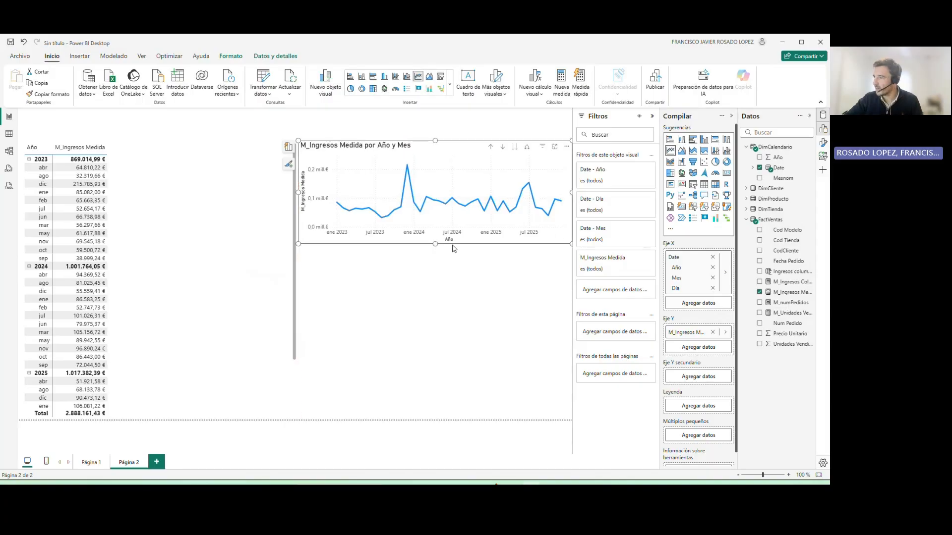
pyautogui.click(400, 349)
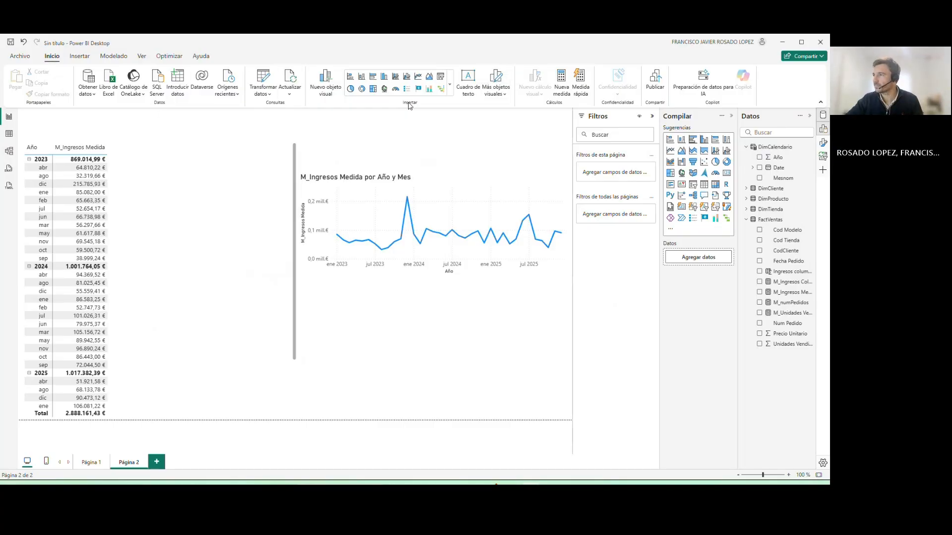
# Start a new measure named Ingesos Last Year with a CALCULATE expression that takes [M_Ingresos Medida] as its first argument.
pyautogui.click(555, 89)
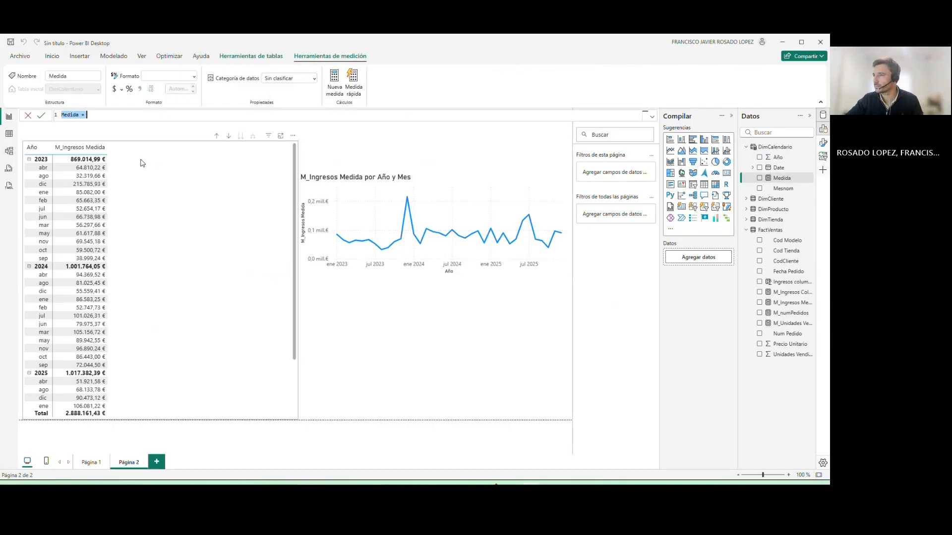
pyautogui.write('In')
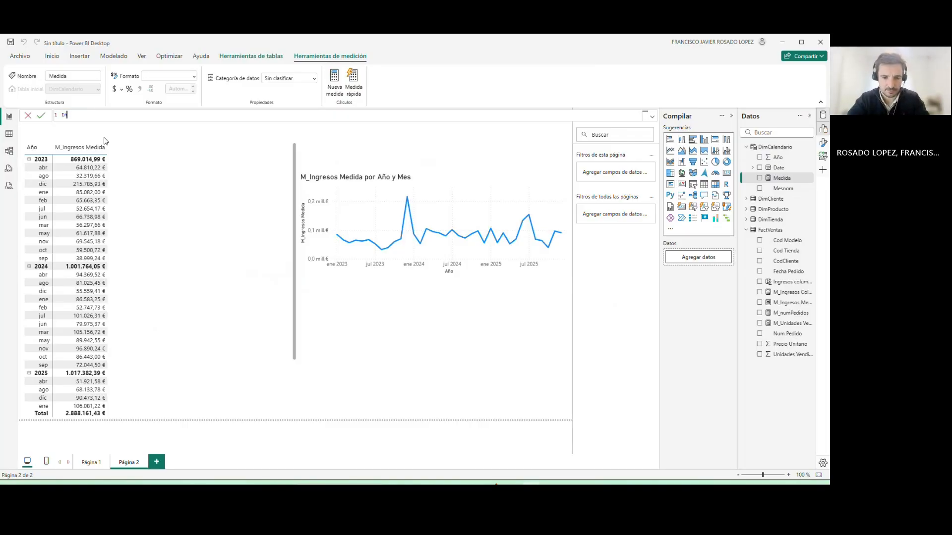
pyautogui.write('gesos ')
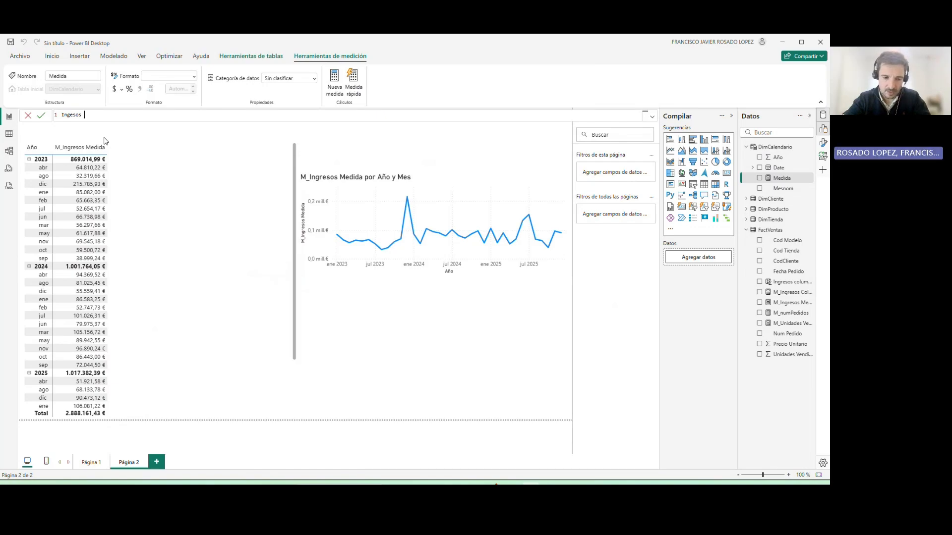
pyautogui.write('Last Yea')
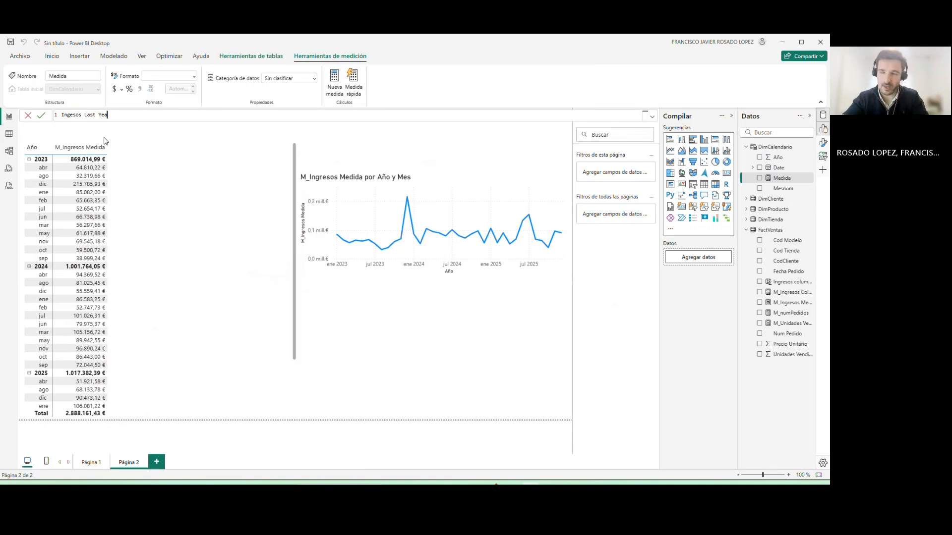
pyautogui.write('r = ')
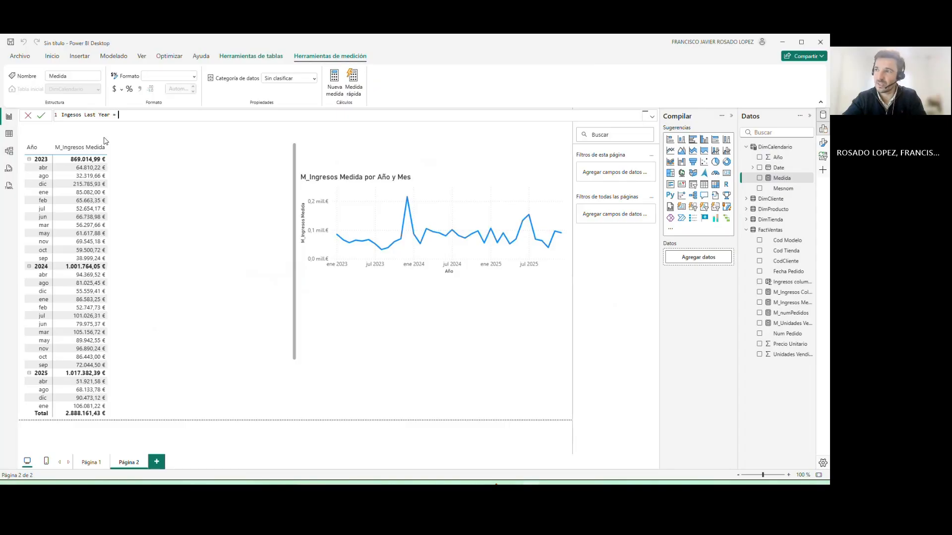
pyautogui.write('CALCULATE(')
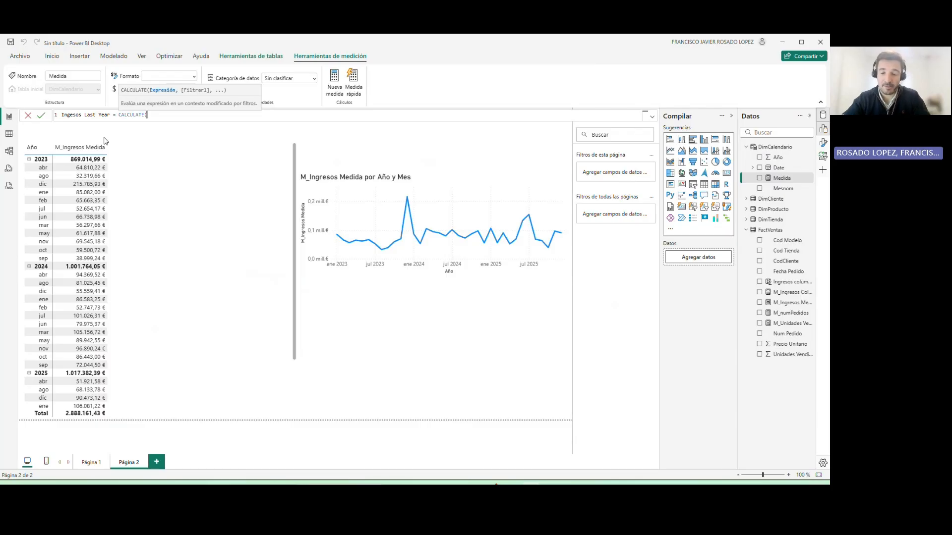
pyautogui.write('ingrs')
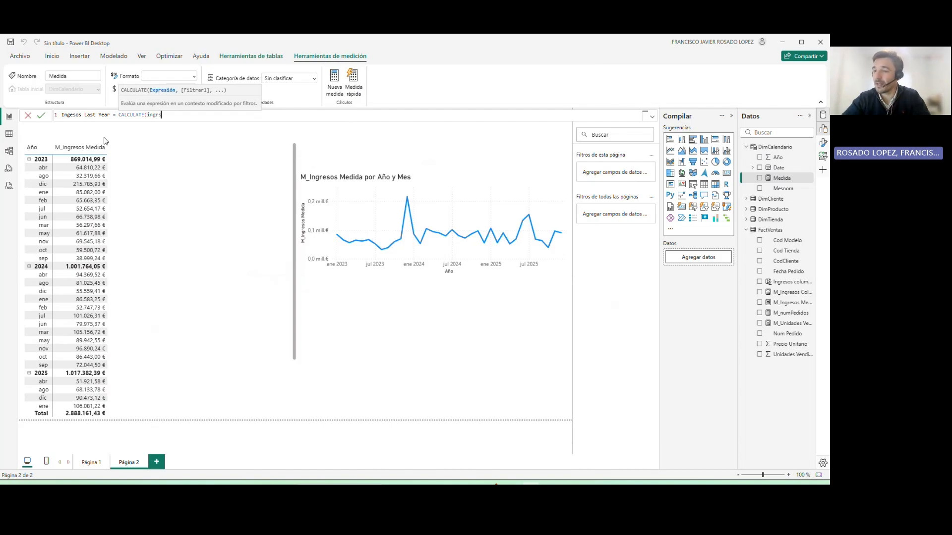
pyautogui.press('BackSpace')
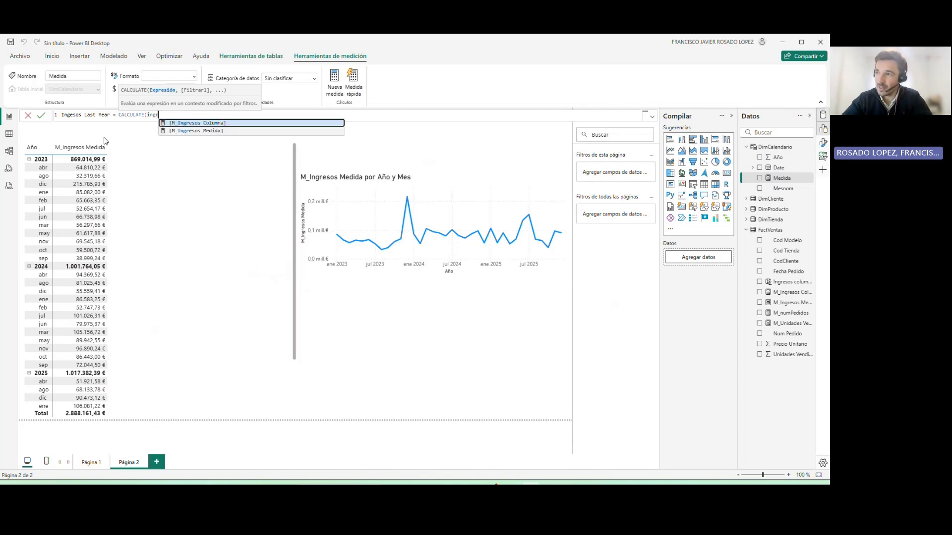
pyautogui.press('Down')
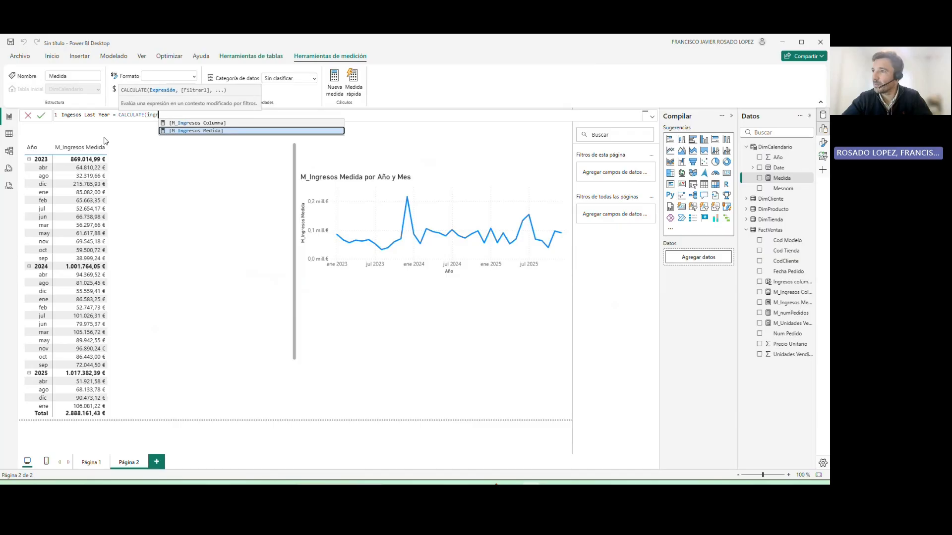
pyautogui.press('Tab')
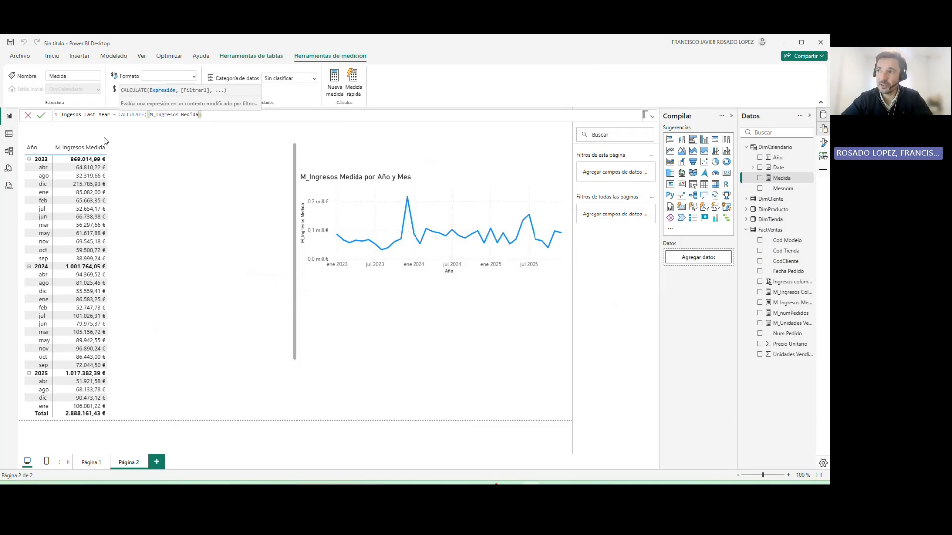
pyautogui.write(',')
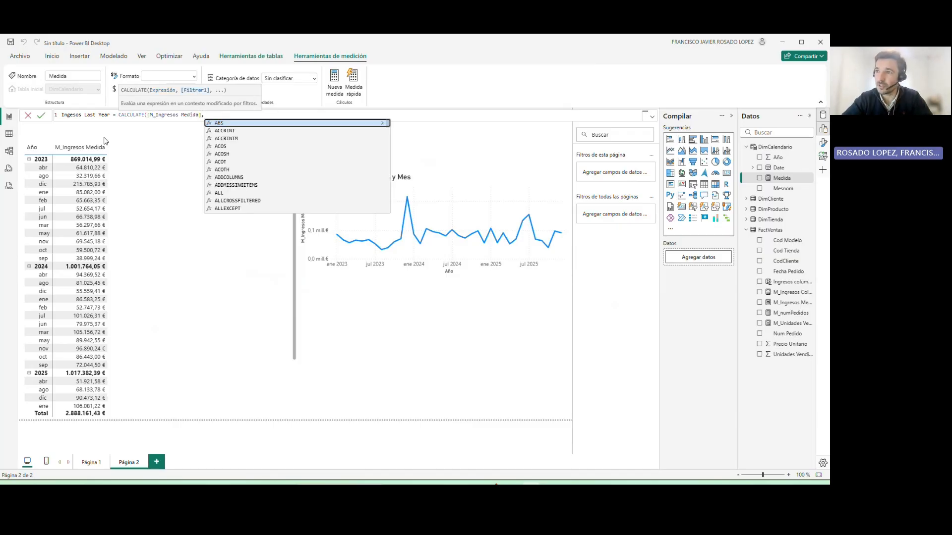
# Complete the measure with the filter SAMEPERIODLASTYEAR(DimCalendario[Date]) and commit the formula.
pyautogui.write('same')
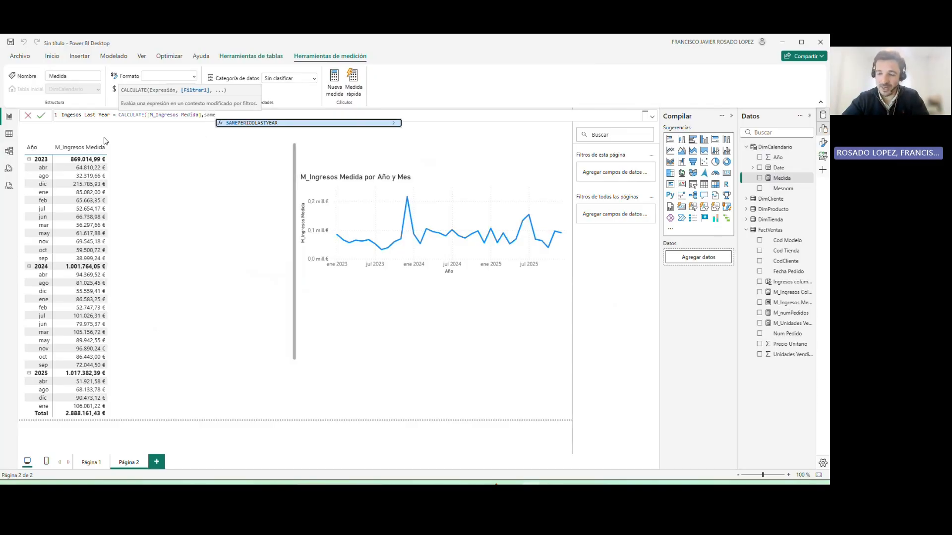
pyautogui.press('Tab')
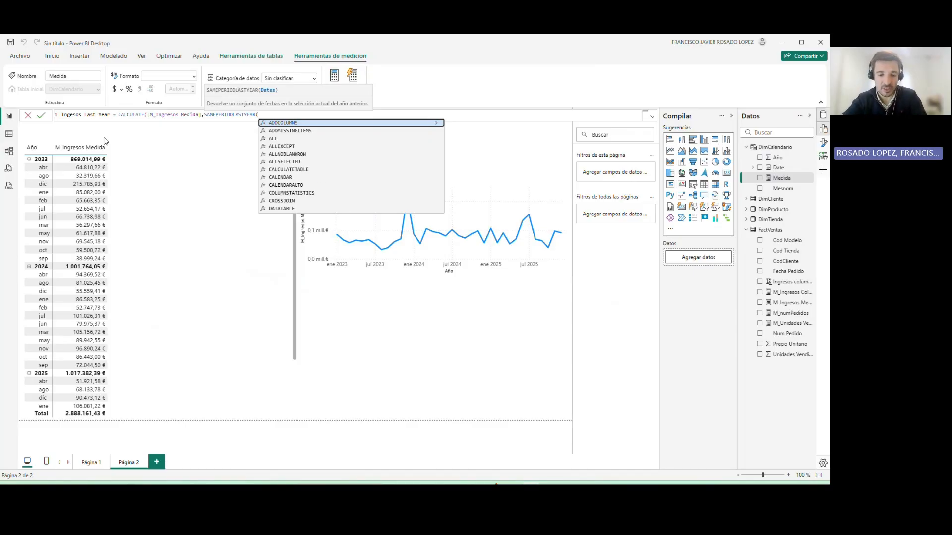
pyautogui.write('date')
pyautogui.press('Up')
pyautogui.press('Up')
pyautogui.press('Up')
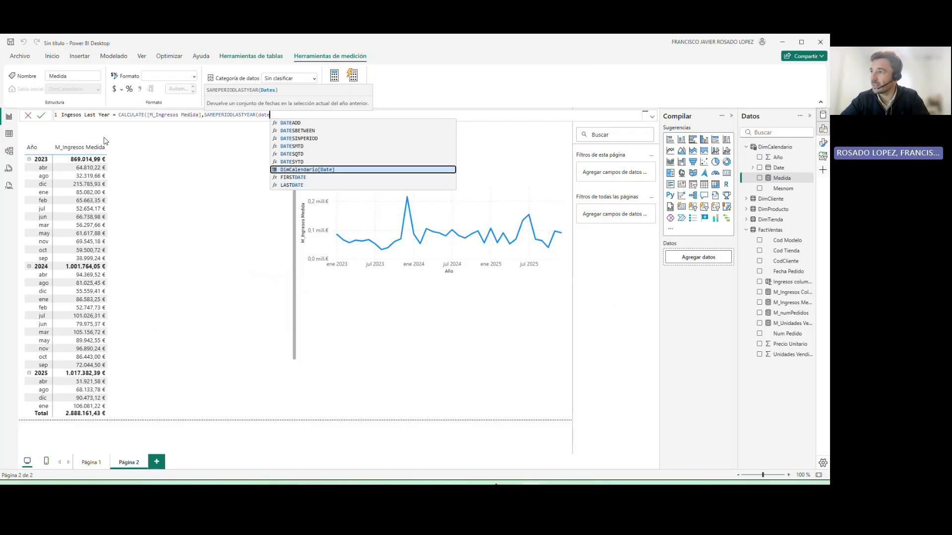
pyautogui.press('Tab')
pyautogui.write(')')
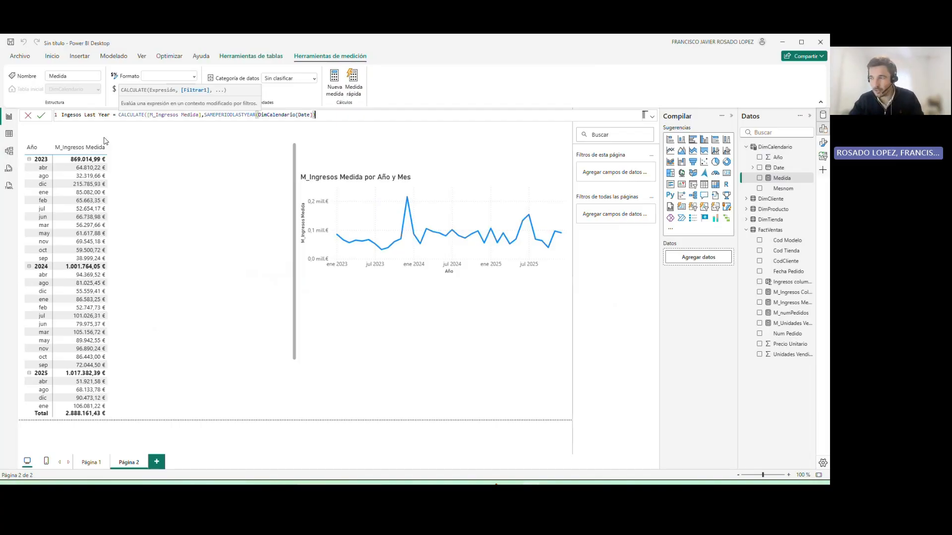
pyautogui.write(')')
pyautogui.press('Return')
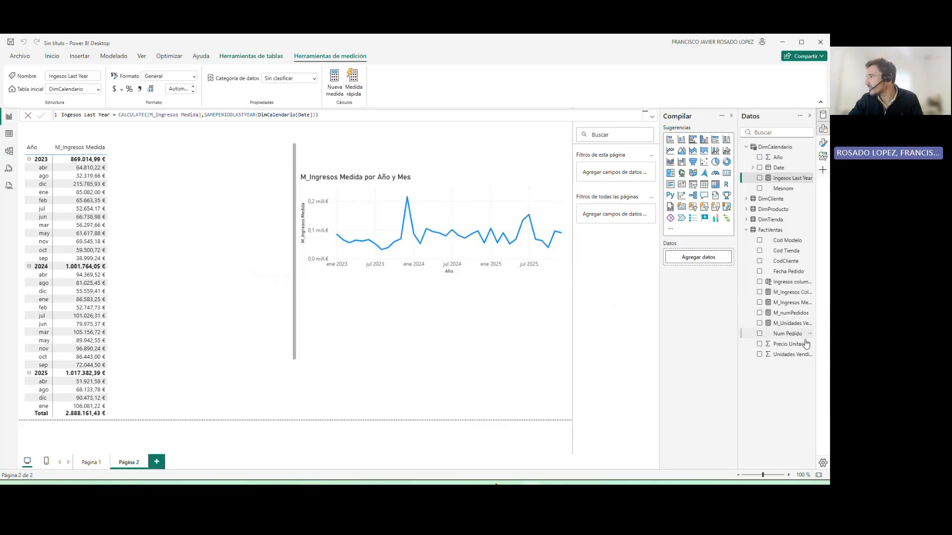
# Add Ingesos Last Year to the matrix as a second value, and make the line chart taller.
pyautogui.moveTo(790, 180); pyautogui.dragTo(206, 272)
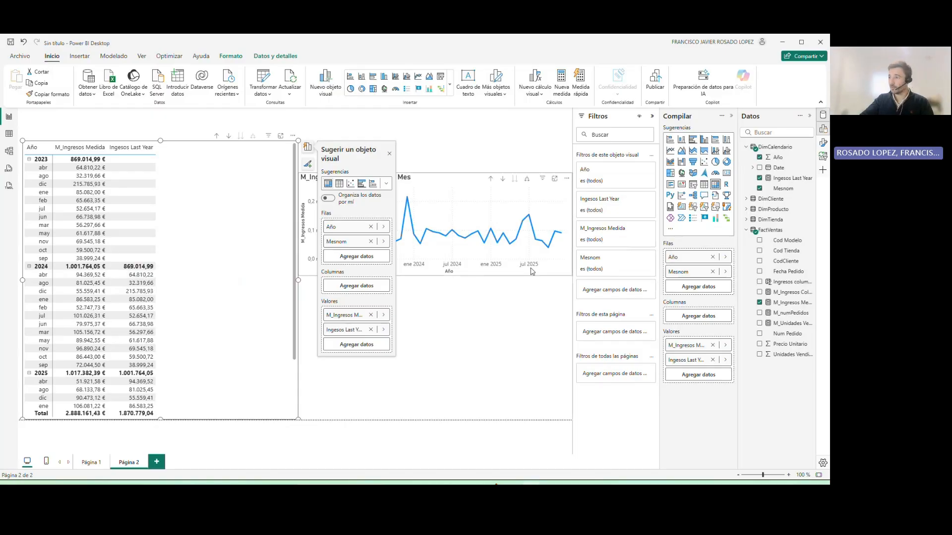
pyautogui.click(435, 274)
pyautogui.moveTo(436, 276); pyautogui.dragTo(436, 338)
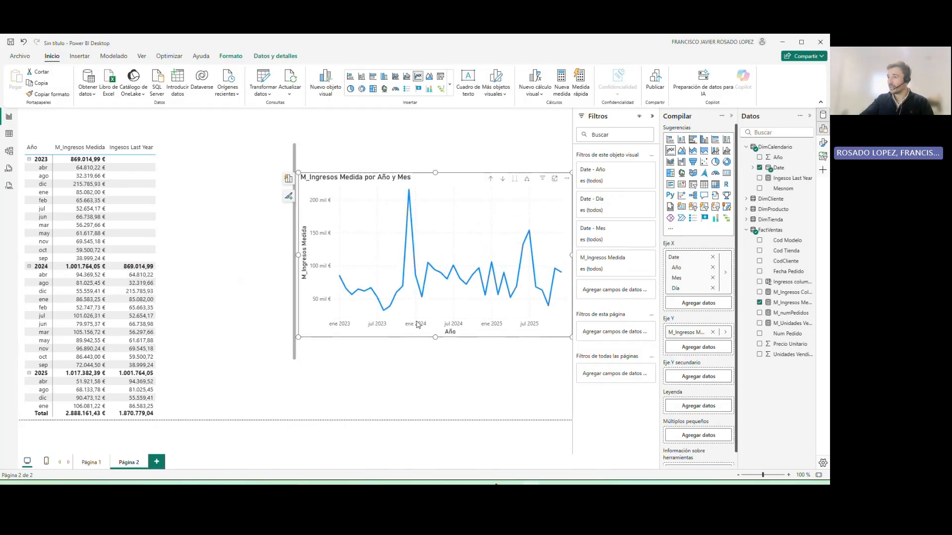
# Narrow the matrix to remove its empty space and widen the line chart toward it.
pyautogui.click(295, 258)
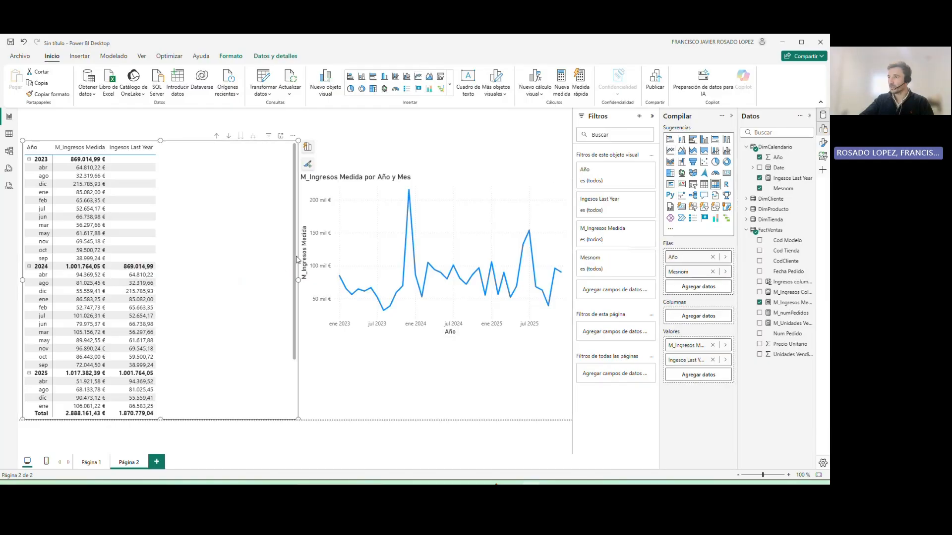
pyautogui.moveTo(298, 280); pyautogui.dragTo(237, 280)
pyautogui.click(304, 289)
pyautogui.moveTo(299, 255); pyautogui.dragTo(264, 256)
pyautogui.click(379, 372)
# Insert a slicer, reduce its height to fit above the line chart, and assign it the Año field from DimCalendario.
pyautogui.click(692, 185)
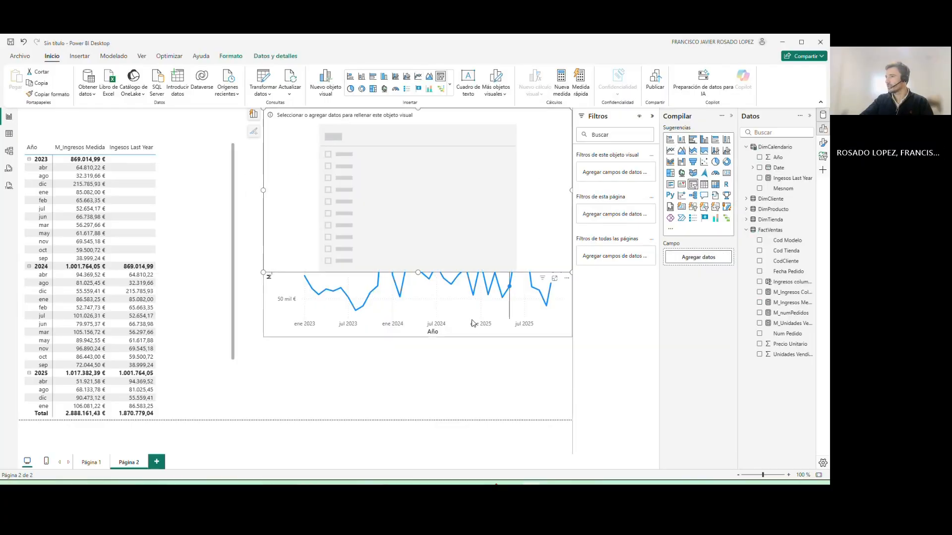
pyautogui.moveTo(423, 276); pyautogui.dragTo(421, 160)
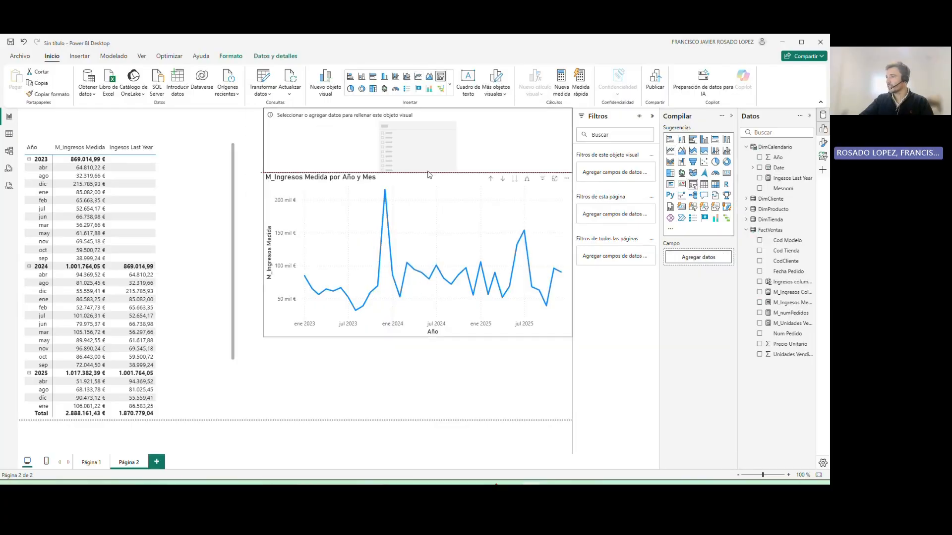
pyautogui.moveTo(776, 158); pyautogui.dragTo(417, 149)
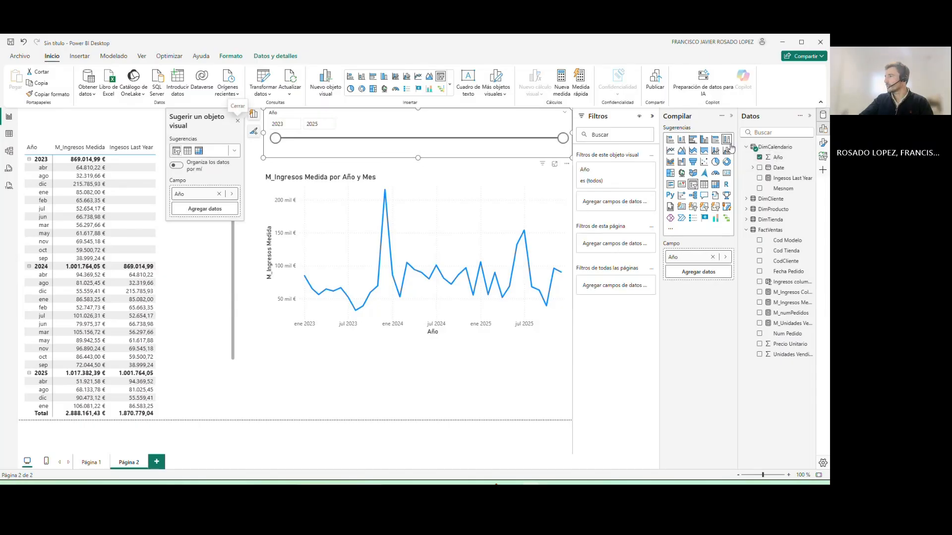
# Change the Año slicer's style to Lista vertical and filter the page to 2024.
pyautogui.click(823, 144)
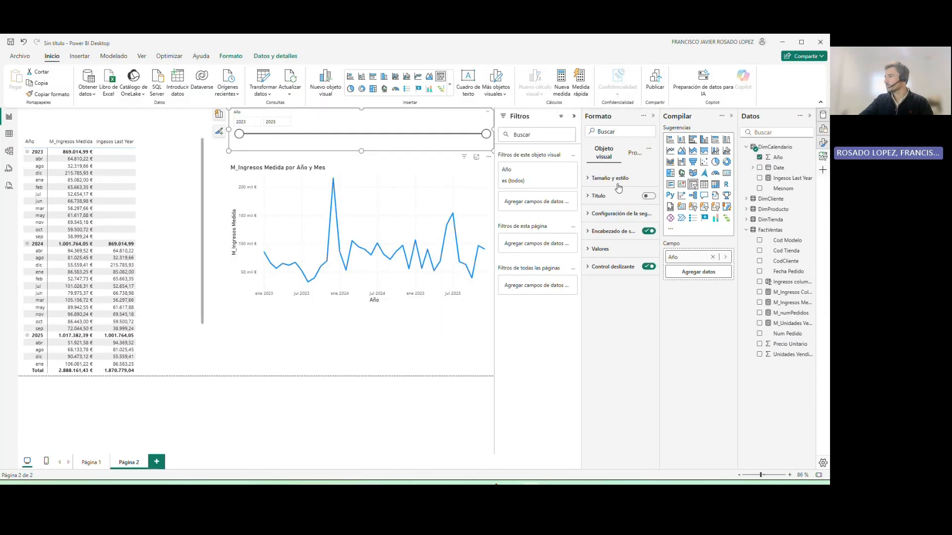
pyautogui.click(619, 216)
pyautogui.click(616, 257)
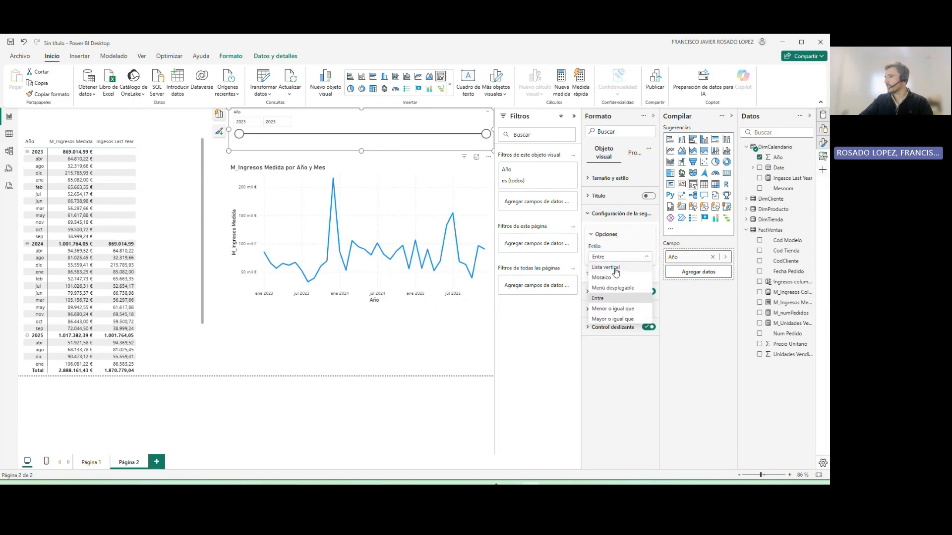
pyautogui.click(615, 274)
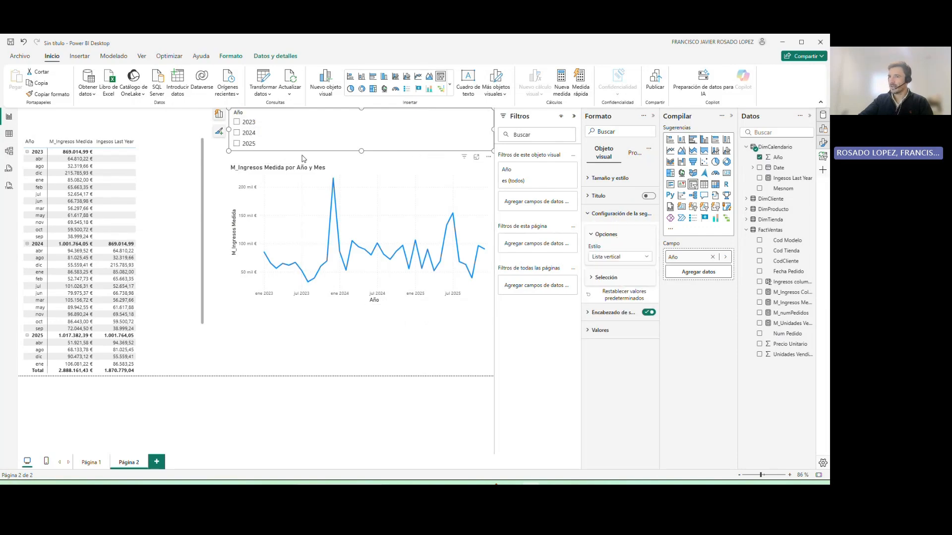
pyautogui.click(236, 133)
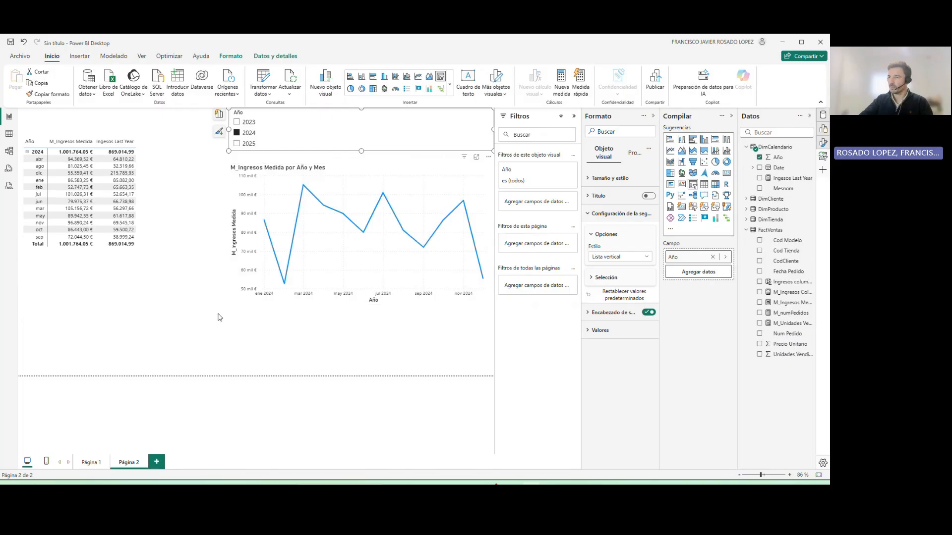
pyautogui.click(280, 287)
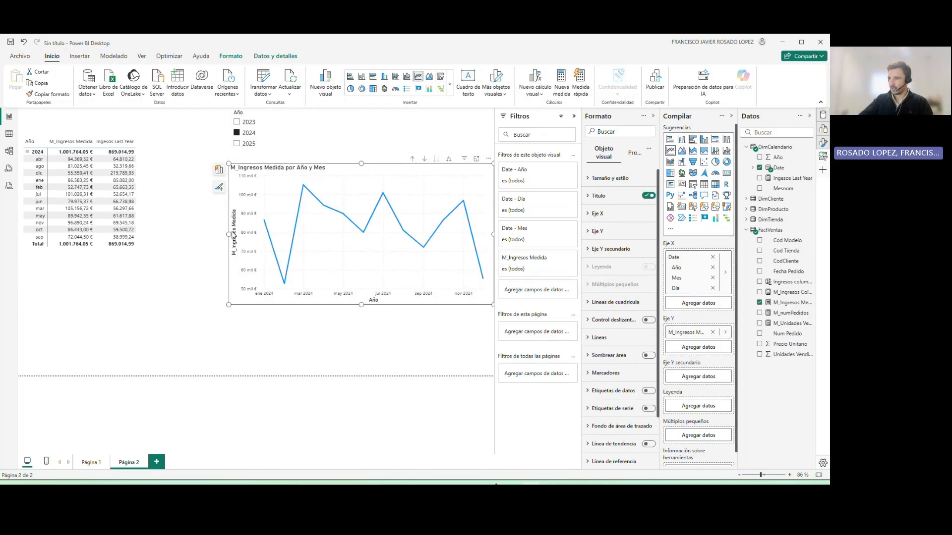
# Reduce the line chart's height, adjust its width beside the matrix, and add Ingesos Last Year as a second line.
pyautogui.moveTo(229, 234); pyautogui.dragTo(189, 235)
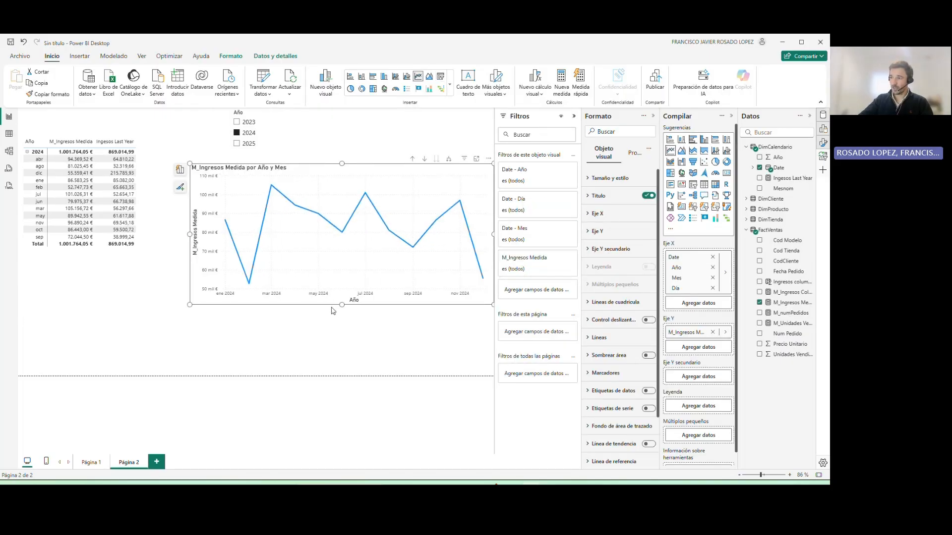
pyautogui.moveTo(341, 305); pyautogui.dragTo(351, 276)
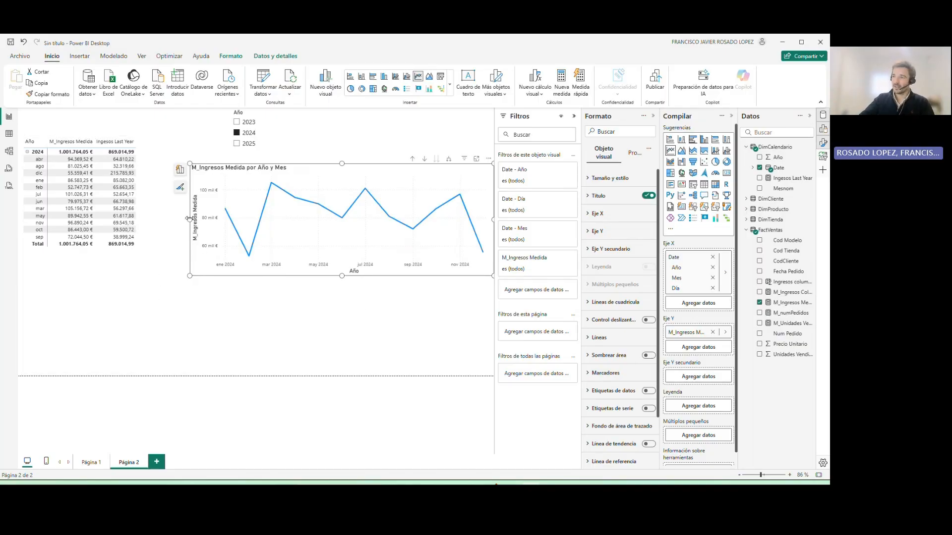
pyautogui.moveTo(189, 219); pyautogui.dragTo(224, 219)
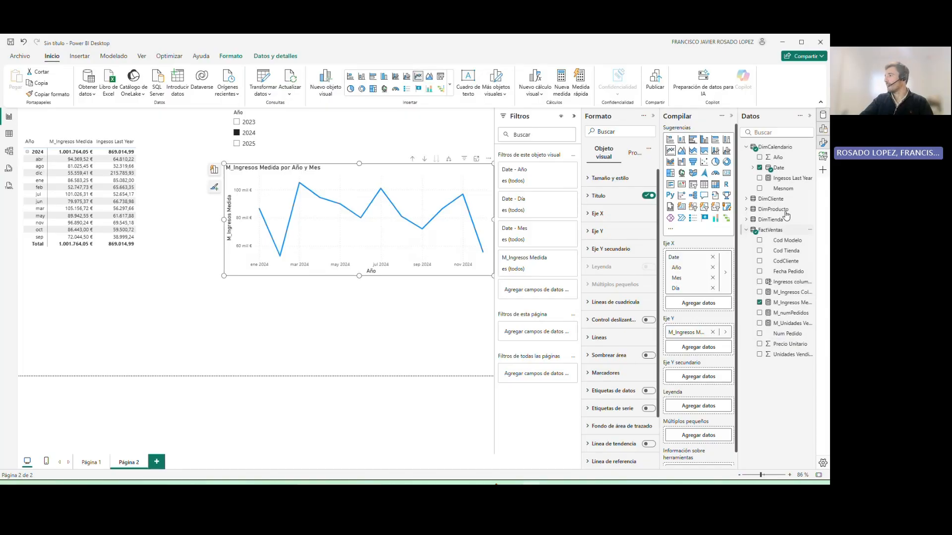
pyautogui.moveTo(794, 184); pyautogui.dragTo(347, 238)
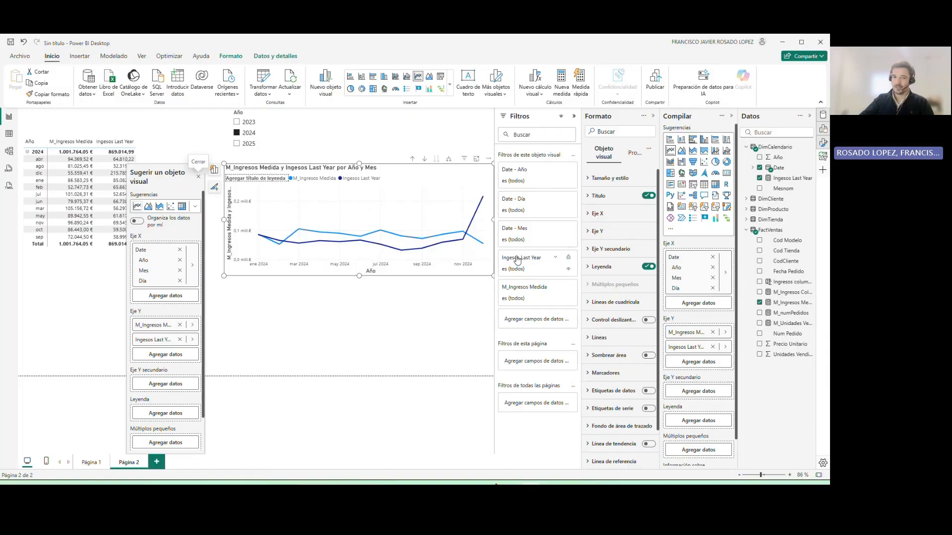
pyautogui.moveTo(359, 276); pyautogui.dragTo(367, 263)
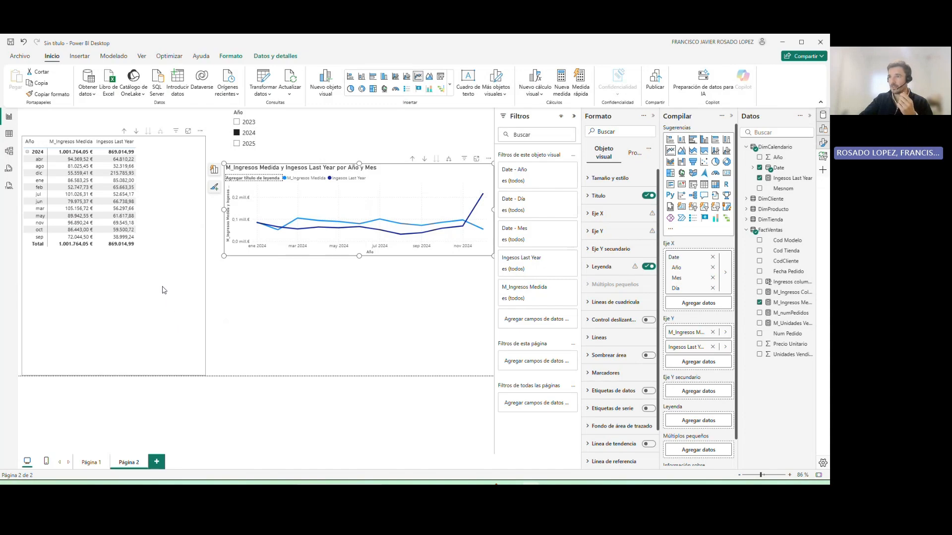
# Shift the matrix slightly toward the page edge and lower its upper edge to leave space above it.
pyautogui.click(150, 318)
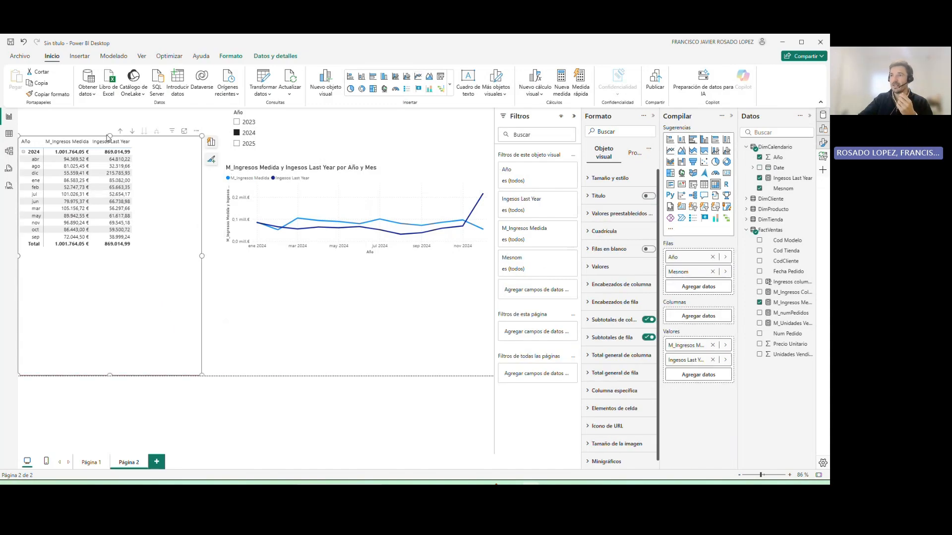
pyautogui.moveTo(110, 135); pyautogui.dragTo(109, 150)
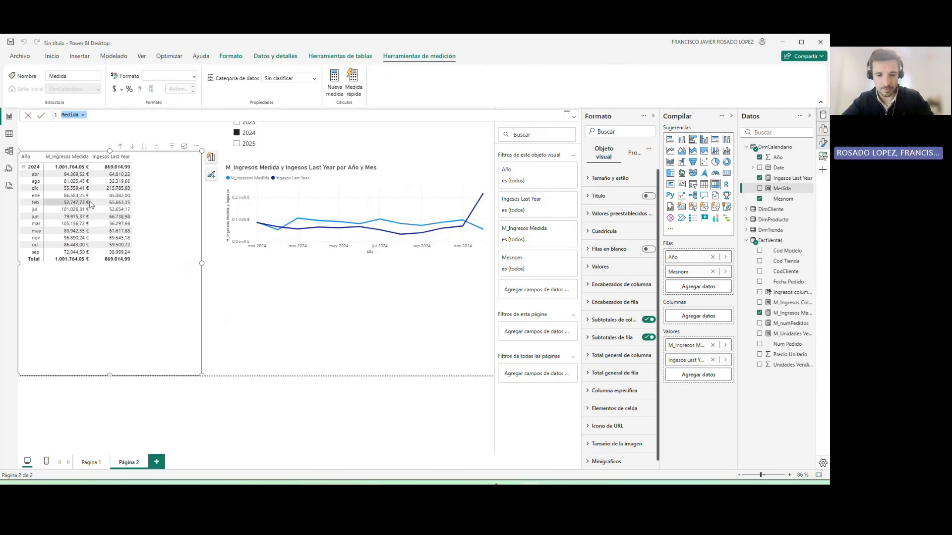
# Create a new measure in DimCalendario named % Variación last year.
pyautogui.write('M')
pyautogui.write(' Vari')
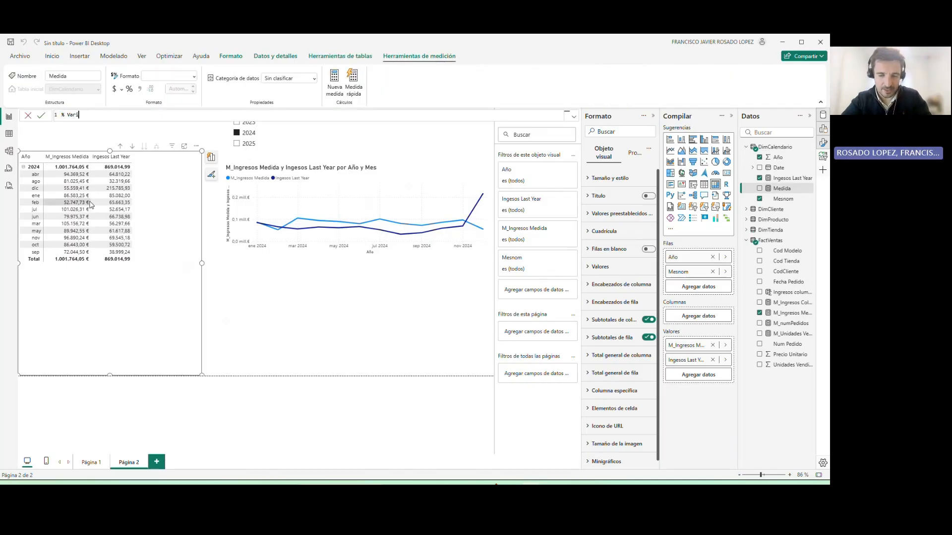
pyautogui.write('aci')
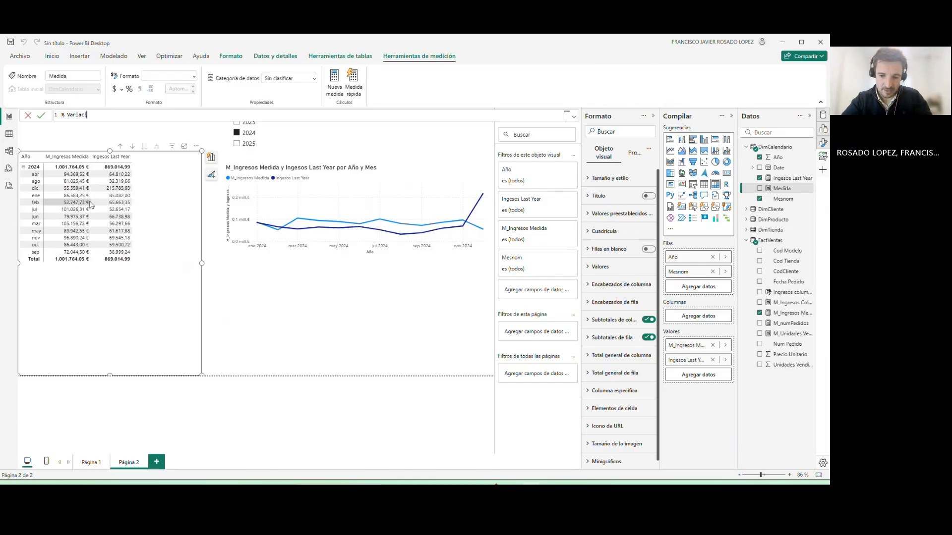
pyautogui.write('ón ')
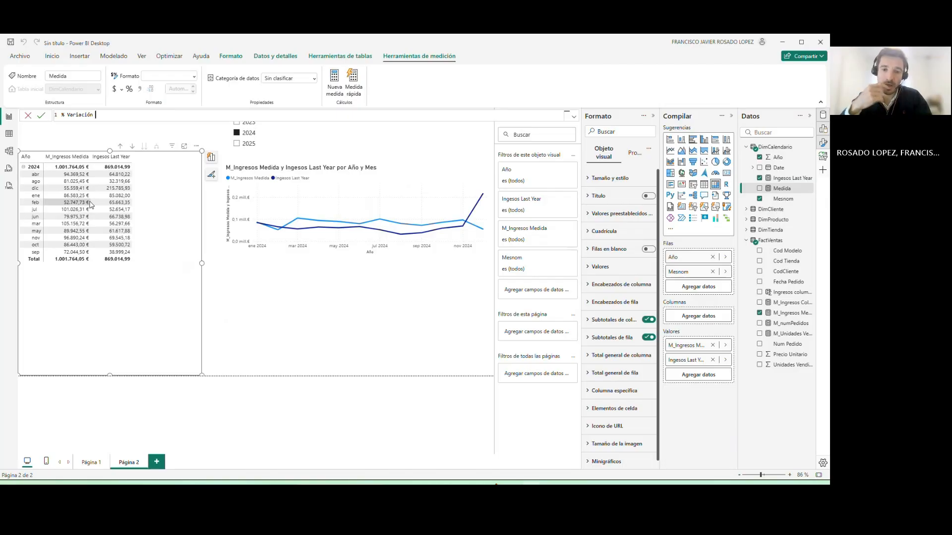
pyautogui.write('last ')
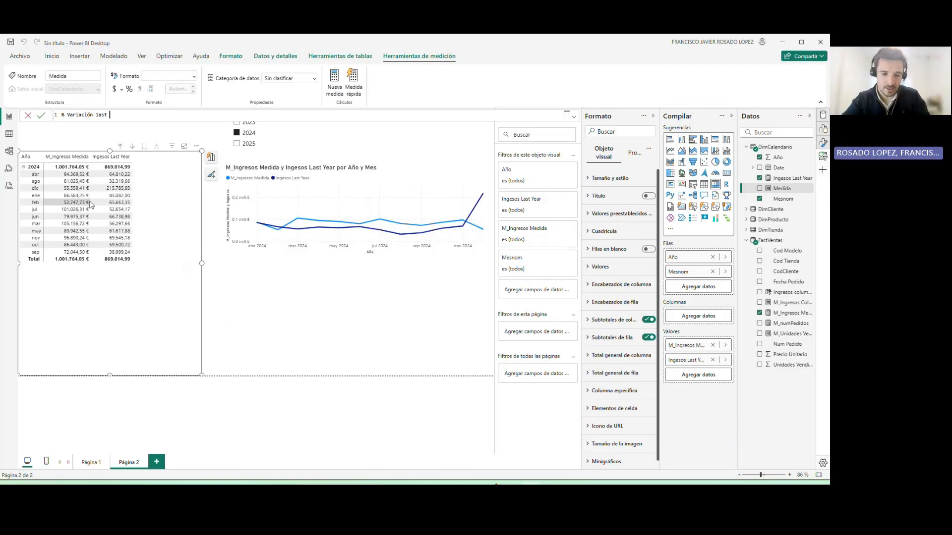
pyautogui.write('year')
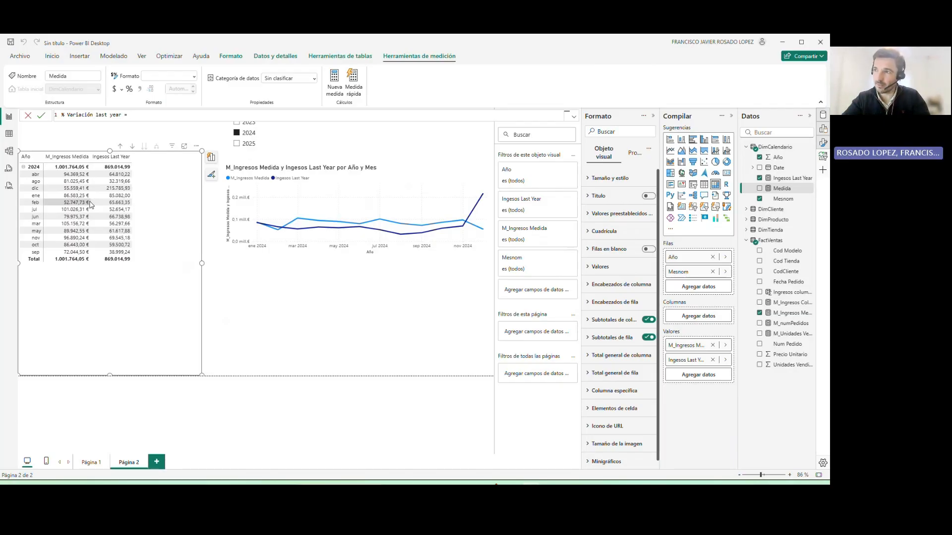
pyautogui.write(' =')
# Leave a blank line in the measure's formula and declare the variable IngresosActuales as [M_Ingresos Medida].
pyautogui.hotkey('shift', 'Return')
pyautogui.hotkey('shift', 'Return')
pyautogui.write('Var')
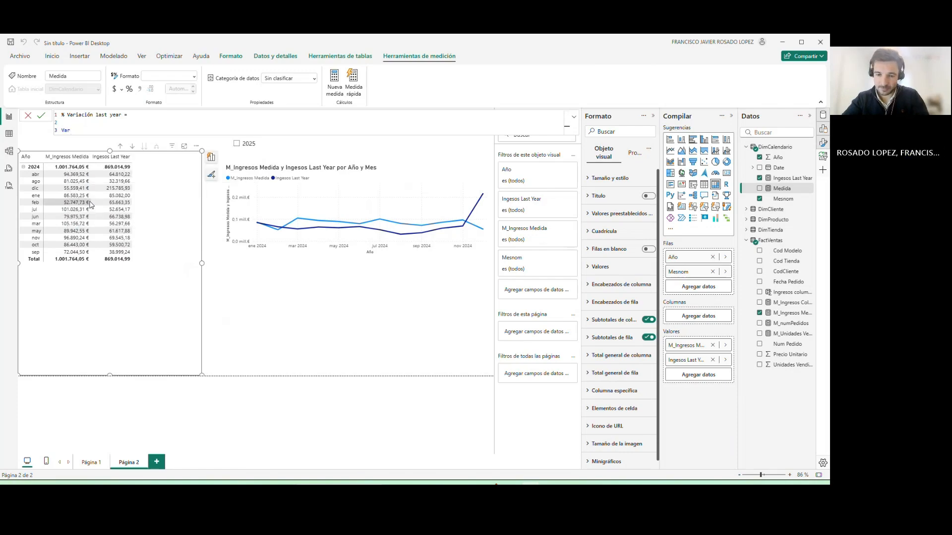
pyautogui.write(' Ingre')
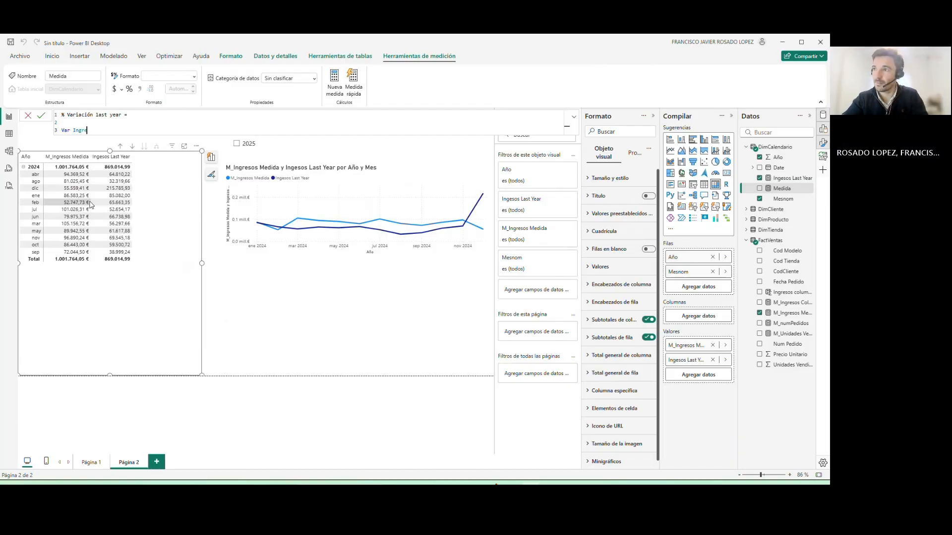
pyautogui.write('sosA')
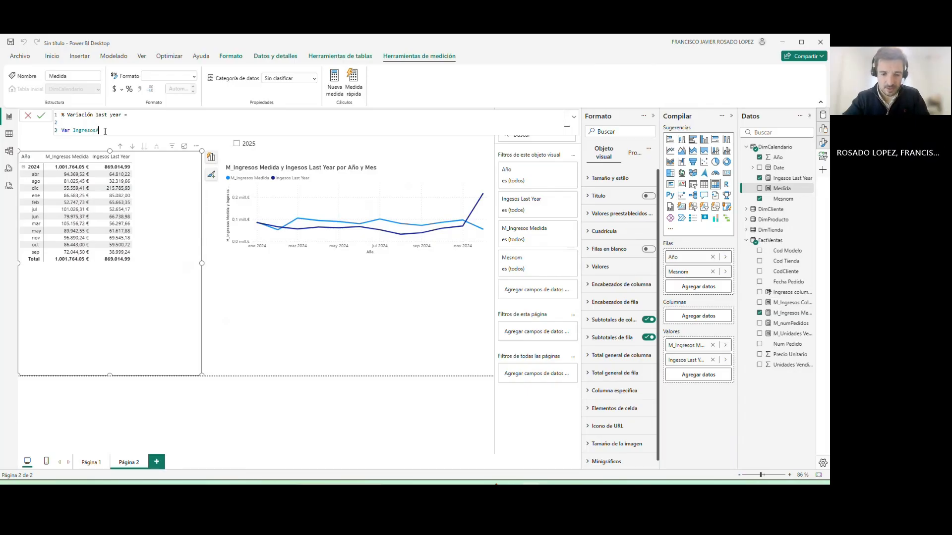
pyautogui.write('sAct')
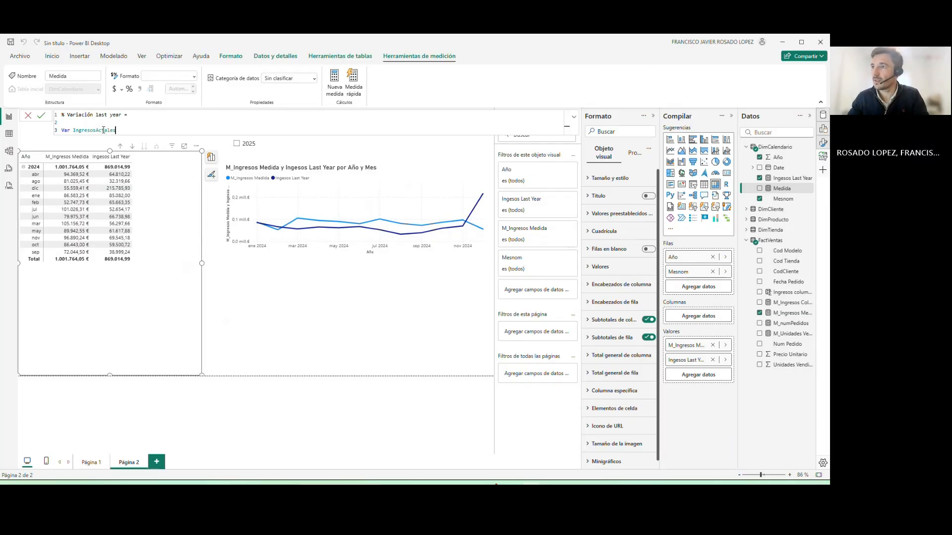
pyautogui.write('u')
pyautogui.click(127, 129)
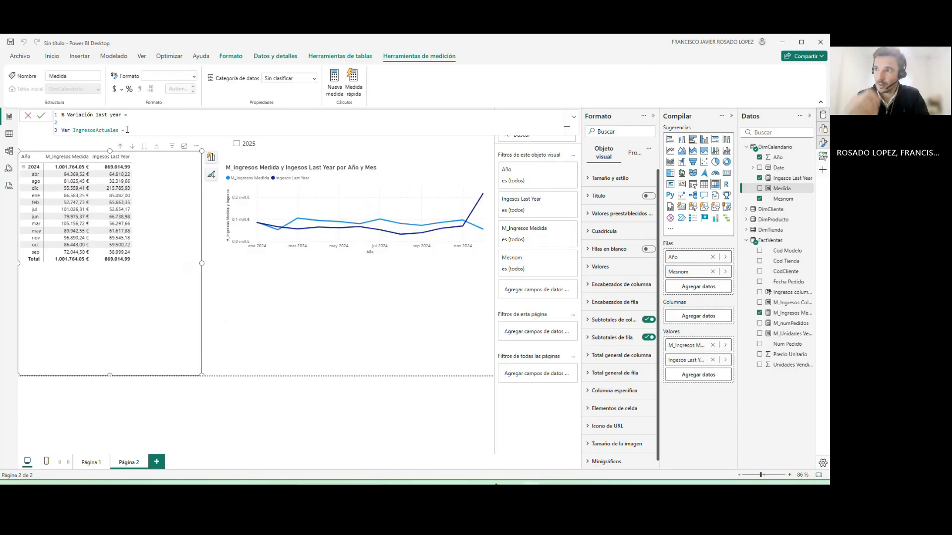
pyautogui.write('= m:')
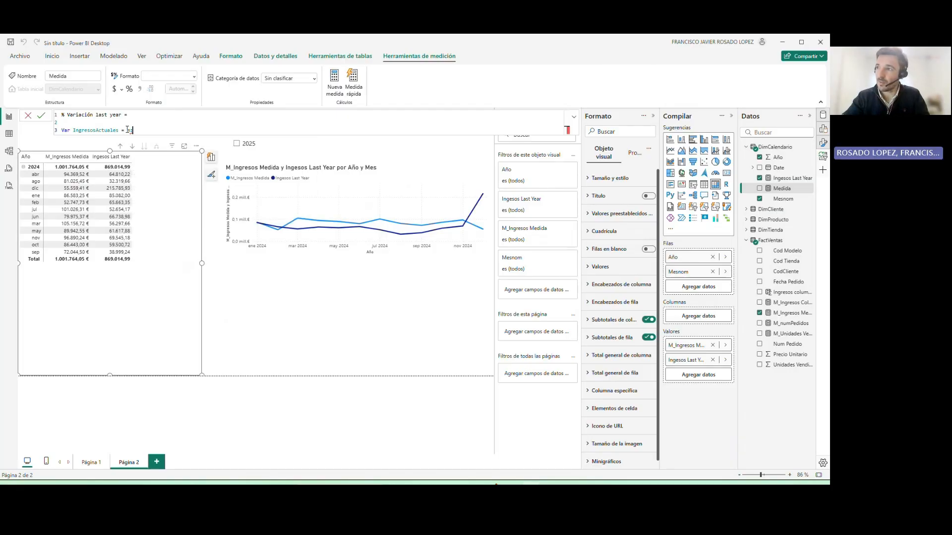
pyautogui.press('BackSpace')
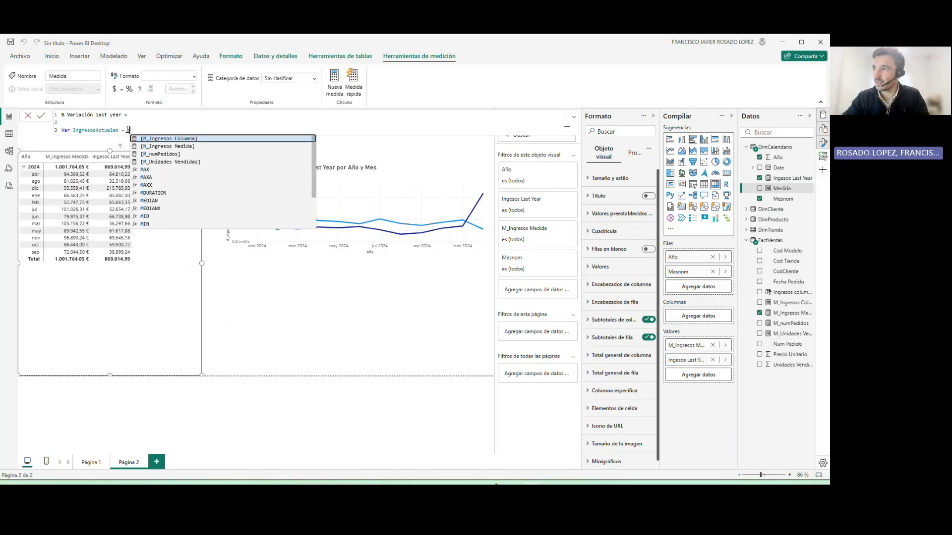
pyautogui.press('Down')
pyautogui.press('Tab')
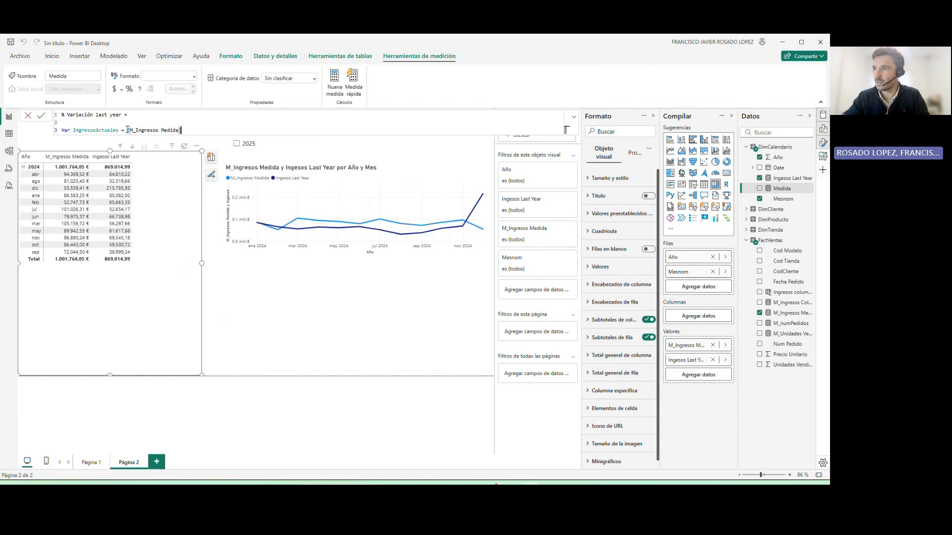
# Declare a second variable, IngresosLastYear, in the measure and assign it [Ingesos Last Year].
pyautogui.hotkey('shift', 'Return')
pyautogui.write('va')
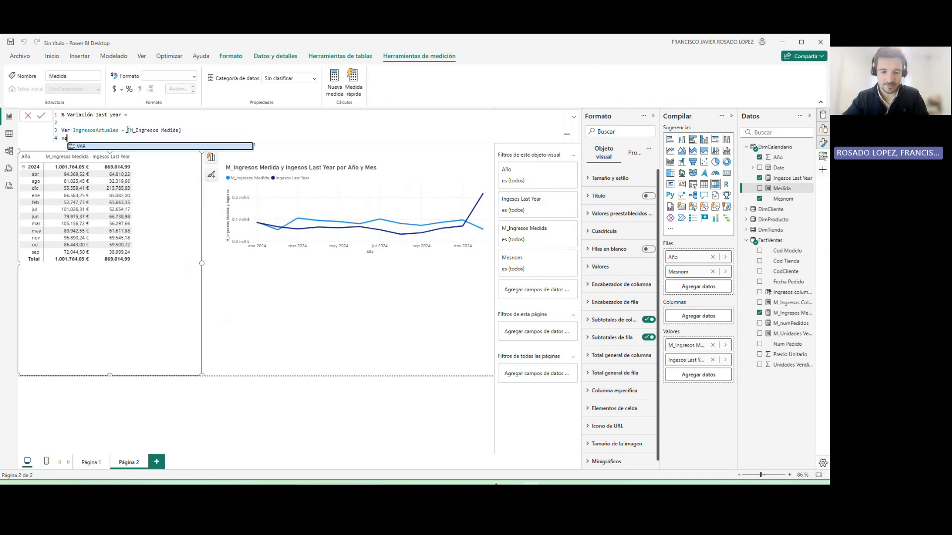
pyautogui.write('r=')
pyautogui.press('BackSpace')
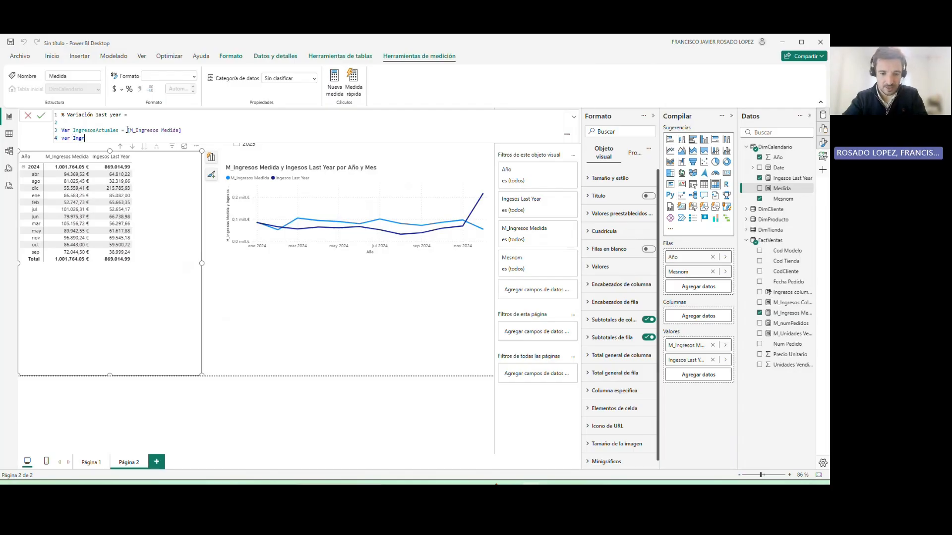
pyautogui.write('IngresosLas')
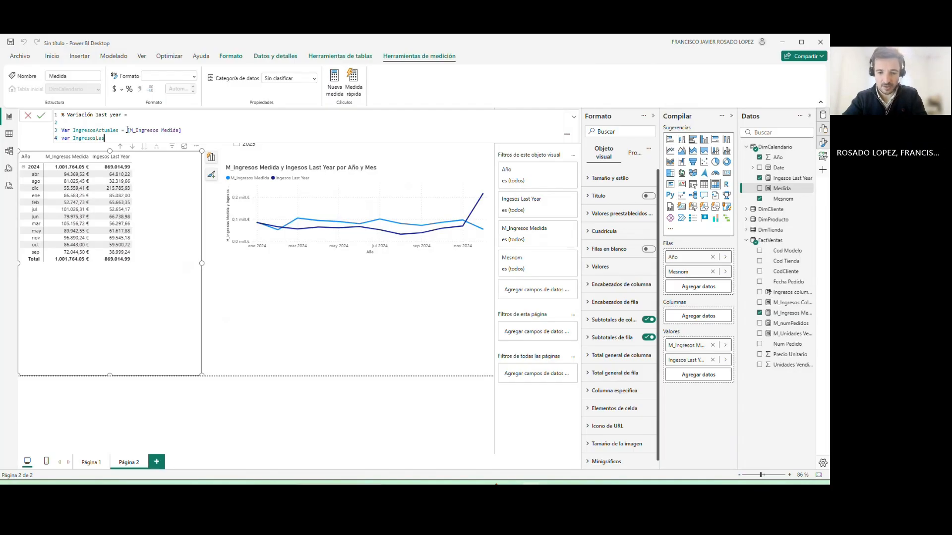
pyautogui.write('tYear')
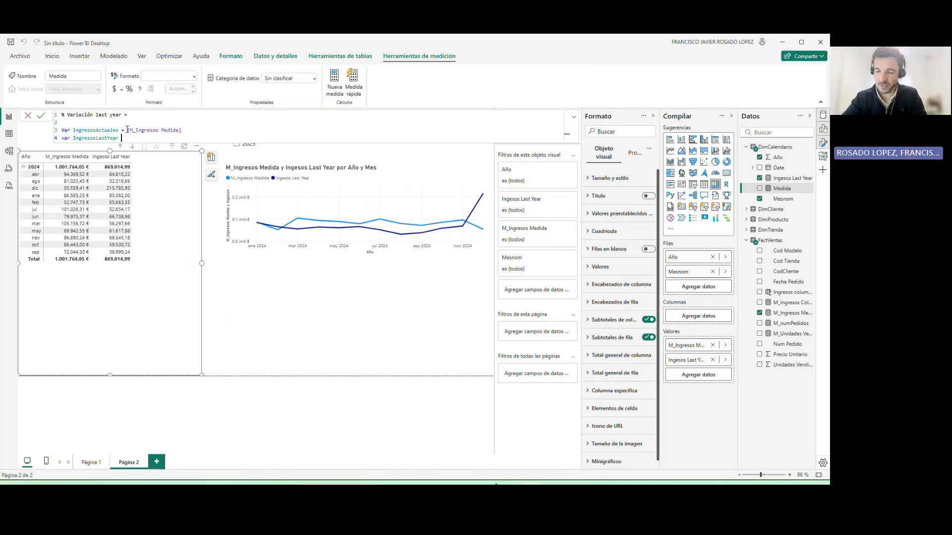
pyautogui.write(' = ingre')
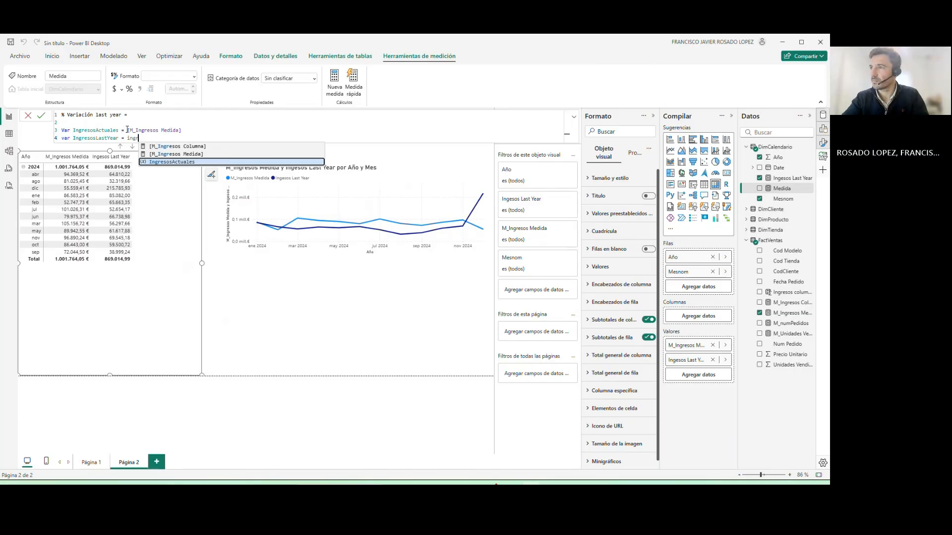
pyautogui.press('BackSpace')
pyautogui.press('BackSpace')
pyautogui.press('BackSpace')
pyautogui.press('BackSpace')
pyautogui.press('Tab')
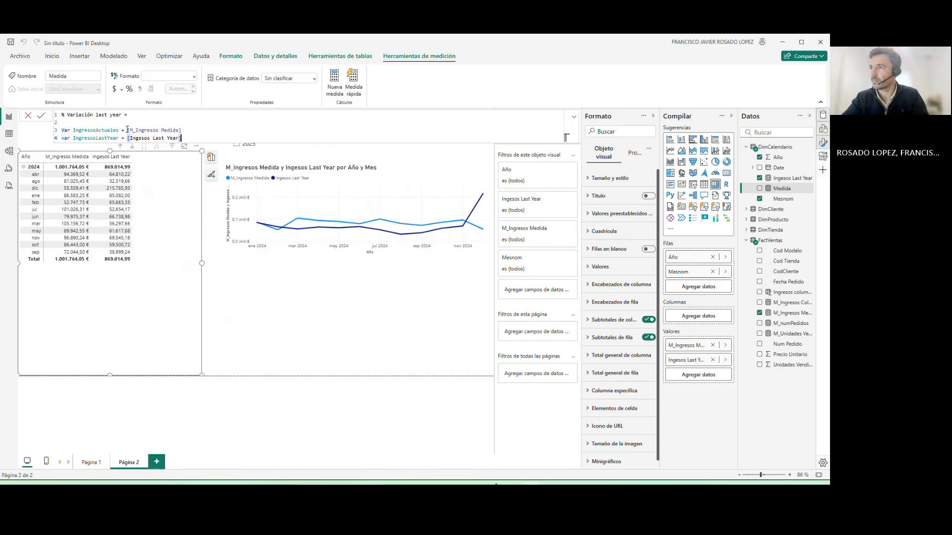
# Add a RETURN clause below the two variables in the measure's formula, followed by a blank line.
pyautogui.hotkey('shift', 'Return')
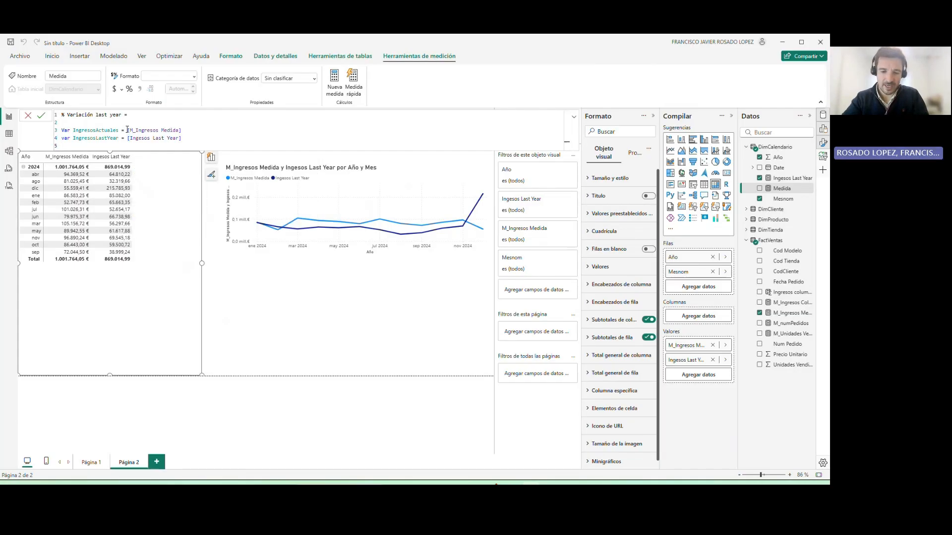
pyautogui.write('retru')
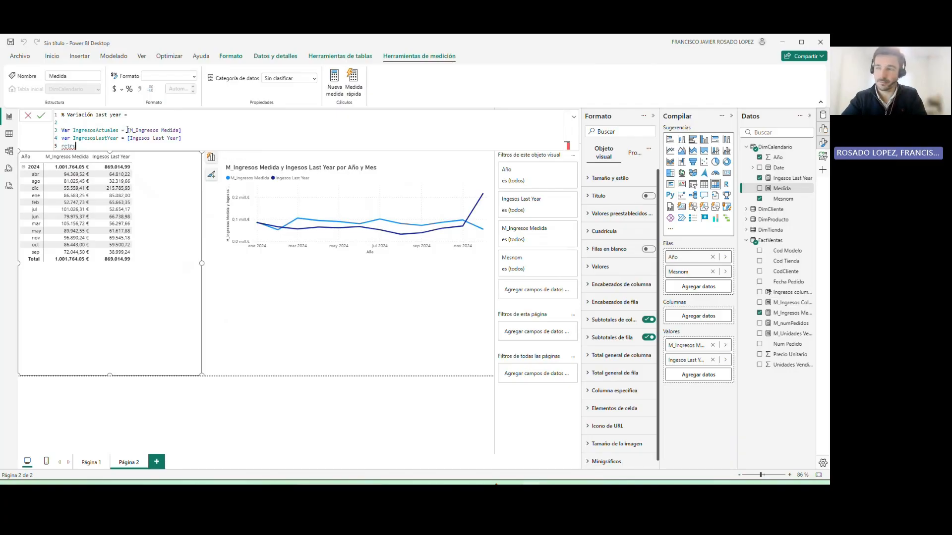
pyautogui.press('BackSpace')
pyautogui.press('BackSpace')
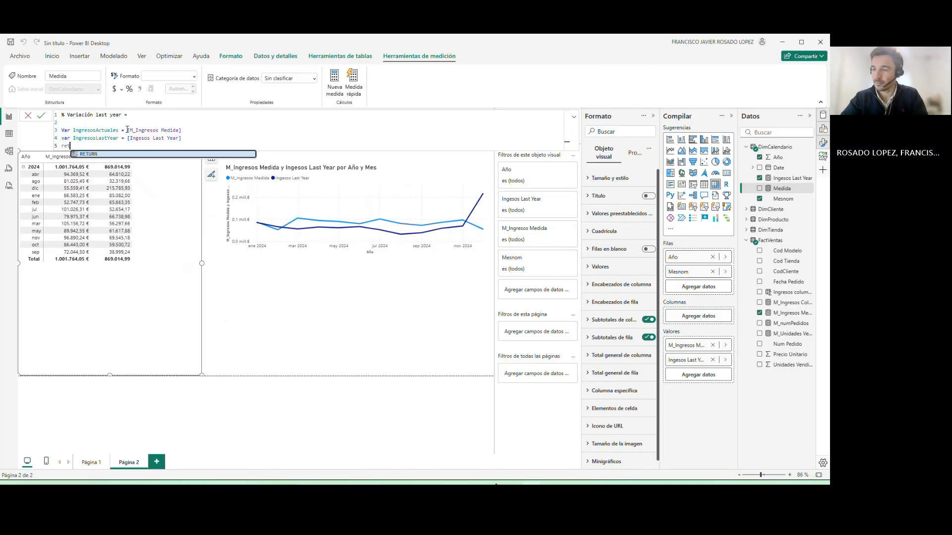
pyautogui.press('Tab')
pyautogui.hotkey('shift', 'Return')
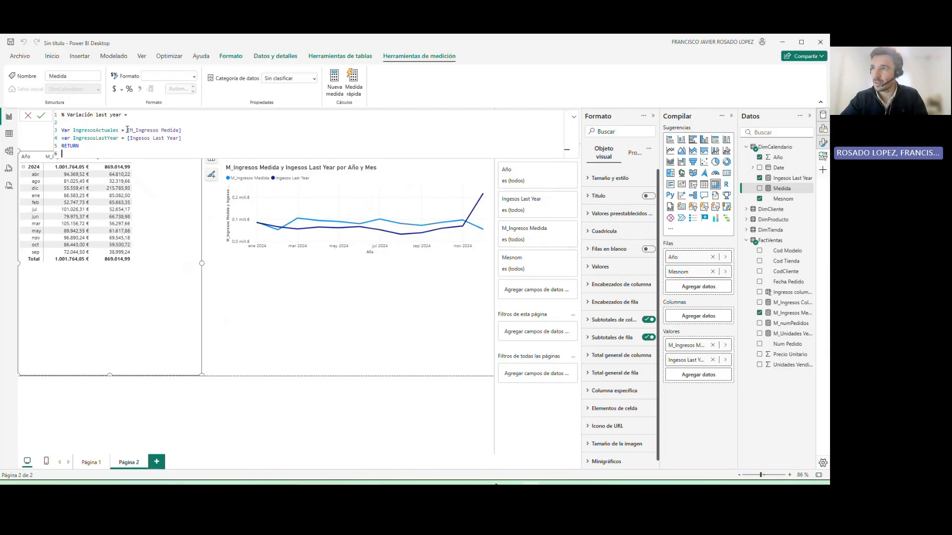
pyautogui.hotkey('shift', 'Return')
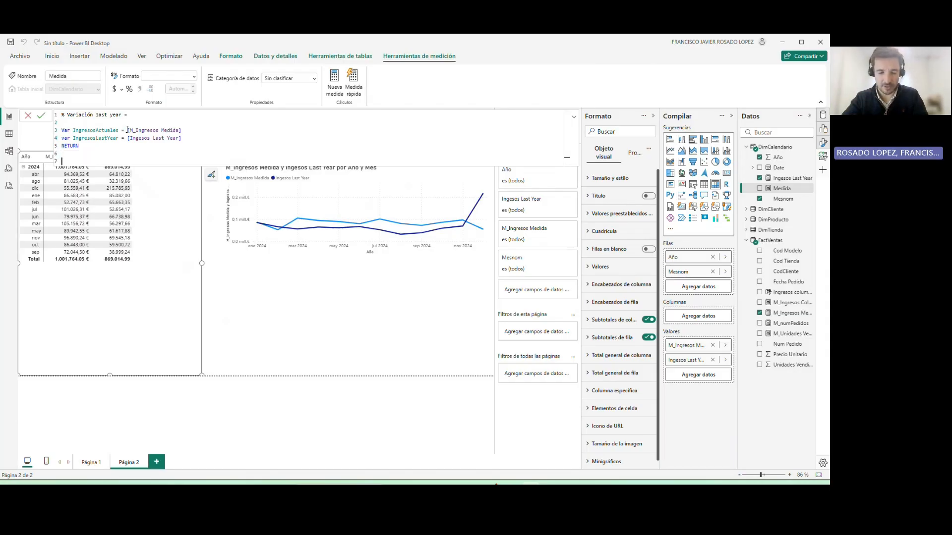
# Start a DIVIDE function in the returned expression with IngresosActuales-IngresosLastYear as the numerator.
pyautogui.write('DIV')
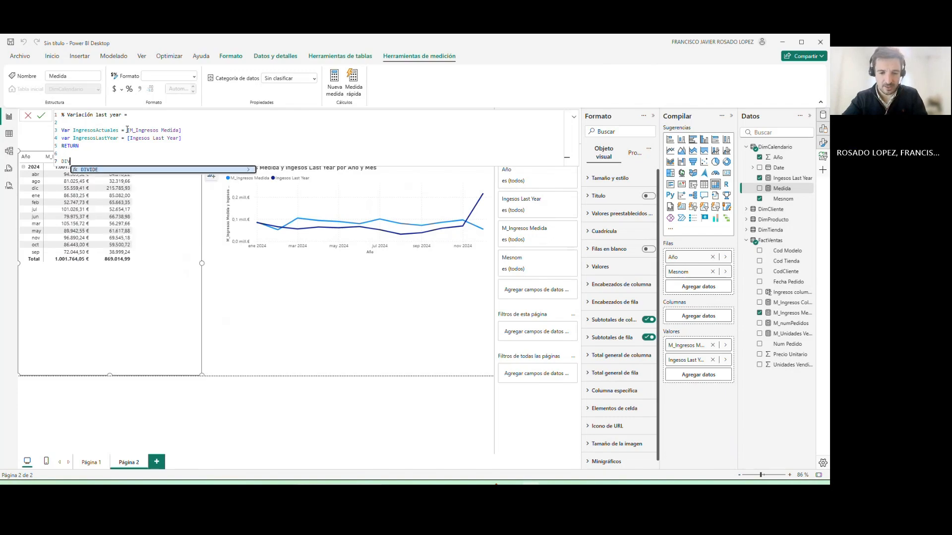
pyautogui.write('IDE(')
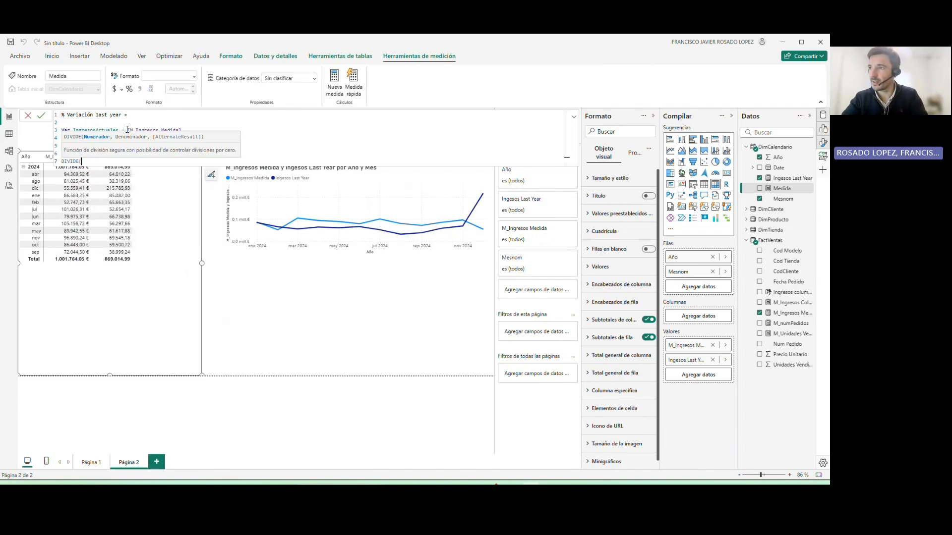
pyautogui.write('I')
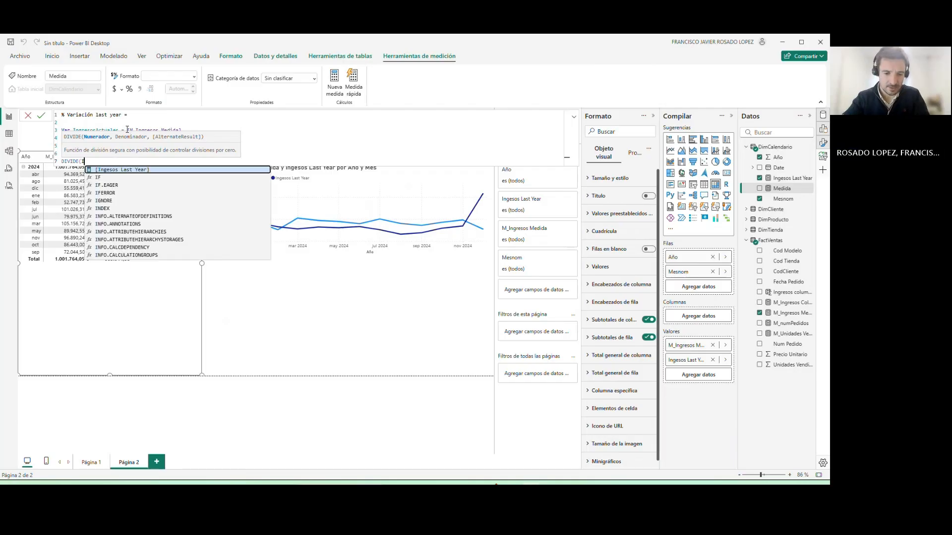
pyautogui.write('NGE')
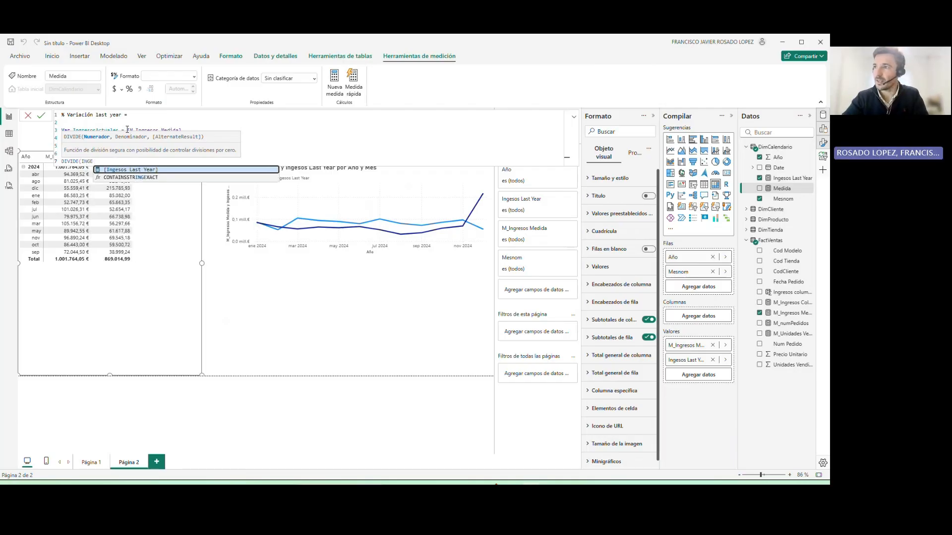
pyautogui.press('BackSpace')
pyautogui.write('RE')
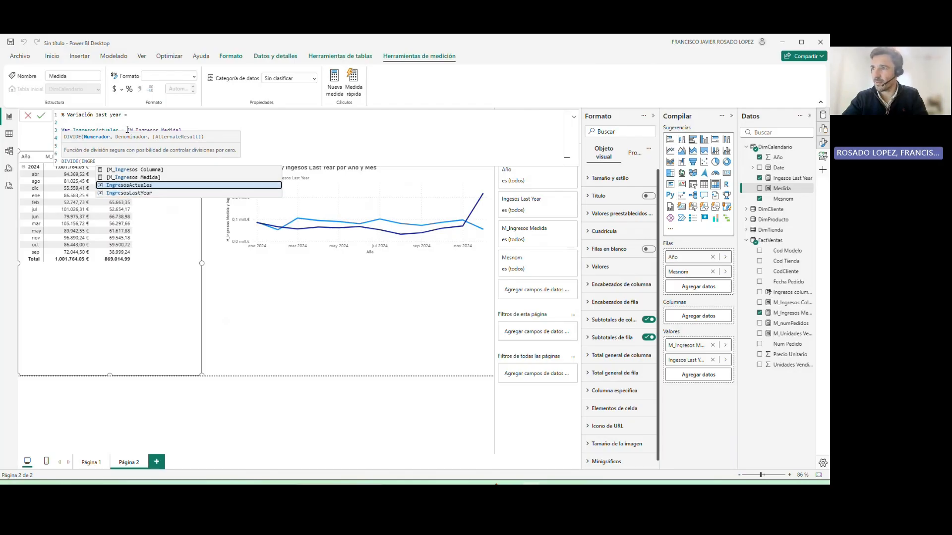
pyautogui.press('Tab')
pyautogui.write('-')
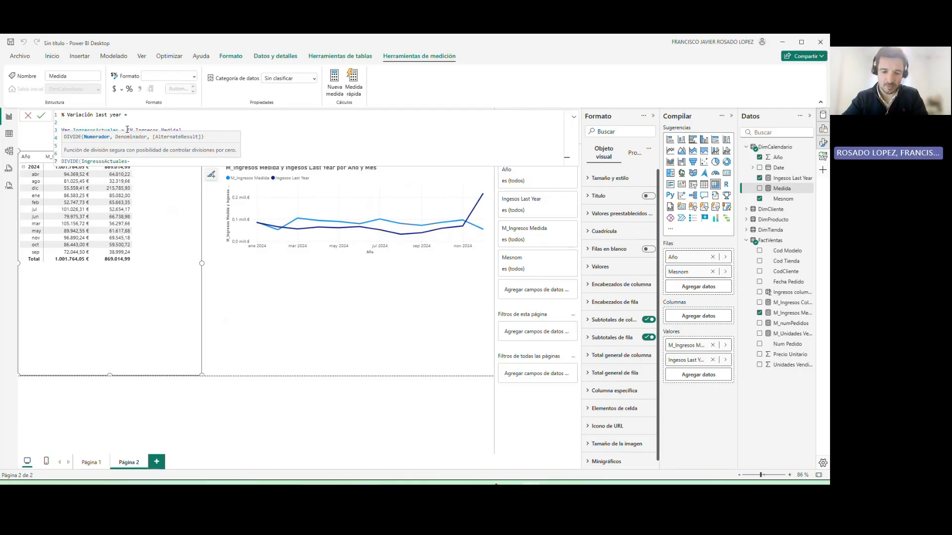
pyautogui.write('INGRES')
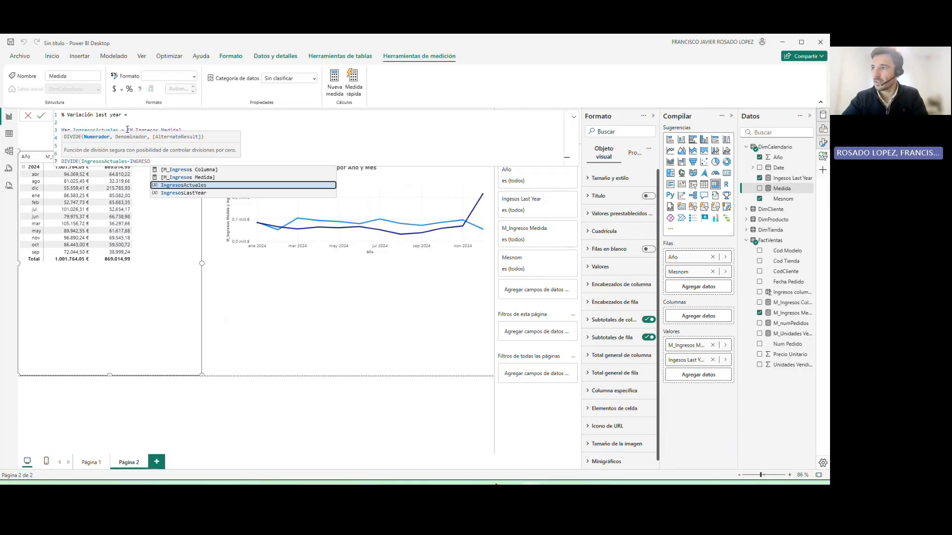
pyautogui.write('O')
pyautogui.press('Tab')
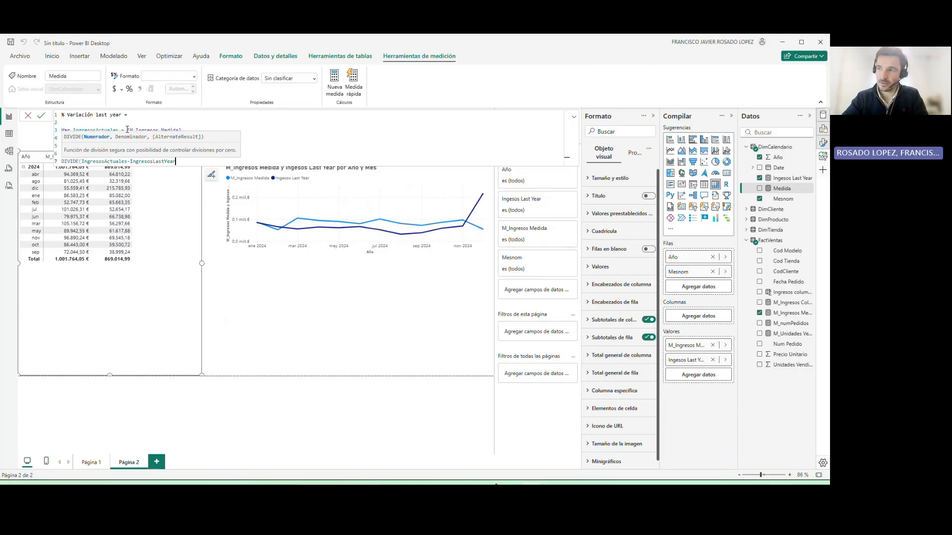
# Complete the DIVIDE function with IngresosActuales as the denominator and commit the measure.
pyautogui.write(',')
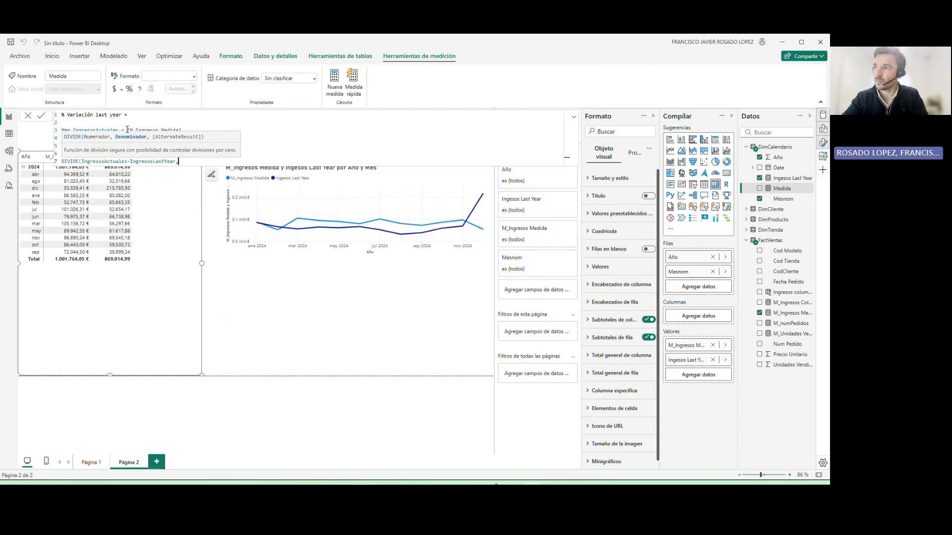
pyautogui.write('ING')
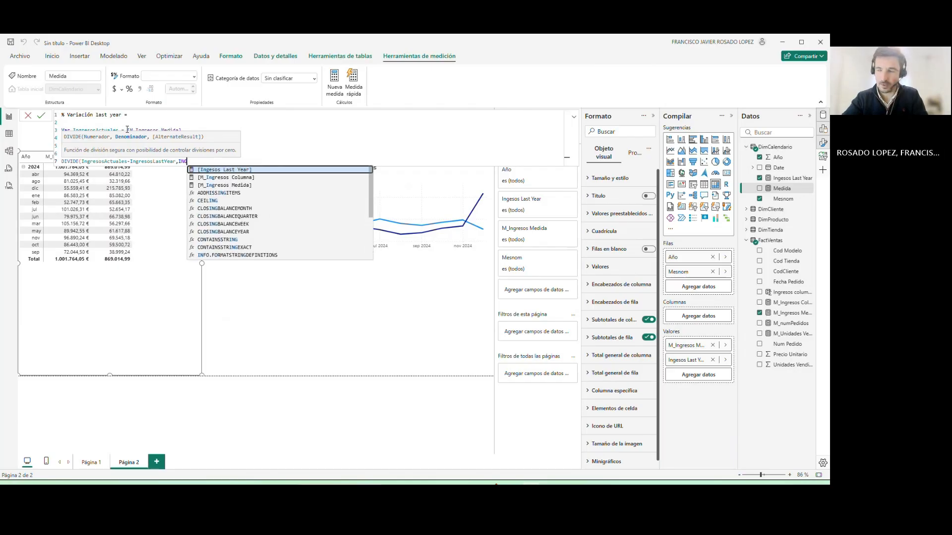
pyautogui.write('RE')
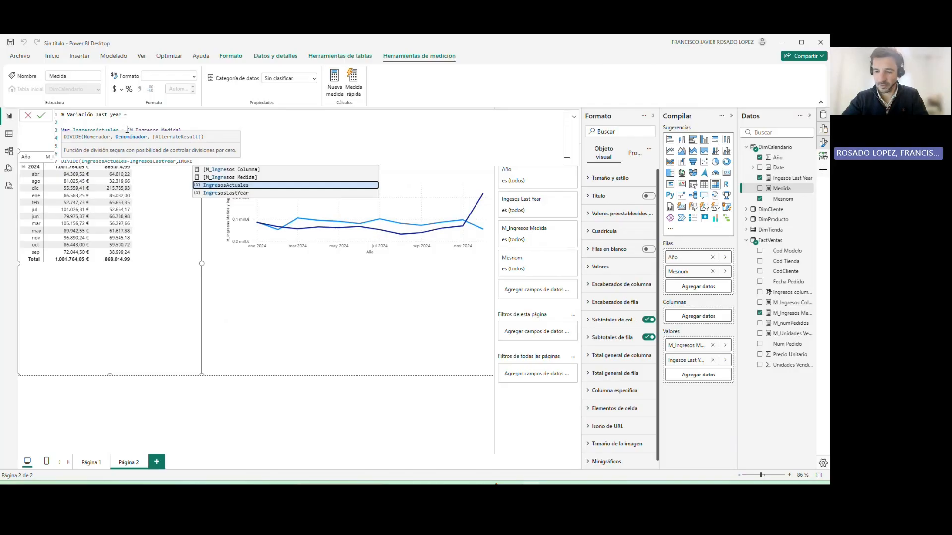
pyautogui.press('Tab')
pyautogui.write(')')
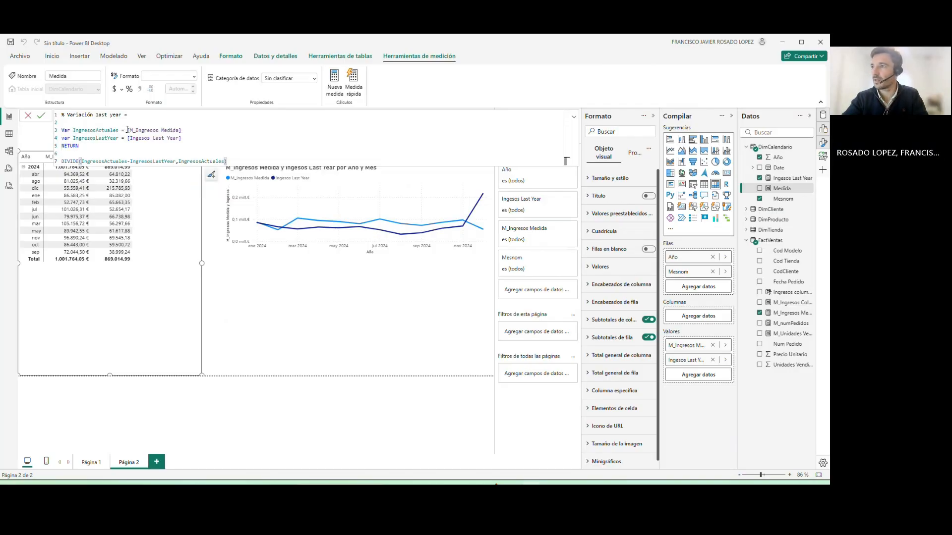
pyautogui.press('Return')
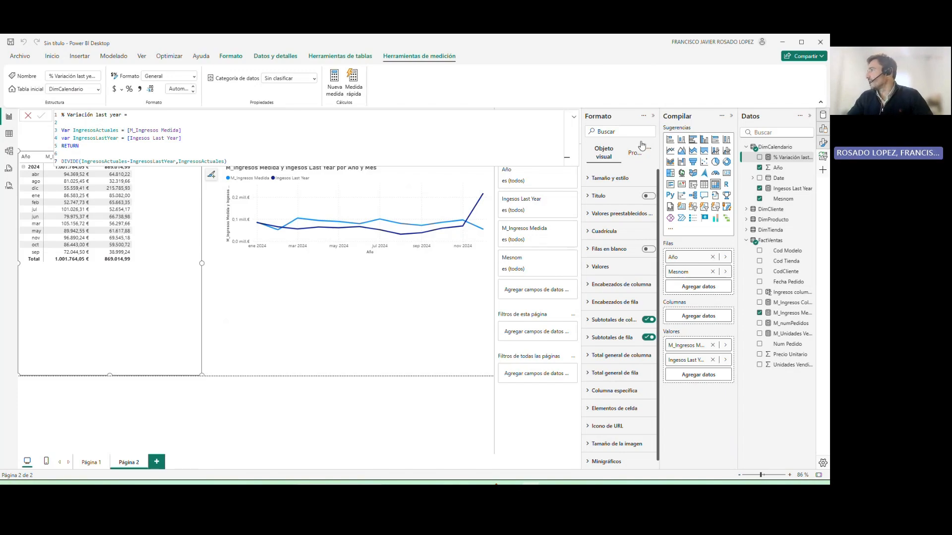
# Add the % Variación last year measure to the matrix values and format it as a percentage.
pyautogui.moveTo(793, 158); pyautogui.dragTo(164, 305)
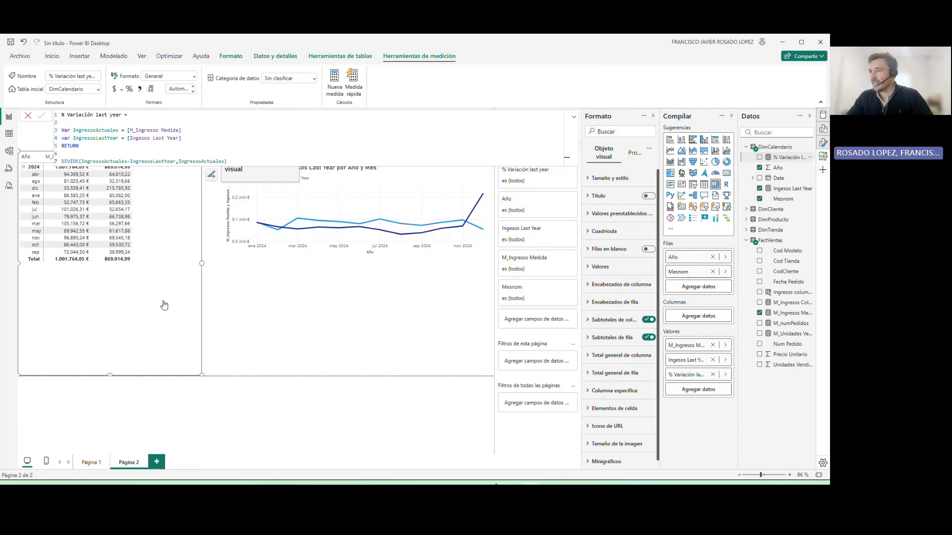
pyautogui.click(29, 116)
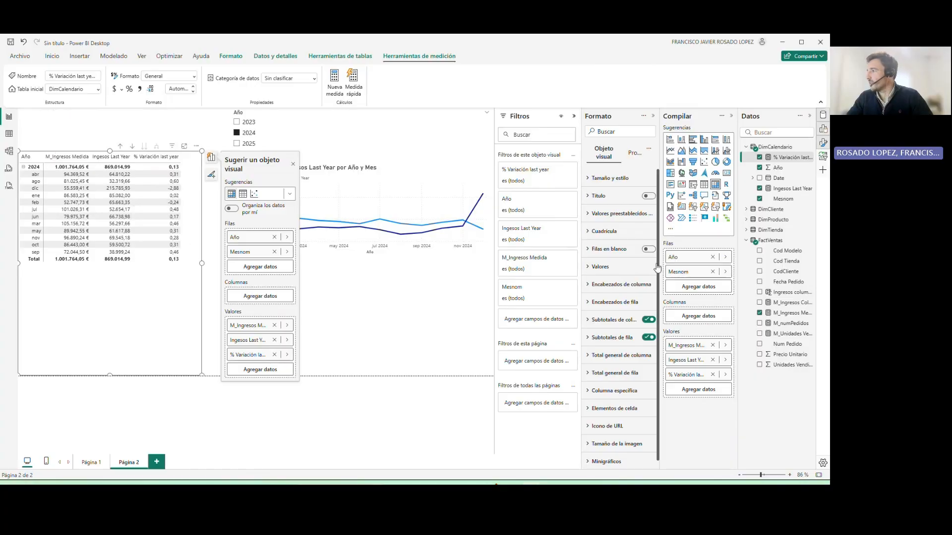
pyautogui.click(129, 89)
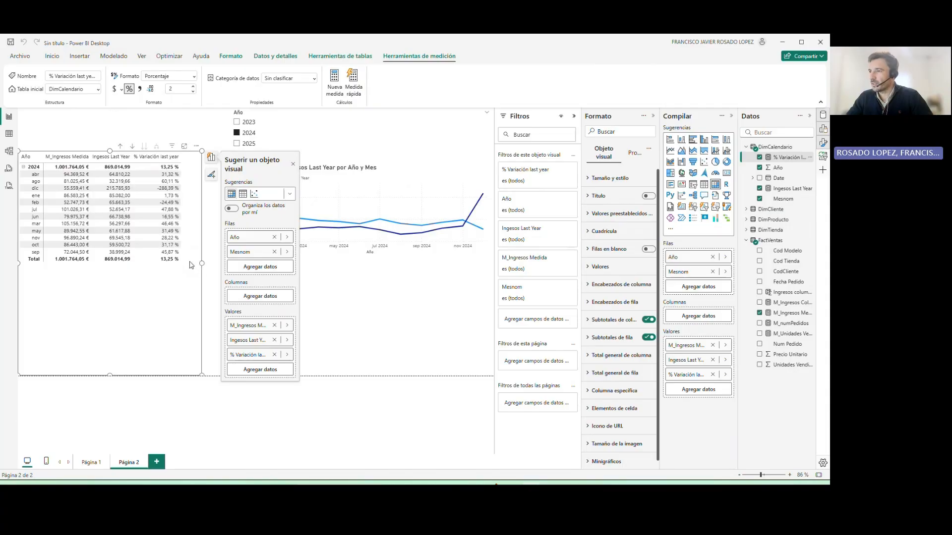
# Narrow the matrix slightly and widen the line chart toward it to fill the freed space.
pyautogui.moveTo(202, 263); pyautogui.dragTo(190, 264)
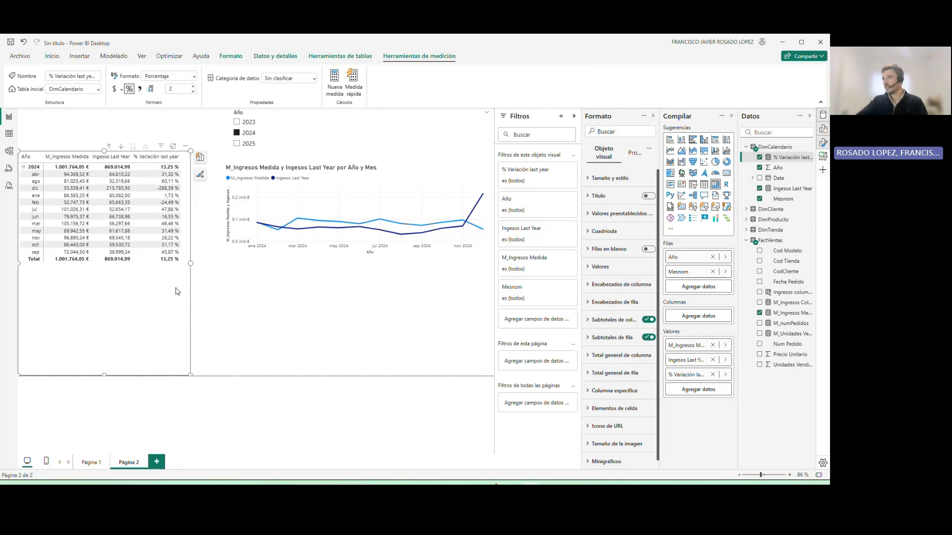
pyautogui.click(258, 233)
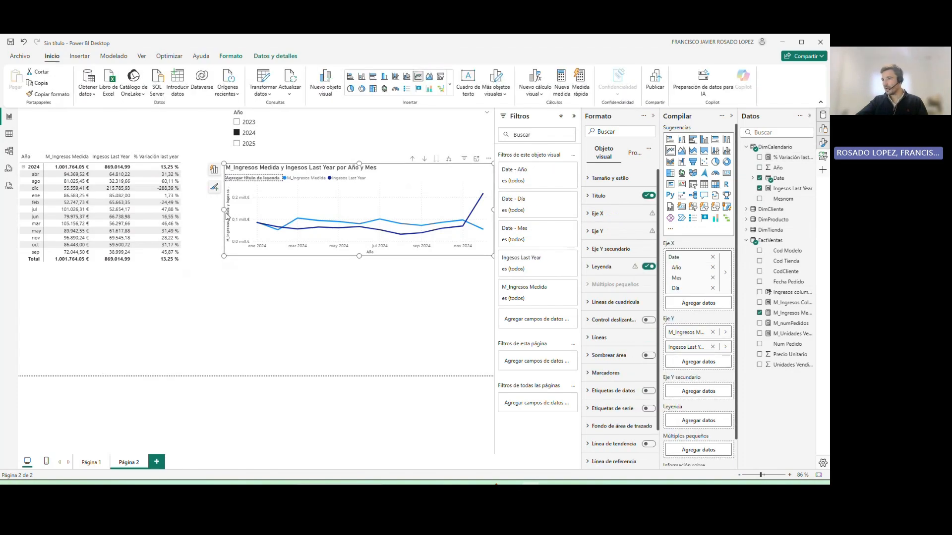
pyautogui.moveTo(206, 213); pyautogui.dragTo(203, 213)
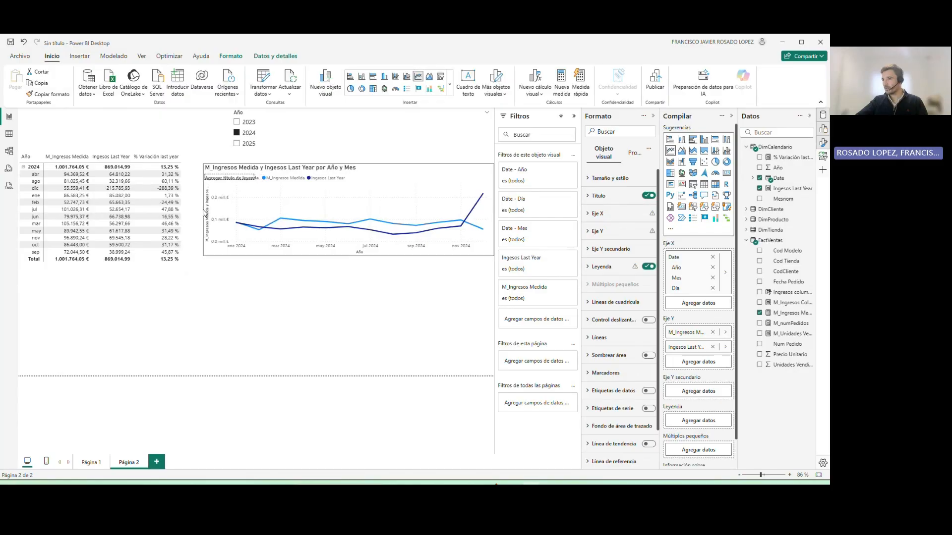
# Add a stacked column chart of % Variación last year by Date below the line chart, expanded to months without the Trimestre level.
pyautogui.click(306, 280)
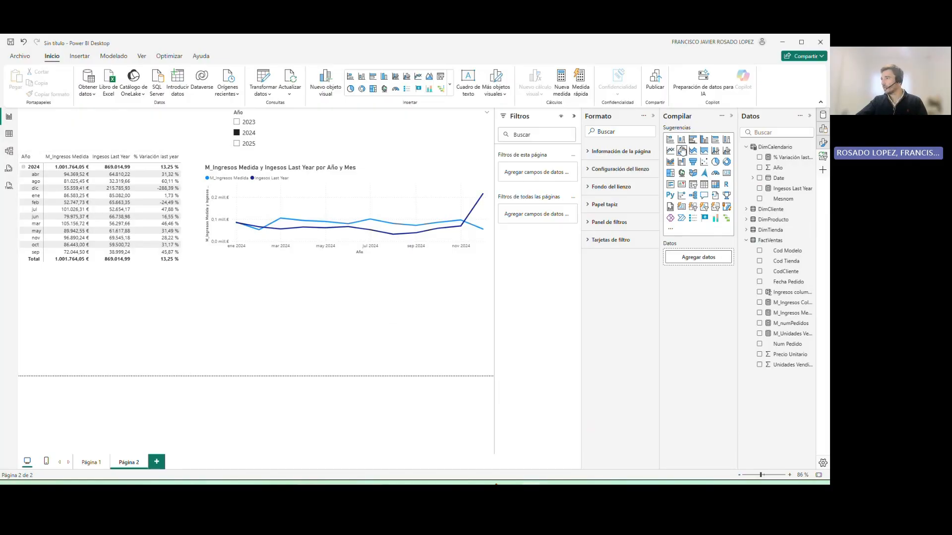
pyautogui.click(681, 140)
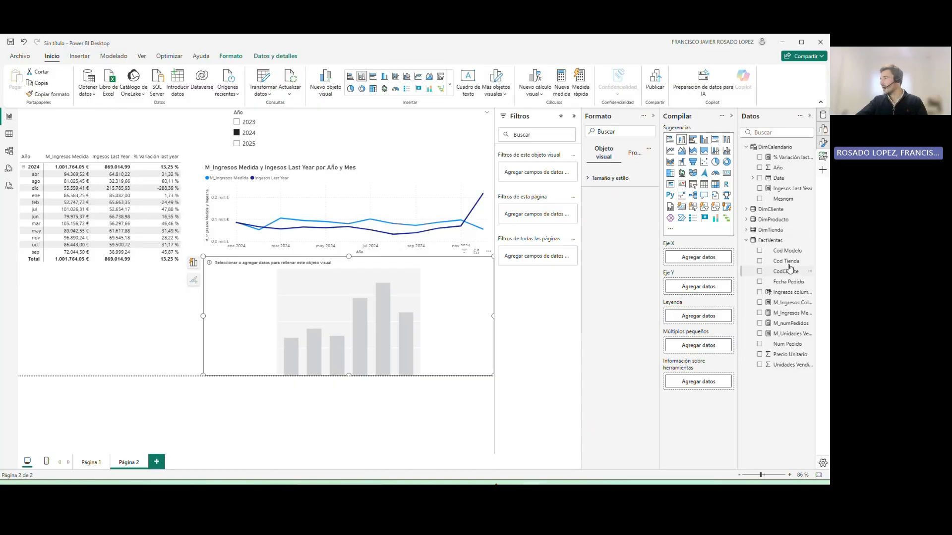
pyautogui.moveTo(775, 184); pyautogui.dragTo(355, 341)
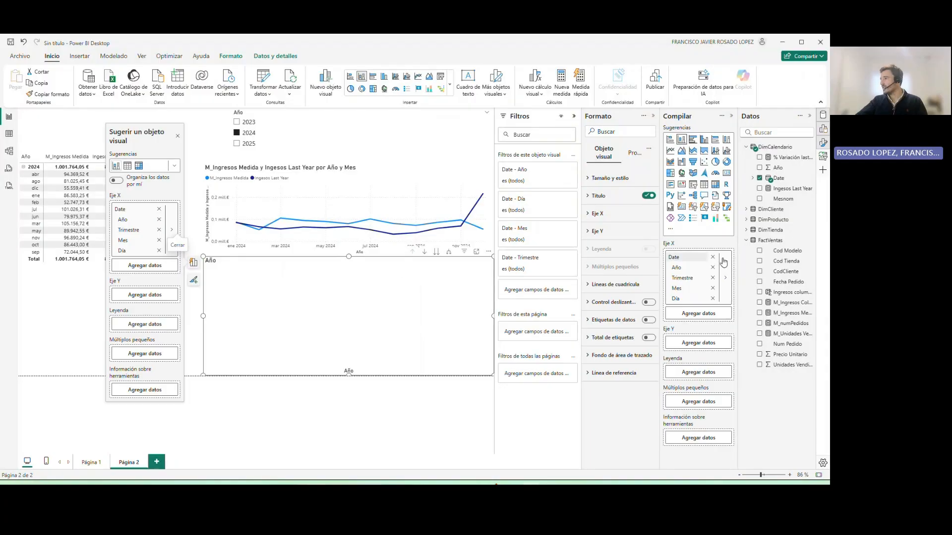
pyautogui.moveTo(788, 157); pyautogui.dragTo(373, 360)
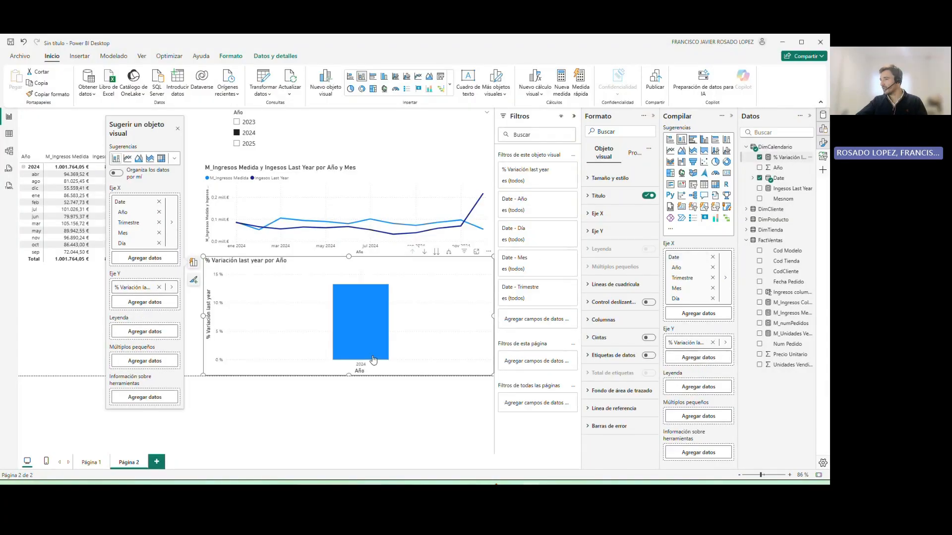
pyautogui.click(449, 252)
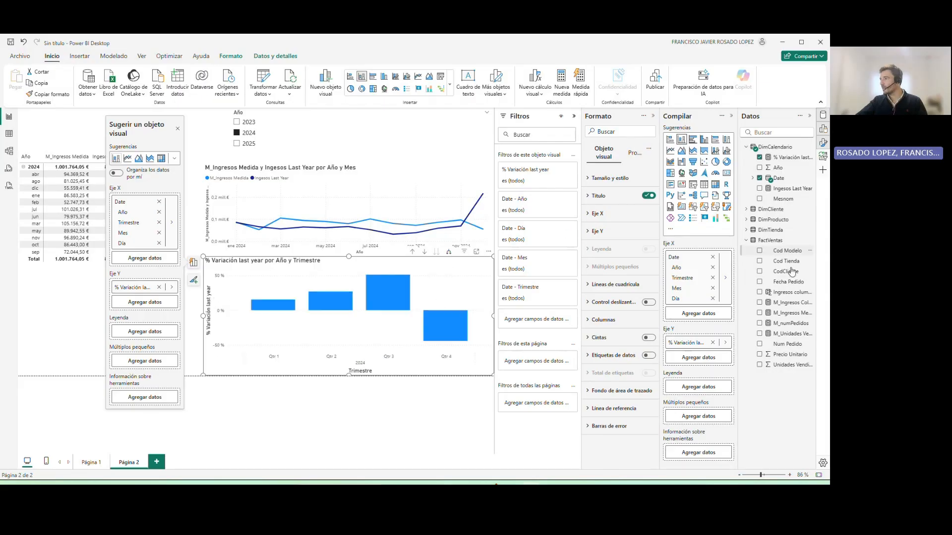
pyautogui.click(448, 252)
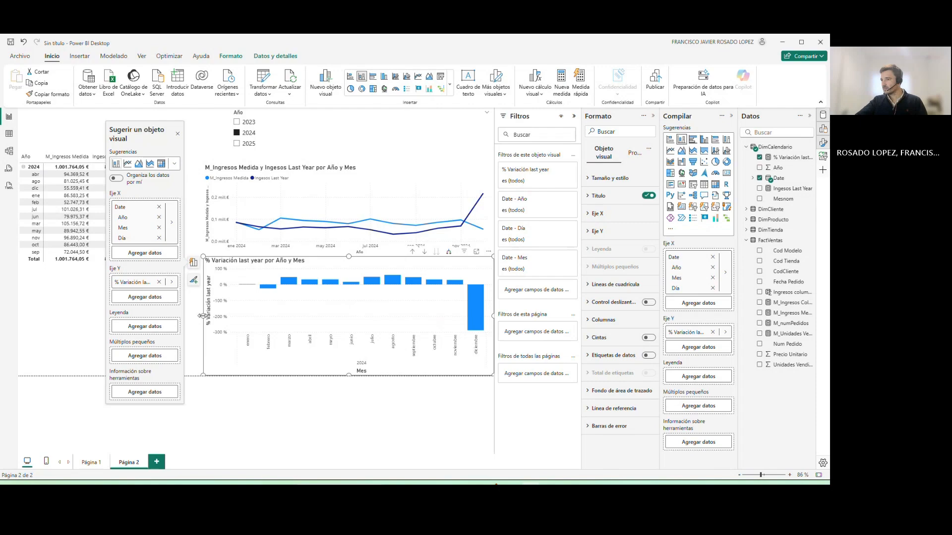
# Reduce the column chart's height and align its side edge with the line chart above it.
pyautogui.moveTo(201, 316); pyautogui.dragTo(188, 318)
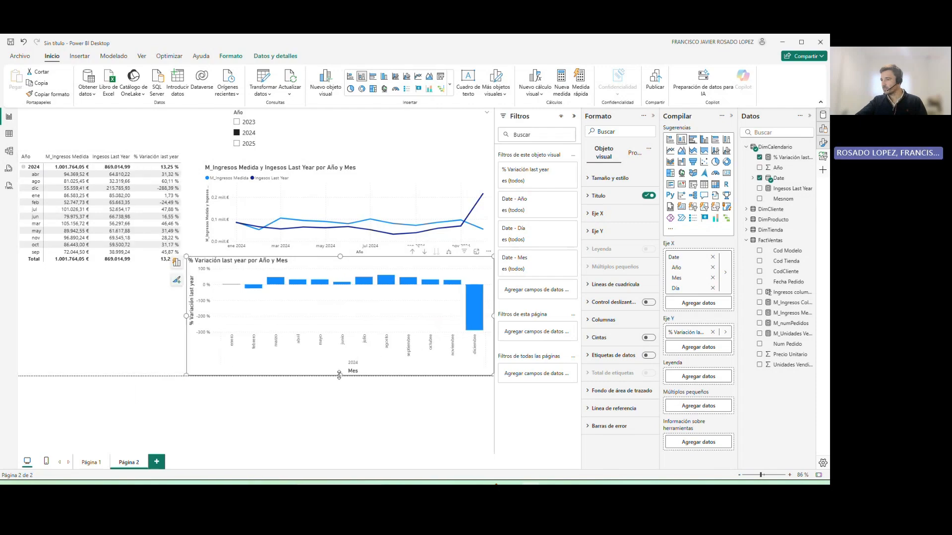
pyautogui.moveTo(339, 376); pyautogui.dragTo(351, 333)
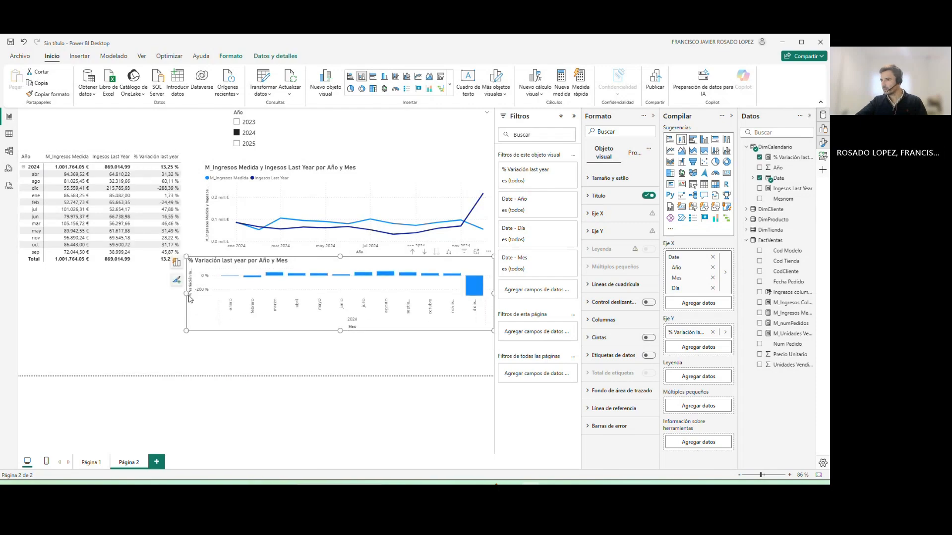
pyautogui.moveTo(187, 294); pyautogui.dragTo(204, 295)
pyautogui.click(414, 357)
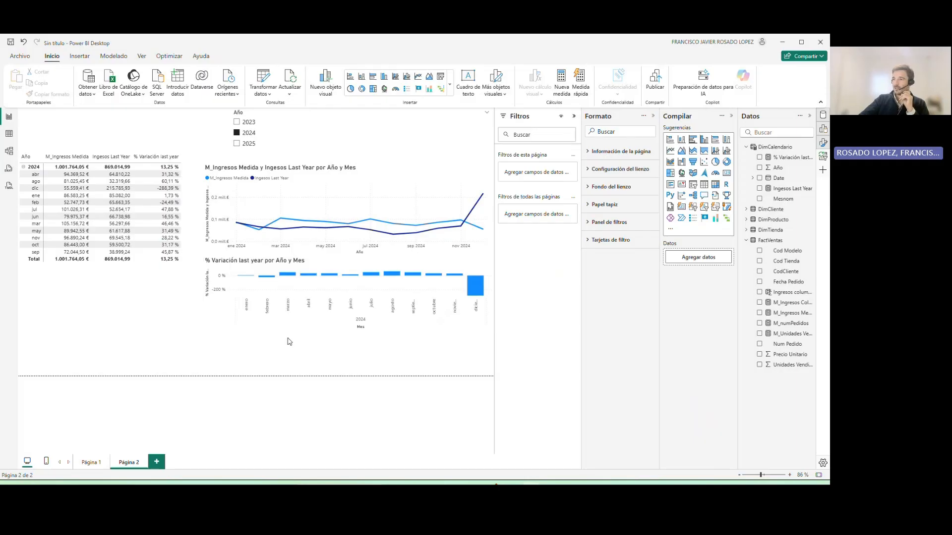
# Turn off the X-axis values on the line chart.
pyautogui.click(261, 253)
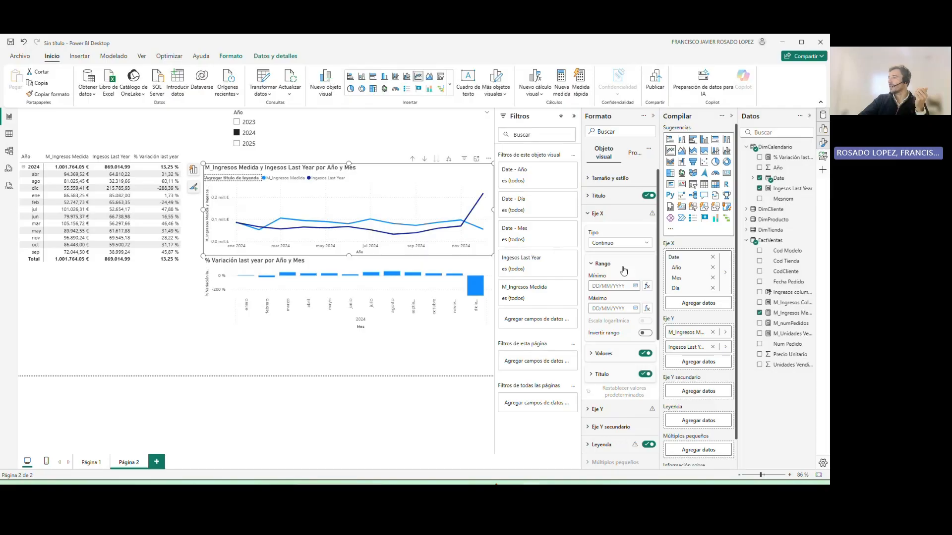
pyautogui.scroll(-1, 623, 272)
pyautogui.click(646, 311)
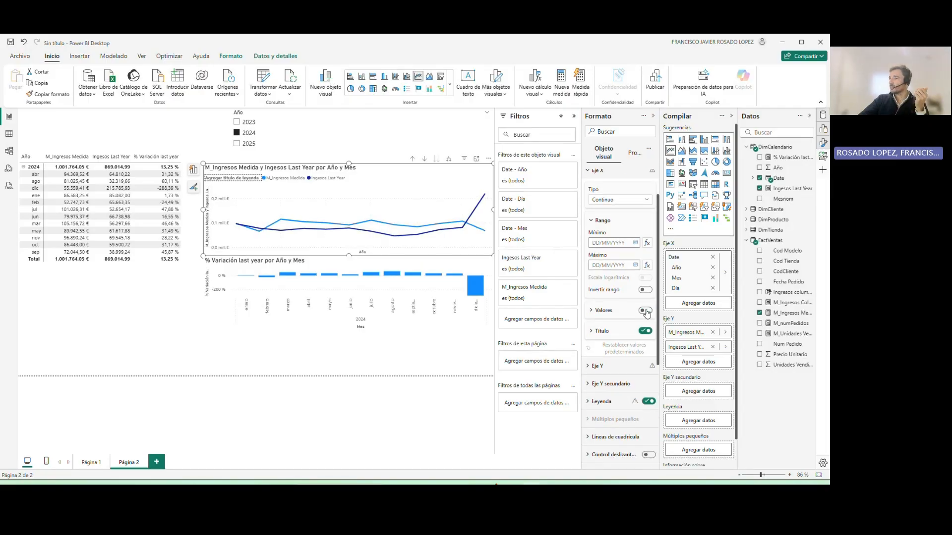
# Turn off the X-axis title on the line chart.
pyautogui.click(646, 332)
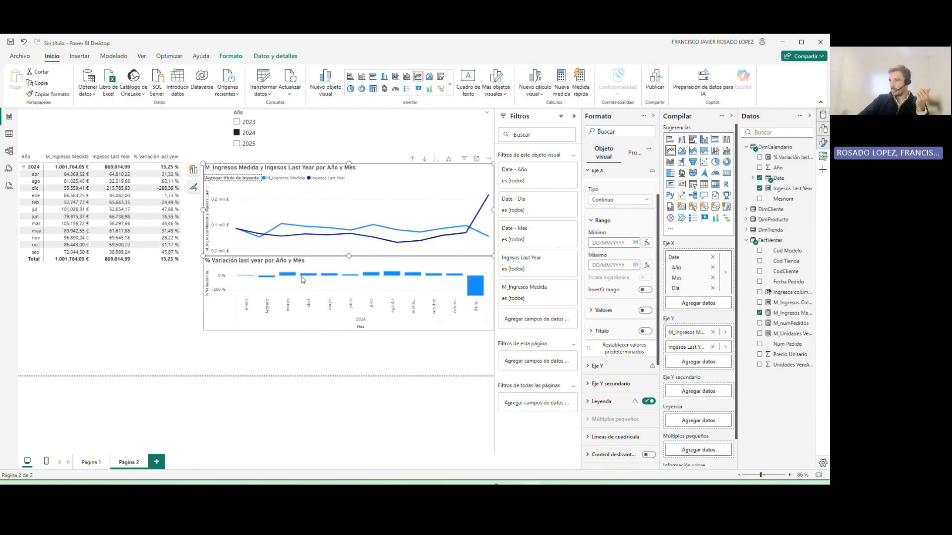
# Set the column chart's conditional column color to the Reglas format style, based on % Variación last year.
pyautogui.click(302, 325)
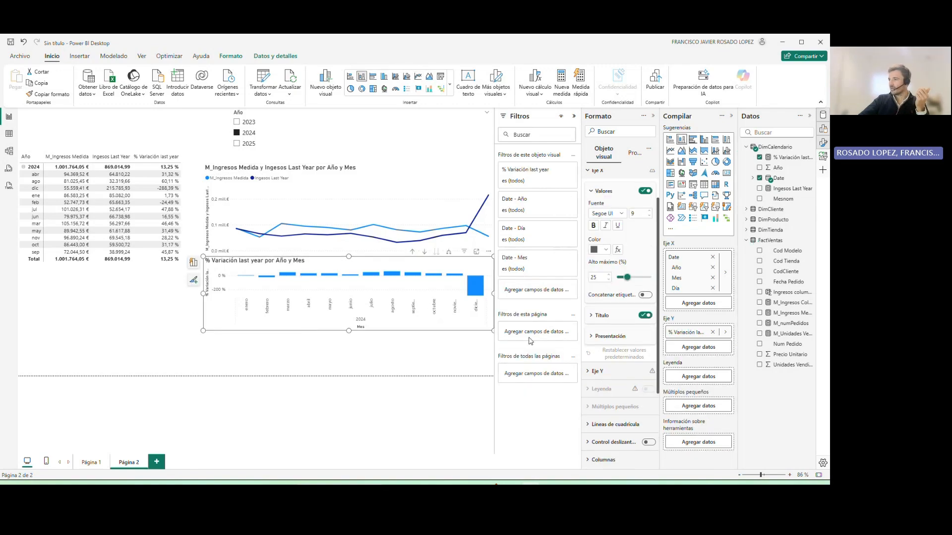
pyautogui.scroll(-3, 600, 370)
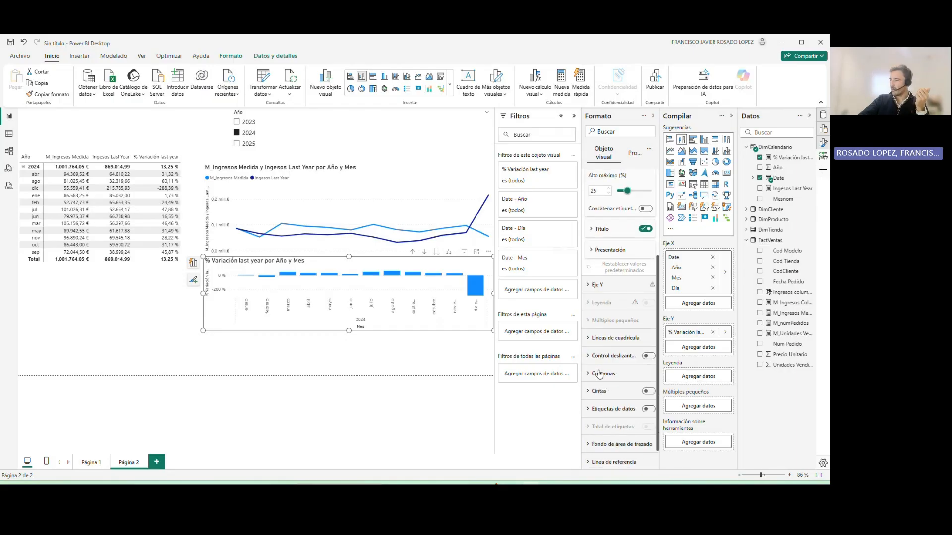
pyautogui.scroll(-1, 600, 372)
pyautogui.click(599, 358)
pyautogui.scroll(-3, 600, 363)
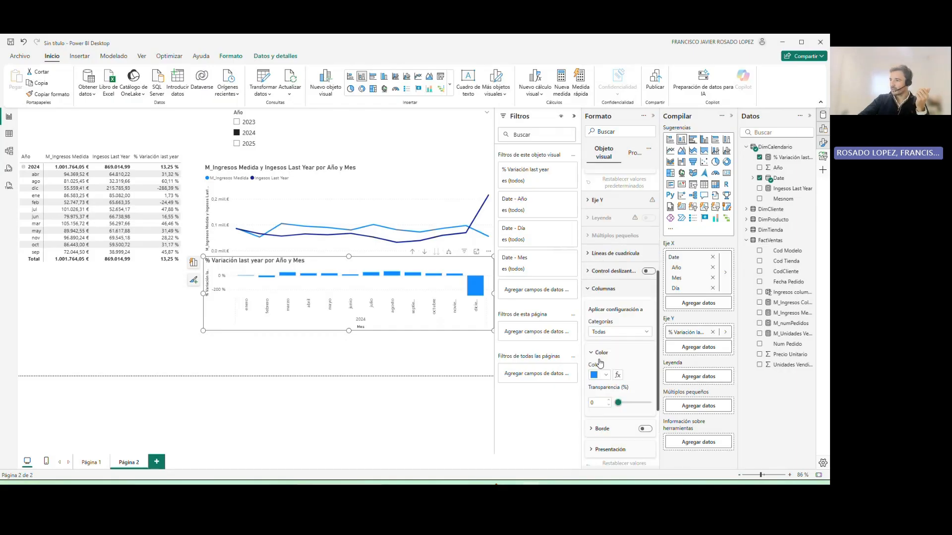
pyautogui.scroll(-1, 600, 363)
pyautogui.click(618, 351)
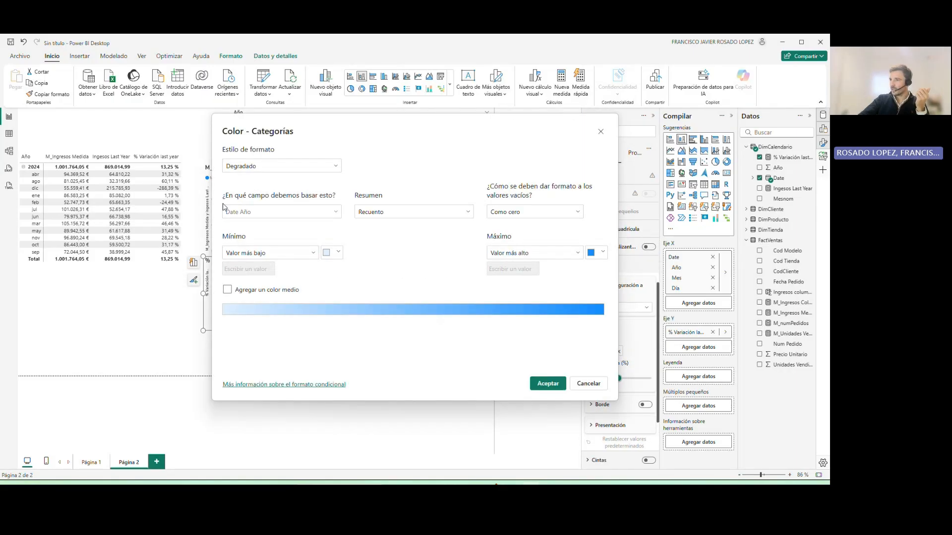
pyautogui.click(258, 169)
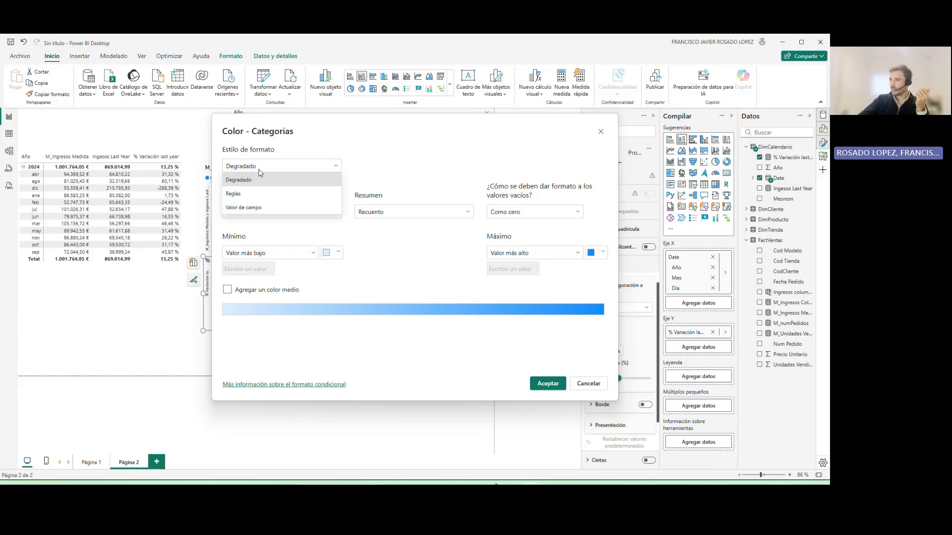
pyautogui.click(255, 195)
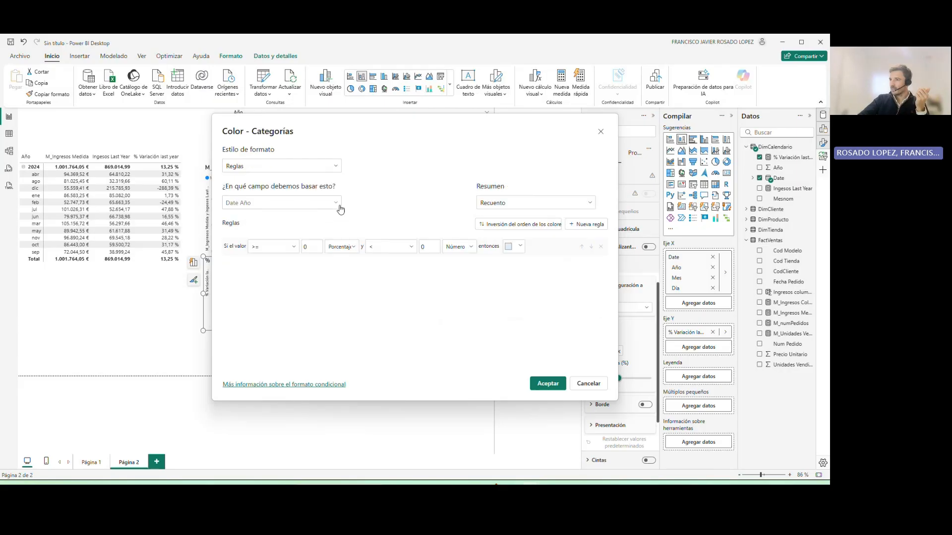
pyautogui.moveTo(337, 131); pyautogui.dragTo(462, 114)
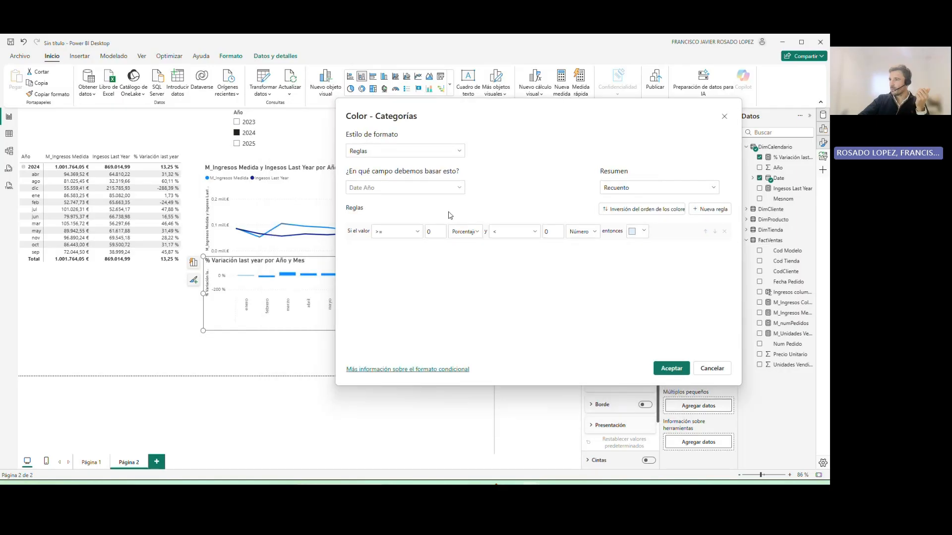
pyautogui.click(459, 188)
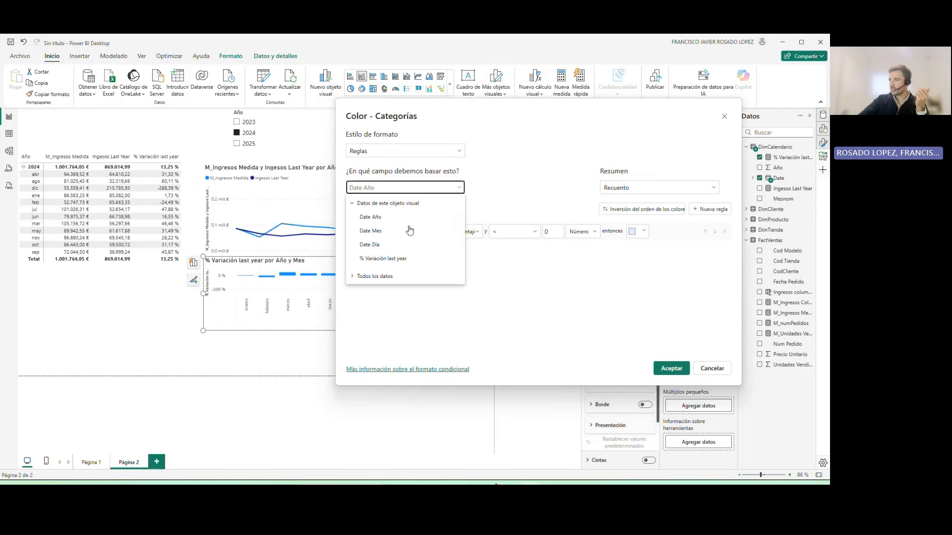
pyautogui.click(394, 259)
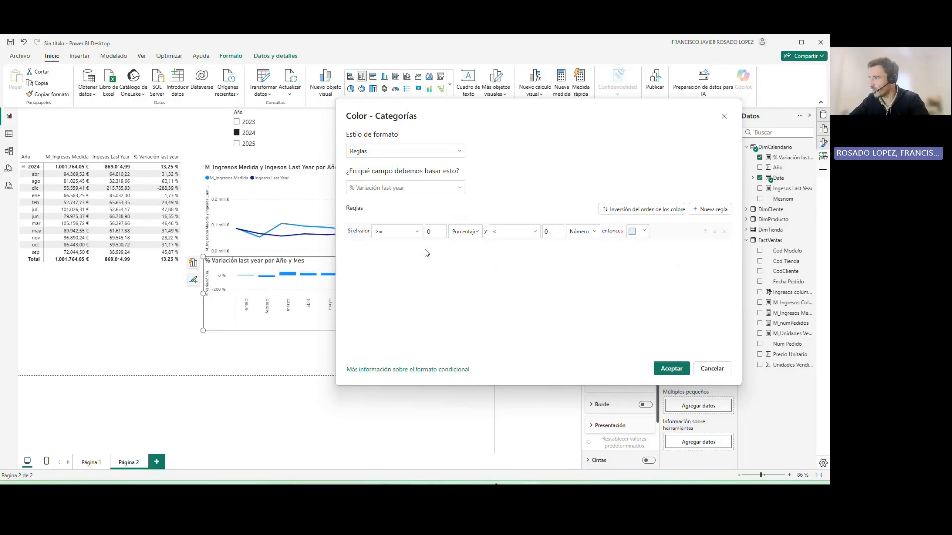
# Define the first color rule as blue for values from 0 up to the maximum, using Número as the value type.
pyautogui.click(476, 232)
pyautogui.click(464, 261)
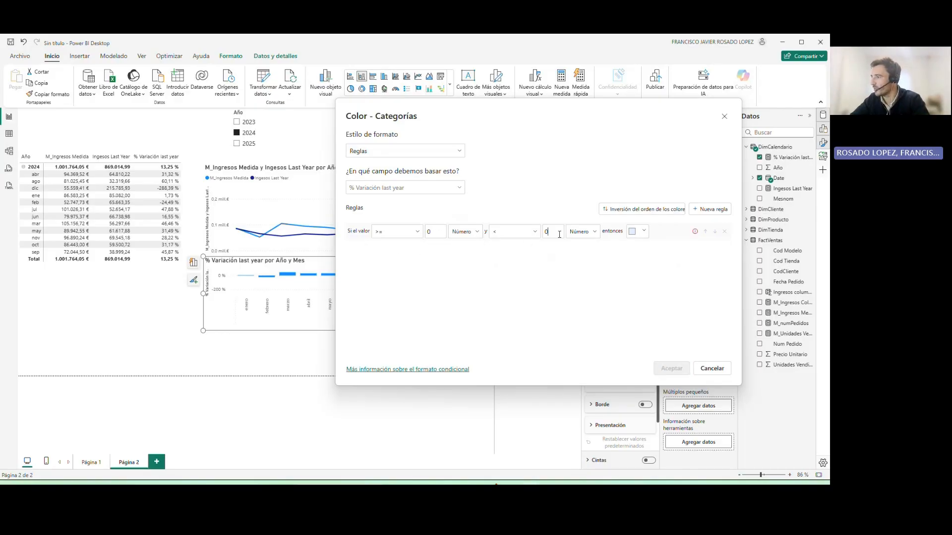
pyautogui.press('BackSpace')
pyautogui.click(641, 232)
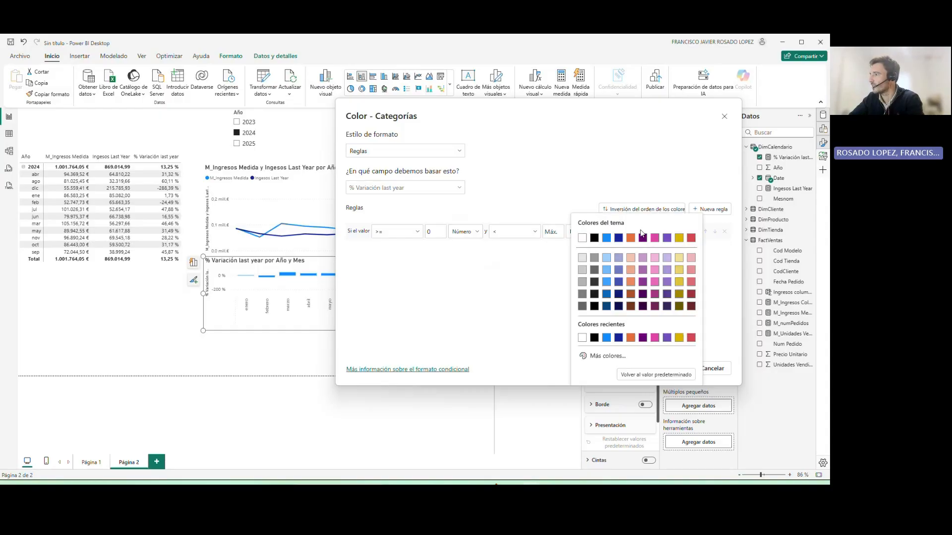
pyautogui.click(607, 238)
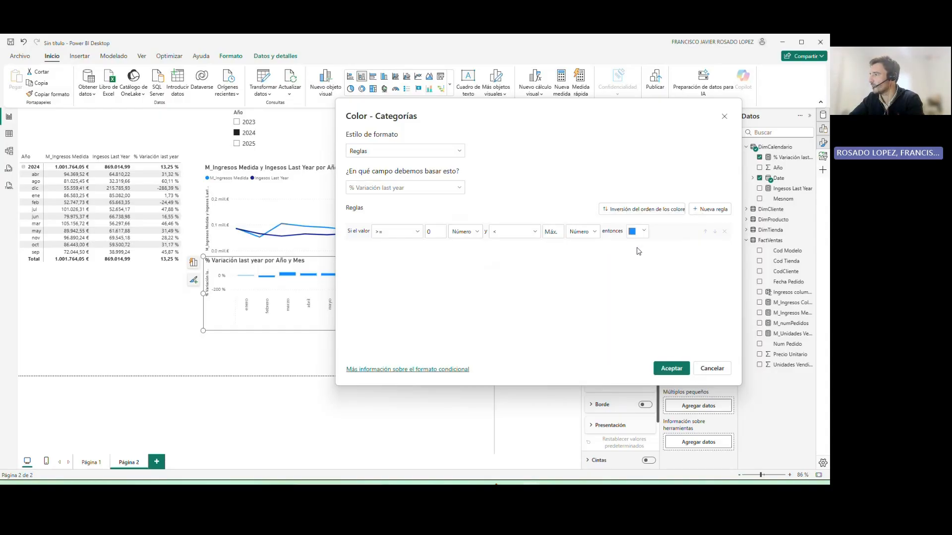
# Add a second color rule with light orange for values from the minimum to below 0 as Número, and apply the rules.
pyautogui.click(710, 209)
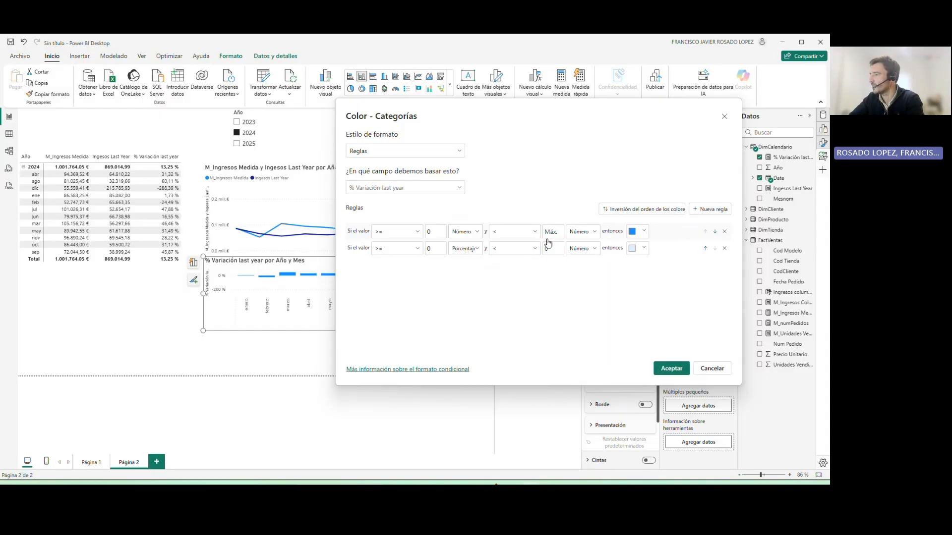
pyautogui.click(438, 248)
pyautogui.press('BackSpace')
pyautogui.click(464, 248)
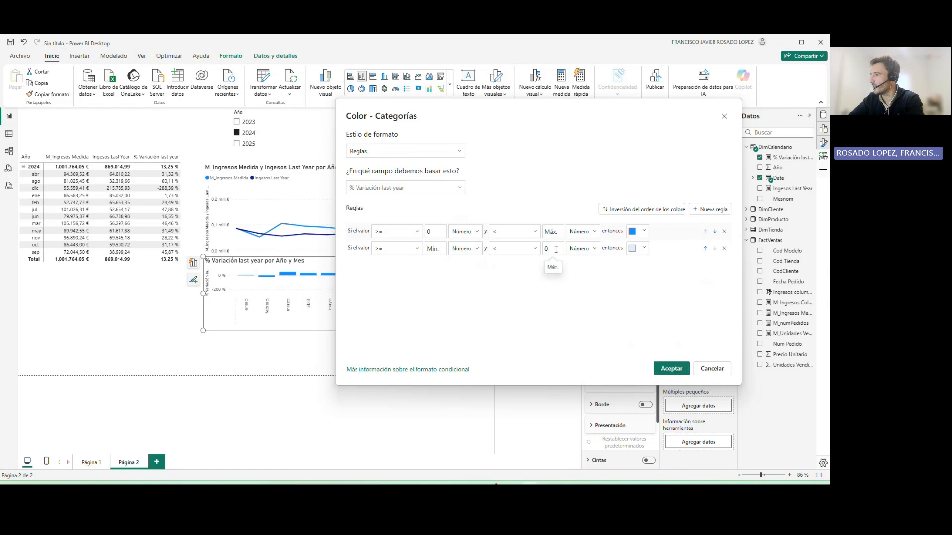
pyautogui.click(637, 250)
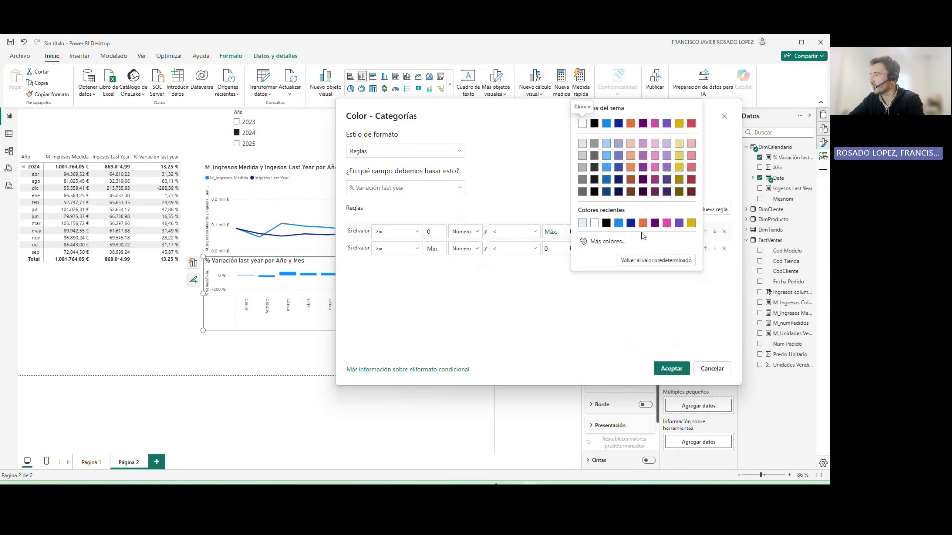
pyautogui.click(633, 161)
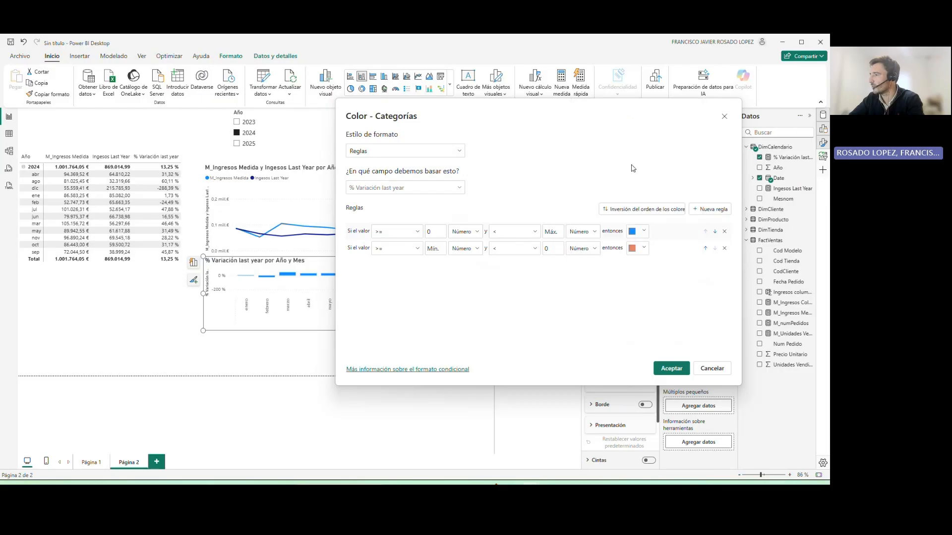
pyautogui.click(674, 367)
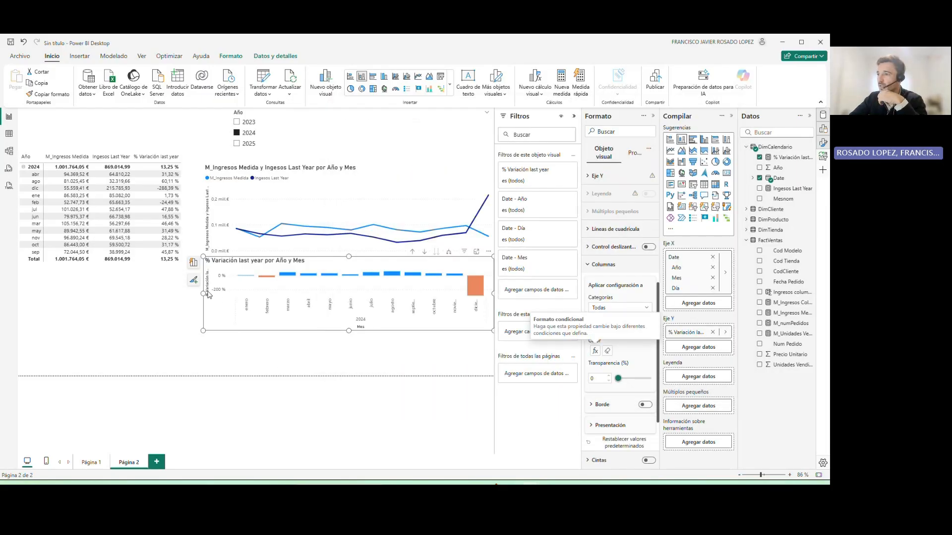
# Narrow the matrix to partway through the Ingesos Last Year column and widen the column and line charts equally toward it.
pyautogui.click(191, 267)
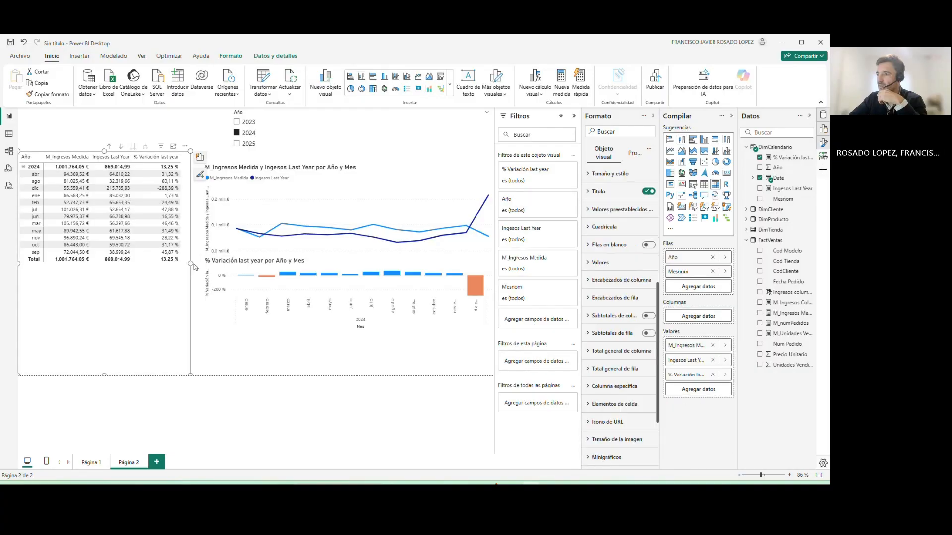
pyautogui.moveTo(189, 263); pyautogui.dragTo(117, 263)
pyautogui.click(228, 318)
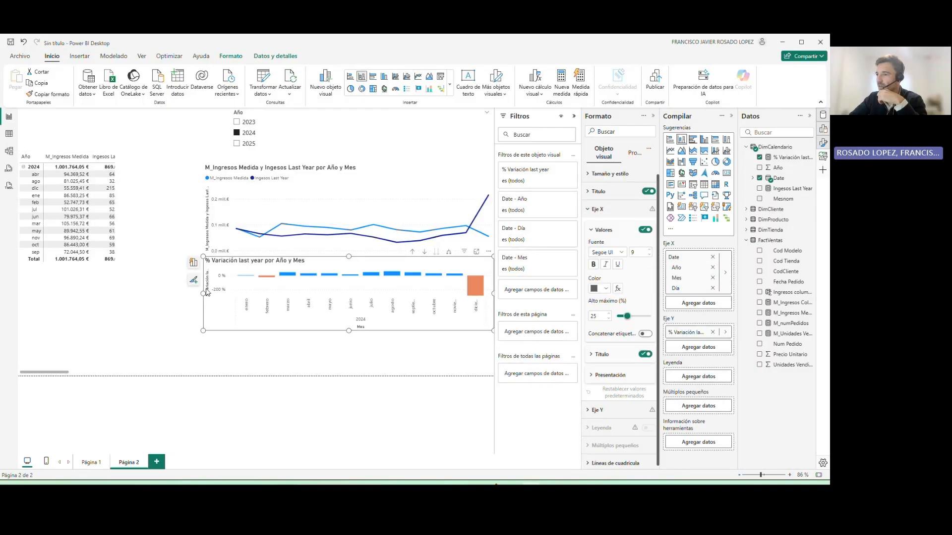
pyautogui.moveTo(204, 293); pyautogui.dragTo(149, 297)
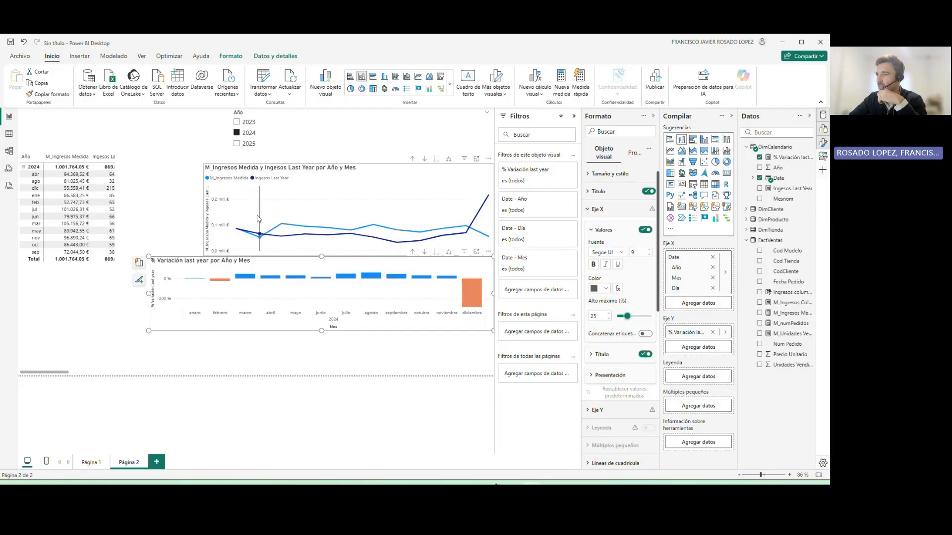
pyautogui.click(224, 218)
pyautogui.moveTo(204, 209); pyautogui.dragTo(151, 214)
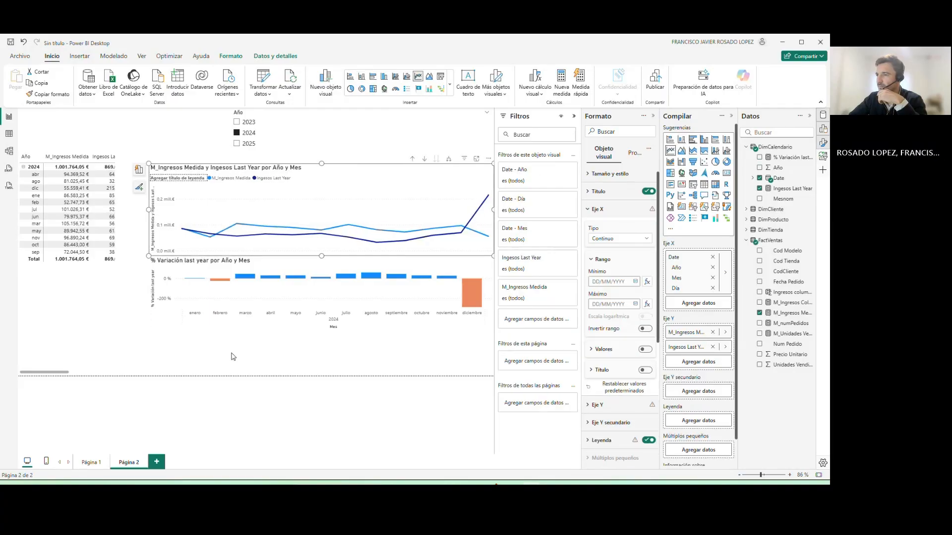
pyautogui.click(234, 355)
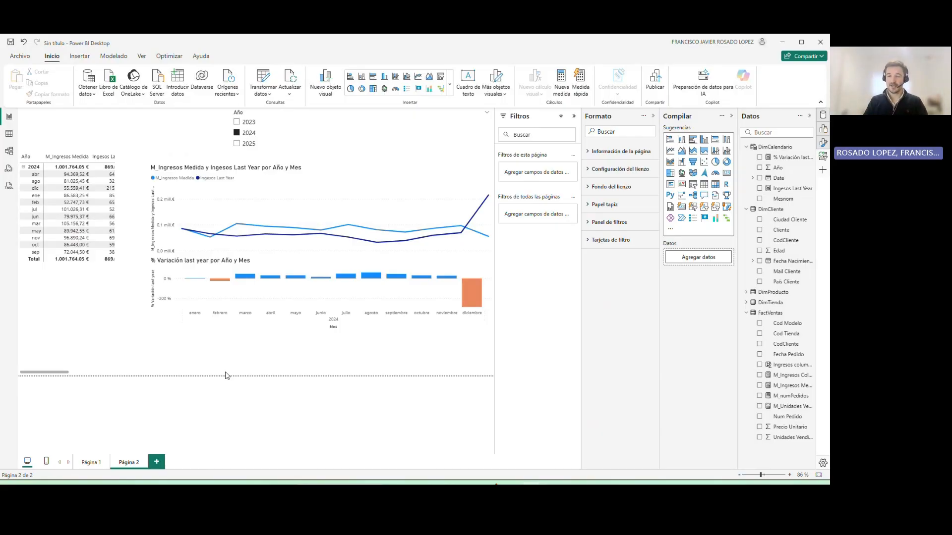